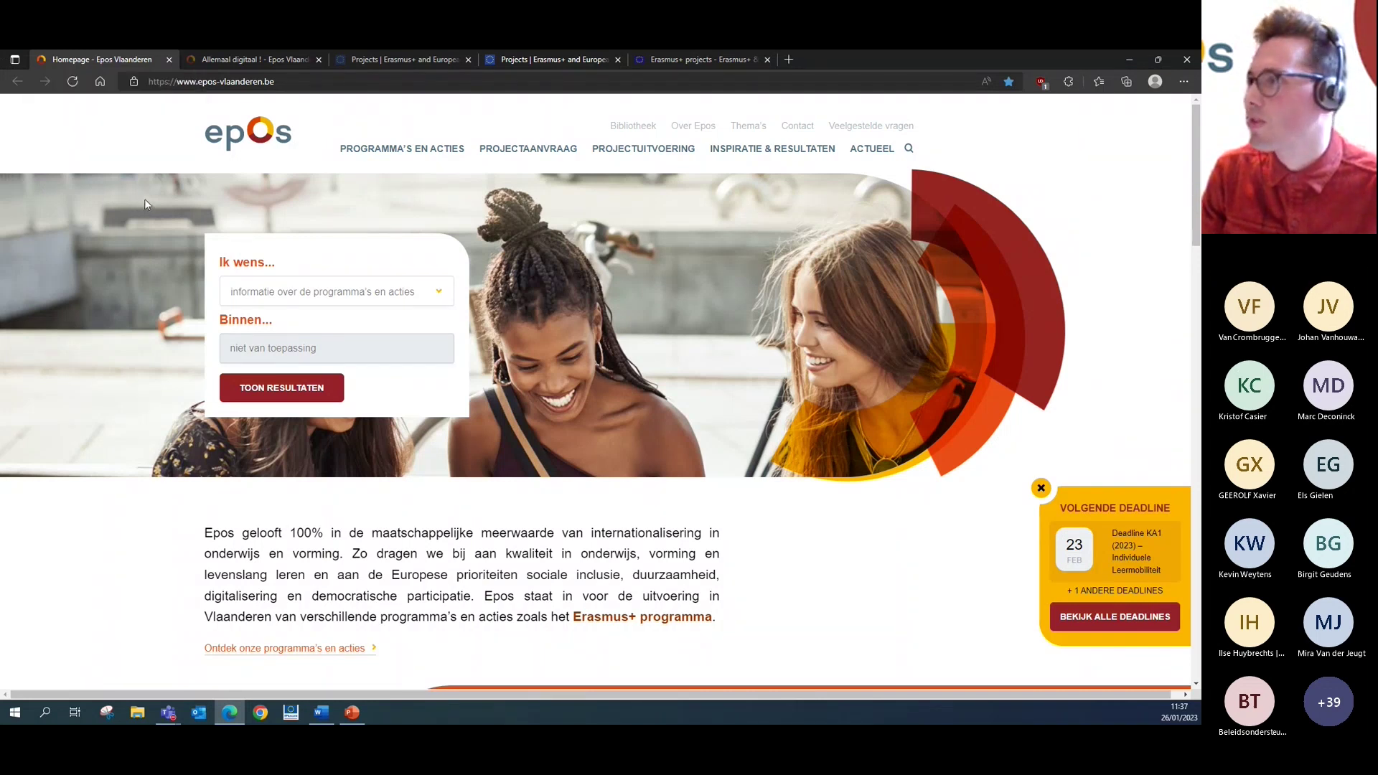
- Go to PROJECTUITVOERING > KA1 Individuele leermobiliteit and open the Erasmus+ 2021-2027 page
{"action": "mouse_move", "coordinate": [531, 150]}
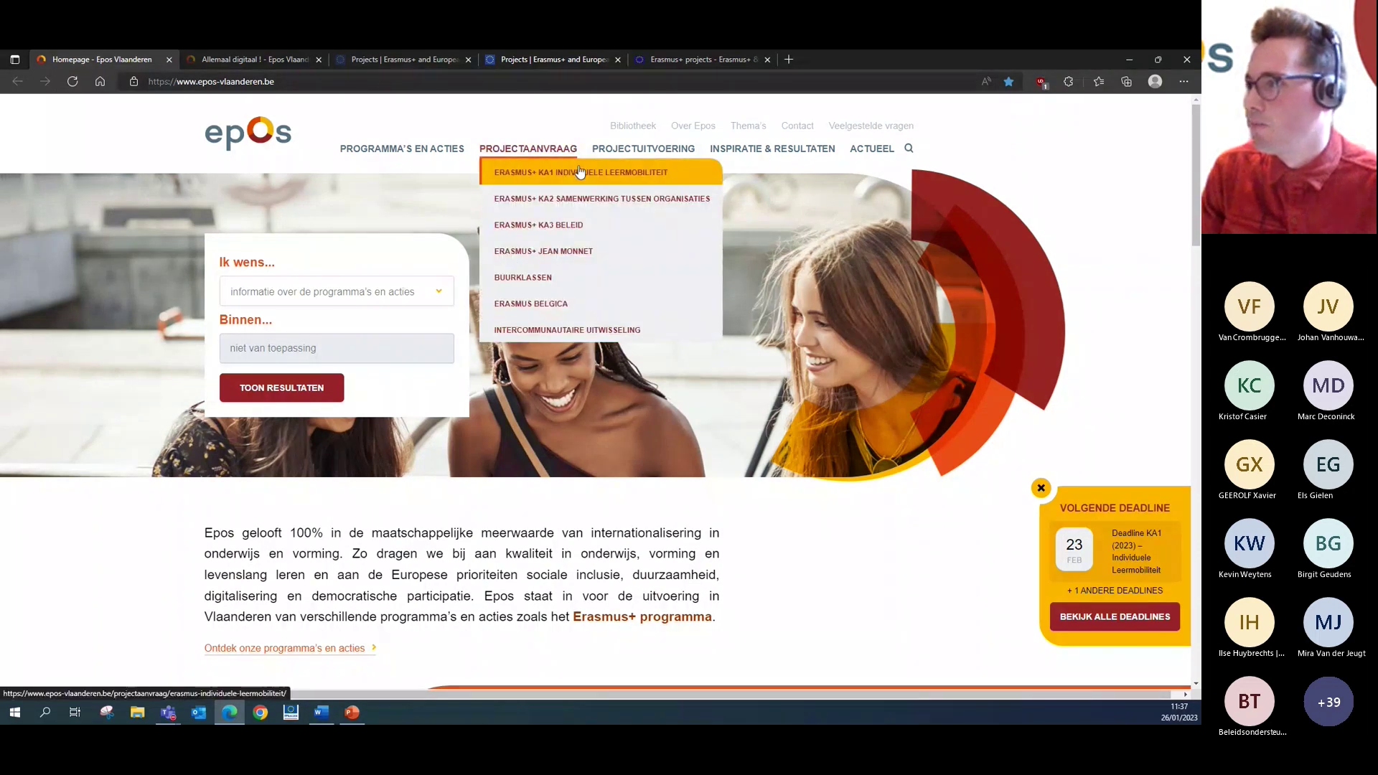
{"action": "mouse_move", "coordinate": [632, 149]}
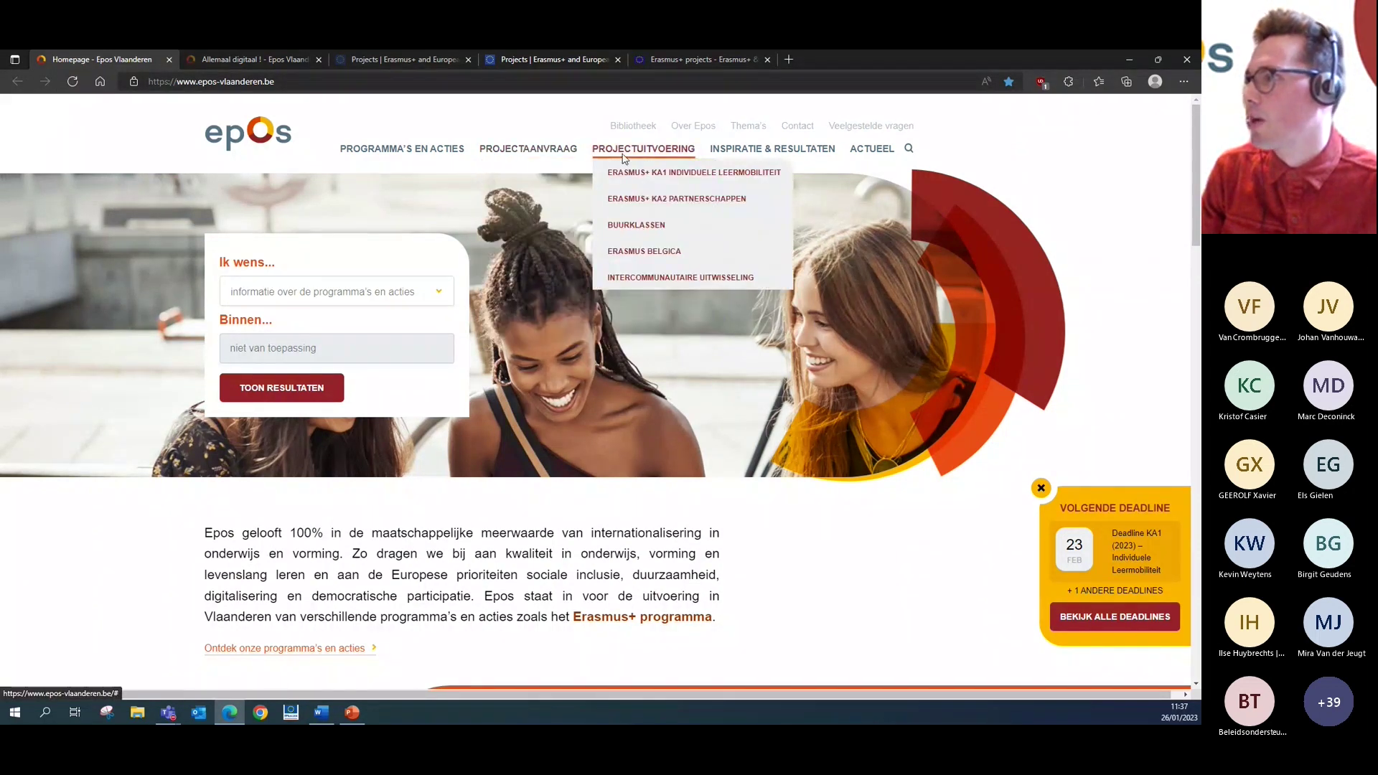
{"action": "left_click", "coordinate": [630, 178]}
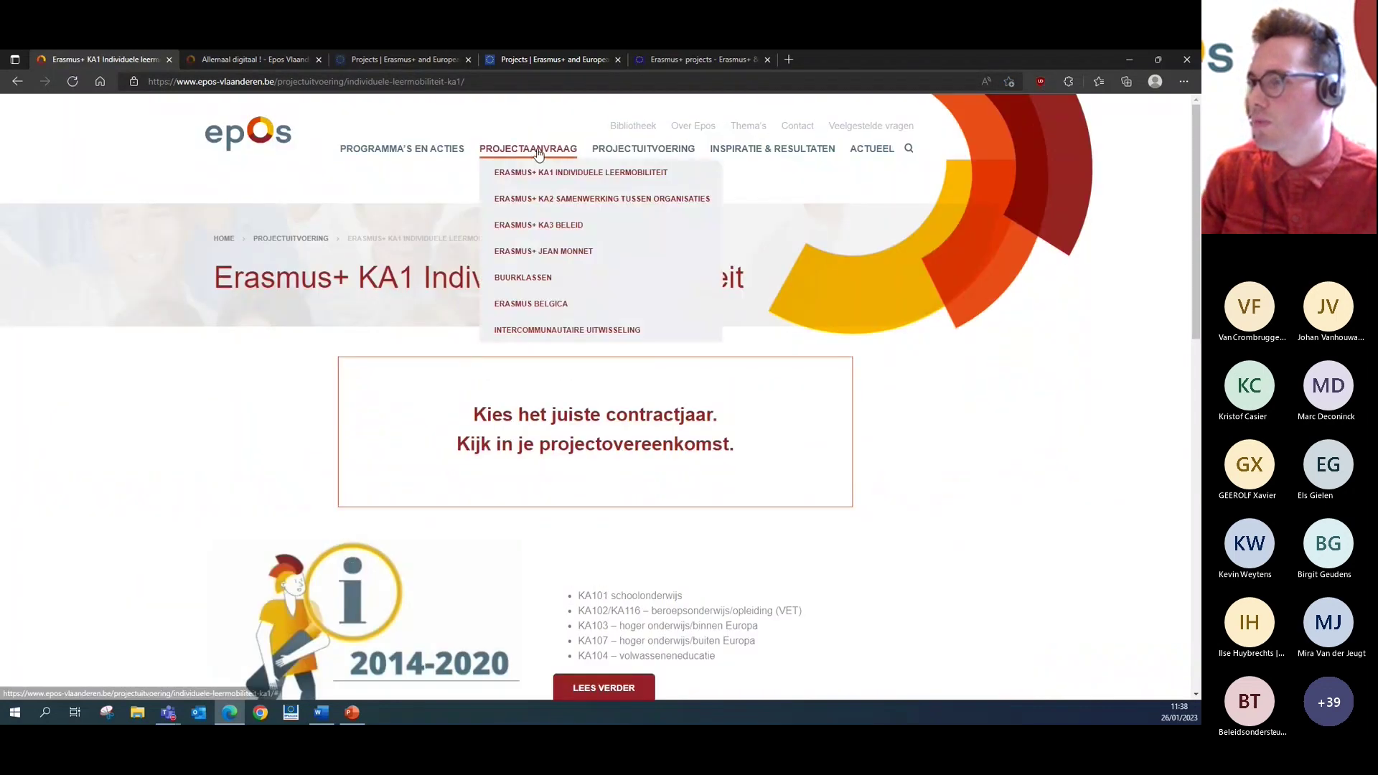
{"action": "scroll", "coordinate": [523, 194], "scroll_direction": "down", "scroll_amount": 2}
{"action": "scroll", "coordinate": [232, 203], "scroll_direction": "down", "scroll_amount": 3}
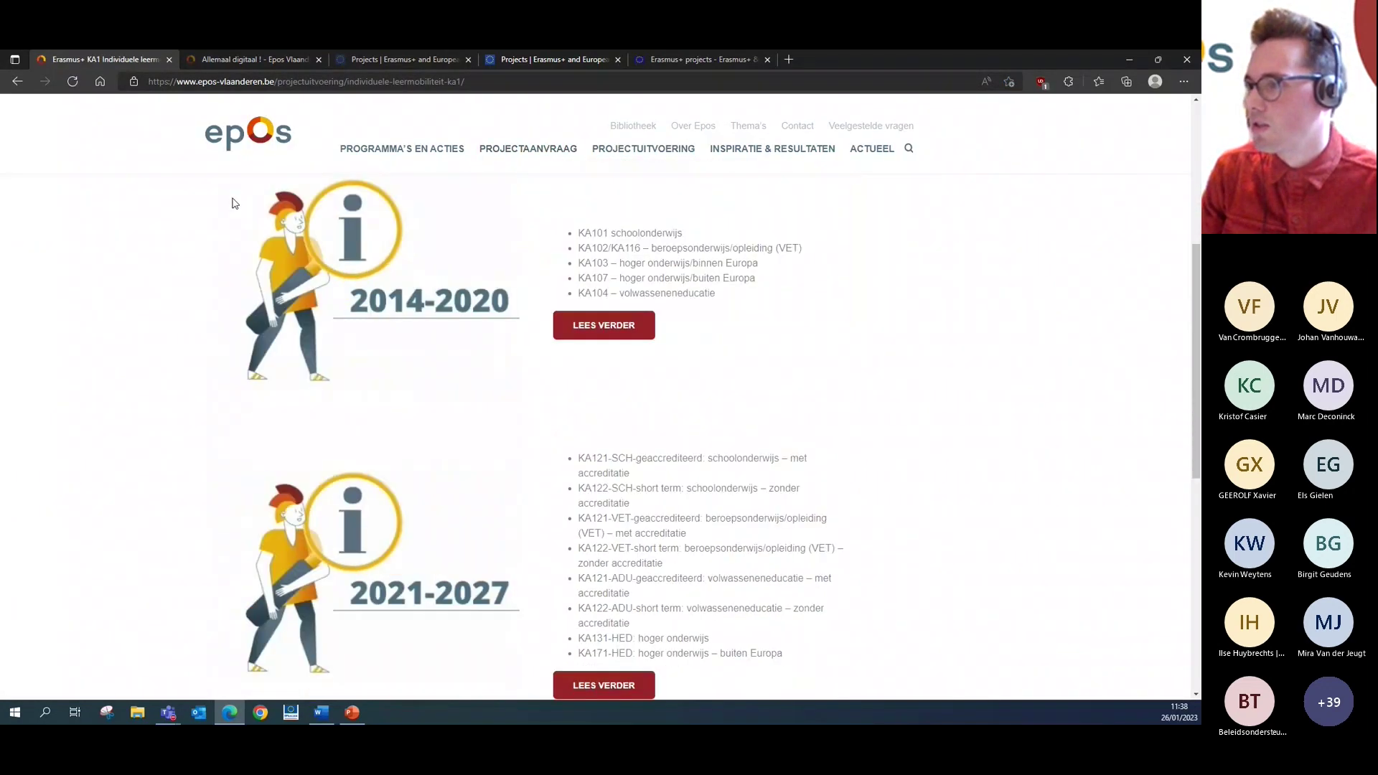
{"action": "scroll", "coordinate": [232, 203], "scroll_direction": "down", "scroll_amount": 3}
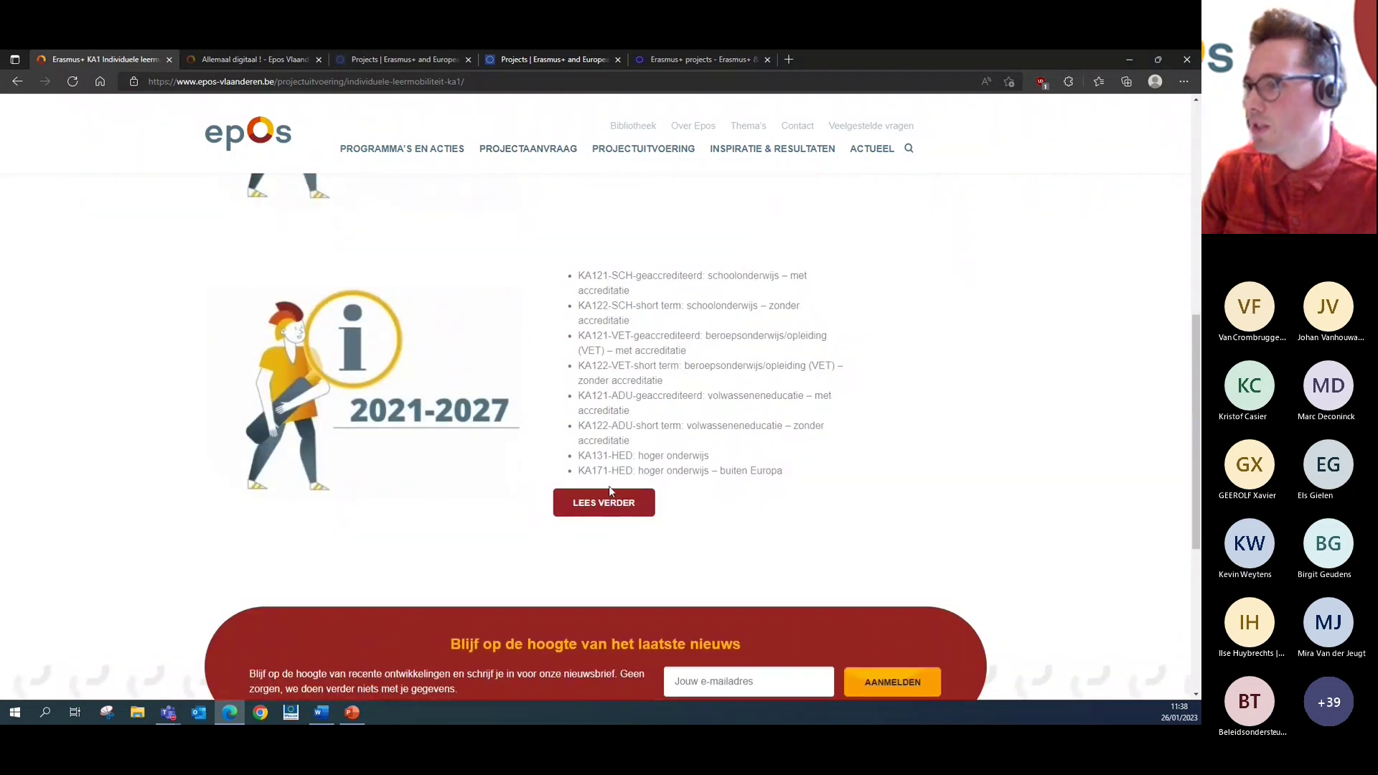
{"action": "left_click", "coordinate": [628, 510]}
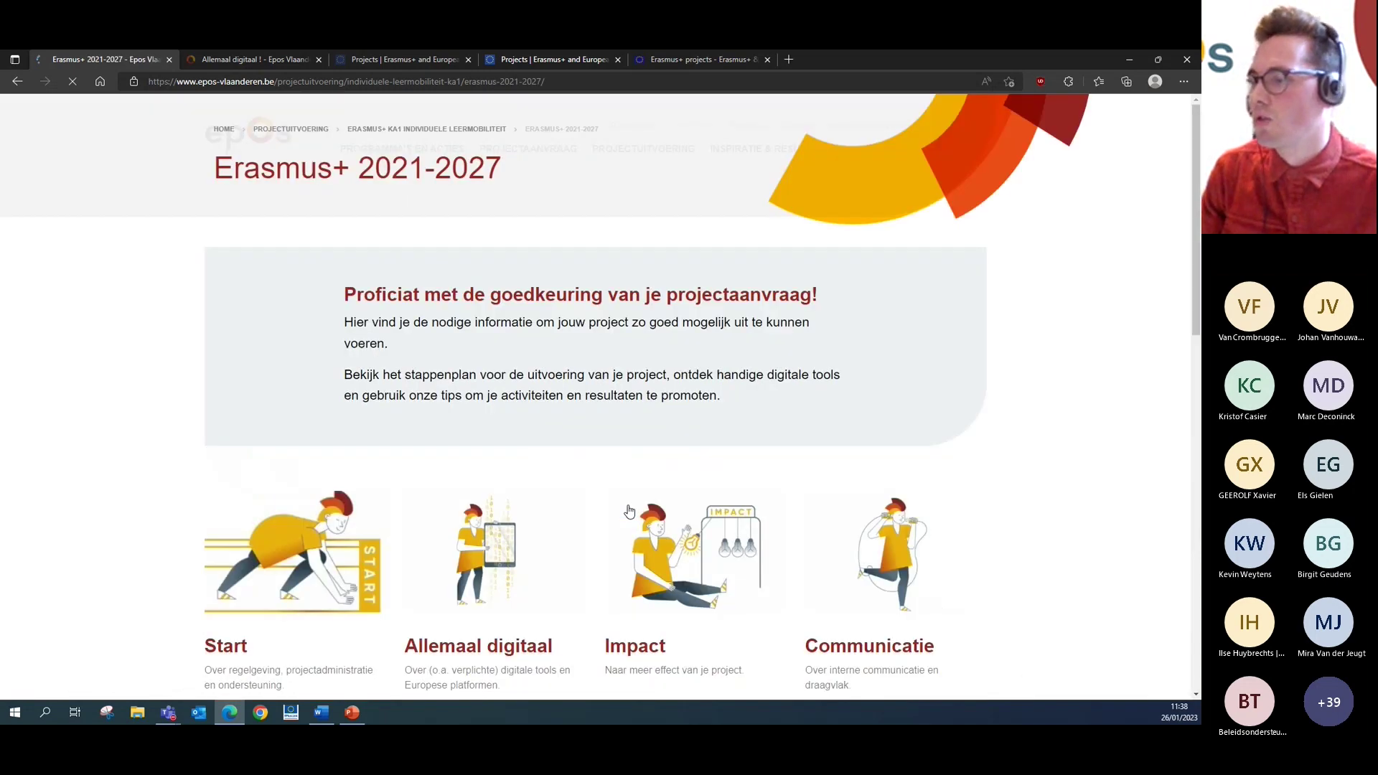
- Open the Allemaal digitaal page and launch the Beneficiary Module in a new tab
{"action": "scroll", "coordinate": [629, 510], "scroll_direction": "down", "scroll_amount": 2}
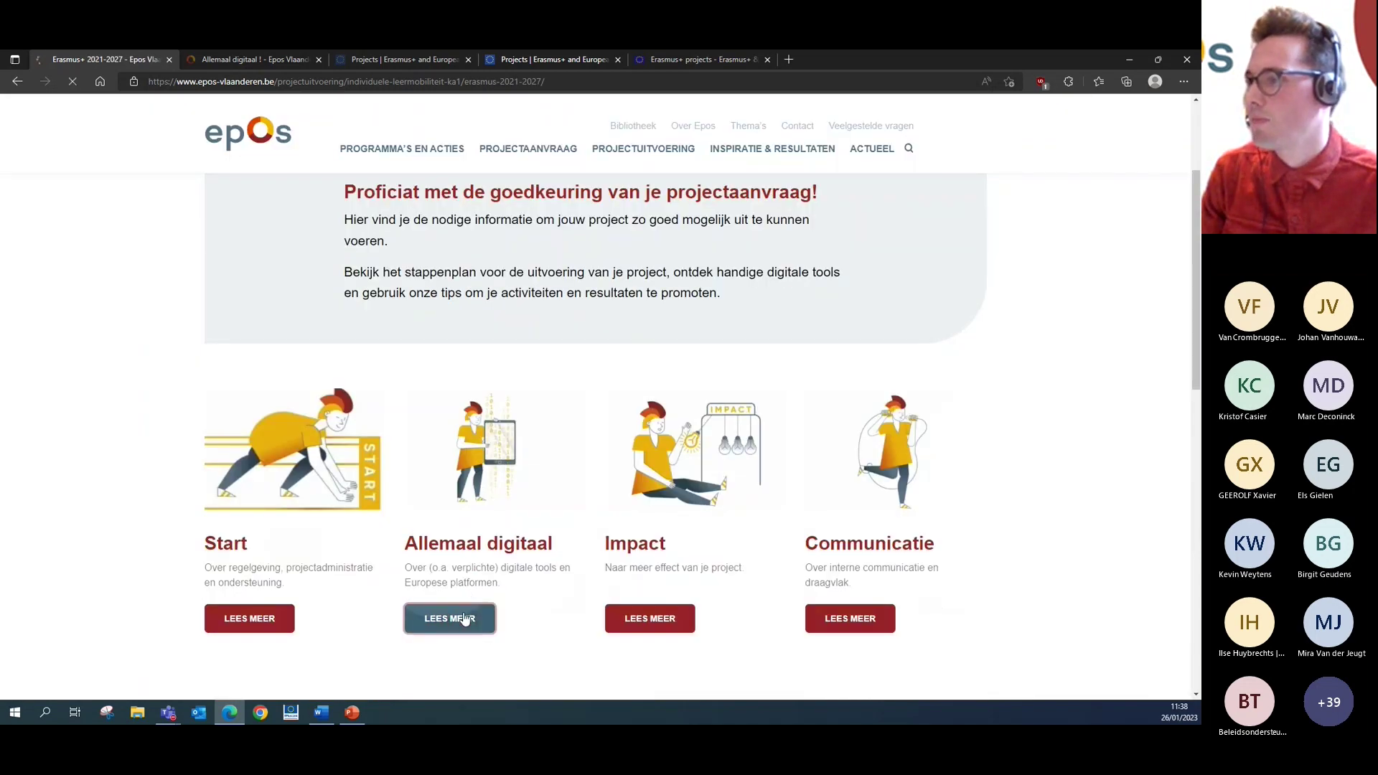
{"action": "left_click", "coordinate": [464, 619]}
{"action": "scroll", "coordinate": [460, 612], "scroll_direction": "down", "scroll_amount": 2}
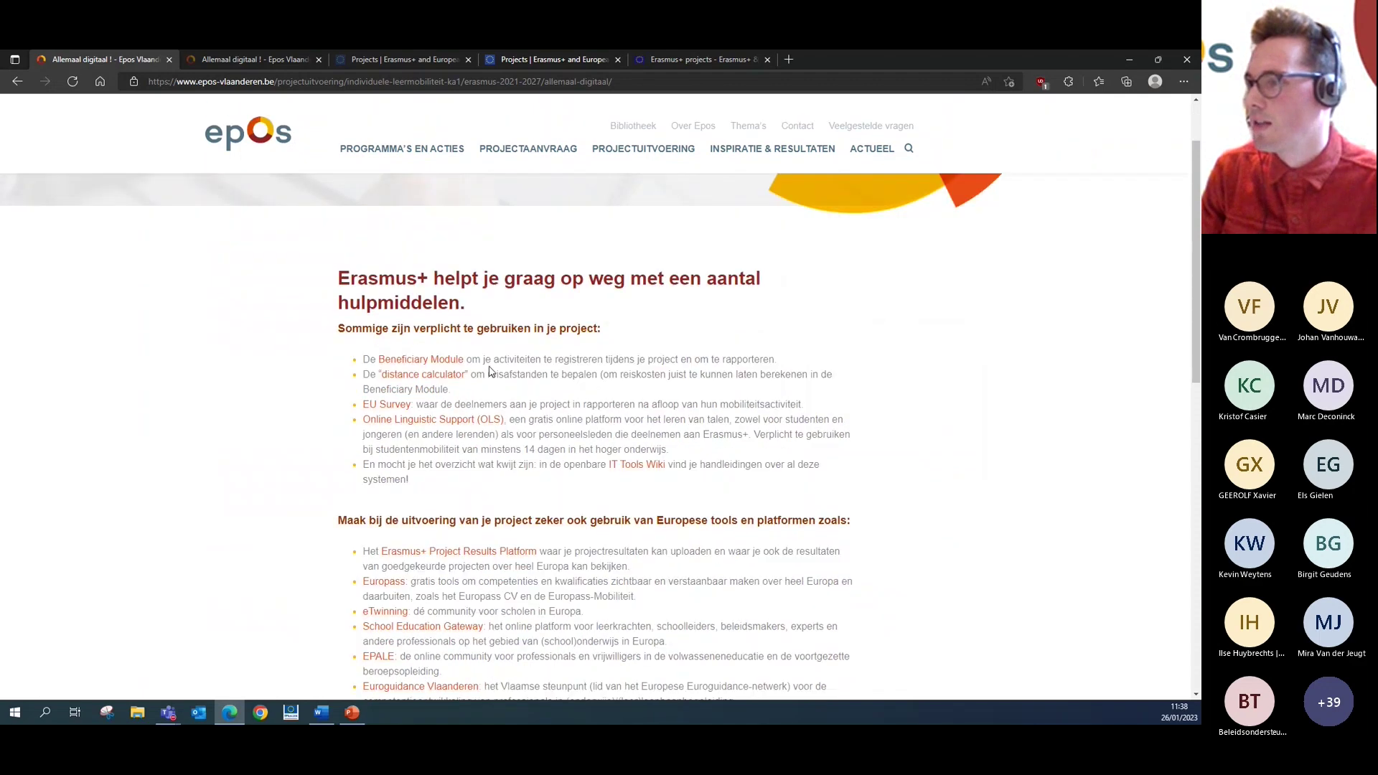
{"action": "left_click", "coordinate": [443, 366]}
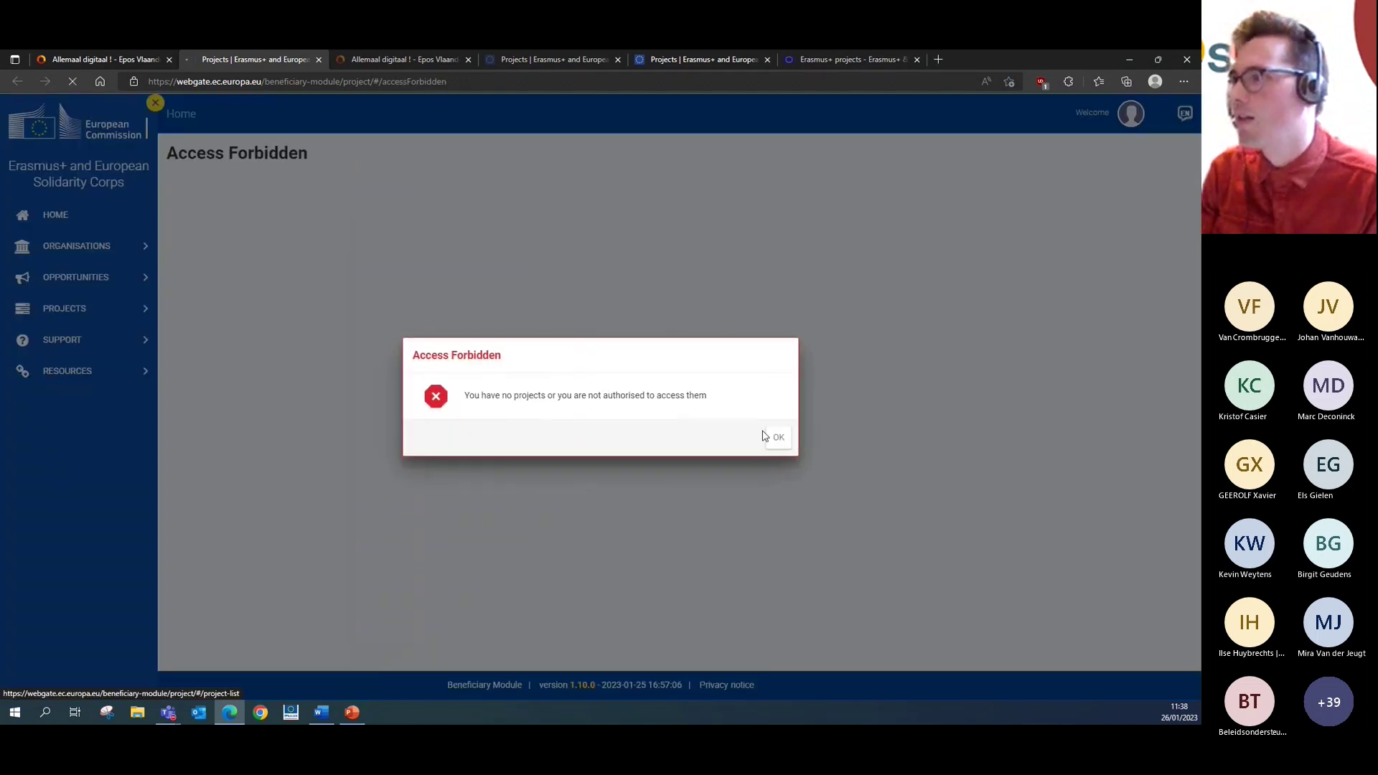
- Dismiss Access Forbidden, sign in with the NAT_AG_STAFF profile, and return to the 313-project list
{"action": "left_click", "coordinate": [778, 437]}
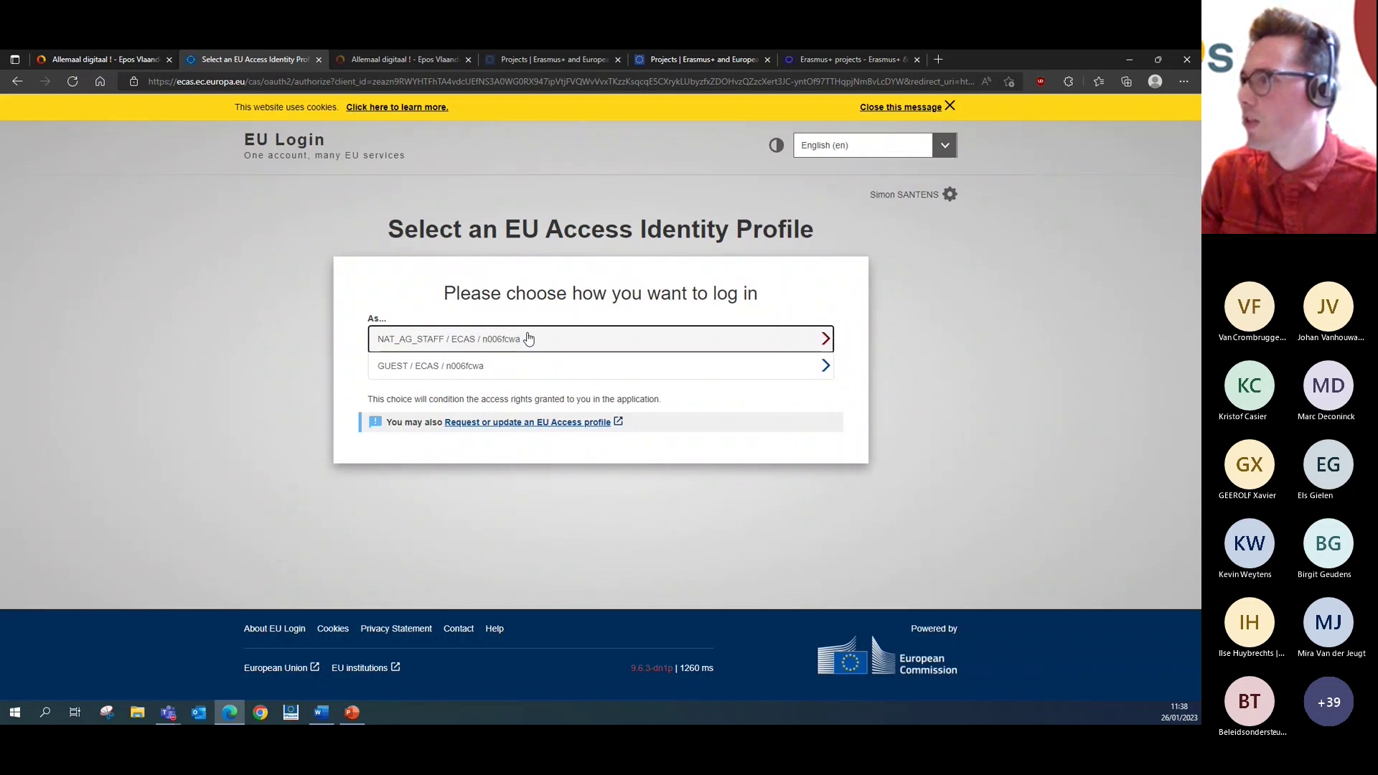
{"action": "left_click", "coordinate": [949, 200]}
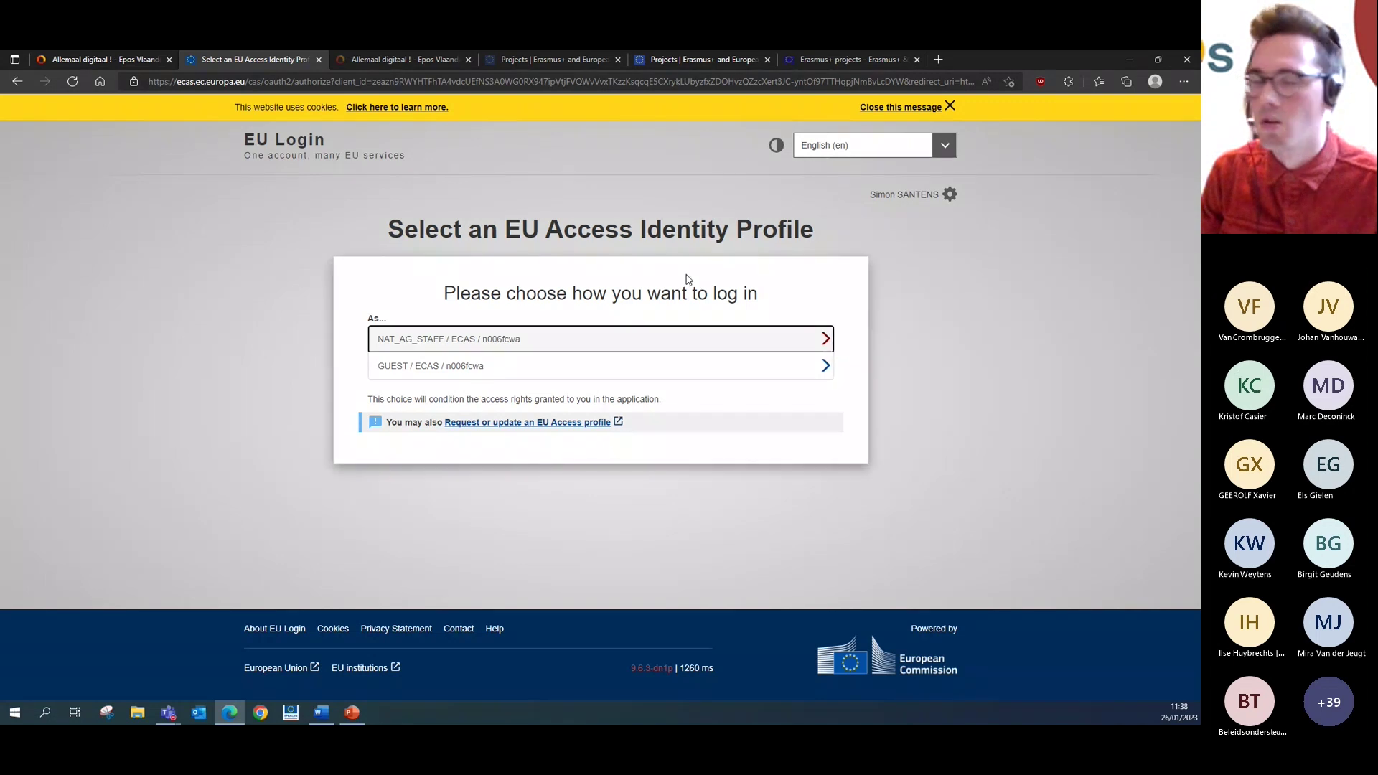
{"action": "left_click", "coordinate": [783, 341]}
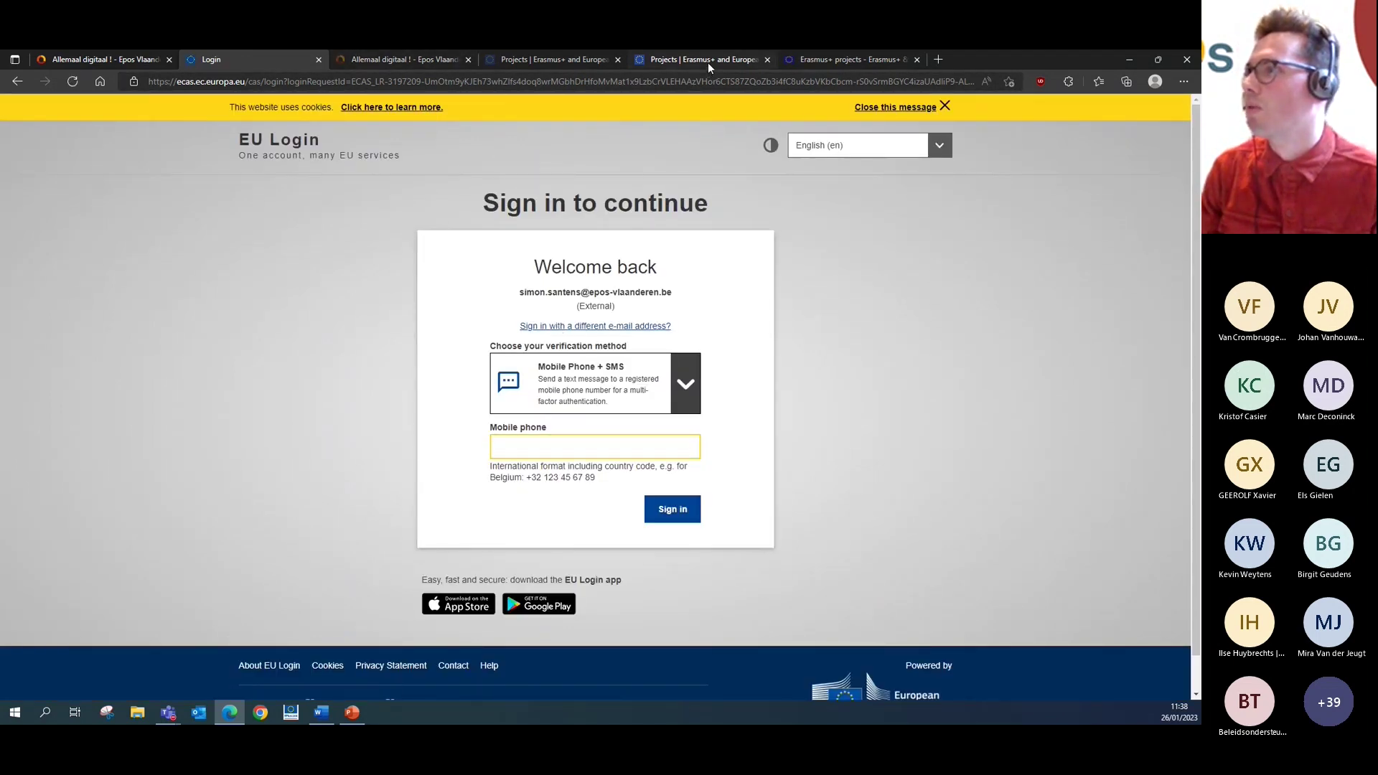
{"action": "left_click", "coordinate": [532, 60]}
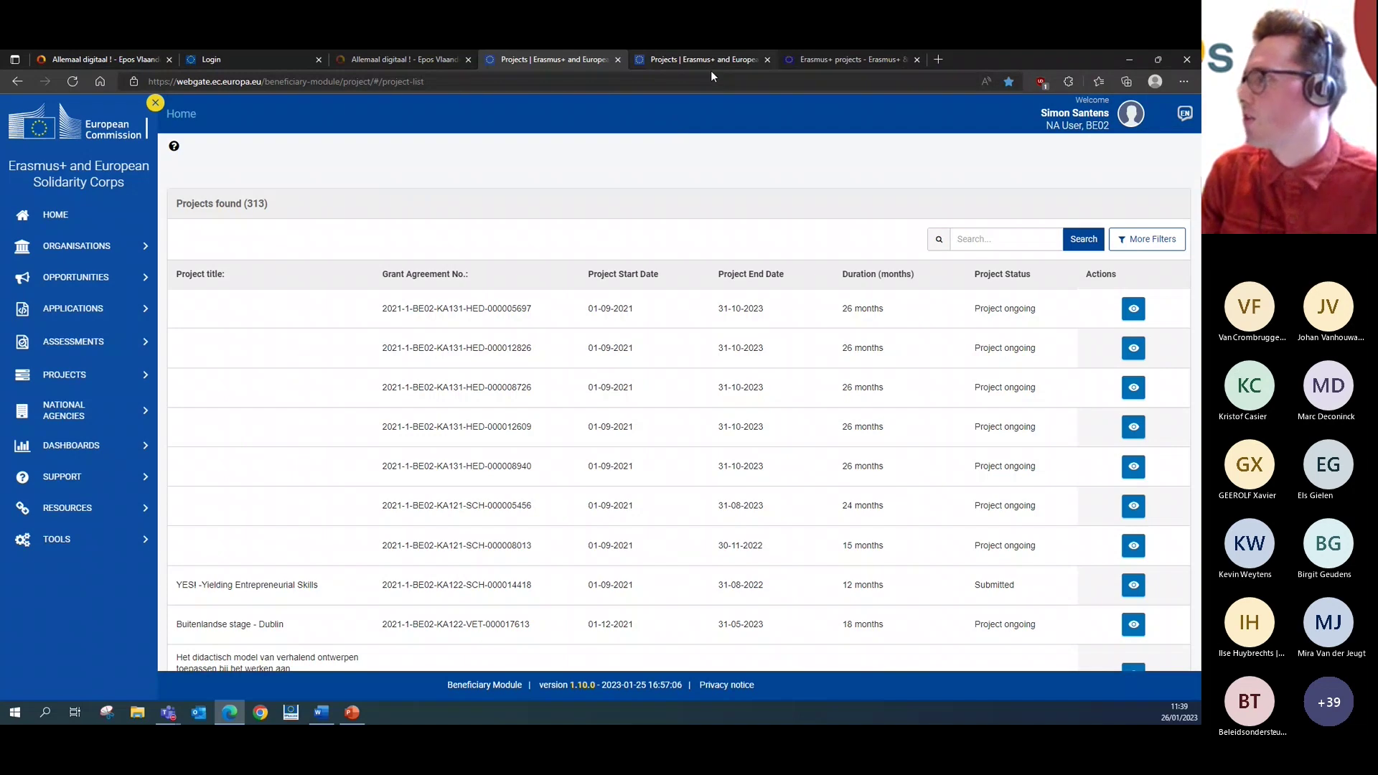
- From the project's Activities and Budget Details guidelines, open the 'Project details' wiki guide in a new tab
{"action": "left_click", "coordinate": [668, 60]}
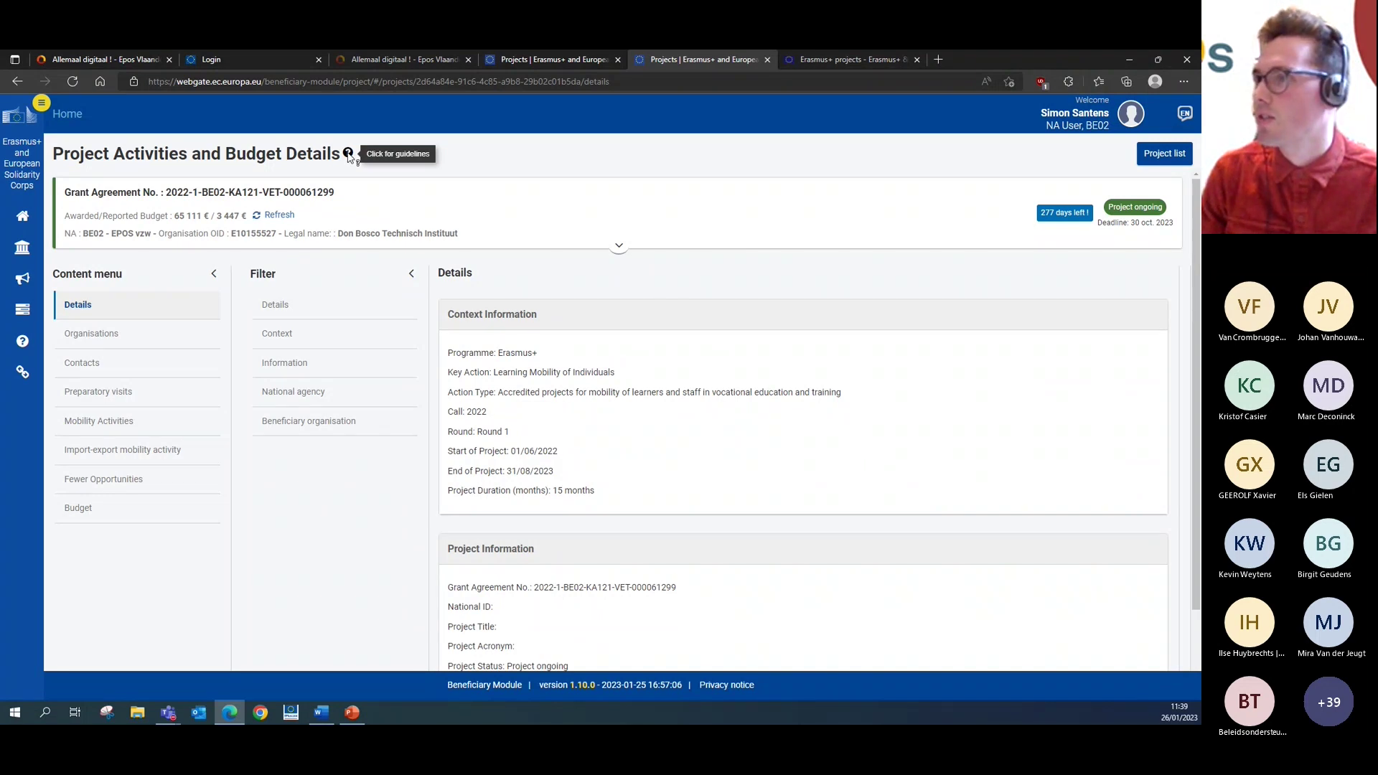
{"action": "left_click", "coordinate": [348, 155]}
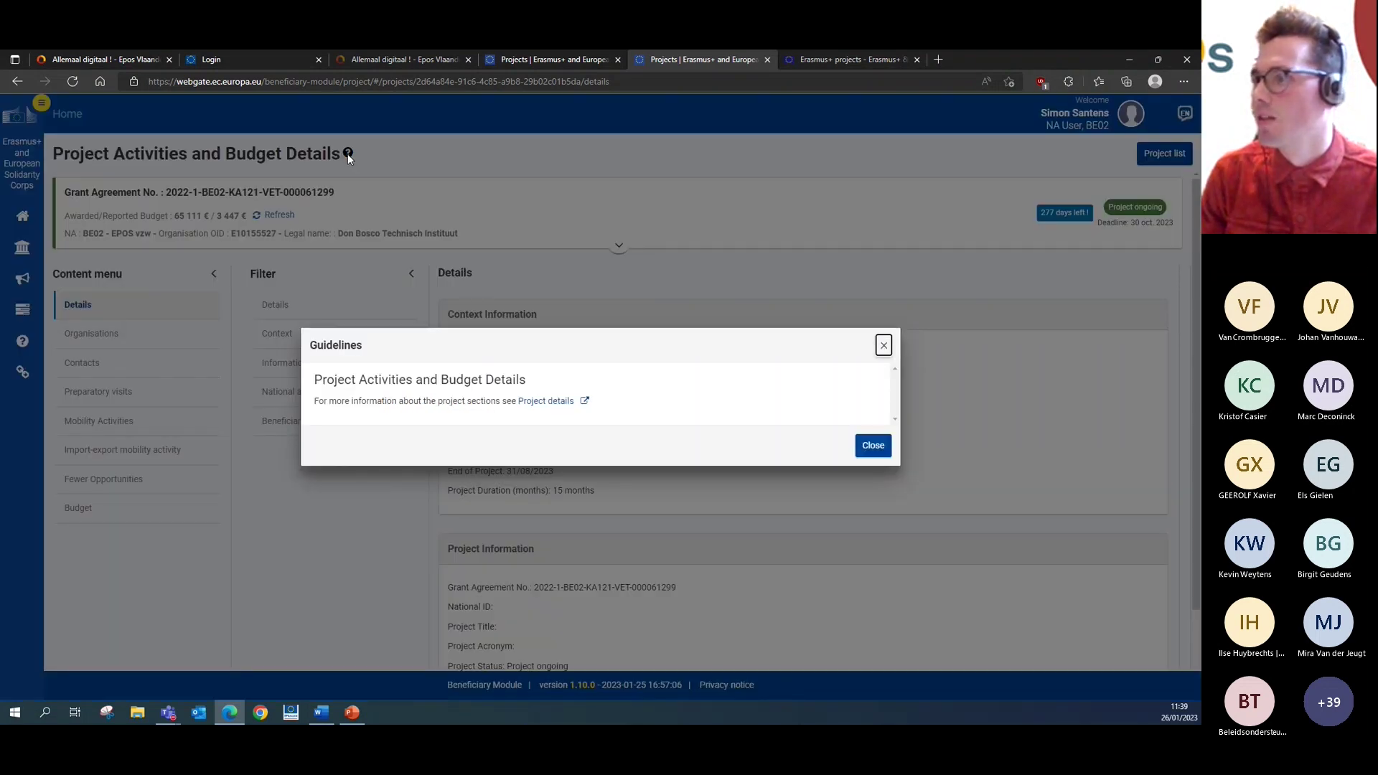
{"action": "left_click", "coordinate": [554, 406]}
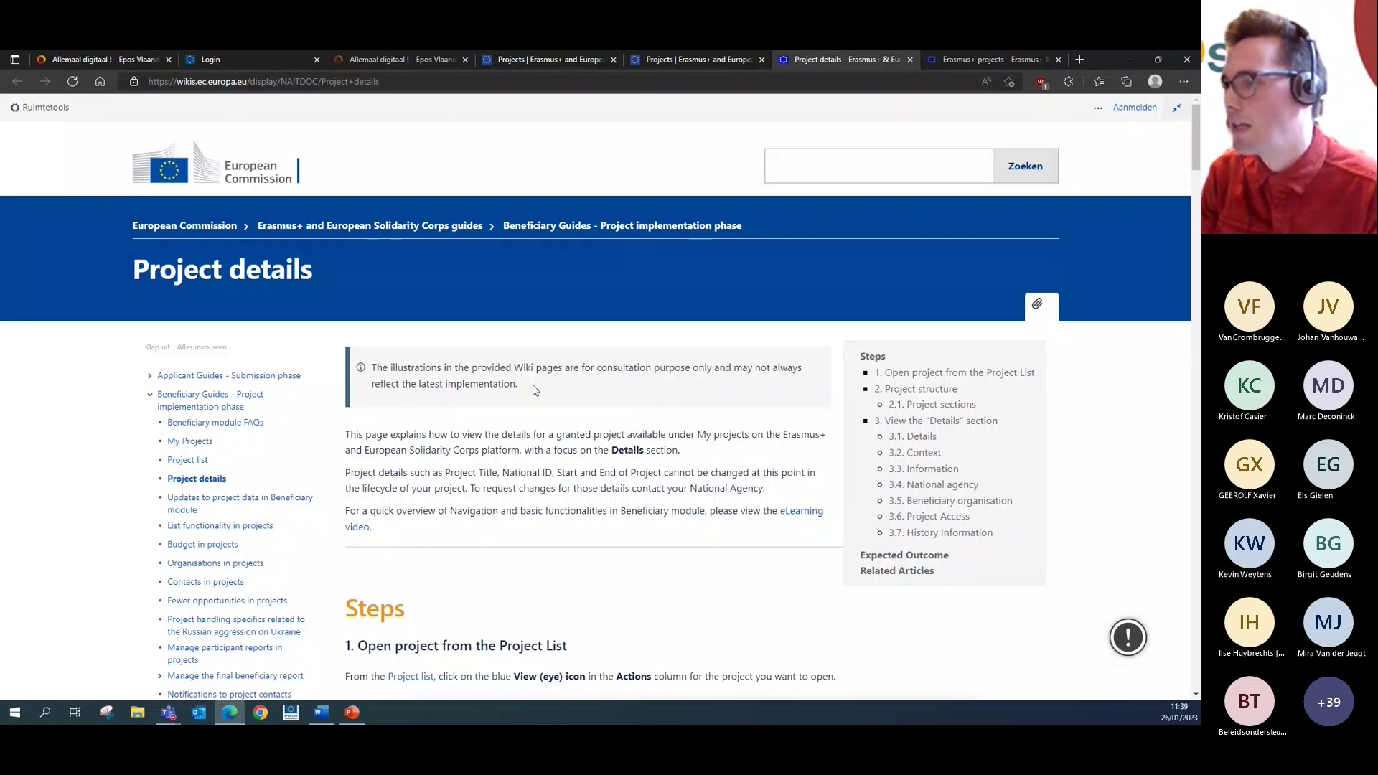
- Go to the Erasmus+ projects wiki index and open 'Contacts in projects' under Basics
{"action": "scroll", "coordinate": [534, 390], "scroll_direction": "down", "scroll_amount": 3}
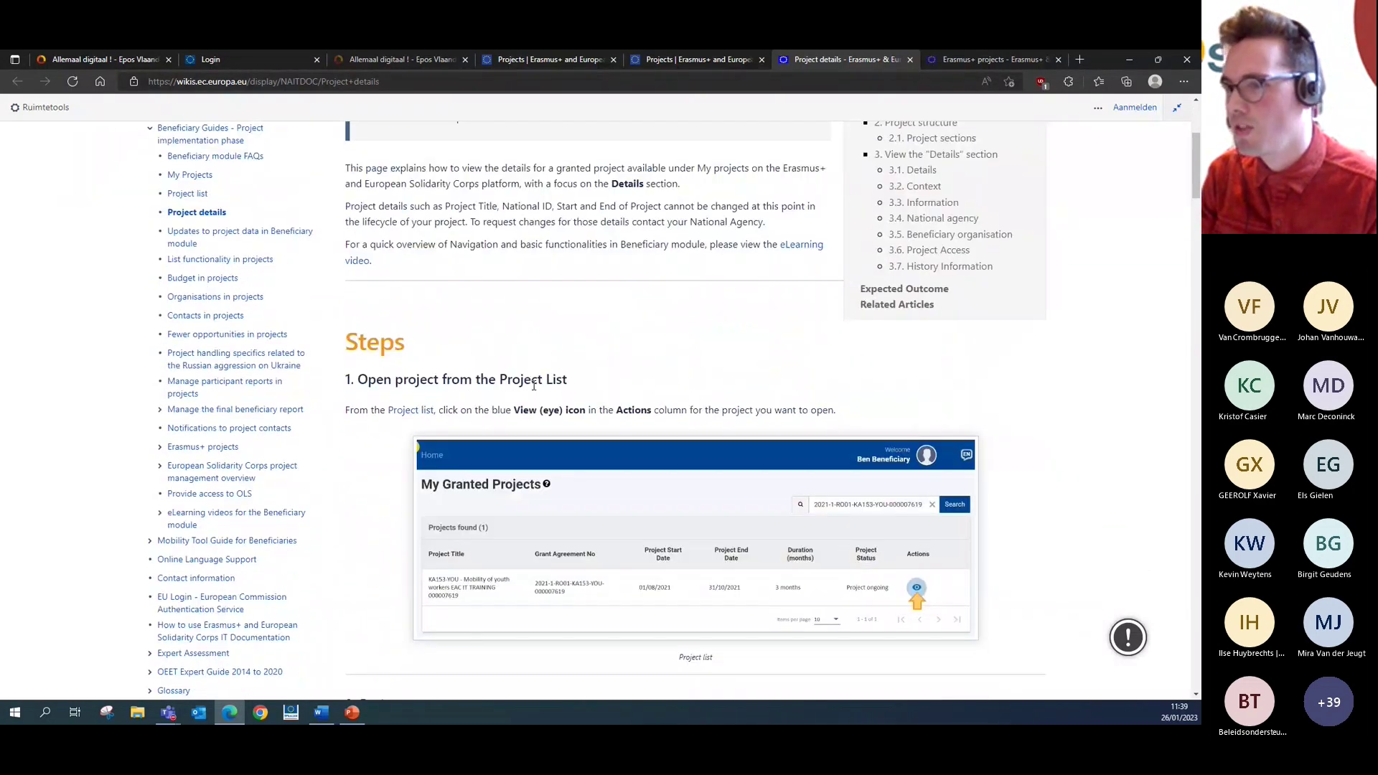
{"action": "scroll", "coordinate": [533, 386], "scroll_direction": "up", "scroll_amount": 1}
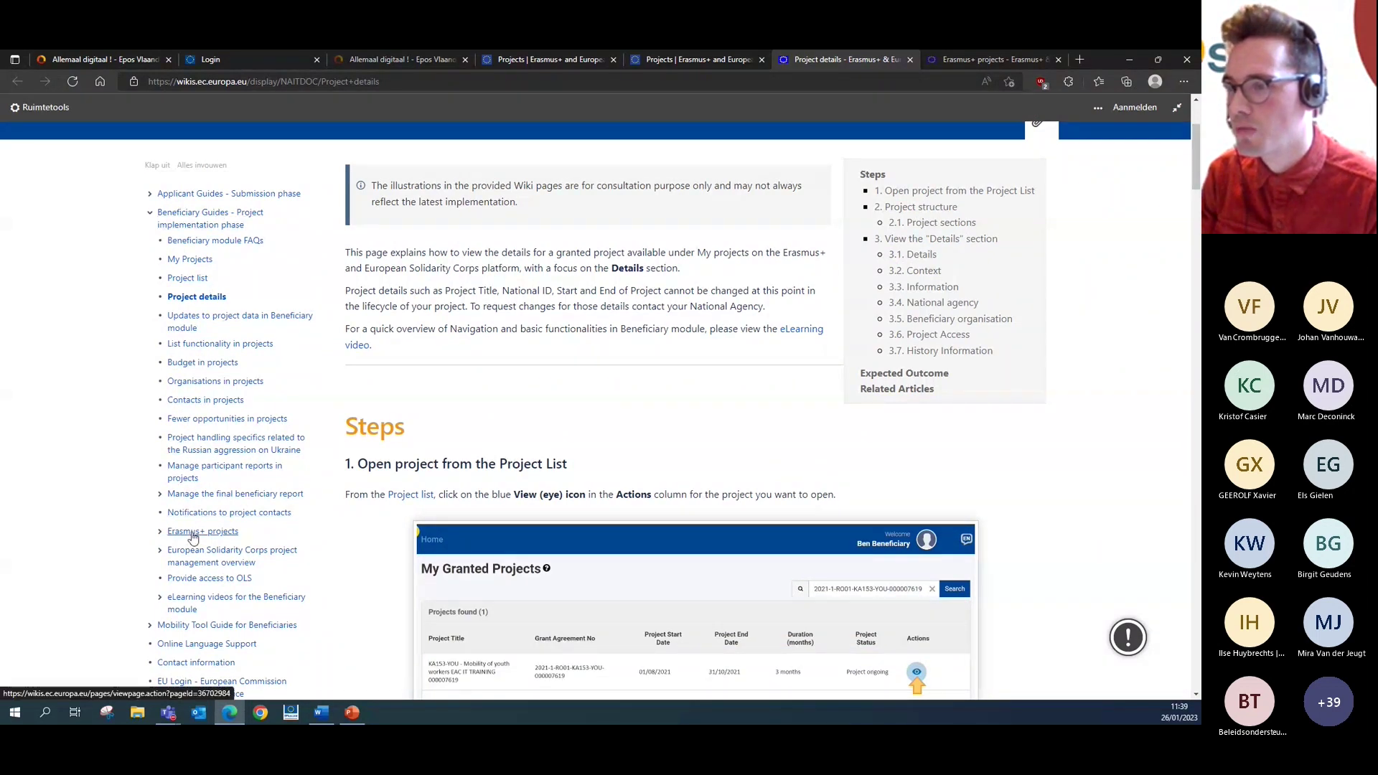
{"action": "left_click", "coordinate": [192, 535]}
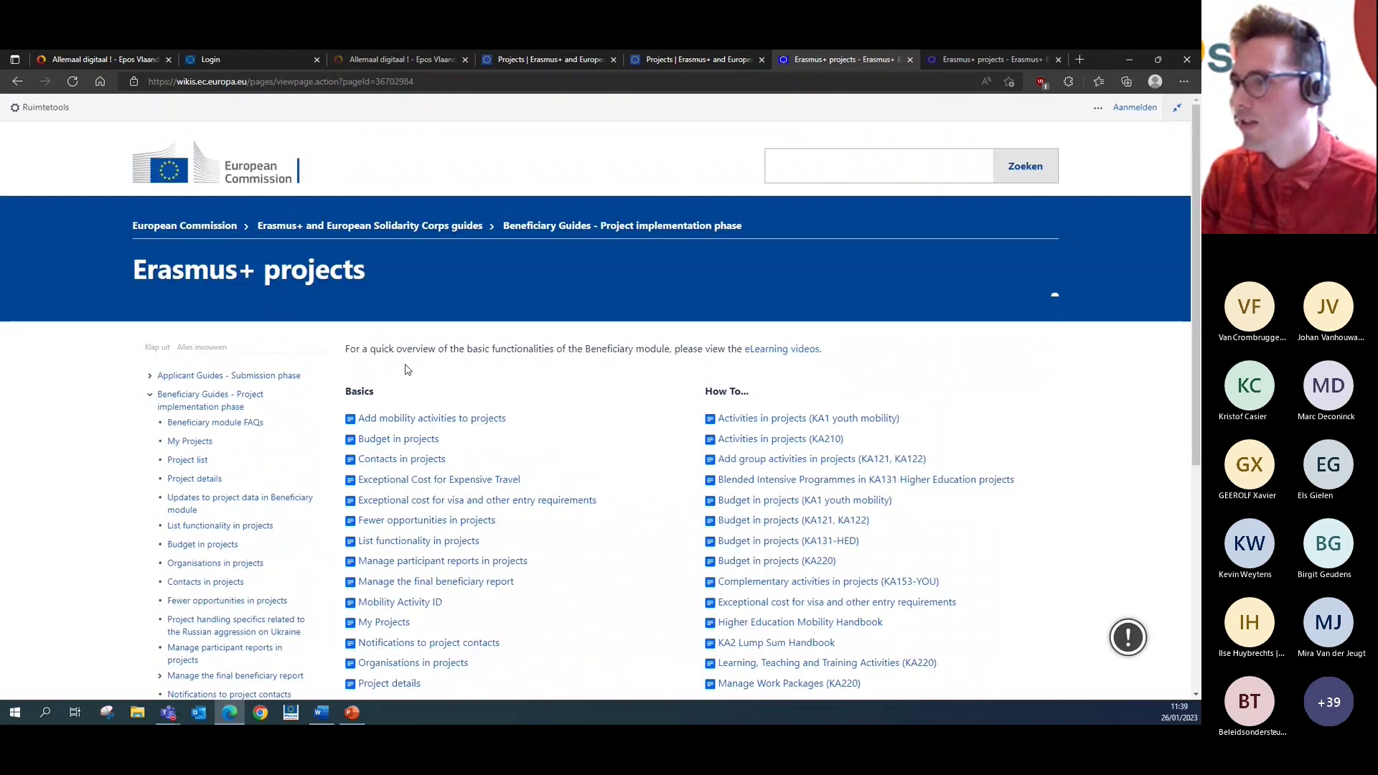
{"action": "scroll", "coordinate": [406, 369], "scroll_direction": "down", "scroll_amount": 1}
{"action": "scroll", "coordinate": [394, 297], "scroll_direction": "down", "scroll_amount": 2}
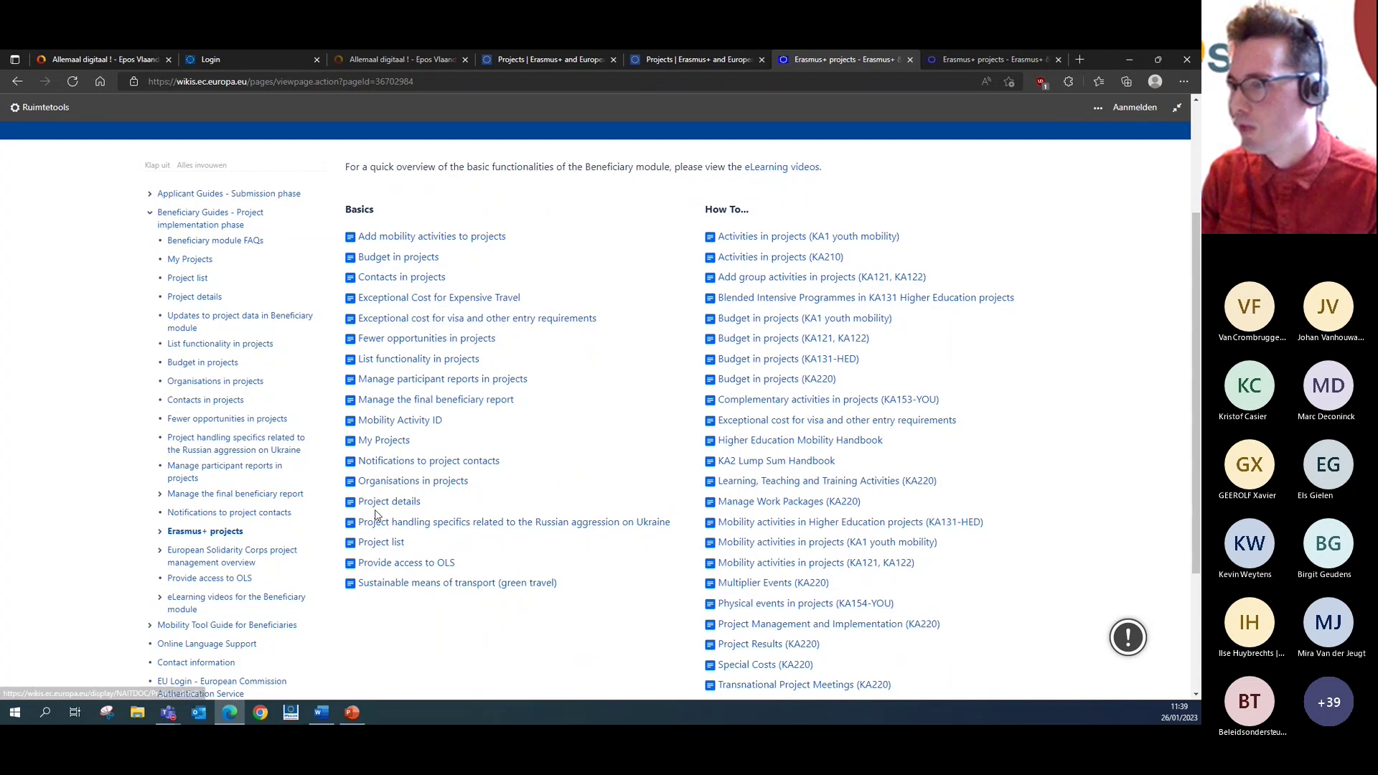
{"action": "left_click", "coordinate": [407, 281]}
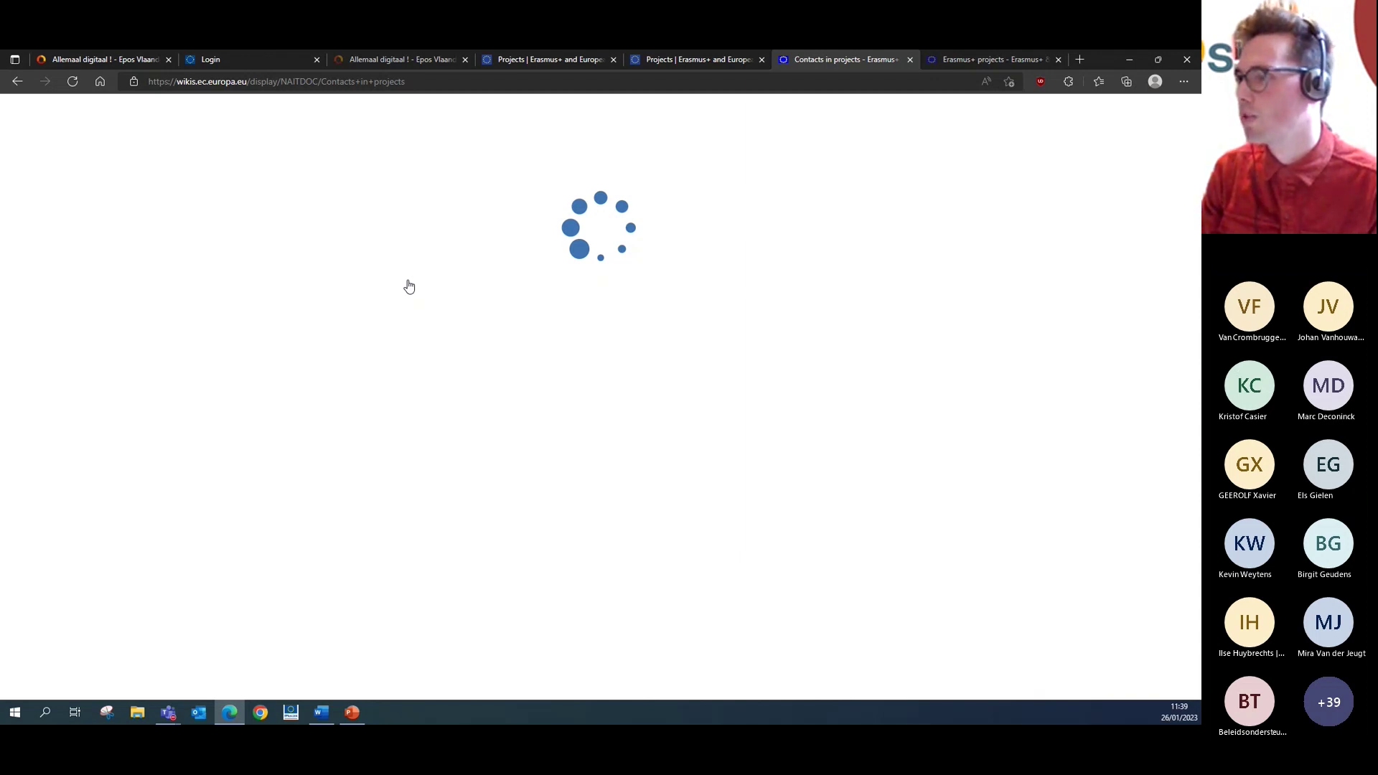
- Read through the 'Contacts in projects' wiki guide down to the bottom of the page
{"action": "scroll", "coordinate": [444, 348], "scroll_direction": "down", "scroll_amount": 1}
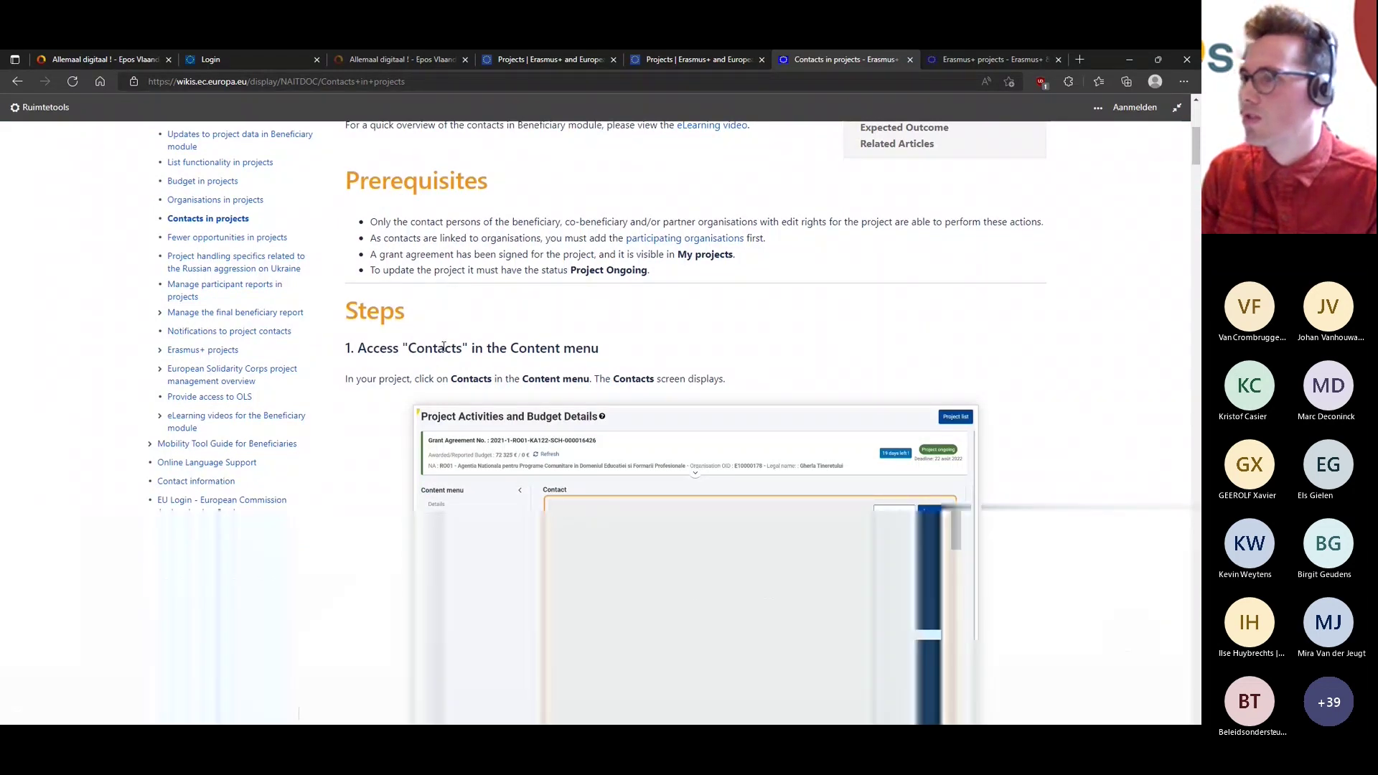
{"action": "scroll", "coordinate": [452, 341], "scroll_direction": "down", "scroll_amount": 4}
{"action": "scroll", "coordinate": [459, 336], "scroll_direction": "down", "scroll_amount": 1}
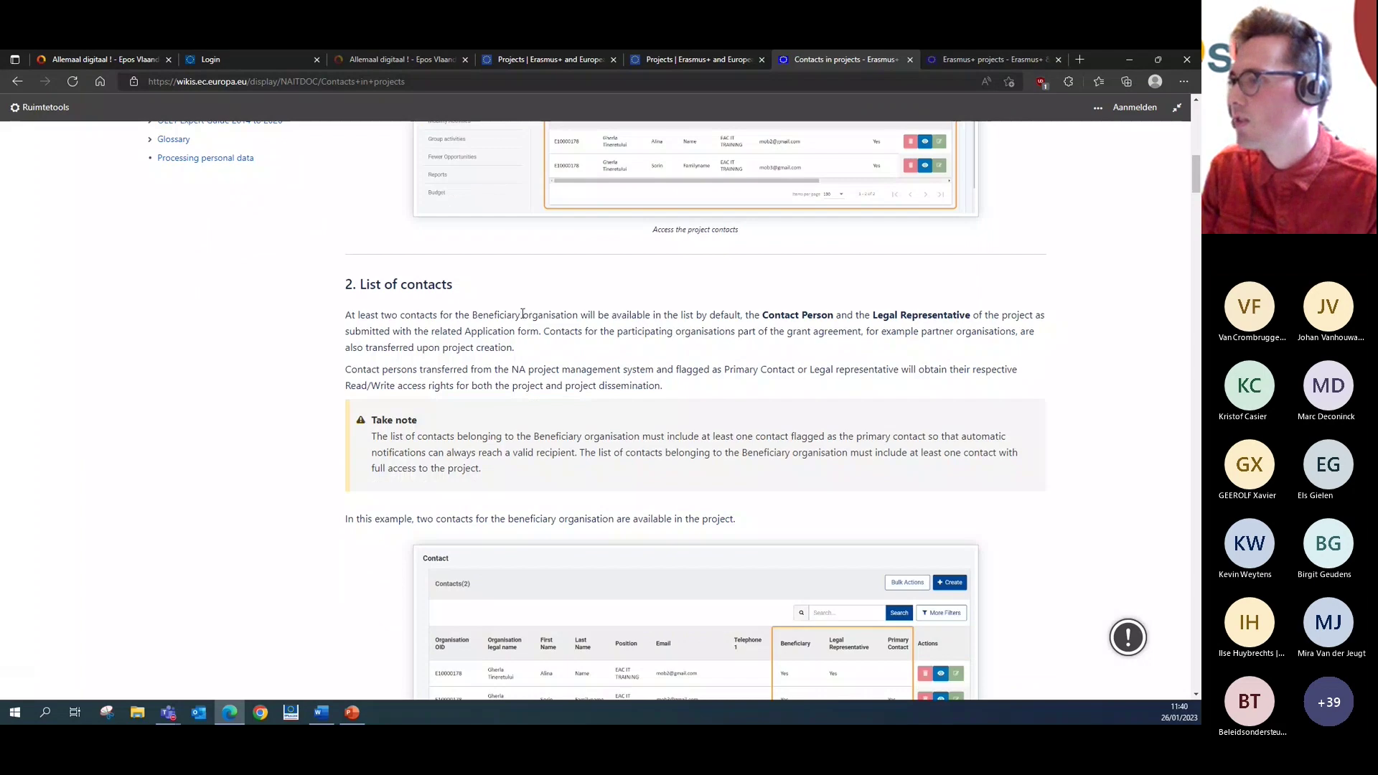
{"action": "scroll", "coordinate": [522, 313], "scroll_direction": "down", "scroll_amount": 4}
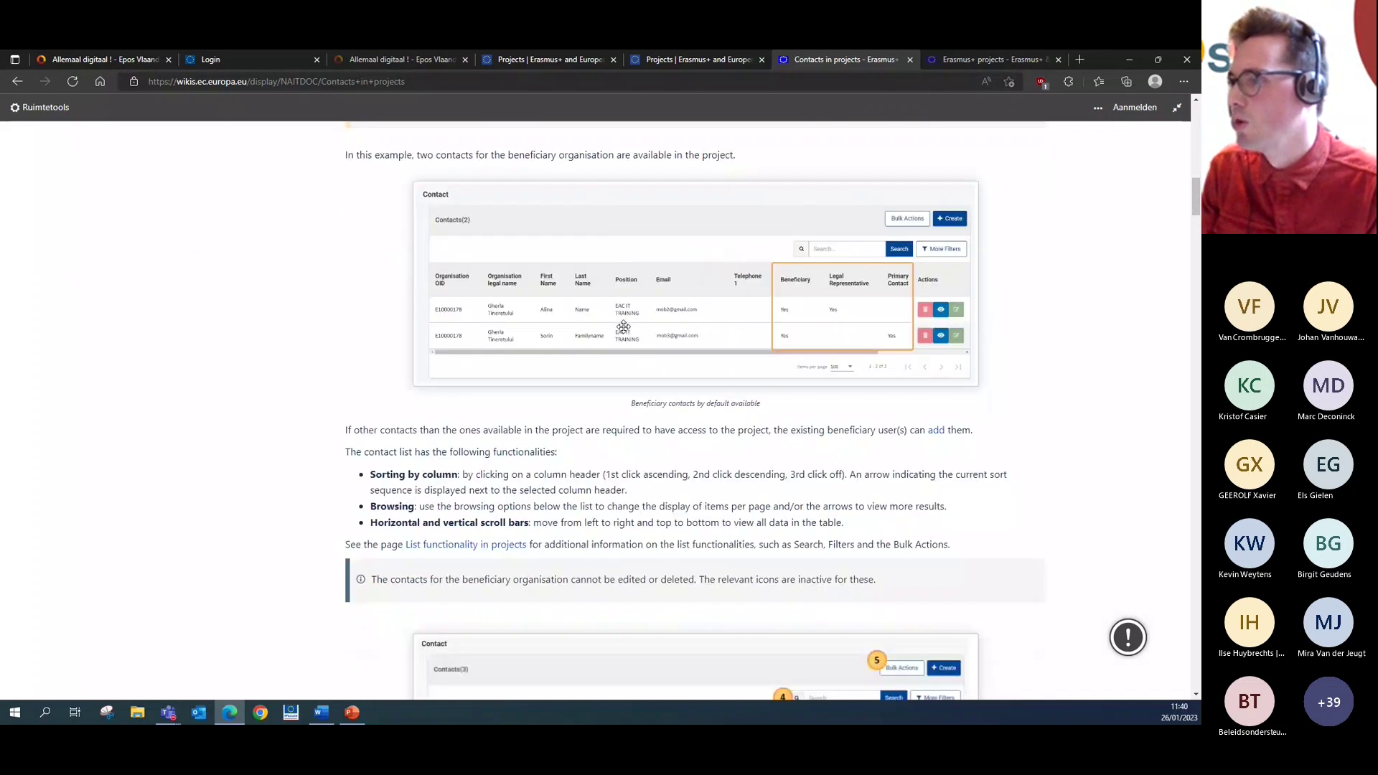
{"action": "scroll", "coordinate": [624, 327], "scroll_direction": "down", "scroll_amount": 2}
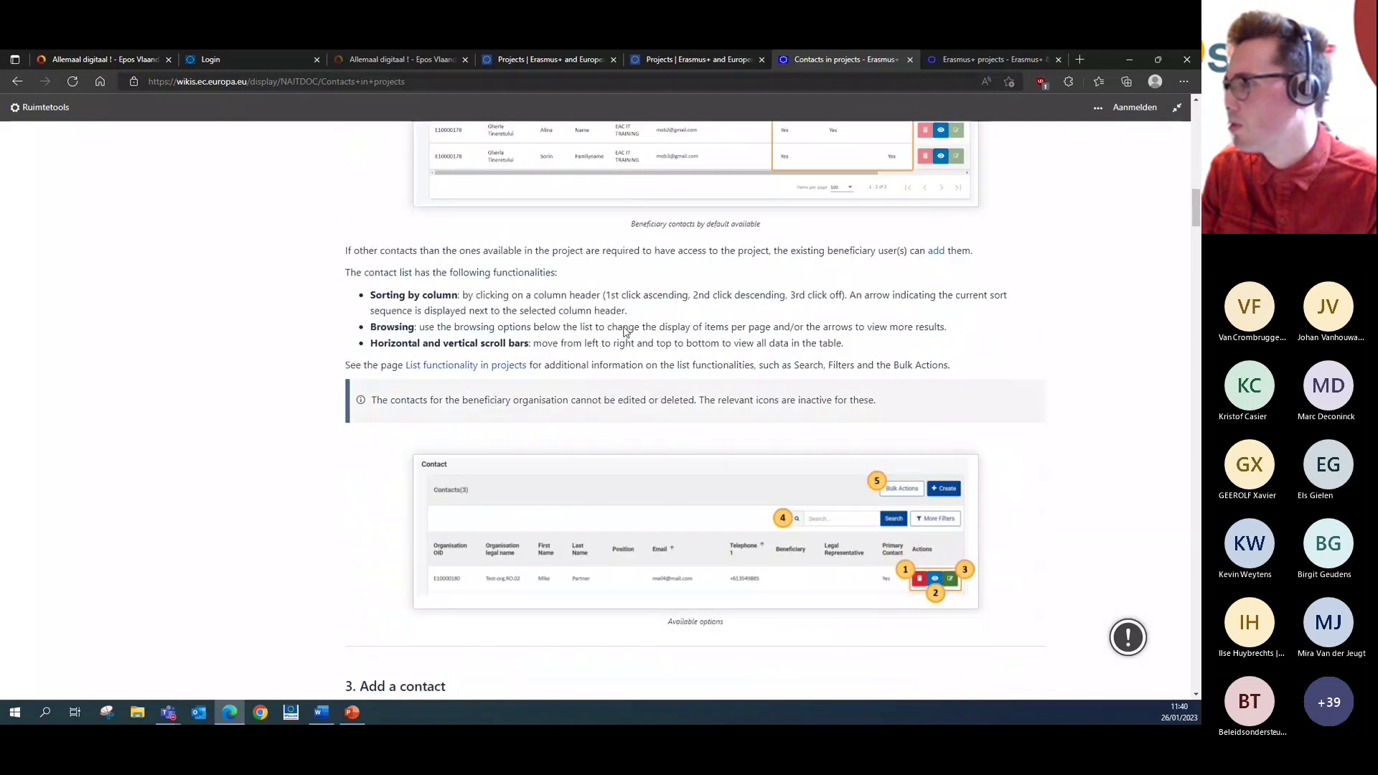
{"action": "scroll", "coordinate": [725, 394], "scroll_direction": "down", "scroll_amount": 1}
{"action": "scroll", "coordinate": [662, 387], "scroll_direction": "down", "scroll_amount": 3}
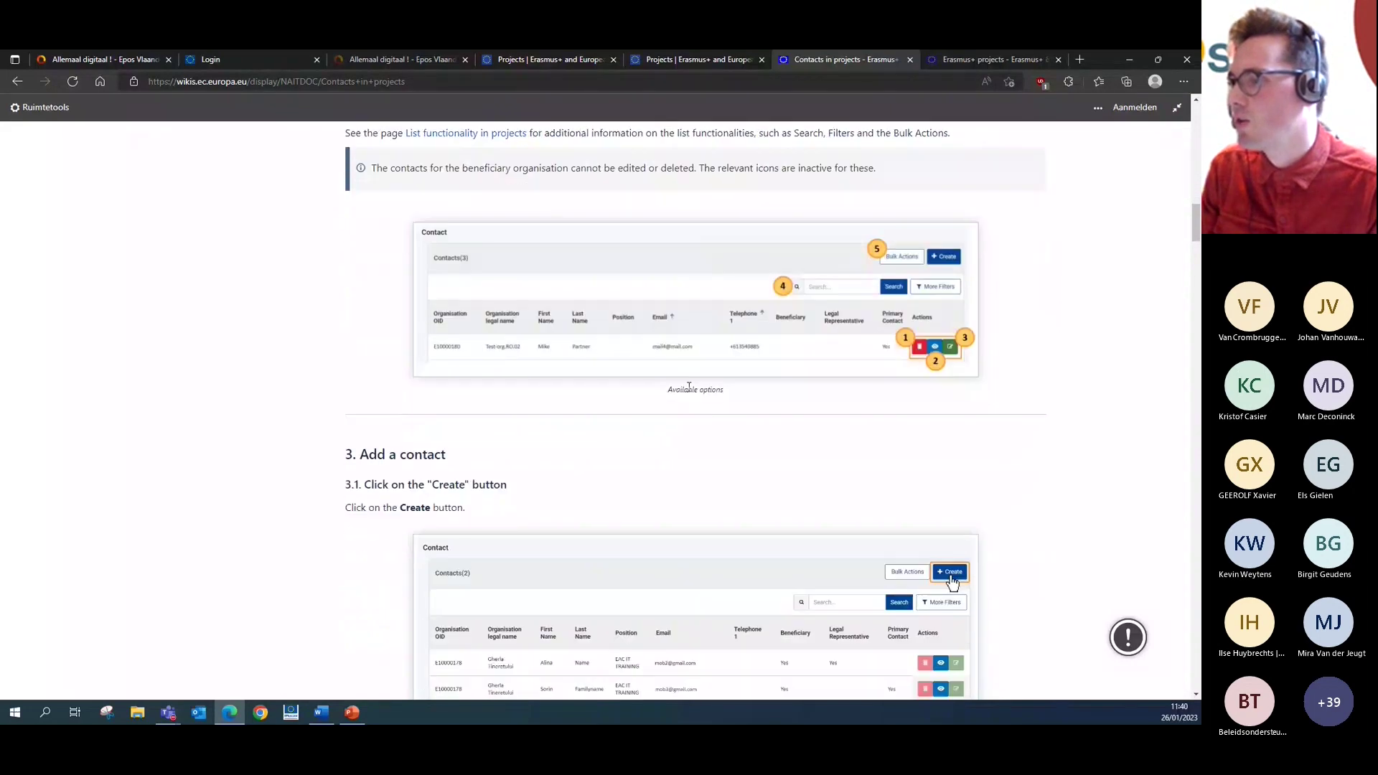
{"action": "scroll", "coordinate": [664, 386], "scroll_direction": "down", "scroll_amount": 5}
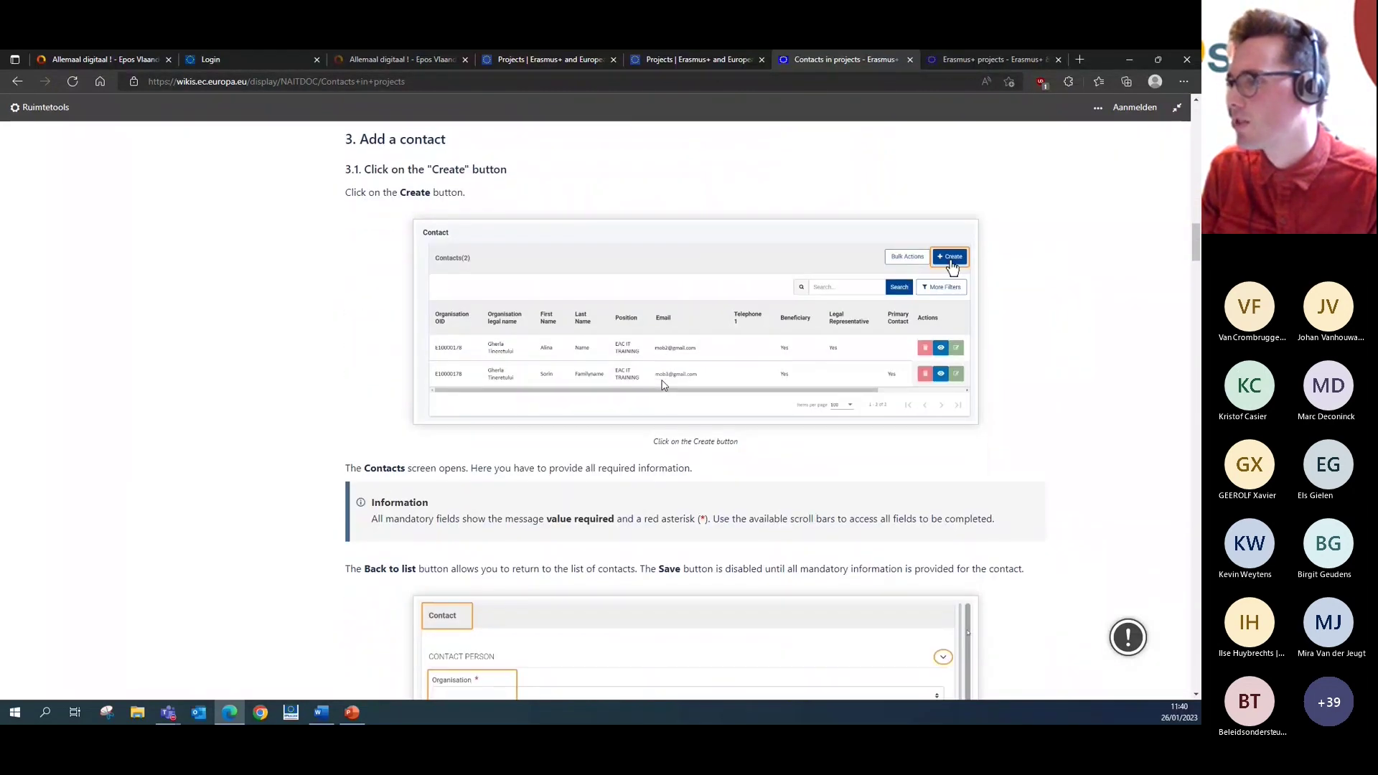
{"action": "scroll", "coordinate": [662, 386], "scroll_direction": "down", "scroll_amount": 3}
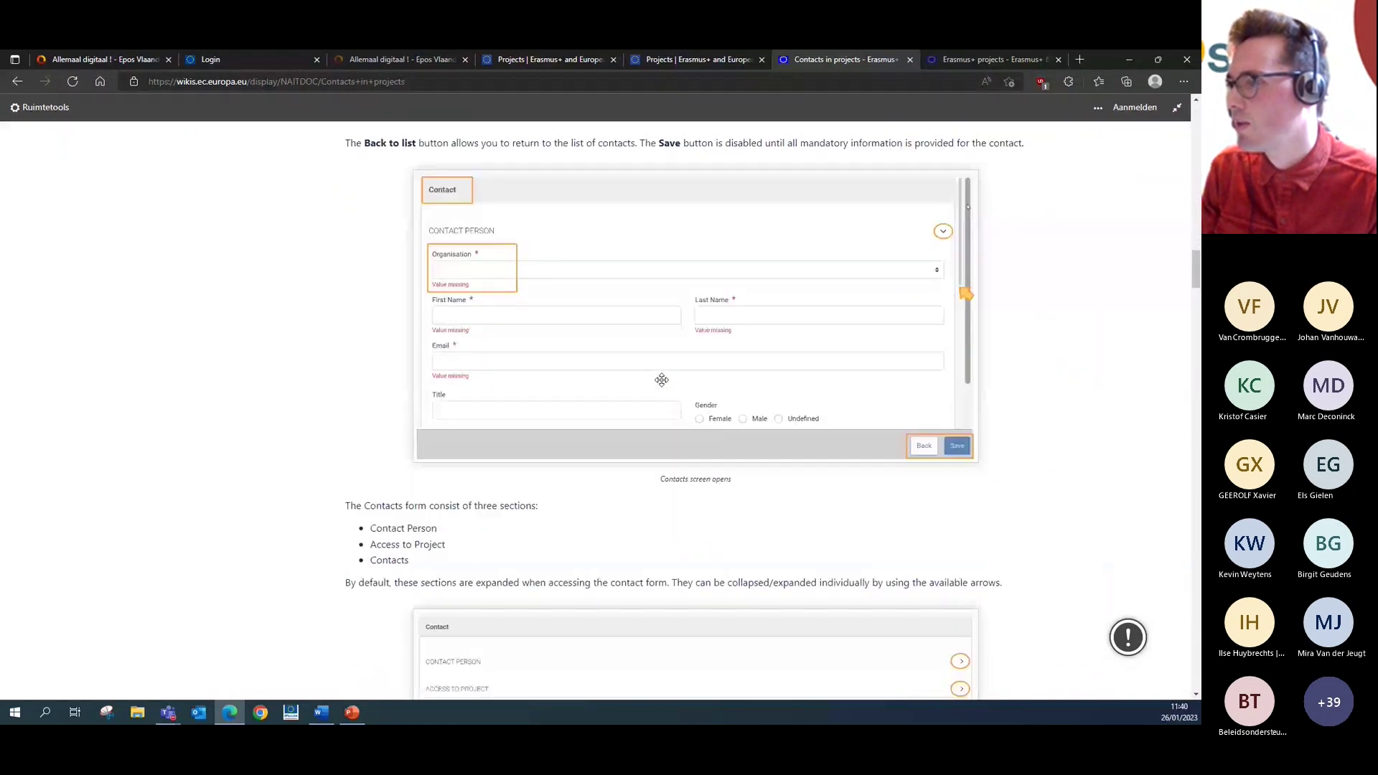
{"action": "scroll", "coordinate": [660, 380], "scroll_direction": "down", "scroll_amount": 2}
{"action": "scroll", "coordinate": [661, 380], "scroll_direction": "down", "scroll_amount": 6}
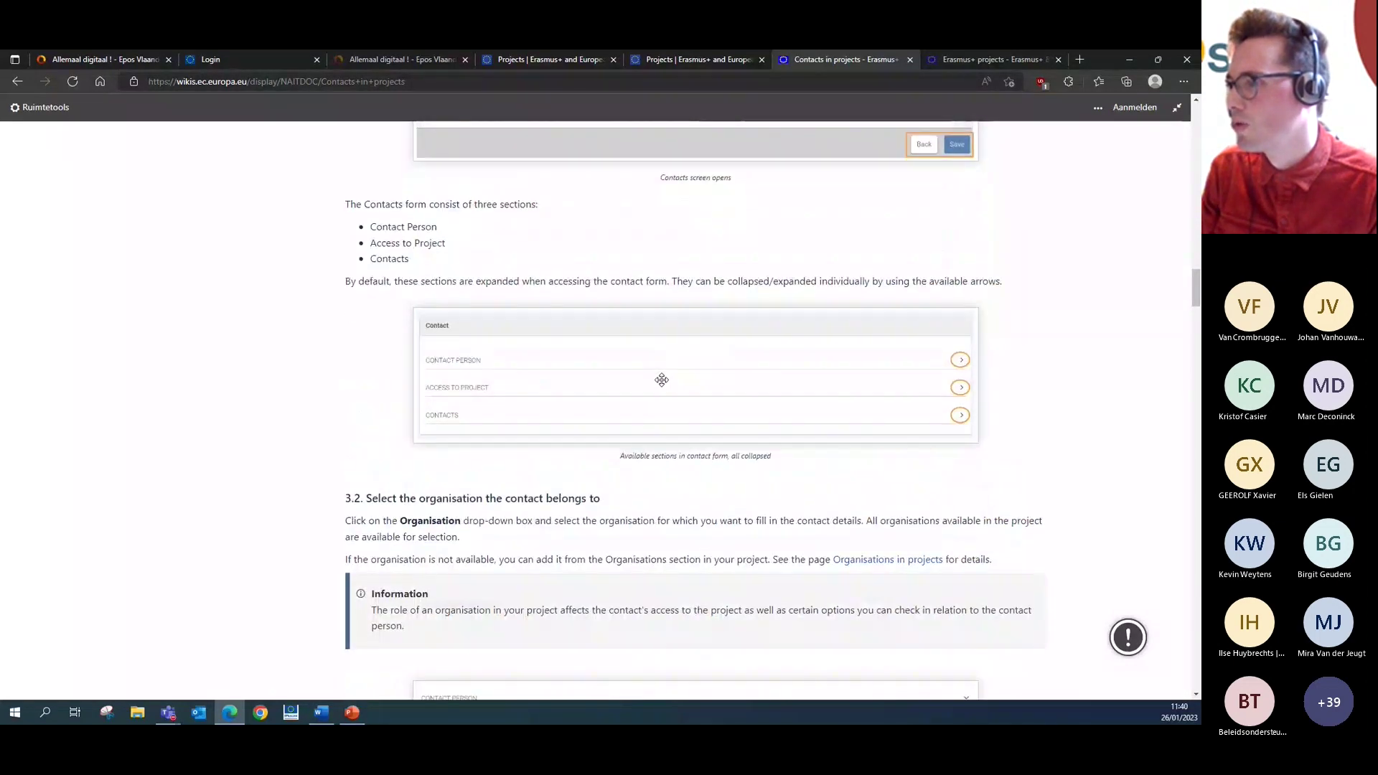
{"action": "scroll", "coordinate": [662, 384], "scroll_direction": "down", "scroll_amount": 1}
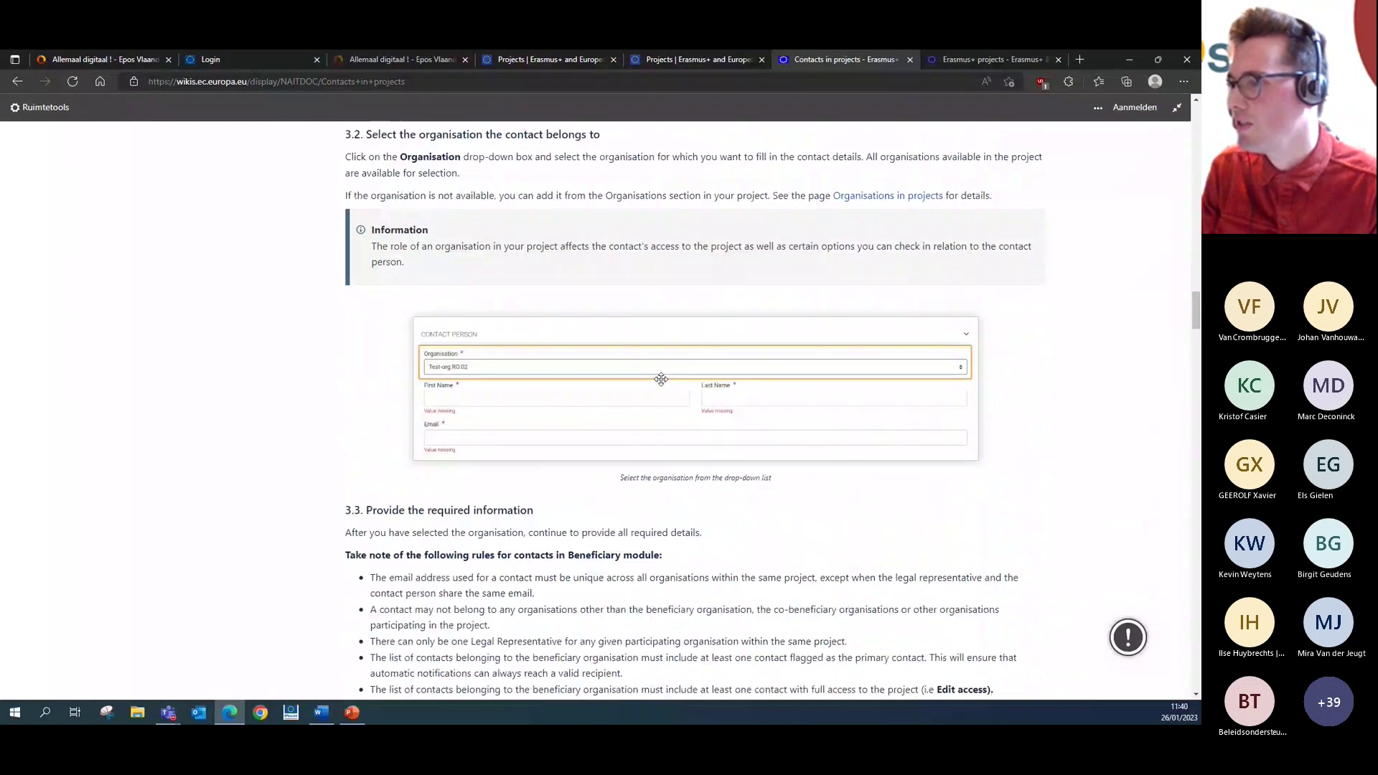
{"action": "scroll", "coordinate": [661, 380], "scroll_direction": "down", "scroll_amount": 1}
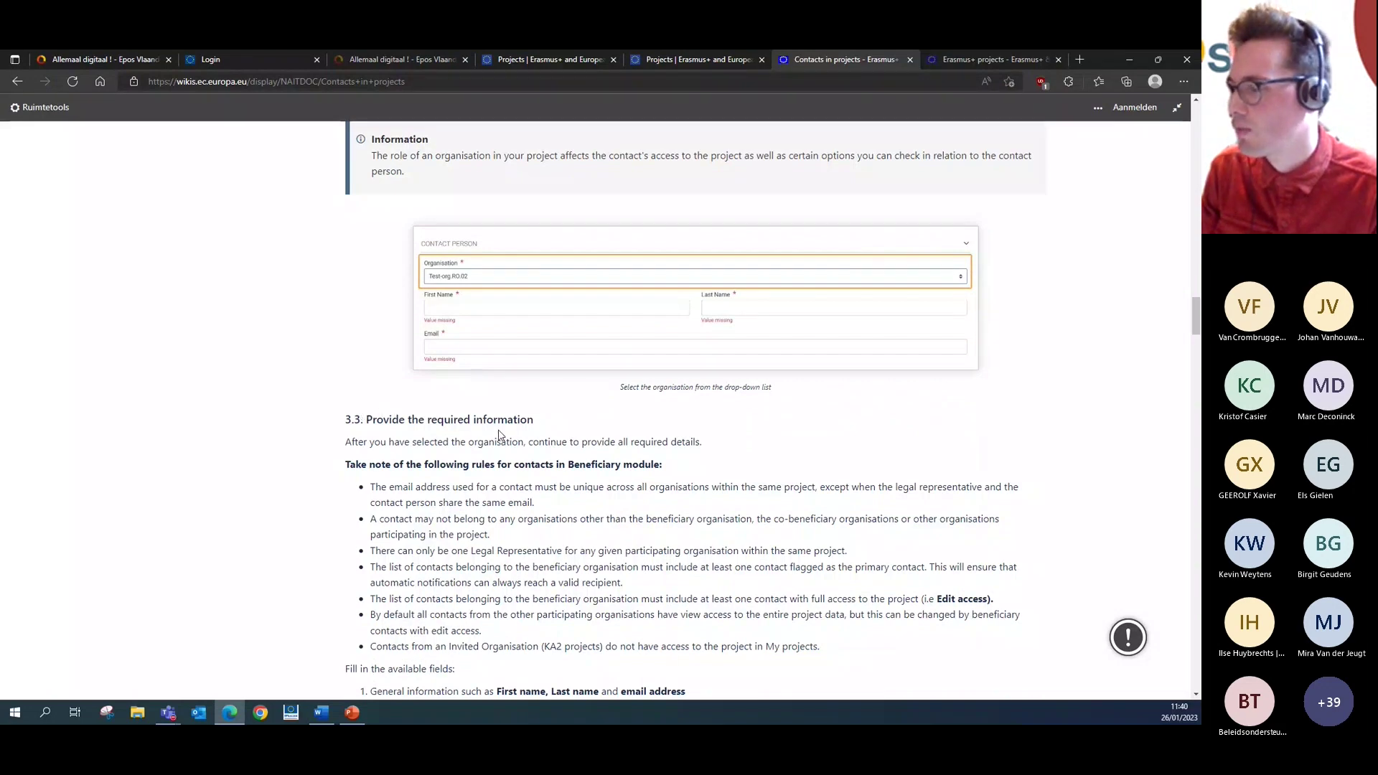
{"action": "scroll", "coordinate": [500, 435], "scroll_direction": "down", "scroll_amount": 1}
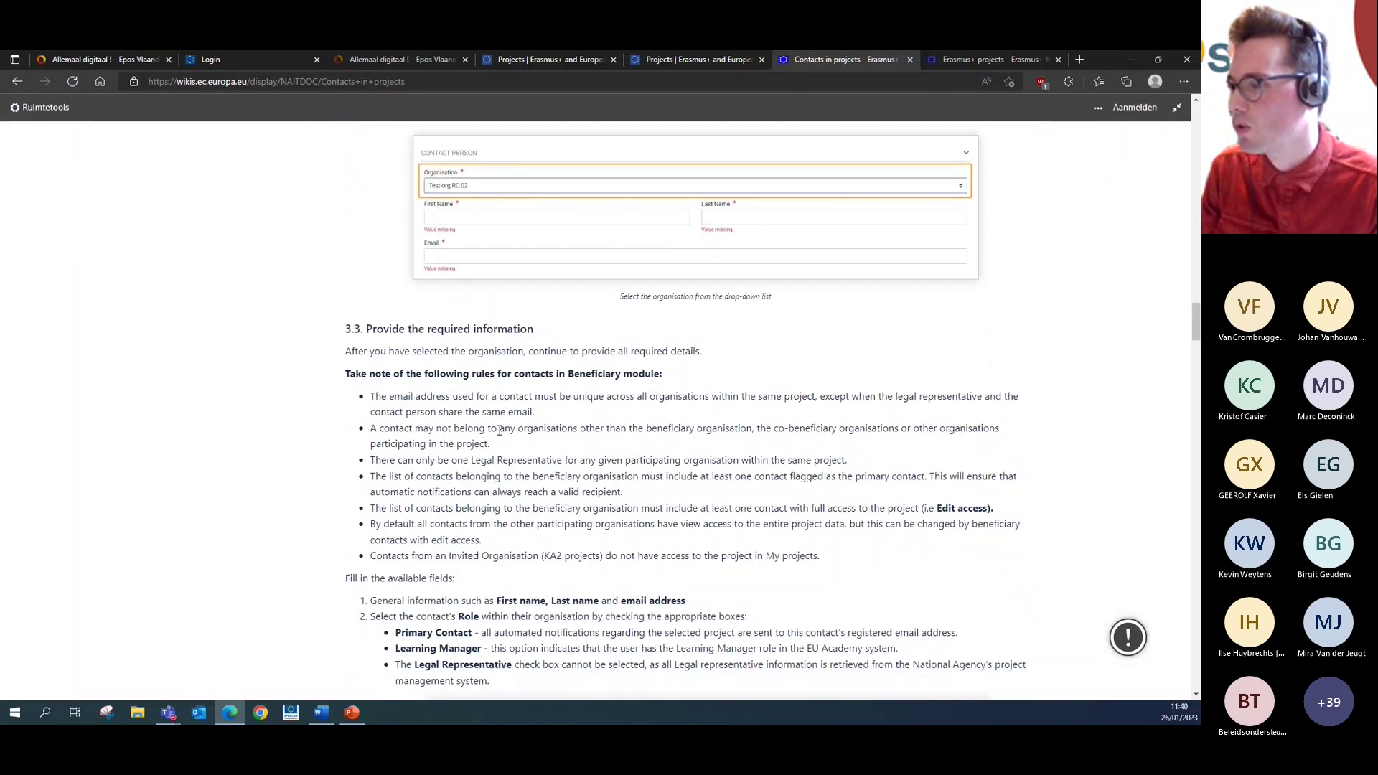
{"action": "scroll", "coordinate": [500, 431], "scroll_direction": "down", "scroll_amount": 1}
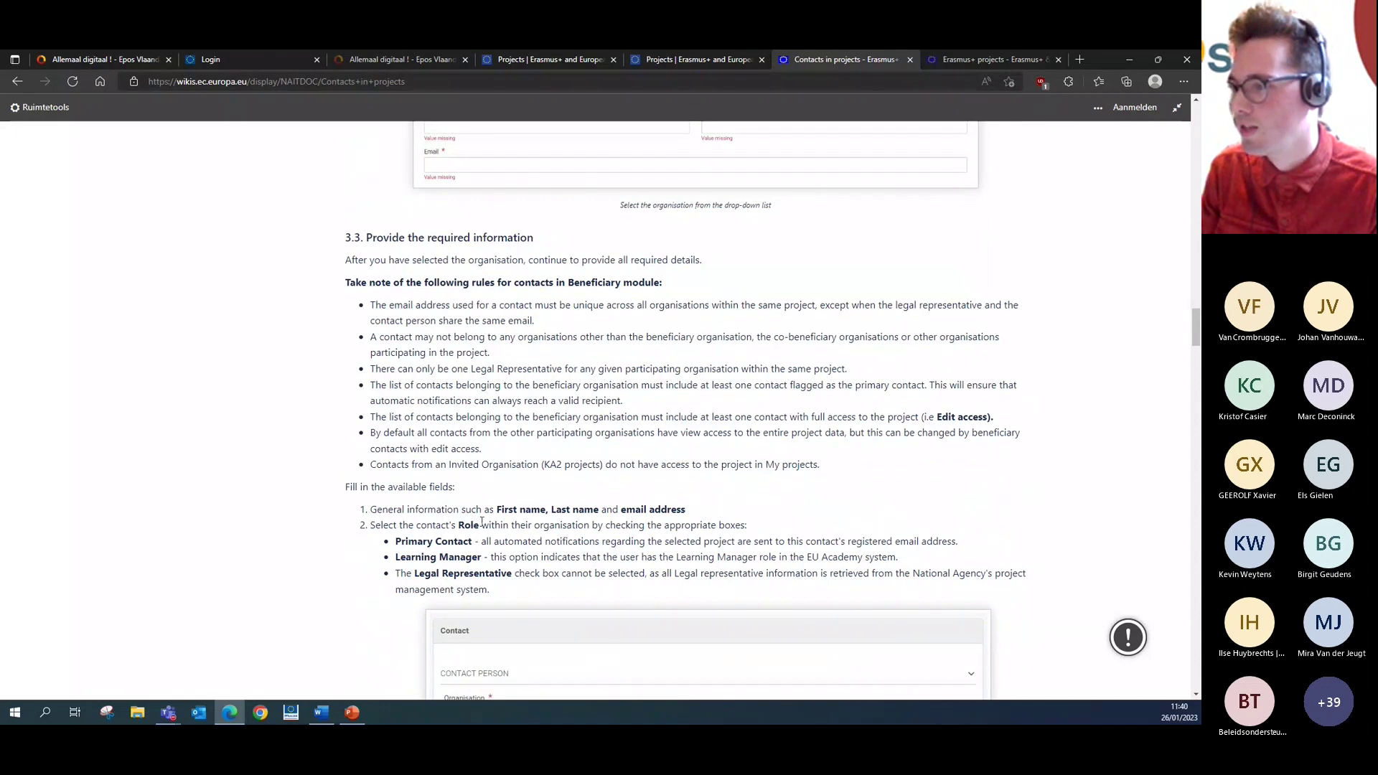
{"action": "scroll", "coordinate": [516, 531], "scroll_direction": "down", "scroll_amount": 1}
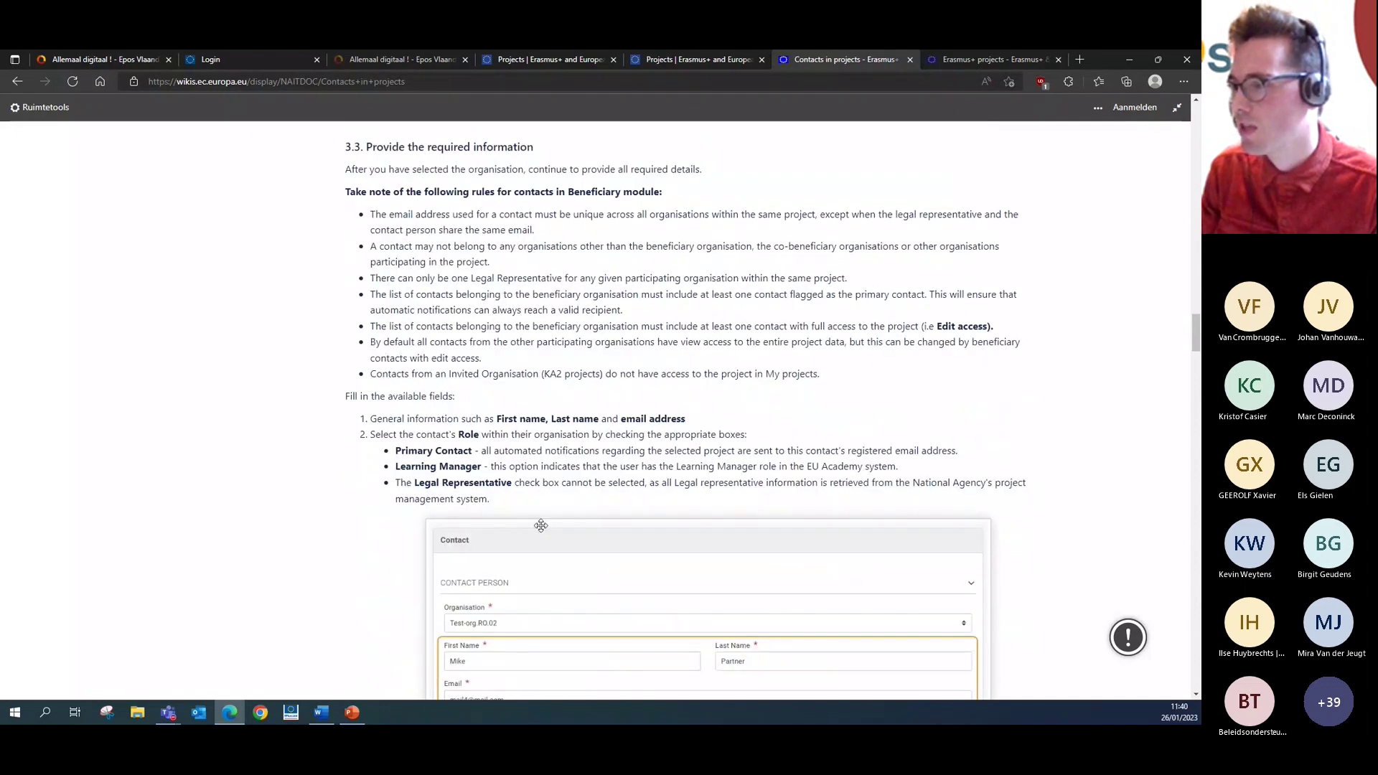
{"action": "scroll", "coordinate": [540, 526], "scroll_direction": "down", "scroll_amount": 3}
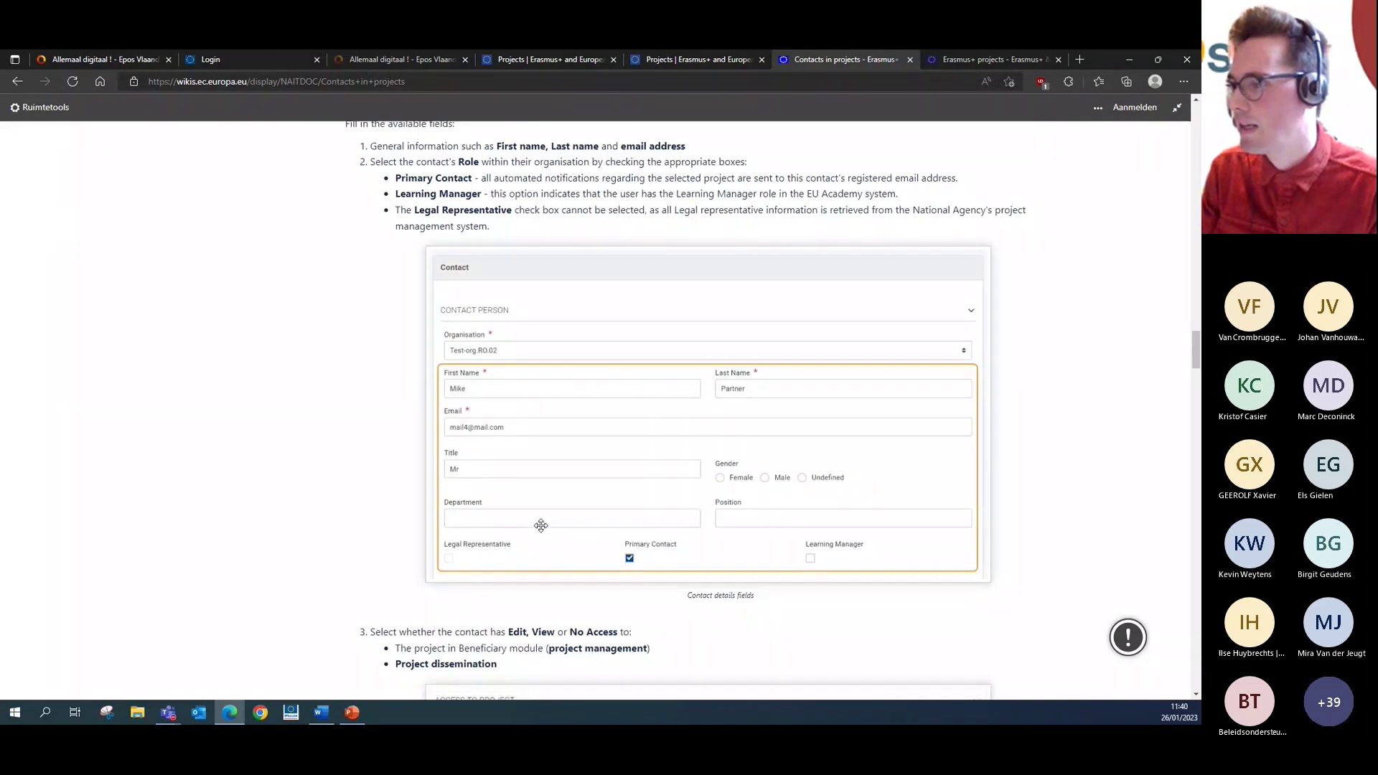
{"action": "scroll", "coordinate": [540, 525], "scroll_direction": "down", "scroll_amount": 2}
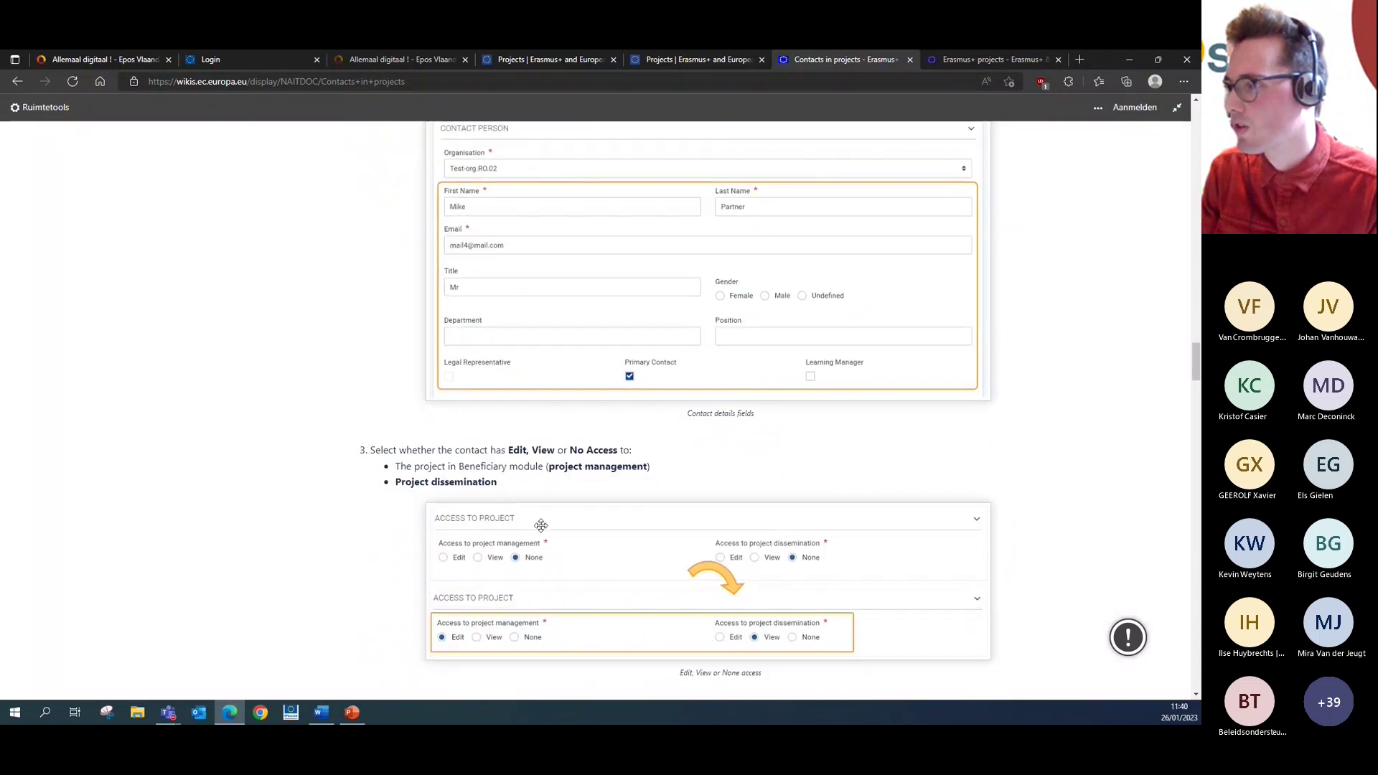
{"action": "scroll", "coordinate": [523, 462], "scroll_direction": "down", "scroll_amount": 1}
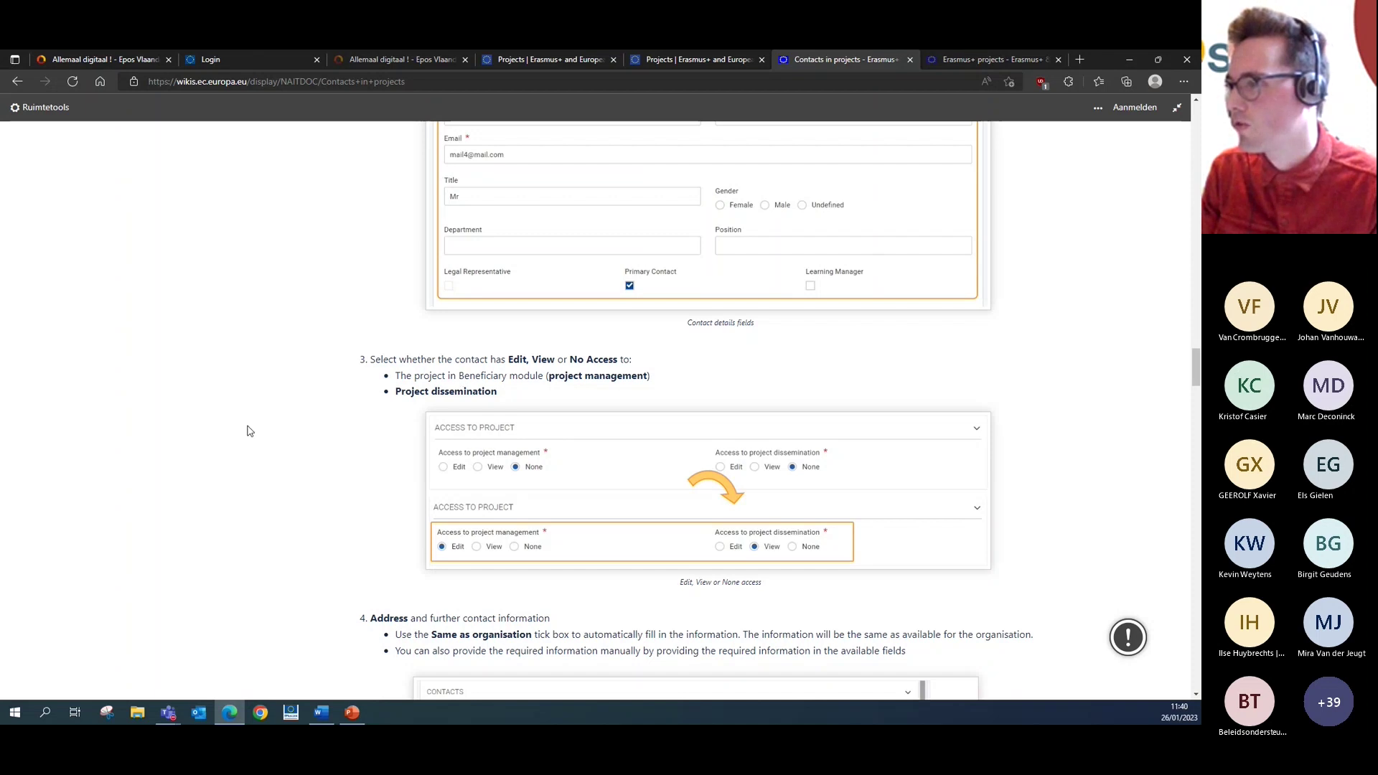
{"action": "scroll", "coordinate": [245, 432], "scroll_direction": "down", "scroll_amount": 2}
{"action": "scroll", "coordinate": [246, 432], "scroll_direction": "down", "scroll_amount": 2}
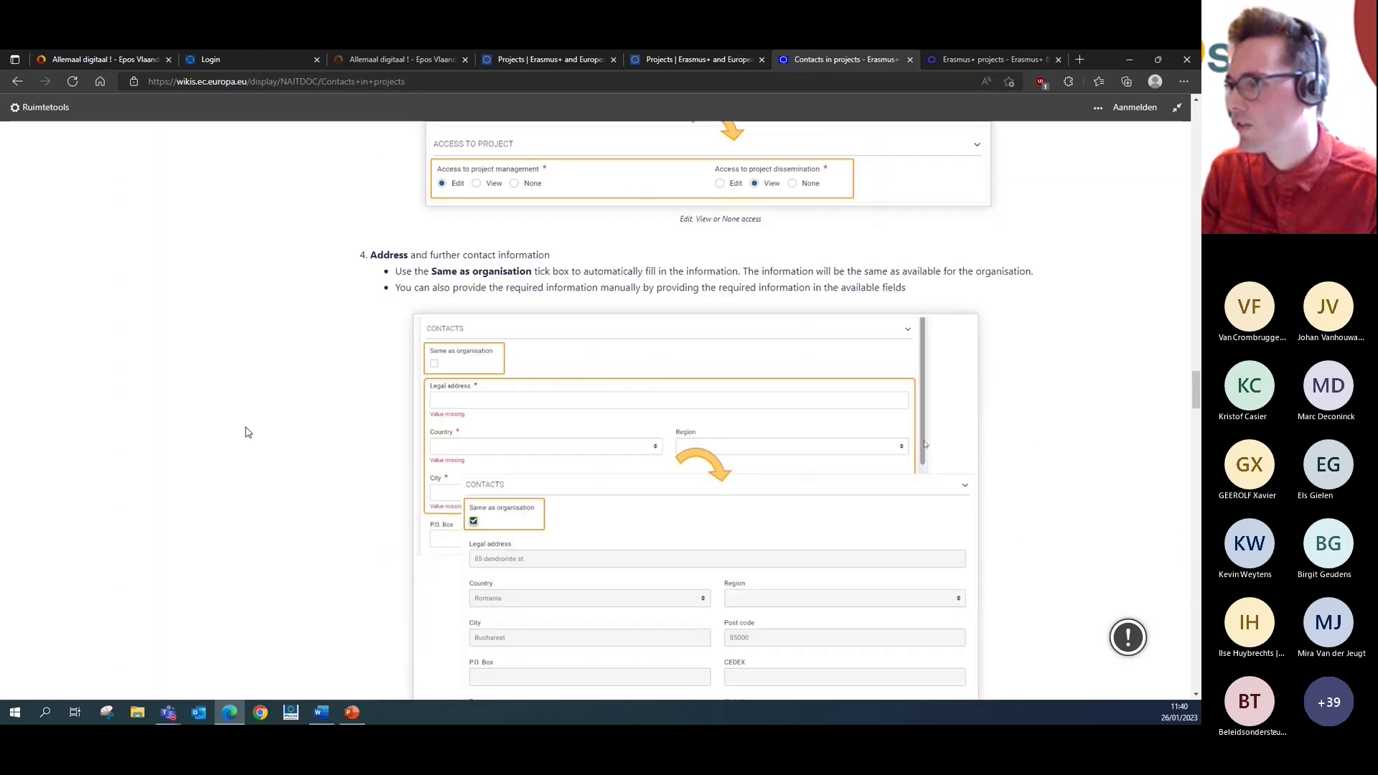
{"action": "scroll", "coordinate": [245, 432], "scroll_direction": "down", "scroll_amount": 8}
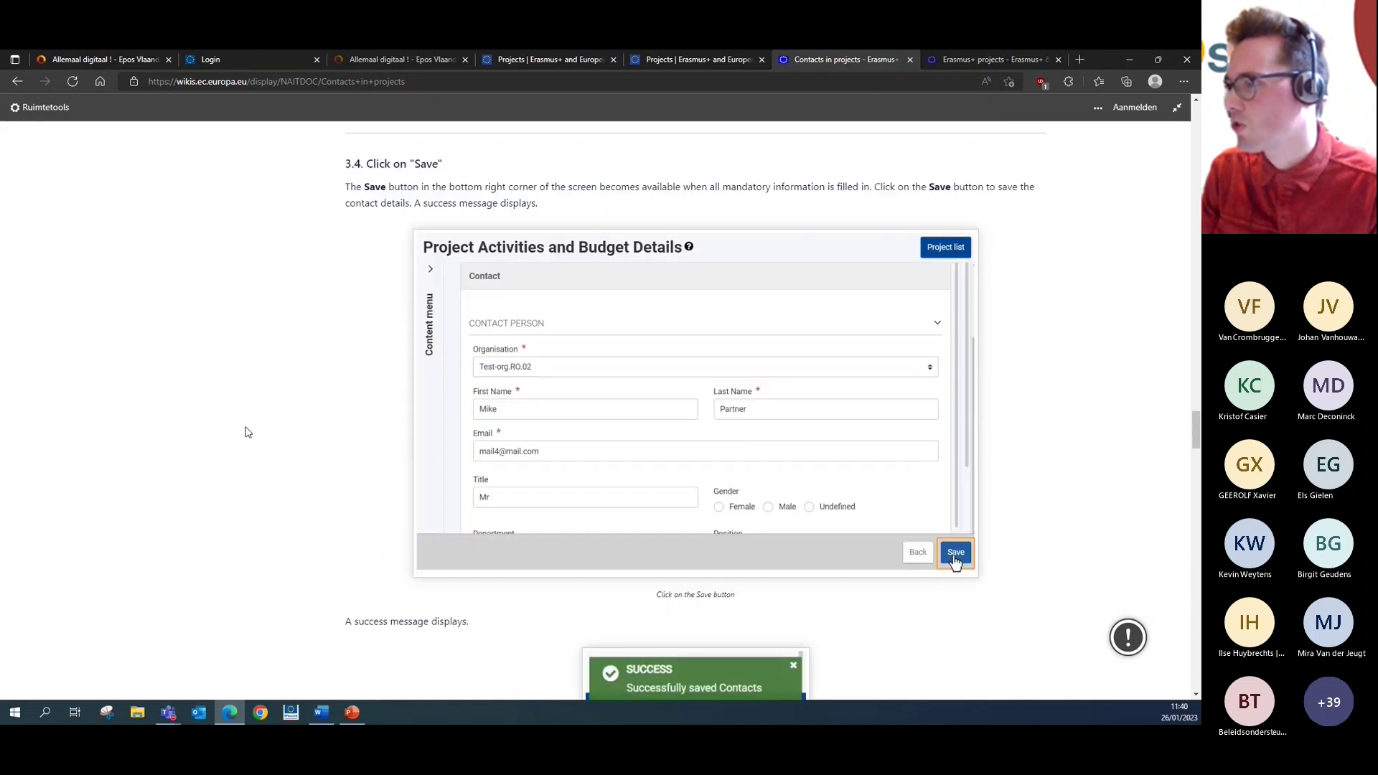
{"action": "scroll", "coordinate": [913, 462], "scroll_direction": "down", "scroll_amount": 1}
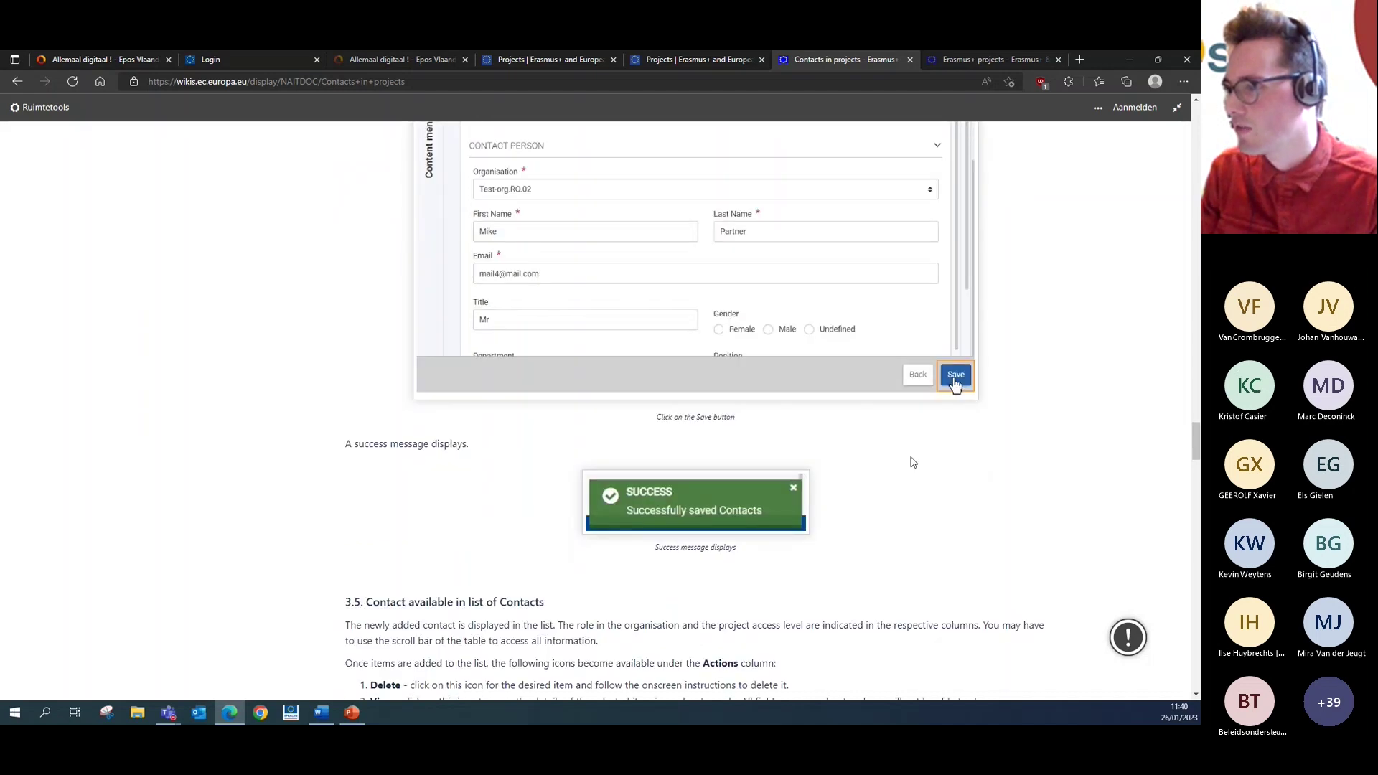
{"action": "scroll", "coordinate": [913, 462], "scroll_direction": "down", "scroll_amount": 3}
{"action": "scroll", "coordinate": [913, 463], "scroll_direction": "down", "scroll_amount": 4}
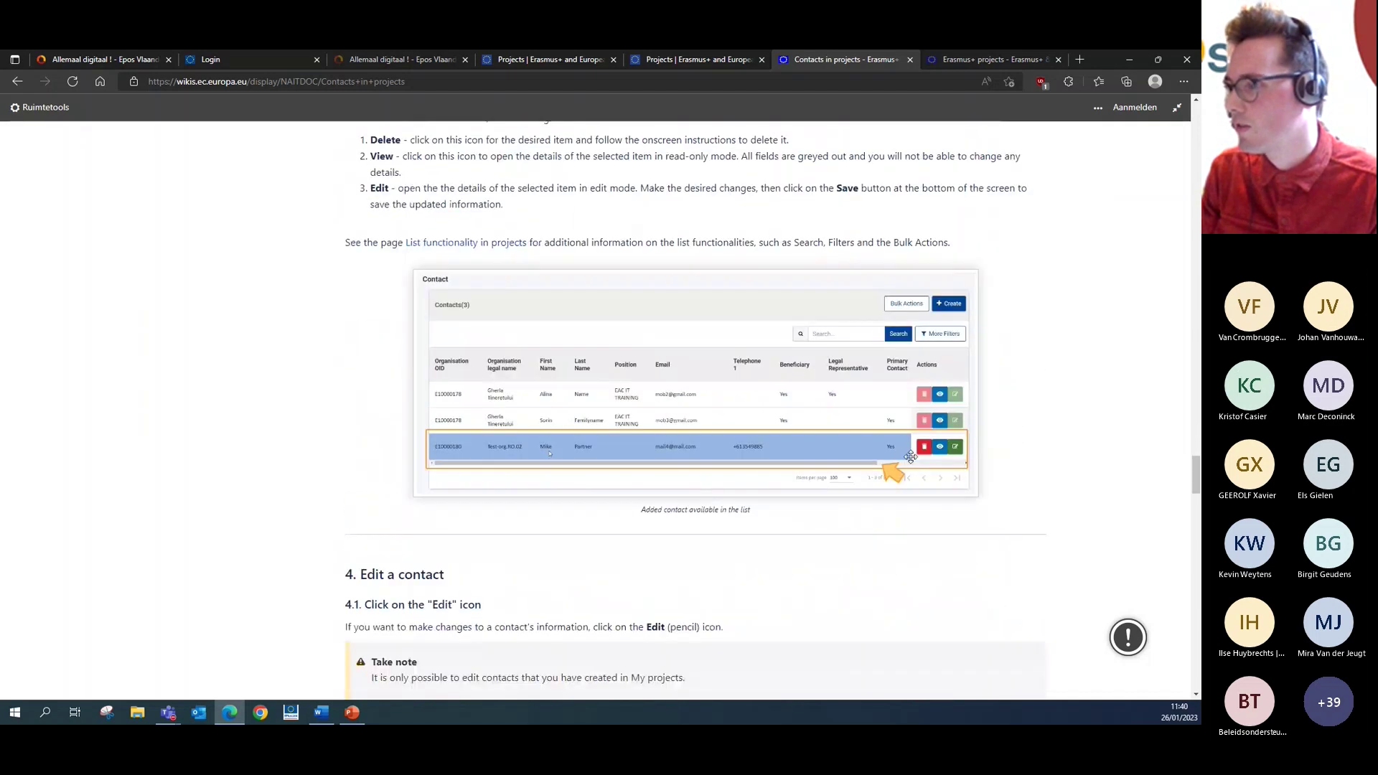
{"action": "scroll", "coordinate": [910, 457], "scroll_direction": "down", "scroll_amount": 4}
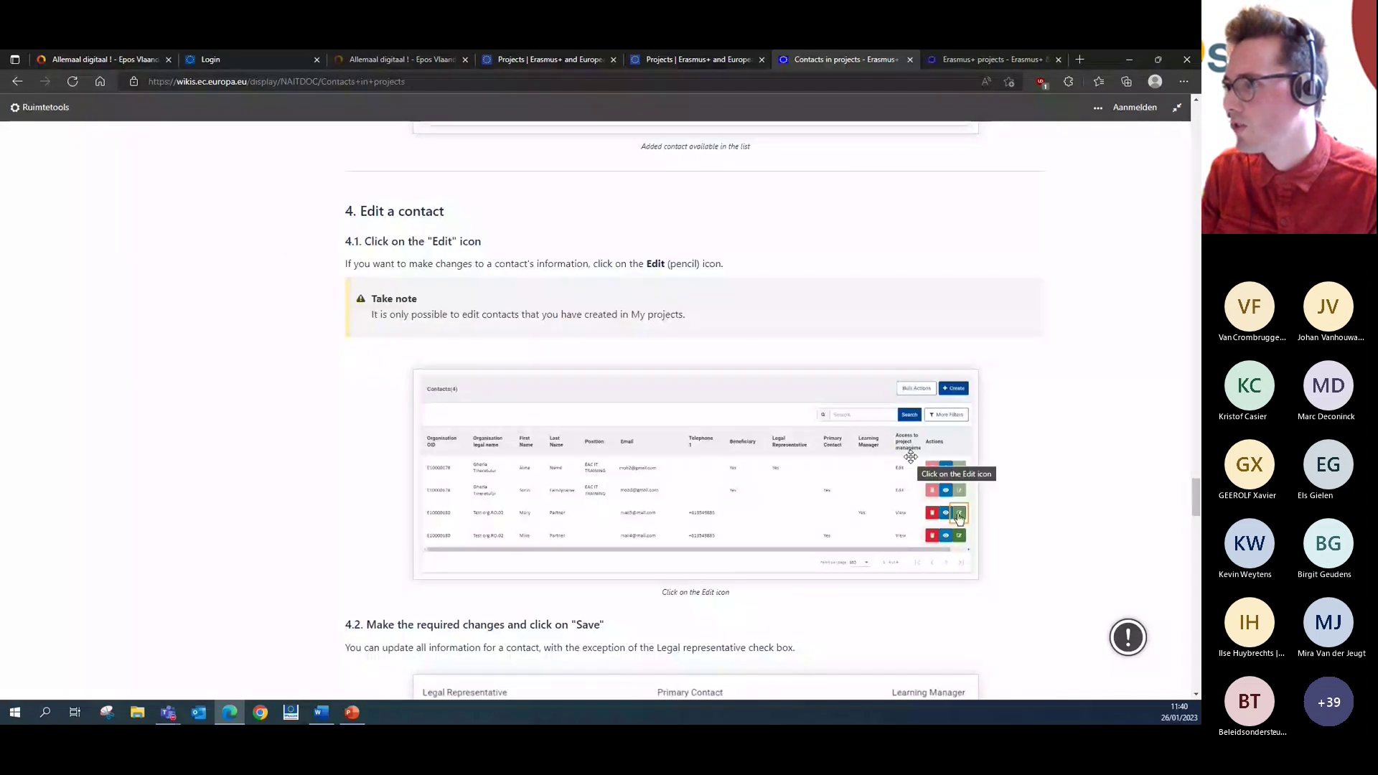
{"action": "scroll", "coordinate": [911, 460], "scroll_direction": "down", "scroll_amount": 5}
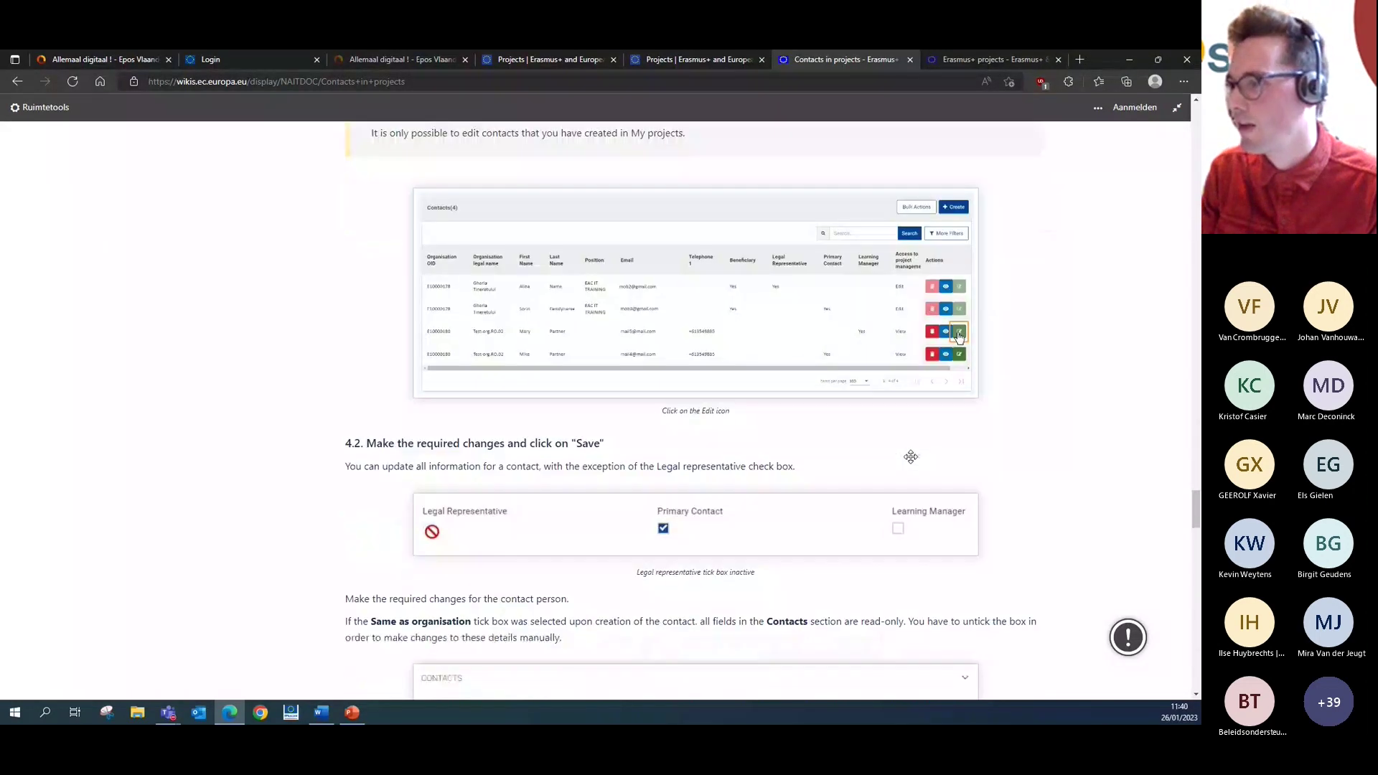
- Return to the top and go back to the Erasmus+ projects guide index
{"action": "left_click_drag", "start_coordinate": [1192, 511], "coordinate": [1189, 587]}
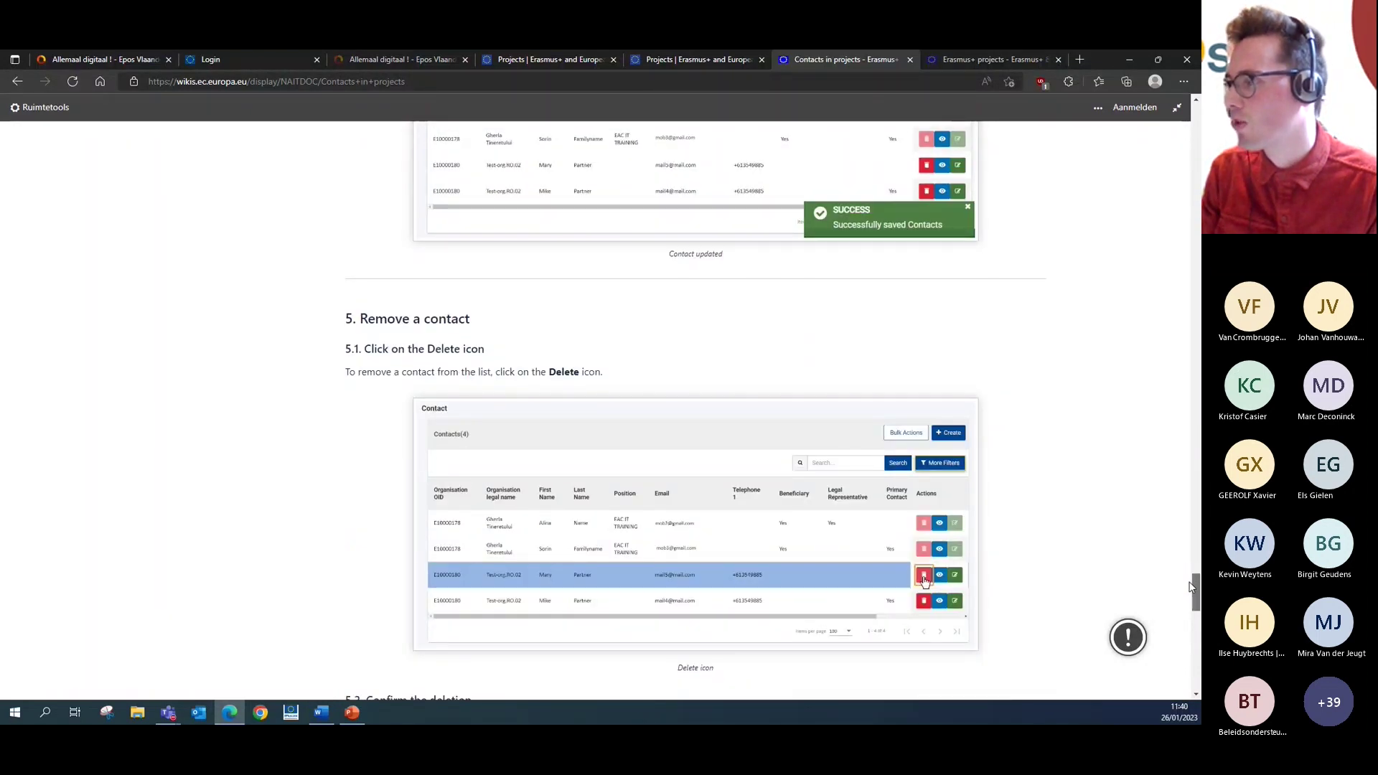
{"action": "left_click_drag", "start_coordinate": [1189, 587], "coordinate": [1191, 525]}
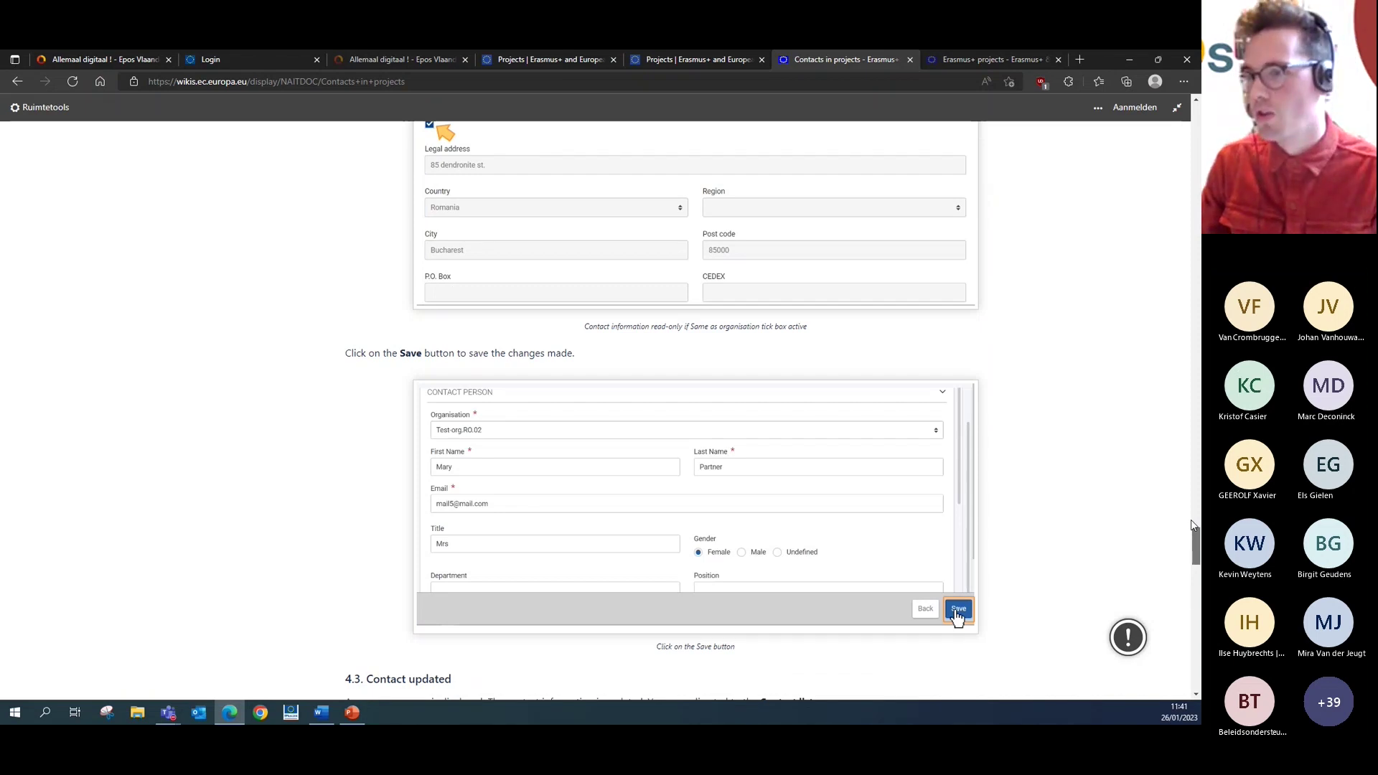
{"action": "left_click_drag", "start_coordinate": [1192, 525], "coordinate": [1195, 129]}
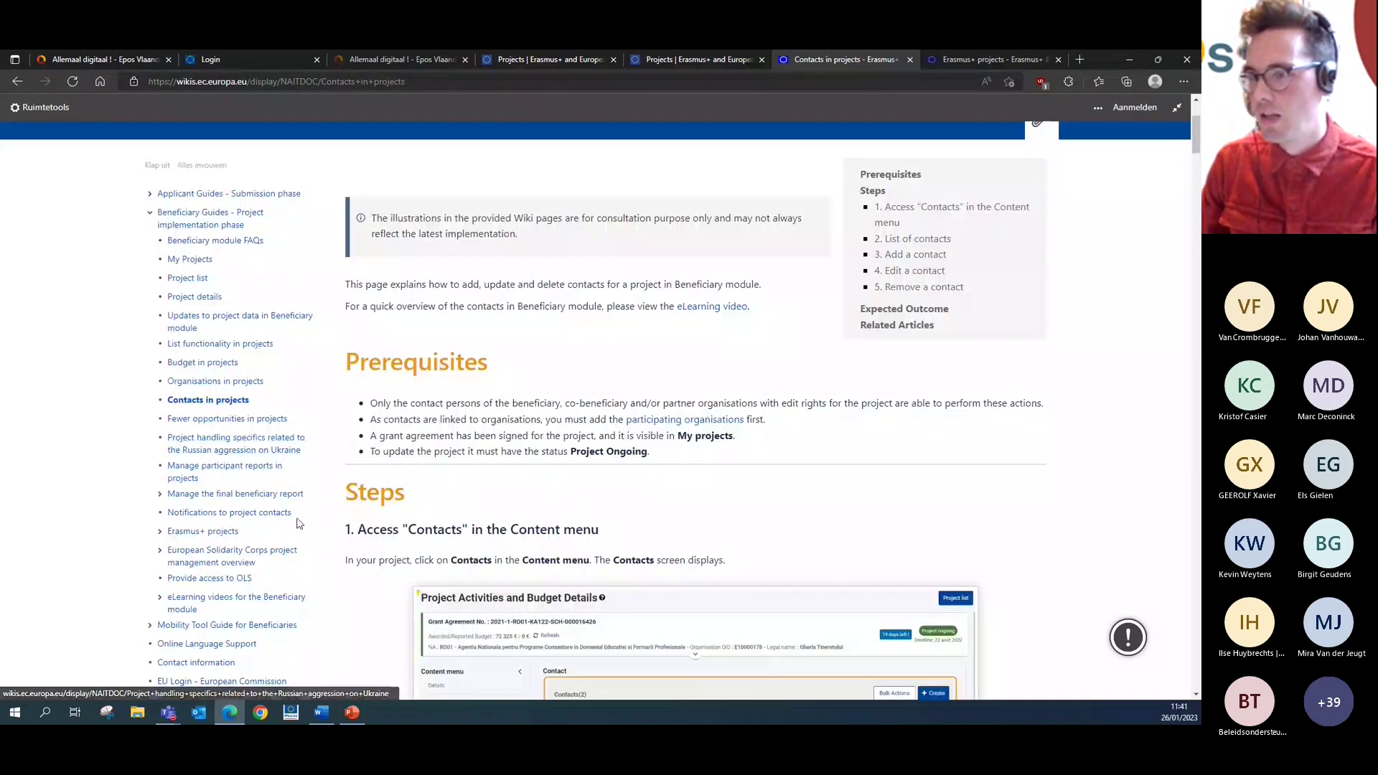
{"action": "left_click", "coordinate": [219, 531]}
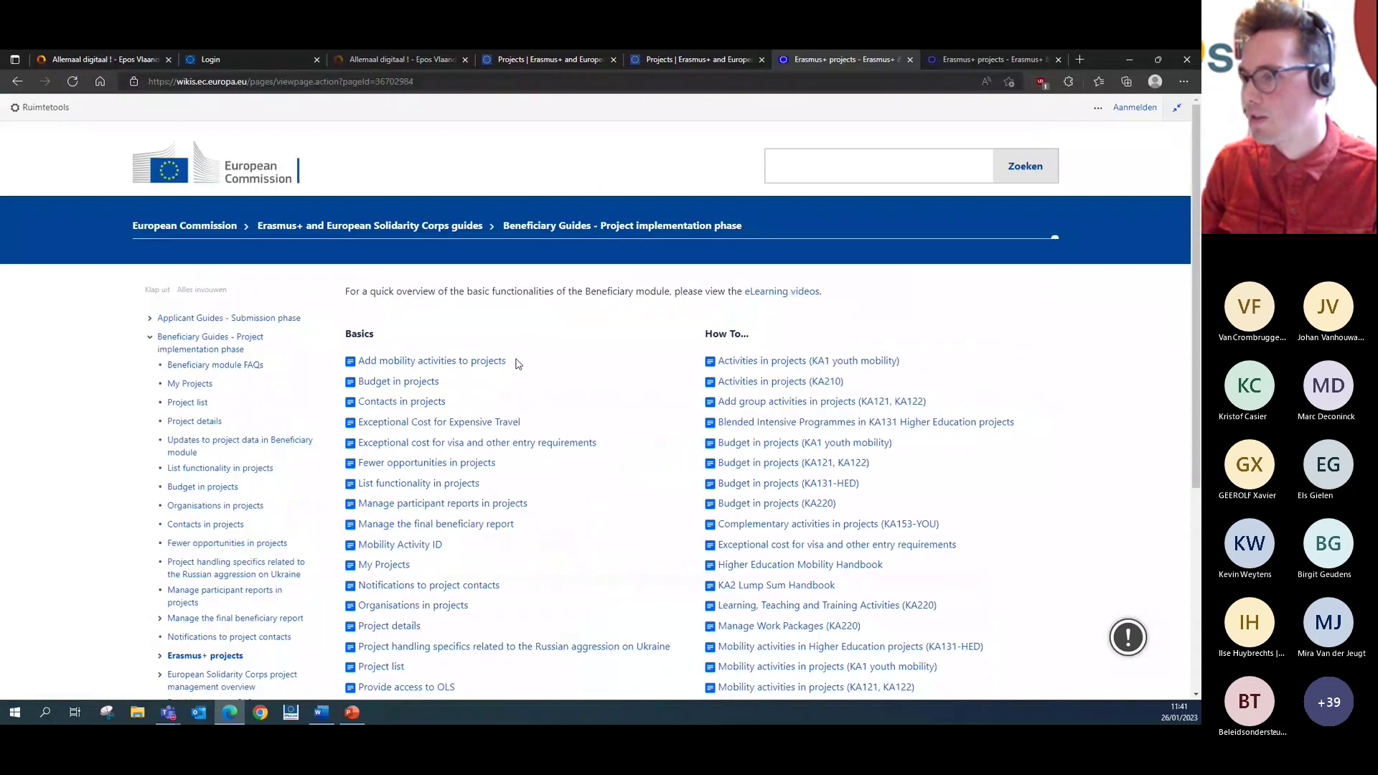
- Open 'eLearning videos for the Beneficiary module', then the 'Beneficiary module basics' video page
{"action": "scroll", "coordinate": [486, 517], "scroll_direction": "down", "scroll_amount": 2}
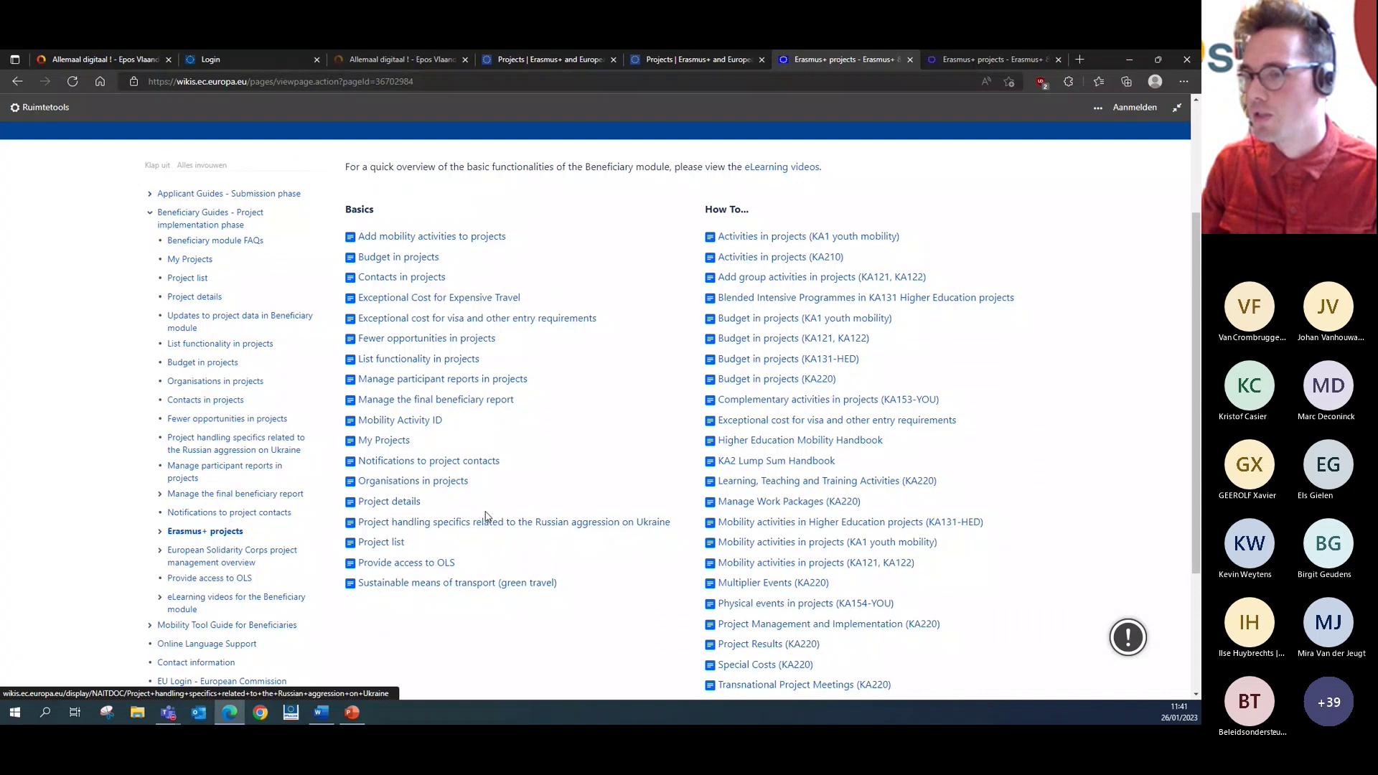
{"action": "left_click", "coordinate": [217, 600]}
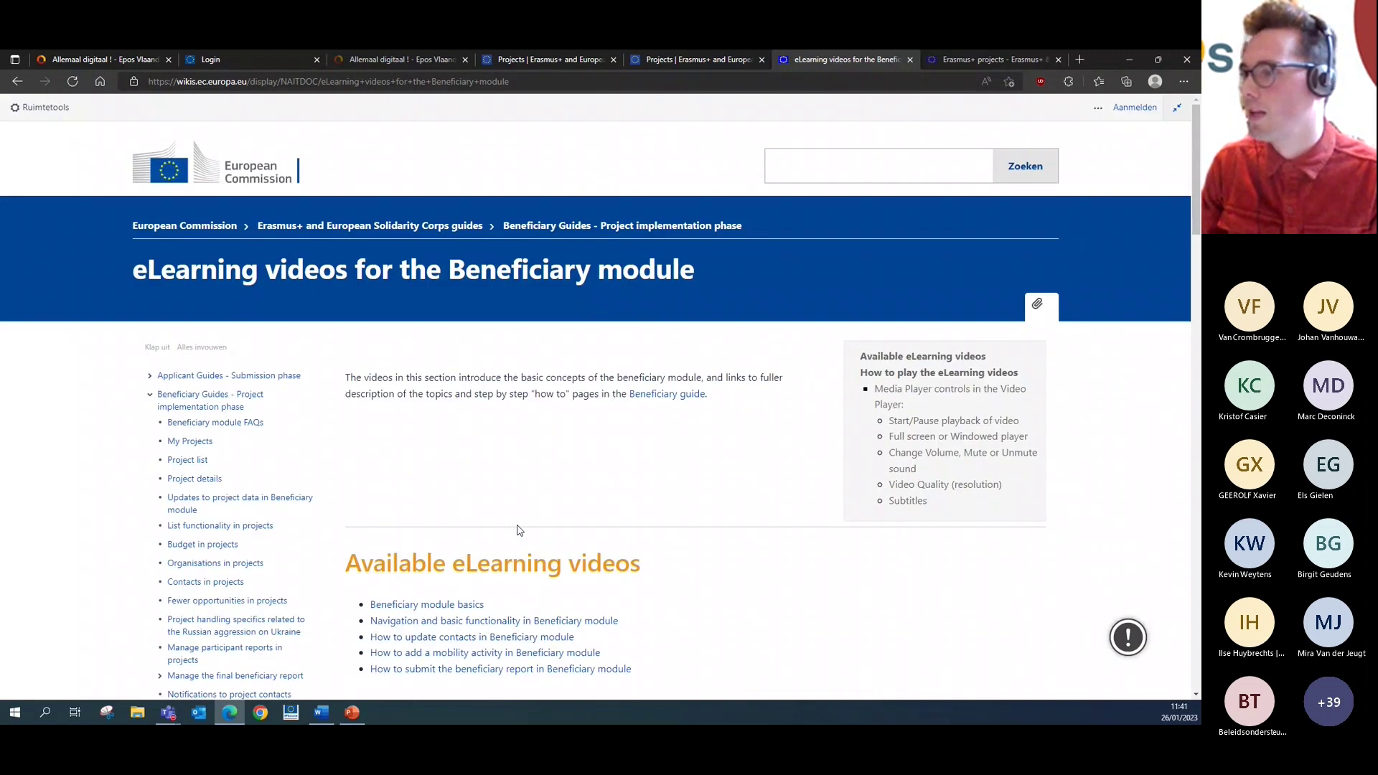
{"action": "scroll", "coordinate": [520, 531], "scroll_direction": "down", "scroll_amount": 15}
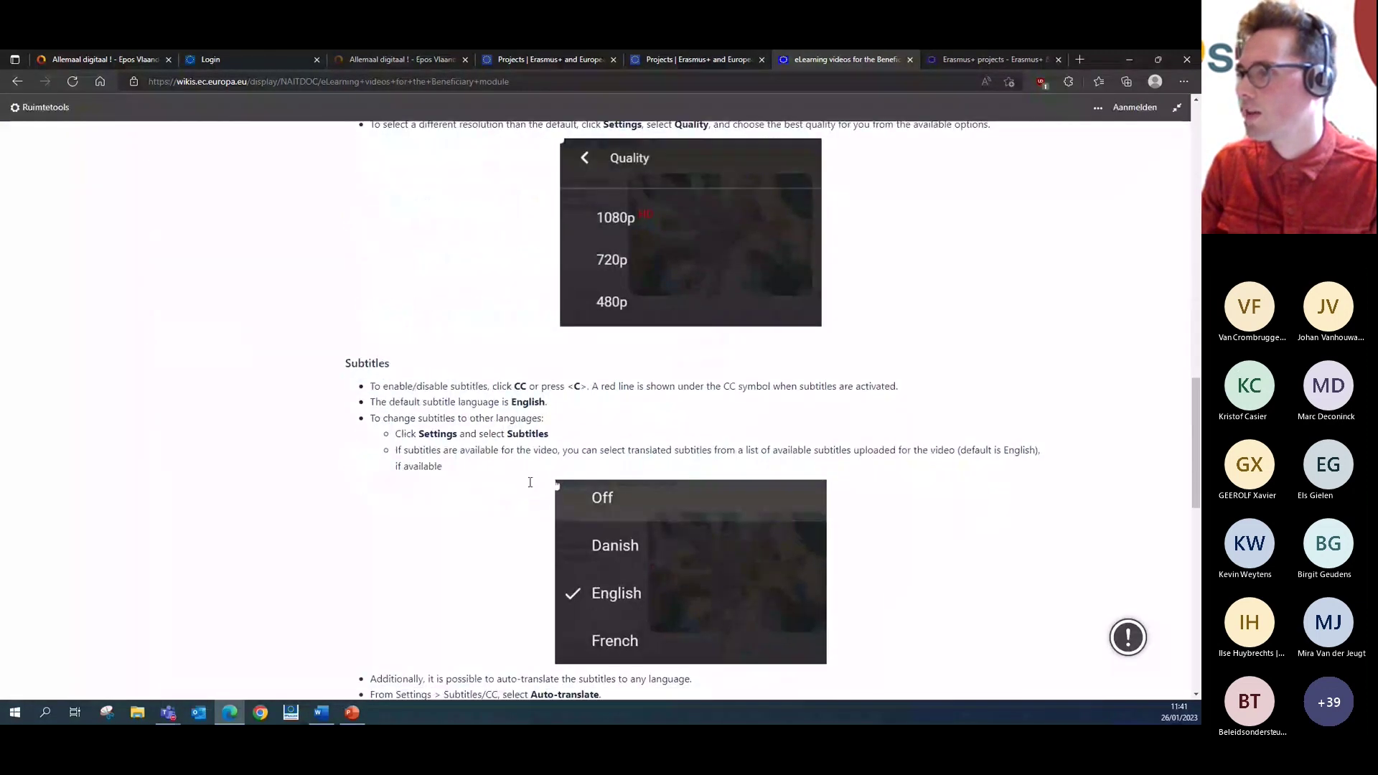
{"action": "scroll", "coordinate": [530, 482], "scroll_direction": "up", "scroll_amount": 6}
{"action": "scroll", "coordinate": [529, 481], "scroll_direction": "up", "scroll_amount": 7}
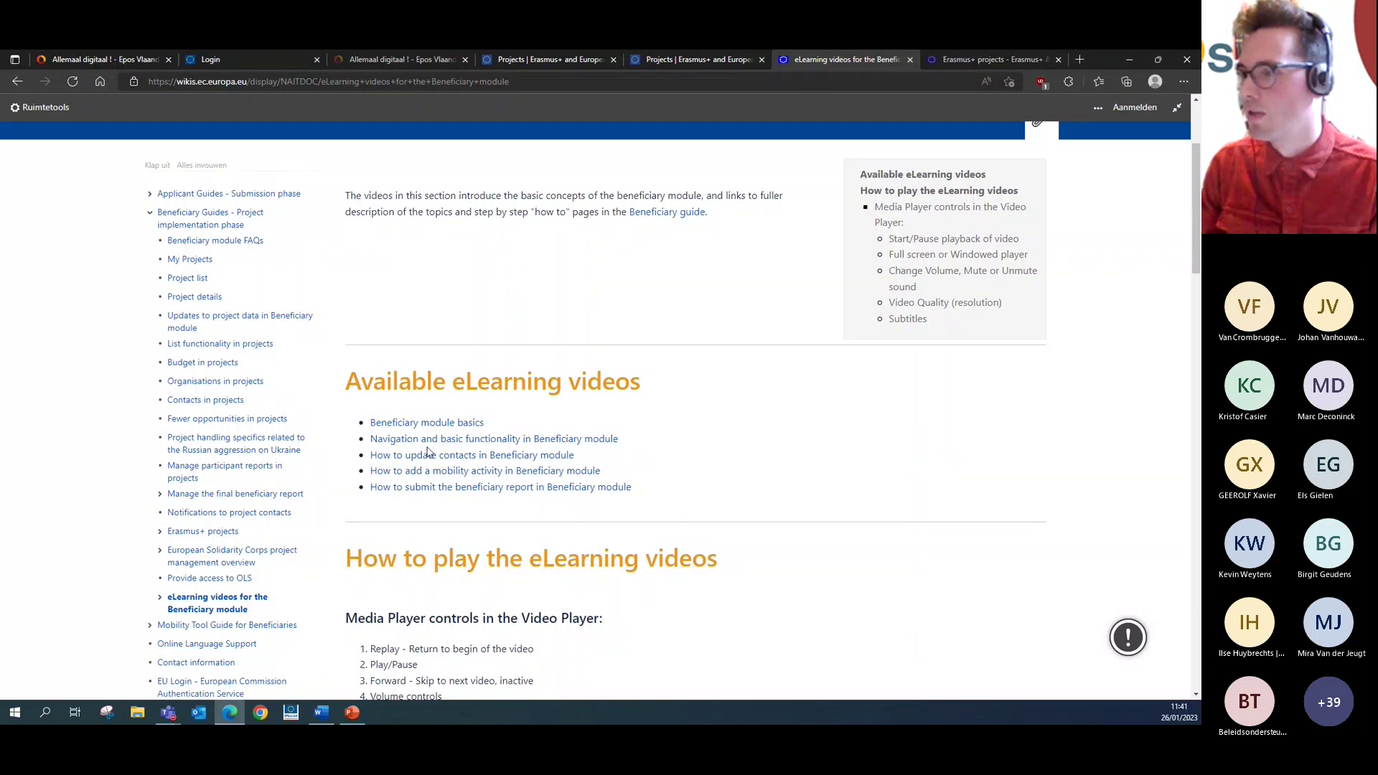
{"action": "left_click", "coordinate": [437, 427]}
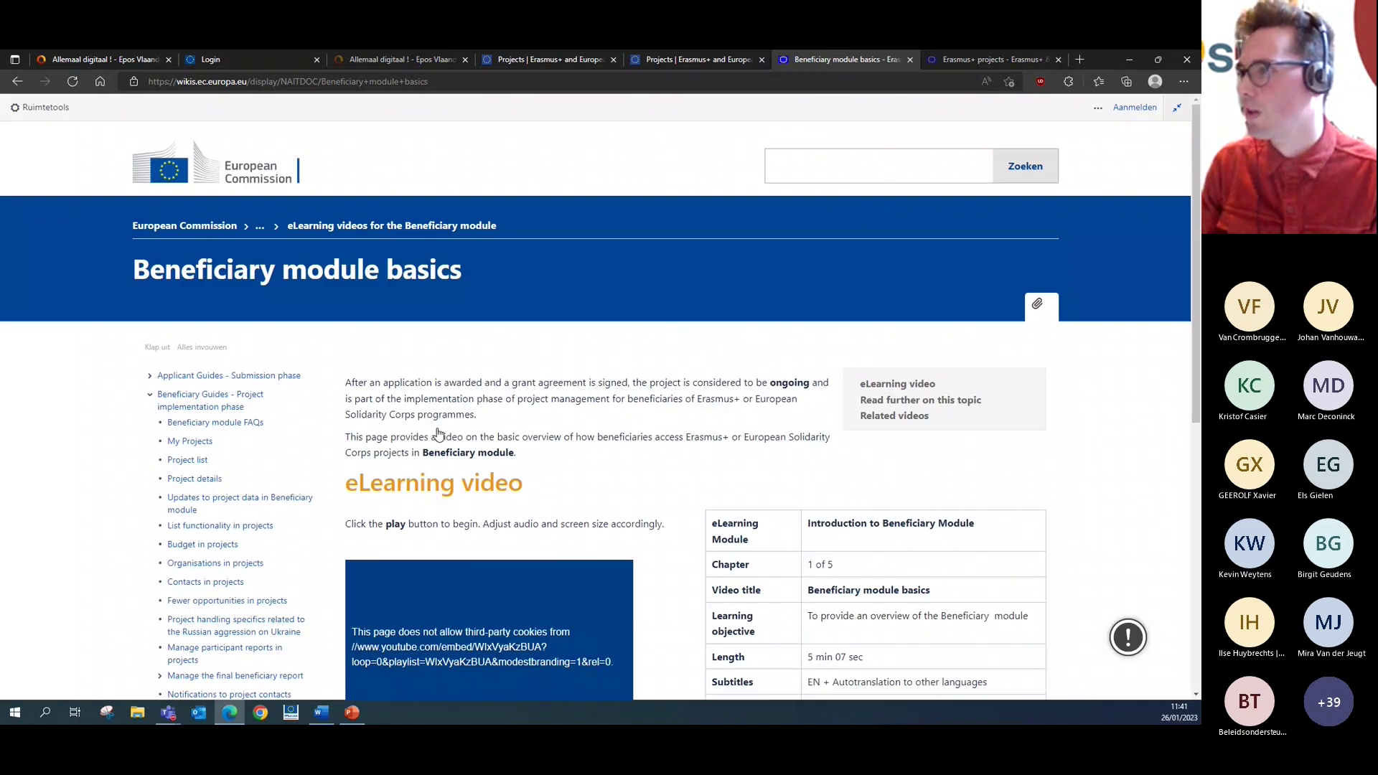
- Skim the Beneficiary module basics video page, then switch back to the 'Projects | Erasmus+' tab
{"action": "scroll", "coordinate": [512, 426], "scroll_direction": "down", "scroll_amount": 3}
{"action": "scroll", "coordinate": [513, 426], "scroll_direction": "up", "scroll_amount": 3}
{"action": "scroll", "coordinate": [442, 642], "scroll_direction": "down", "scroll_amount": 1}
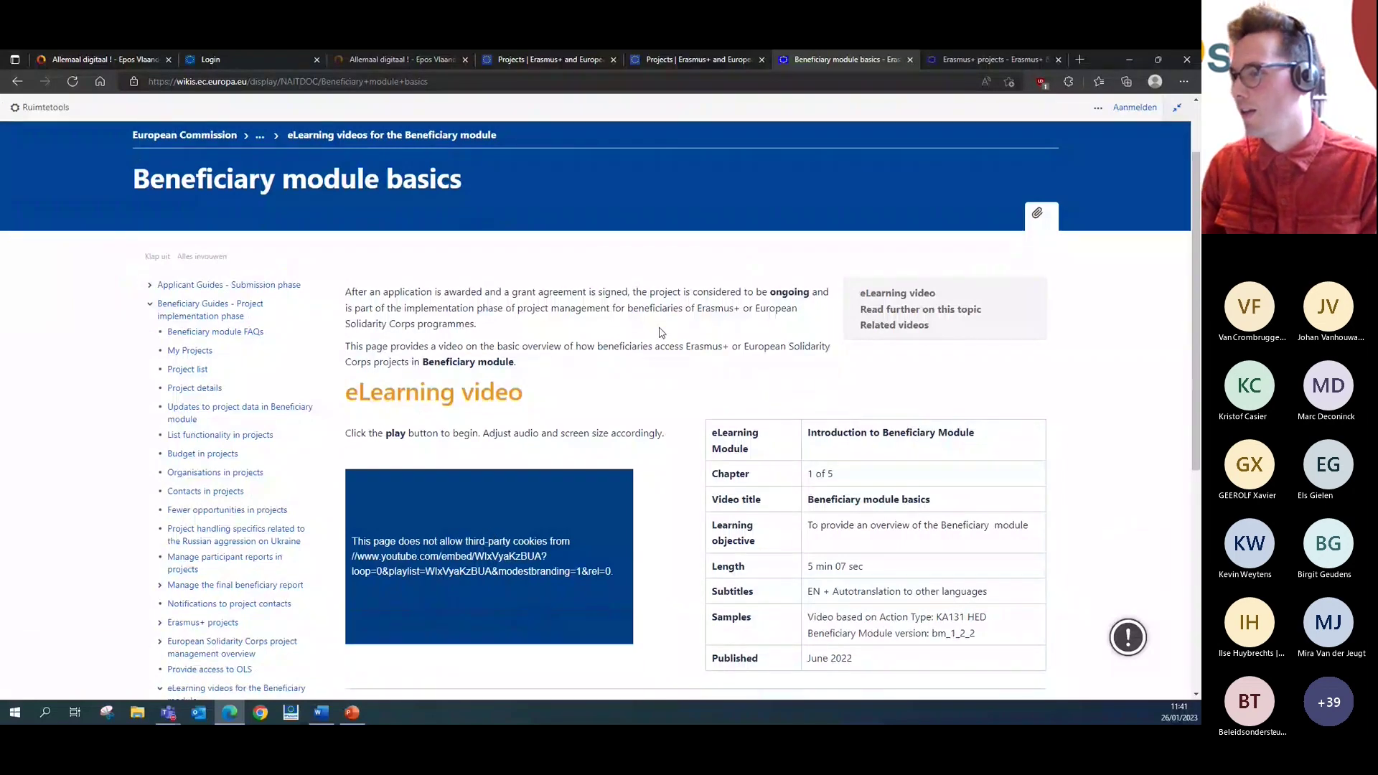
{"action": "scroll", "coordinate": [661, 332], "scroll_direction": "down", "scroll_amount": 1}
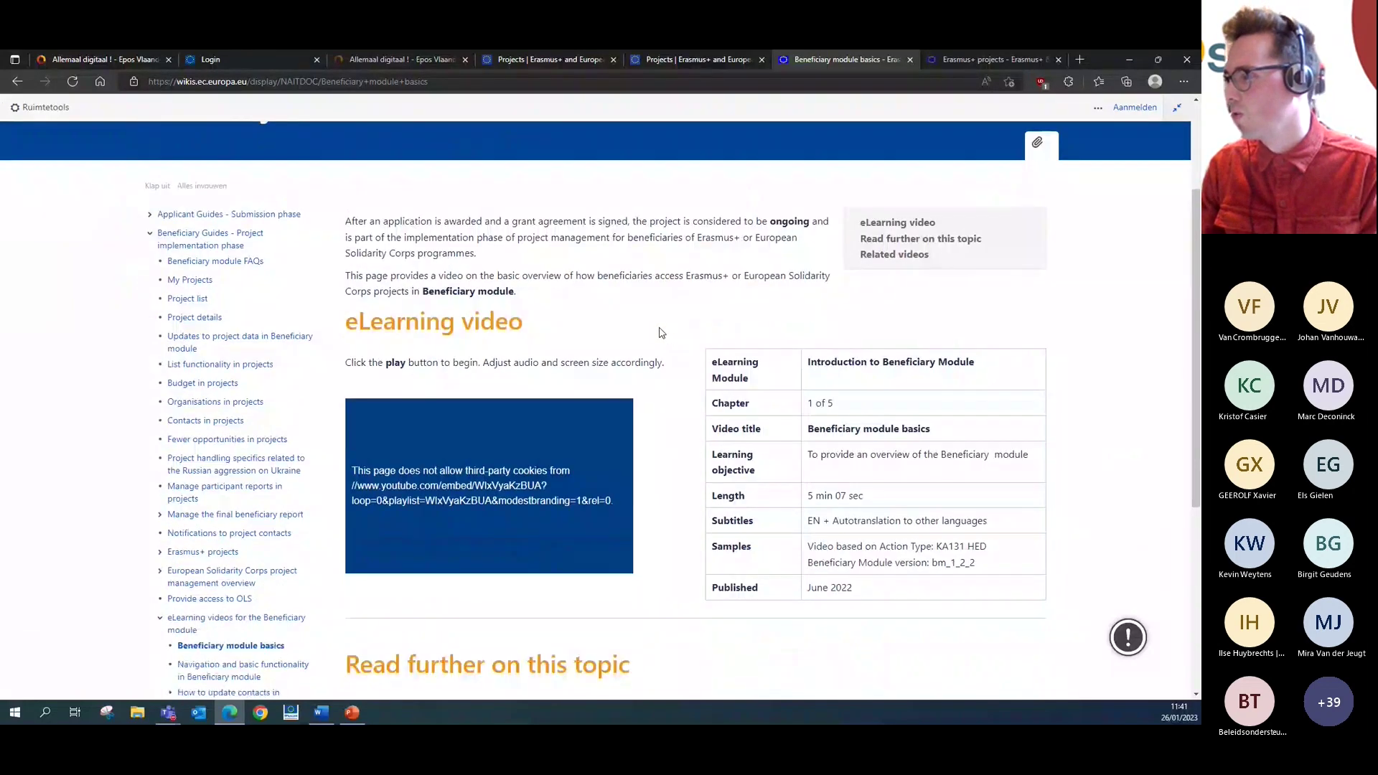
{"action": "scroll", "coordinate": [519, 404], "scroll_direction": "down", "scroll_amount": 1}
{"action": "scroll", "coordinate": [519, 403], "scroll_direction": "up", "scroll_amount": 3}
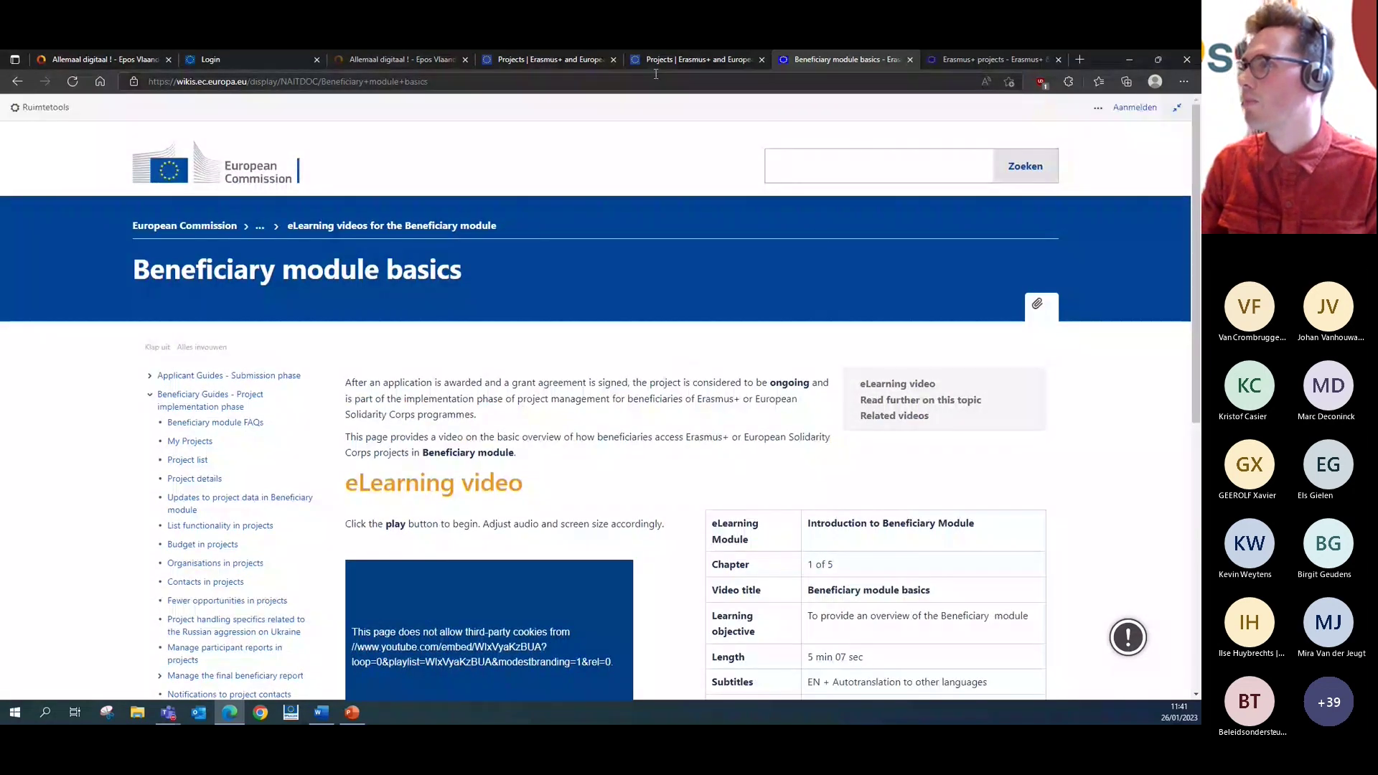
{"action": "left_click", "coordinate": [675, 63]}
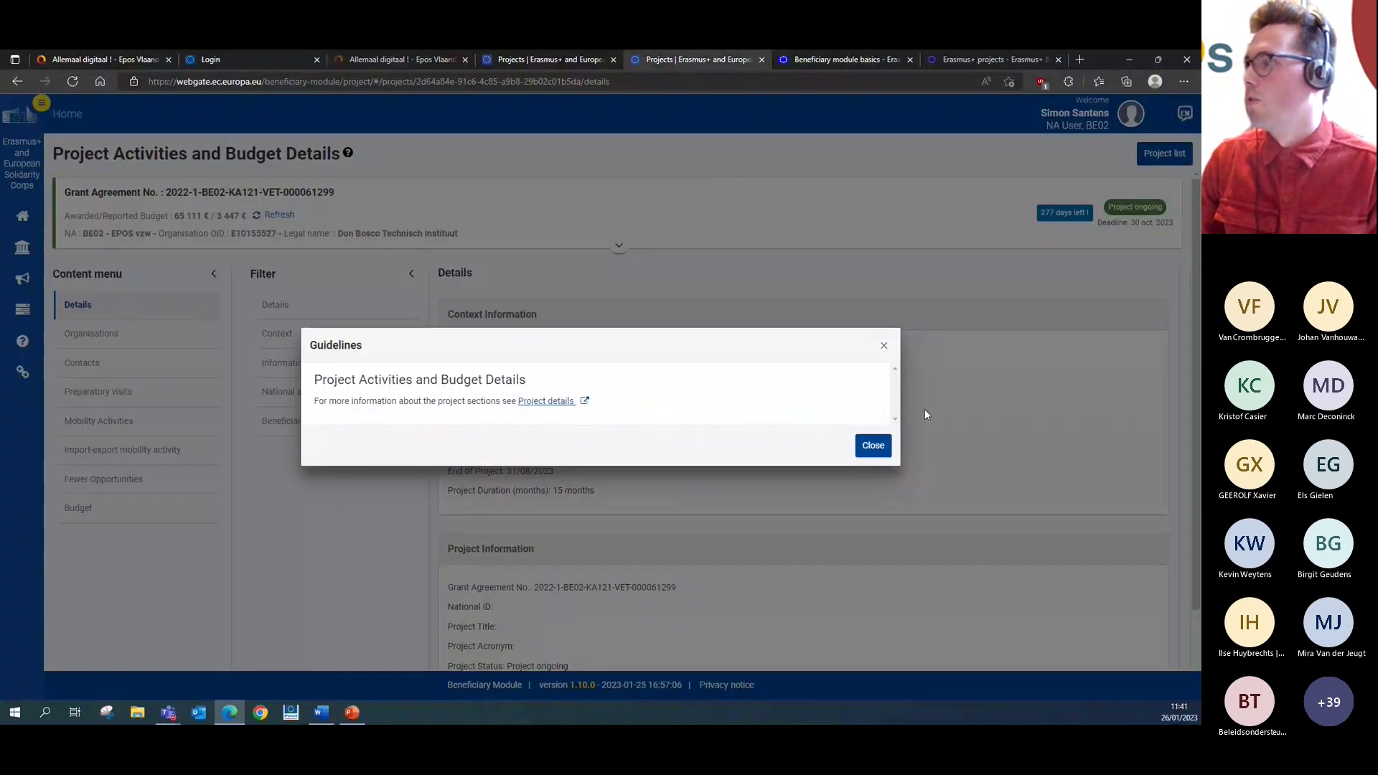
- Close the project Guidelines notice and open the found VET project's details page
{"action": "left_click", "coordinate": [888, 350]}
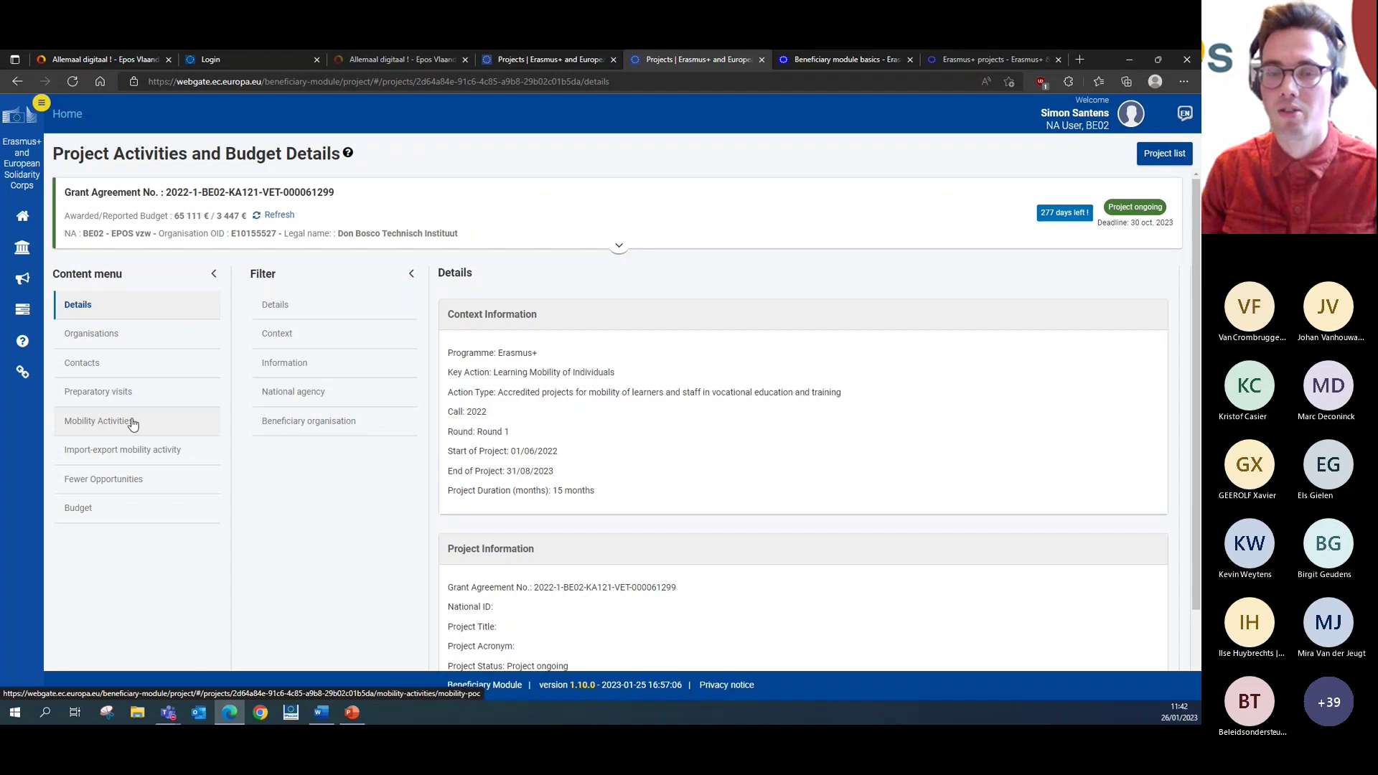
{"action": "left_click", "coordinate": [133, 424]}
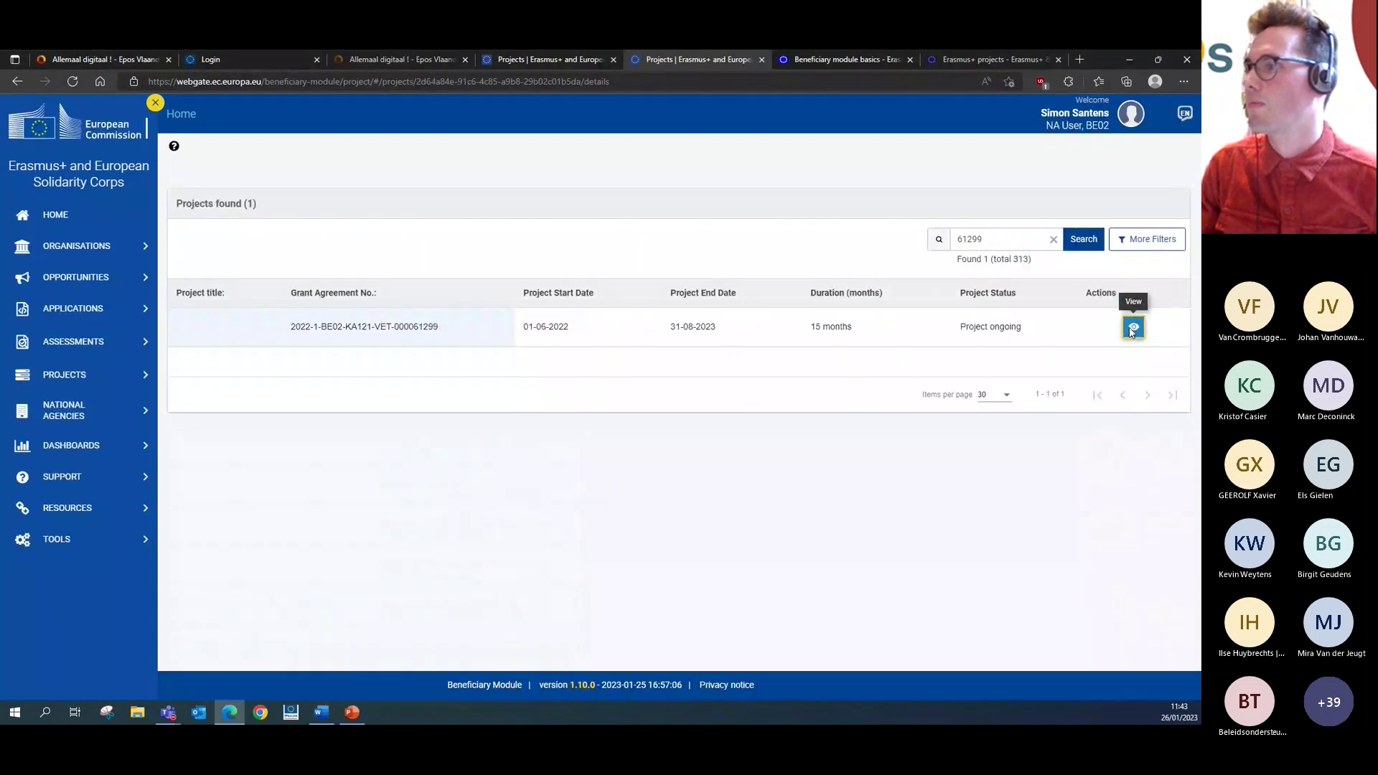
{"action": "left_click", "coordinate": [1132, 329]}
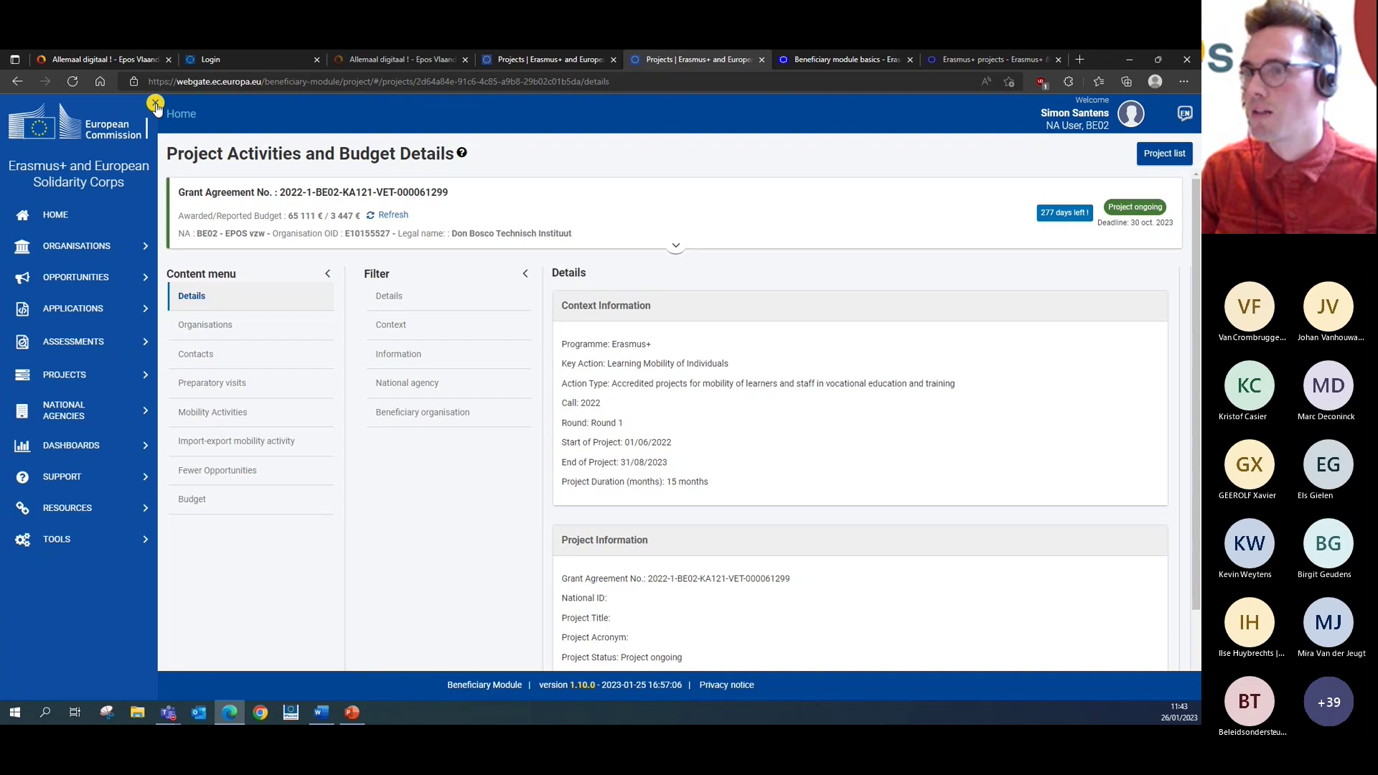
- Collapse the main navigation and open the project's Mobility Activities list with its 2 activities
{"action": "left_click", "coordinate": [156, 105]}
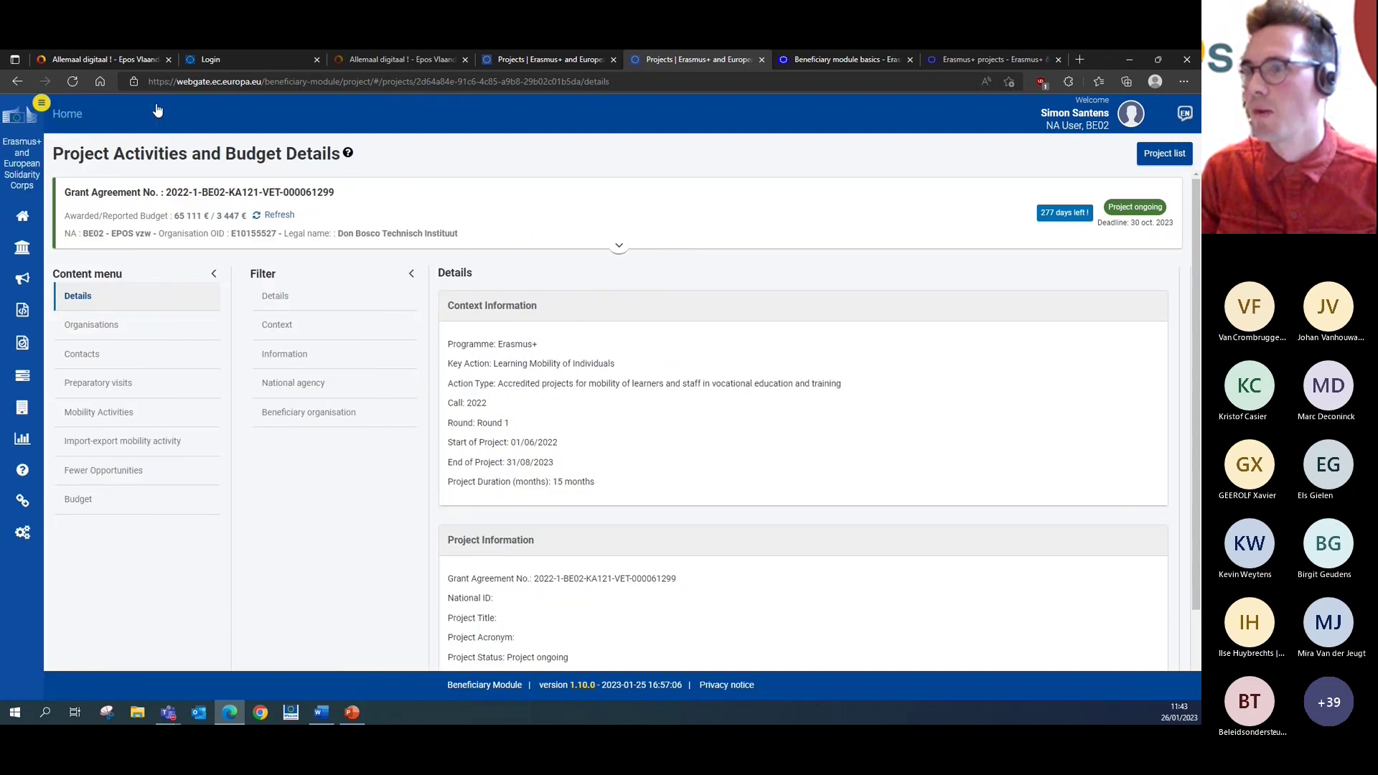
{"action": "left_click", "coordinate": [212, 280]}
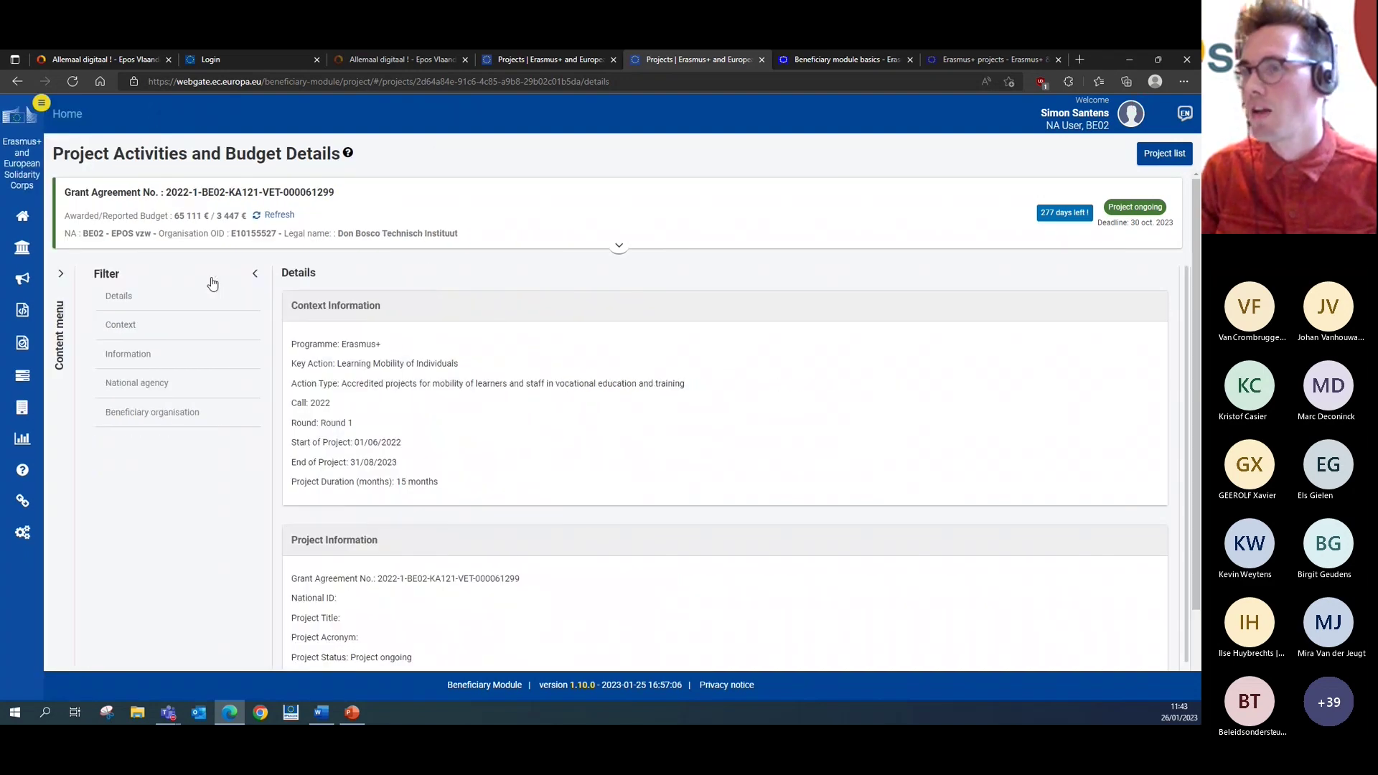
{"action": "scroll", "coordinate": [424, 373], "scroll_direction": "down", "scroll_amount": 1}
{"action": "scroll", "coordinate": [424, 372], "scroll_direction": "down", "scroll_amount": 2}
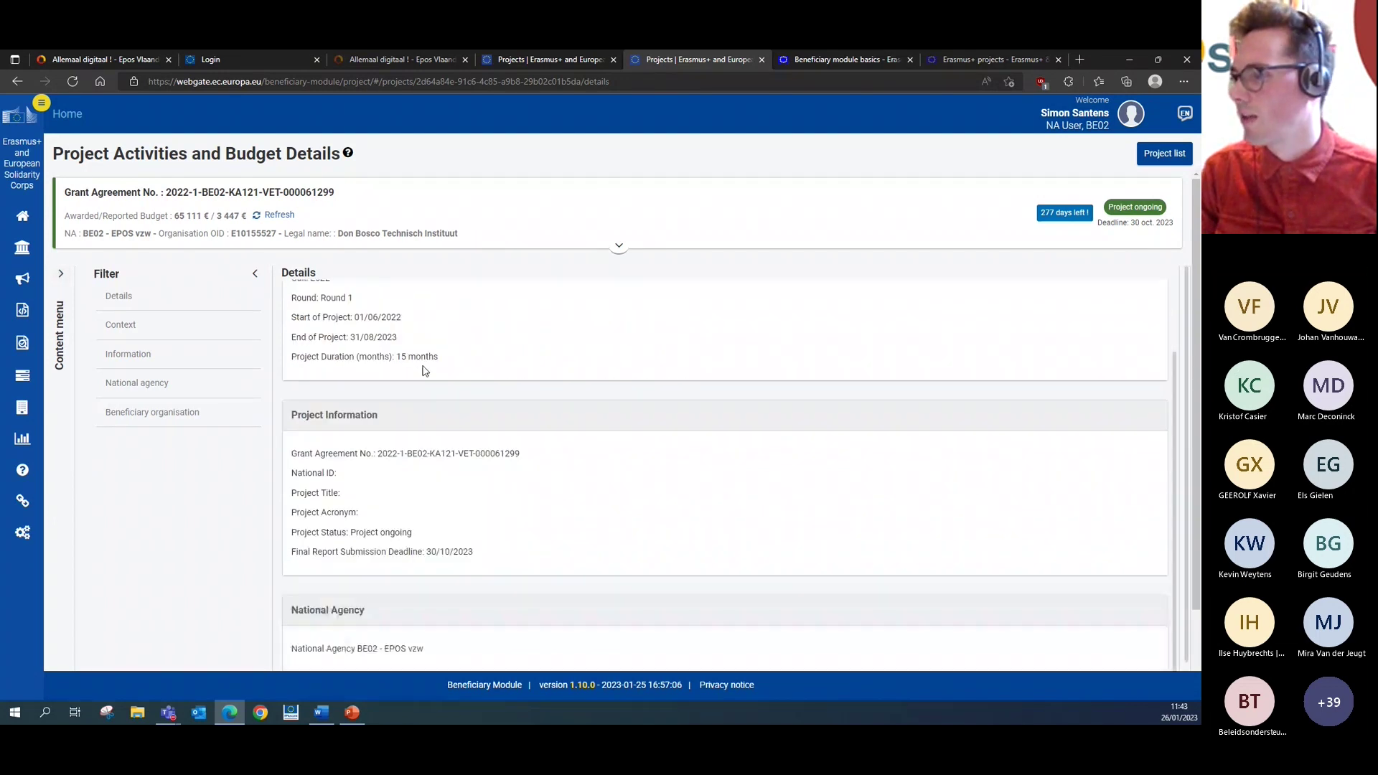
{"action": "left_click", "coordinate": [60, 274]}
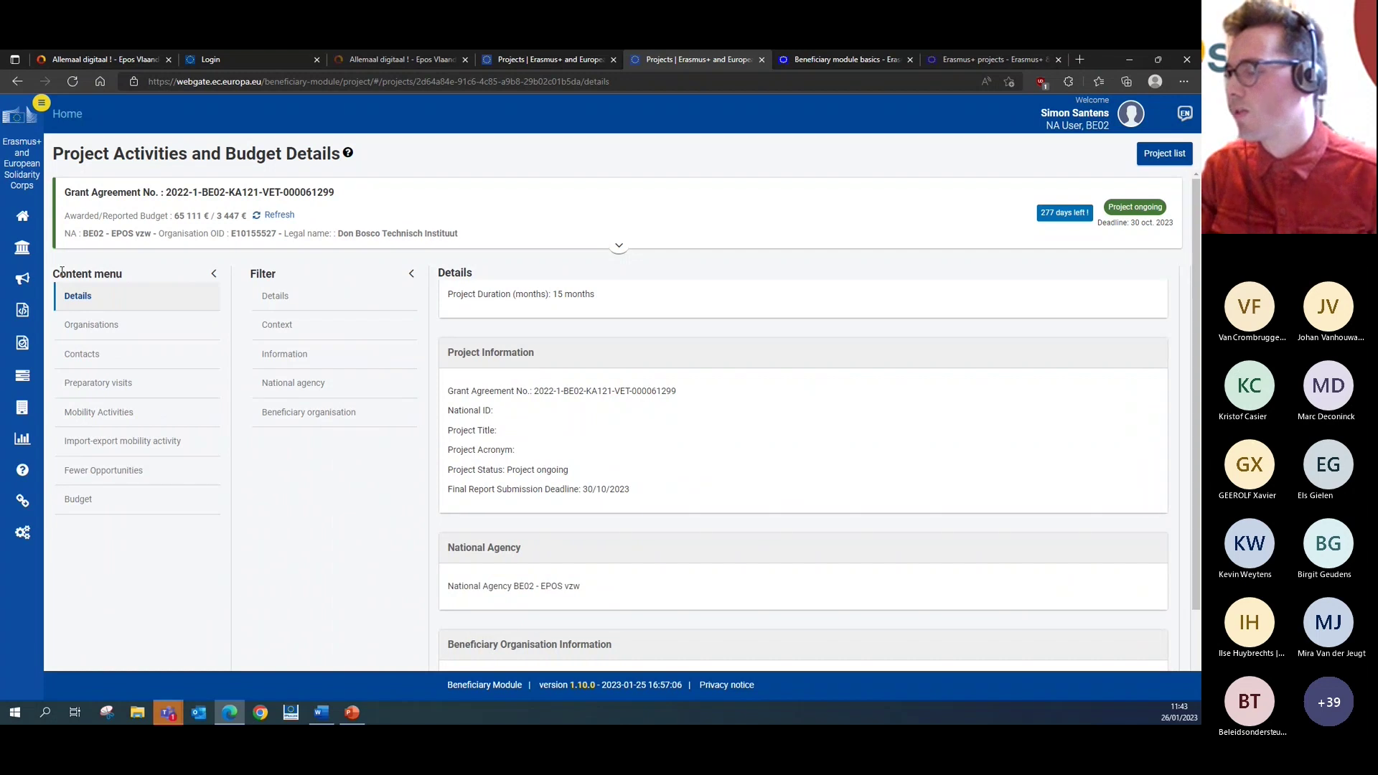
{"action": "left_click", "coordinate": [129, 411]}
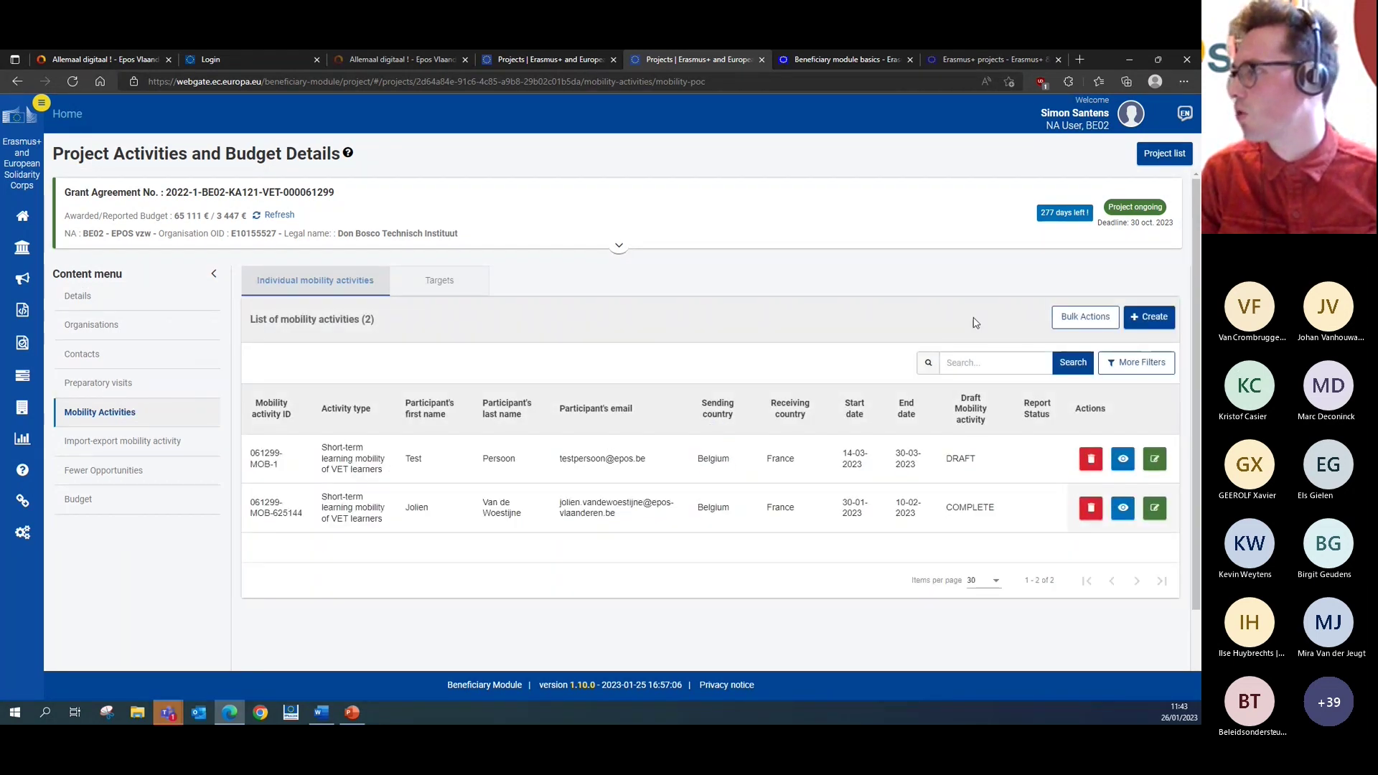
- Highlight the draft activity's end date and status among the two Belgium-to-France mobilities, then collapse navigation
{"action": "left_click_drag", "start_coordinate": [1196, 270], "coordinate": [1195, 285]}
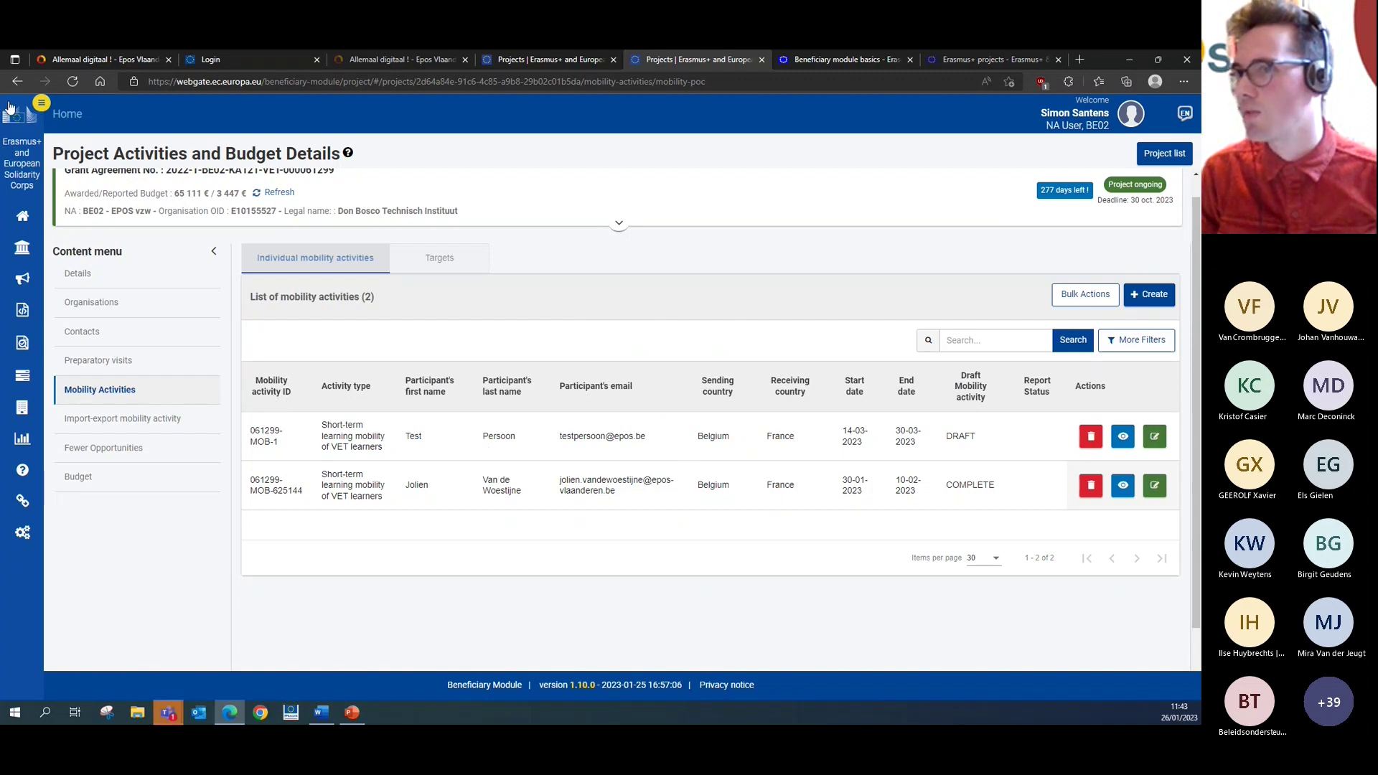
{"action": "left_click", "coordinate": [40, 102]}
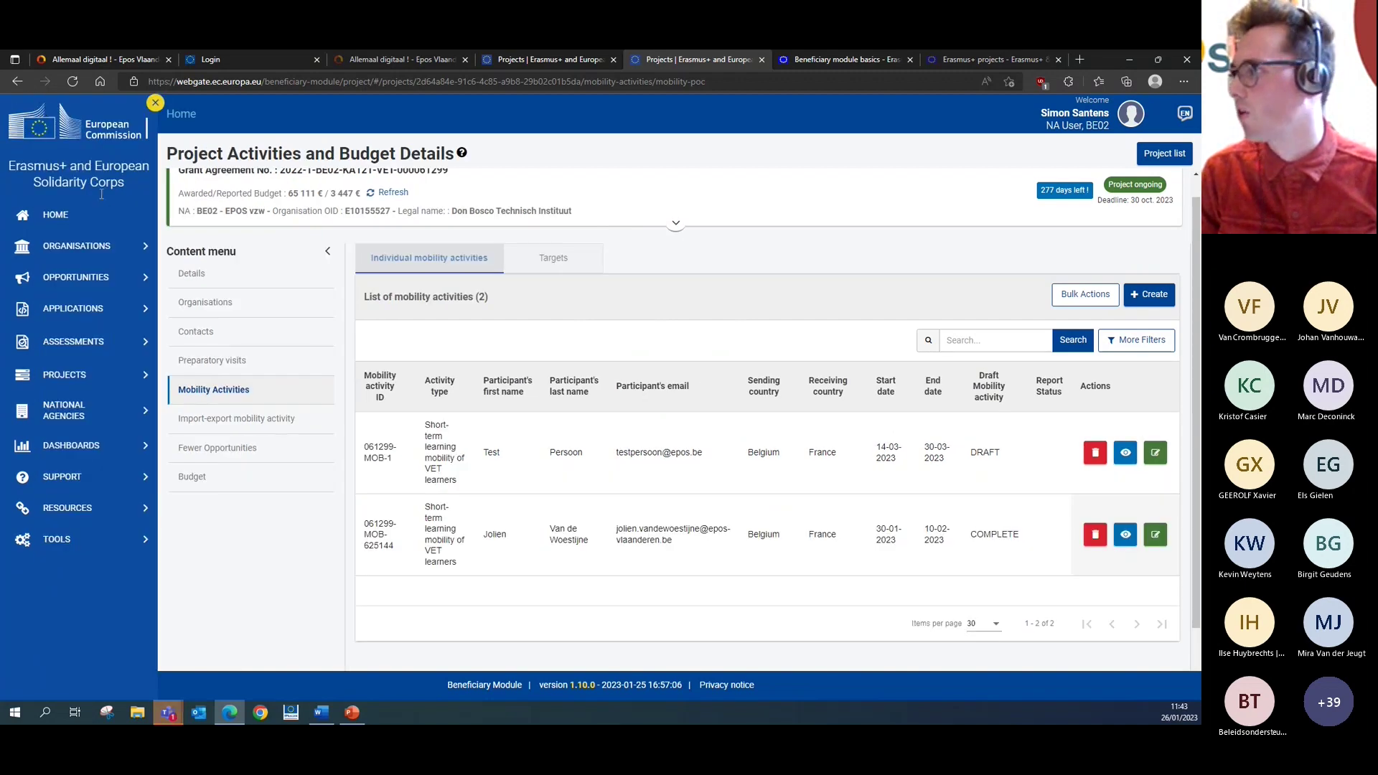
{"action": "scroll", "coordinate": [749, 529], "scroll_direction": "down", "scroll_amount": 1}
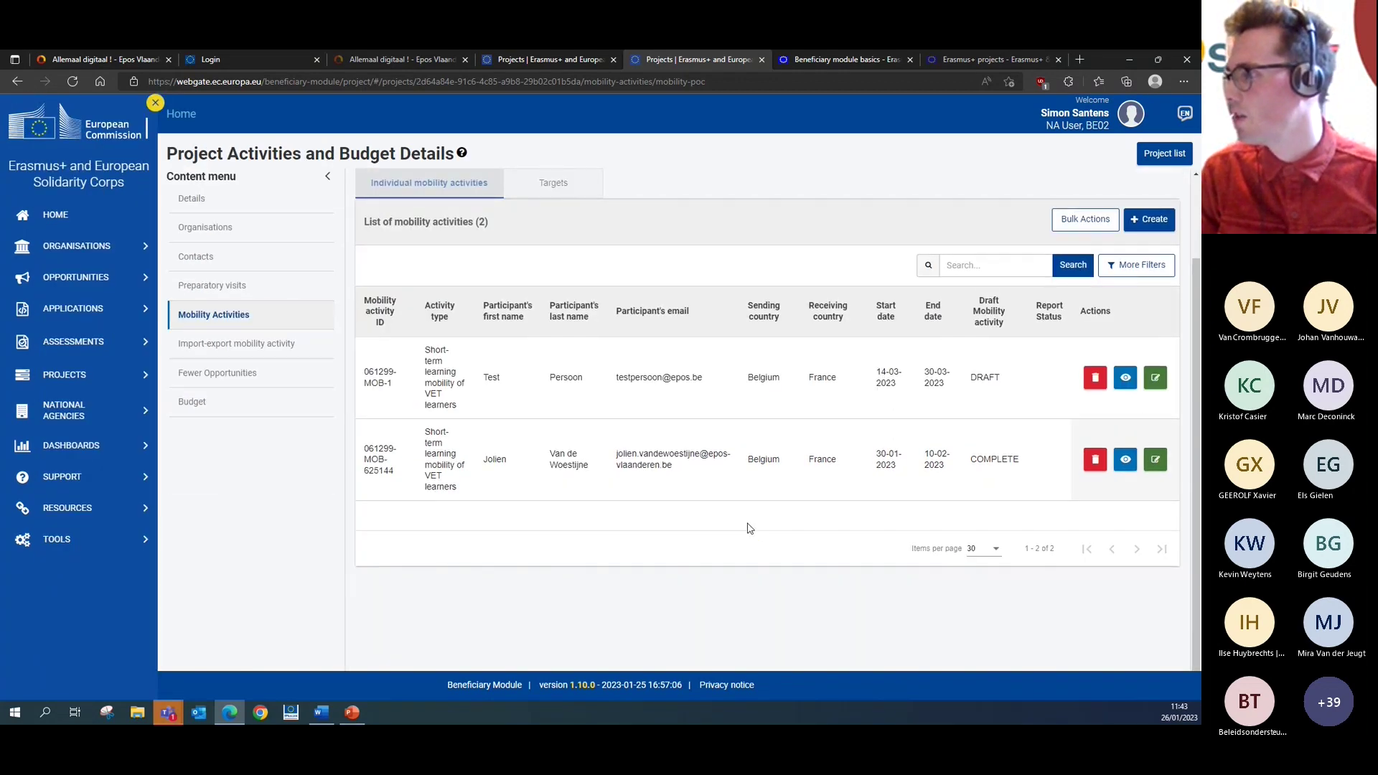
{"action": "scroll", "coordinate": [918, 475], "scroll_direction": "up", "scroll_amount": 1}
{"action": "left_click_drag", "start_coordinate": [1004, 461], "coordinate": [922, 486]}
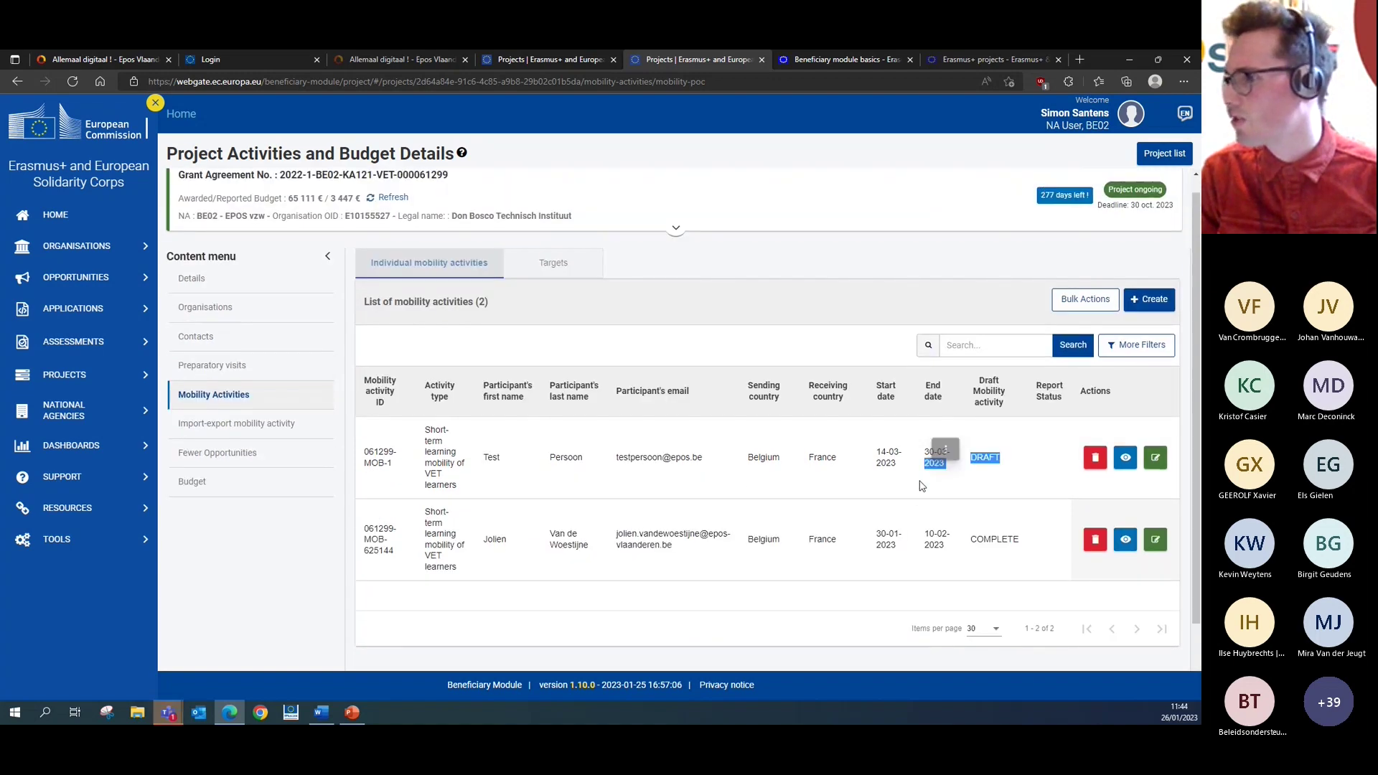
{"action": "scroll", "coordinate": [806, 516], "scroll_direction": "down", "scroll_amount": 1}
{"action": "scroll", "coordinate": [825, 513], "scroll_direction": "up", "scroll_amount": 2}
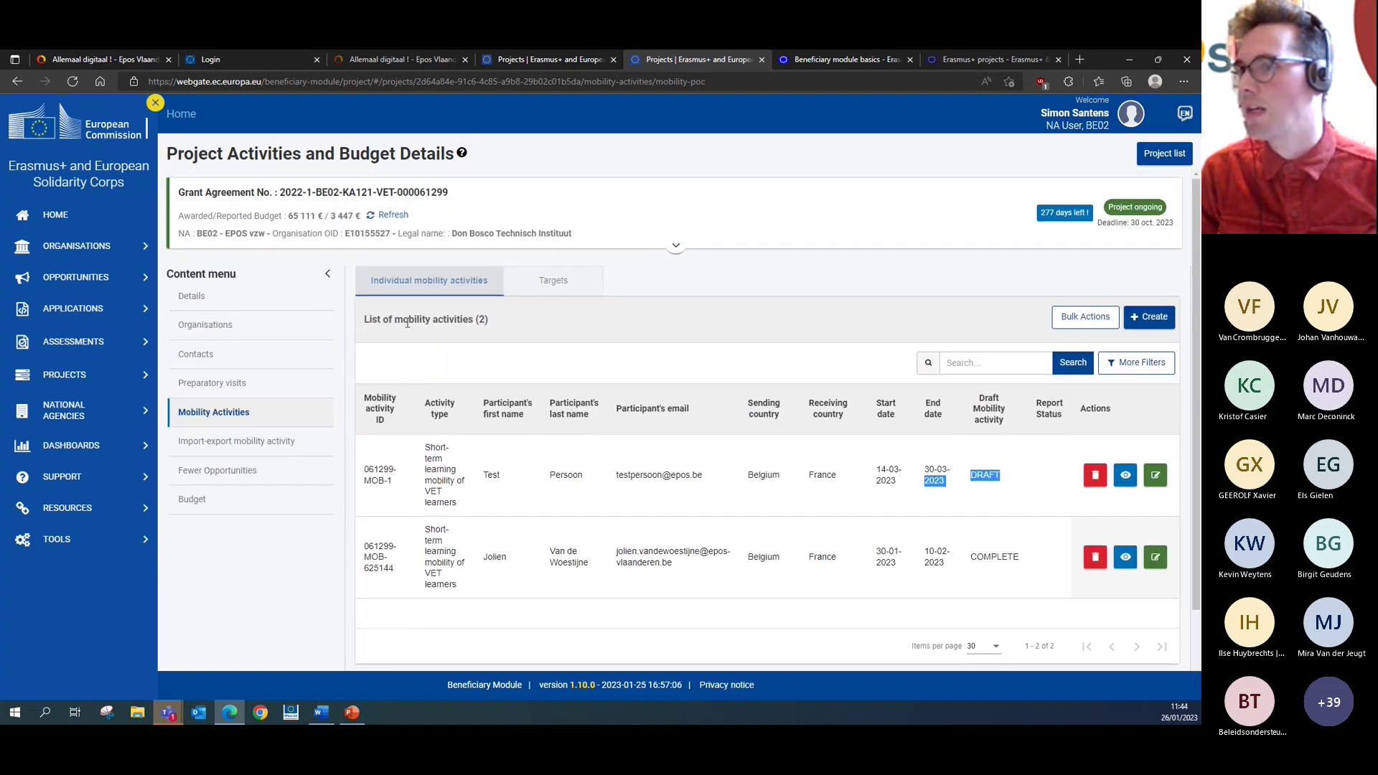
{"action": "left_click", "coordinate": [156, 104]}
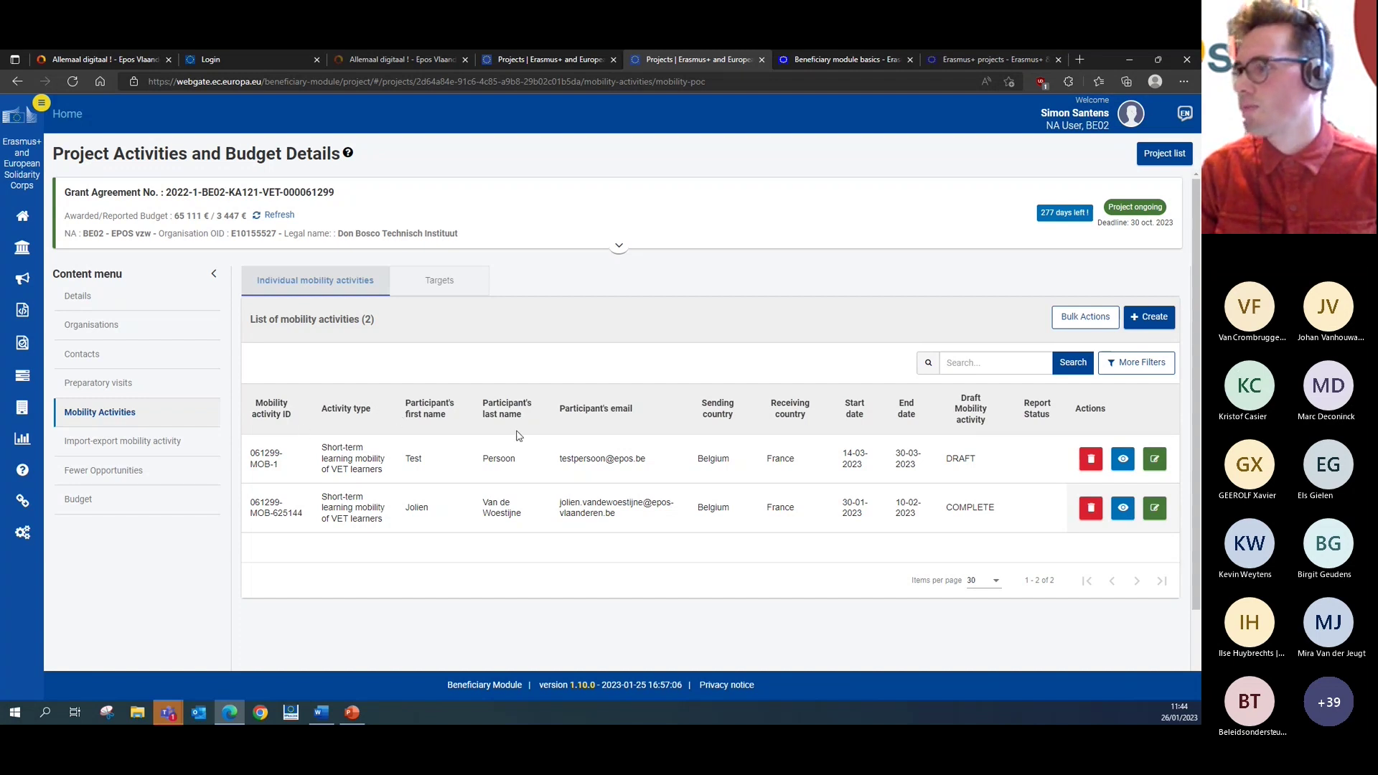
- Use + Create above the mobility list to open a blank Create a Draft Mobility form
{"action": "scroll", "coordinate": [523, 430], "scroll_direction": "down", "scroll_amount": 1}
{"action": "scroll", "coordinate": [524, 429], "scroll_direction": "up", "scroll_amount": 1}
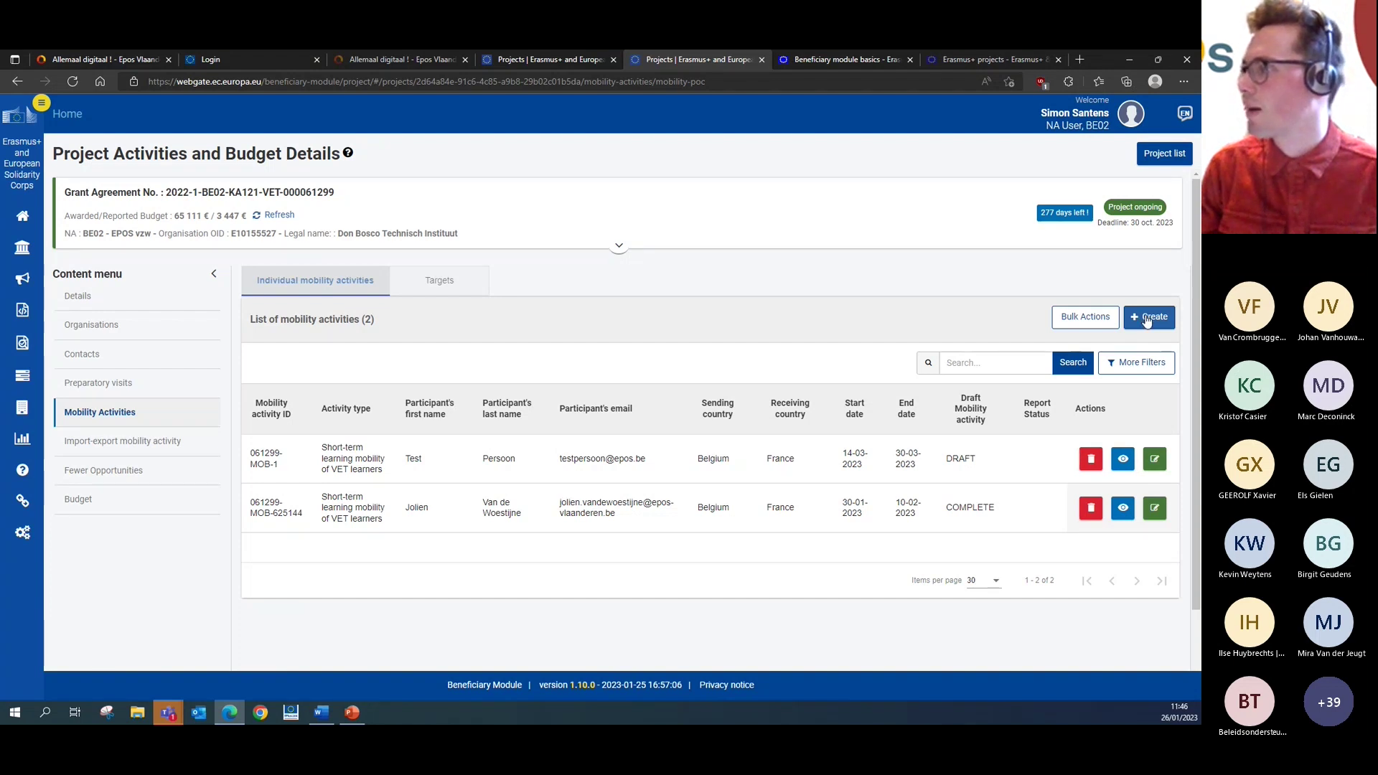
{"action": "left_click", "coordinate": [1147, 321]}
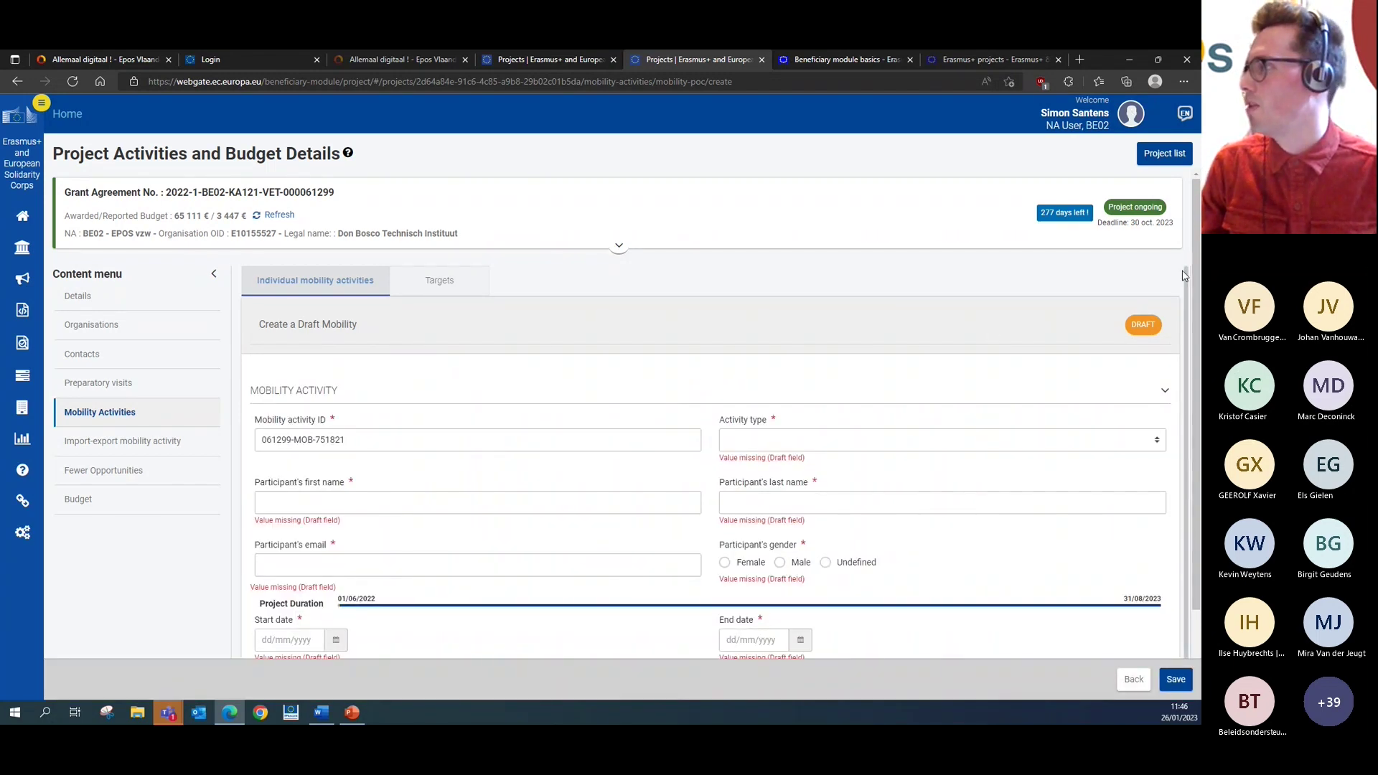
- Set the activity type to Participation in VET skills competitions
{"action": "scroll", "coordinate": [1195, 395], "scroll_direction": "down", "scroll_amount": 2}
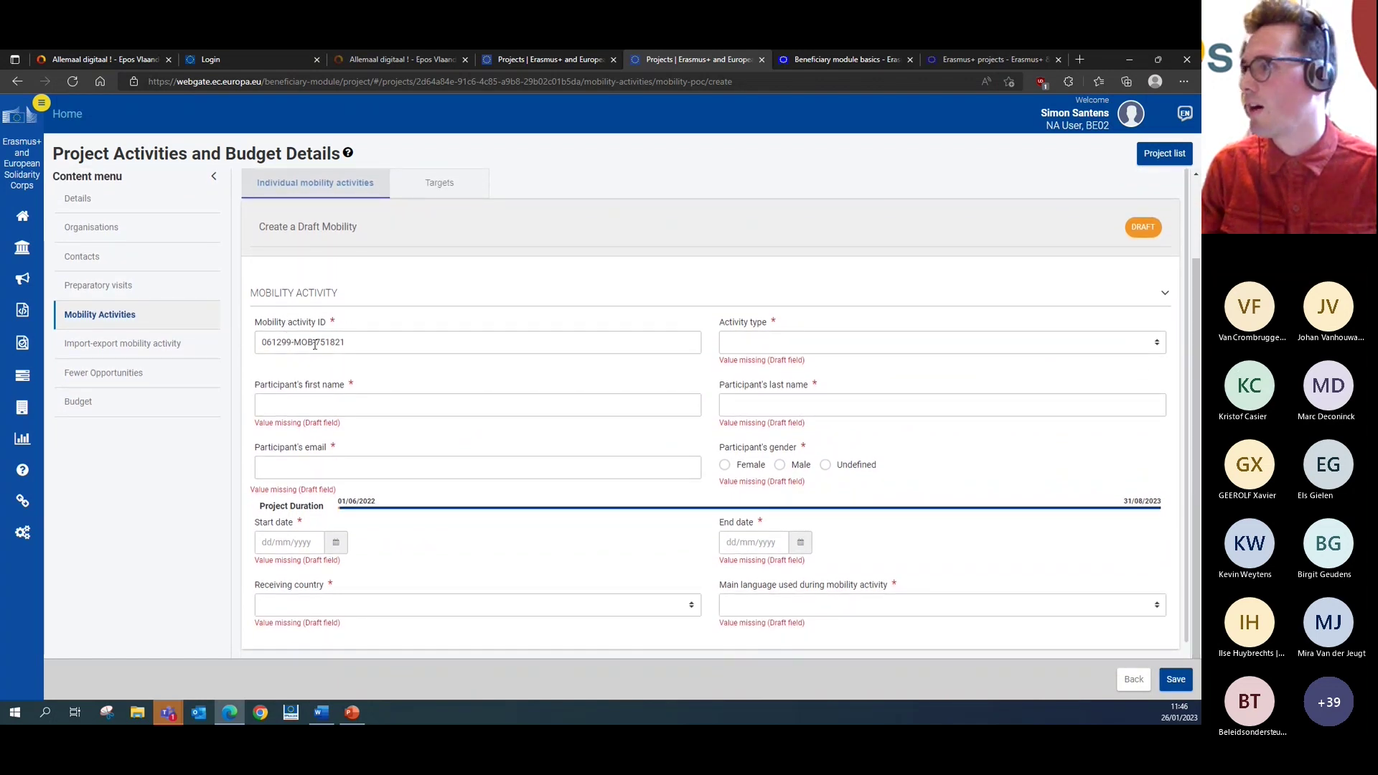
{"action": "left_click", "coordinate": [755, 343]}
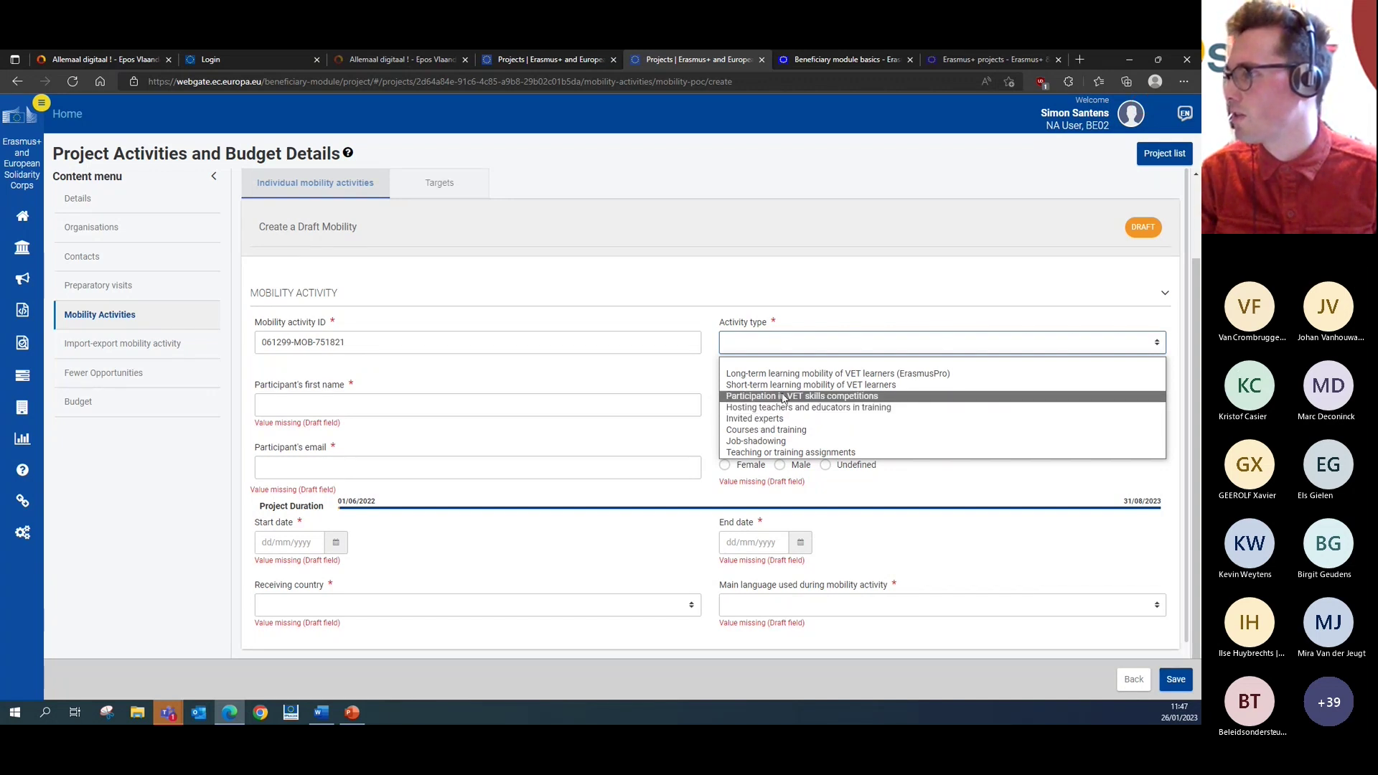
{"action": "left_click", "coordinate": [784, 397]}
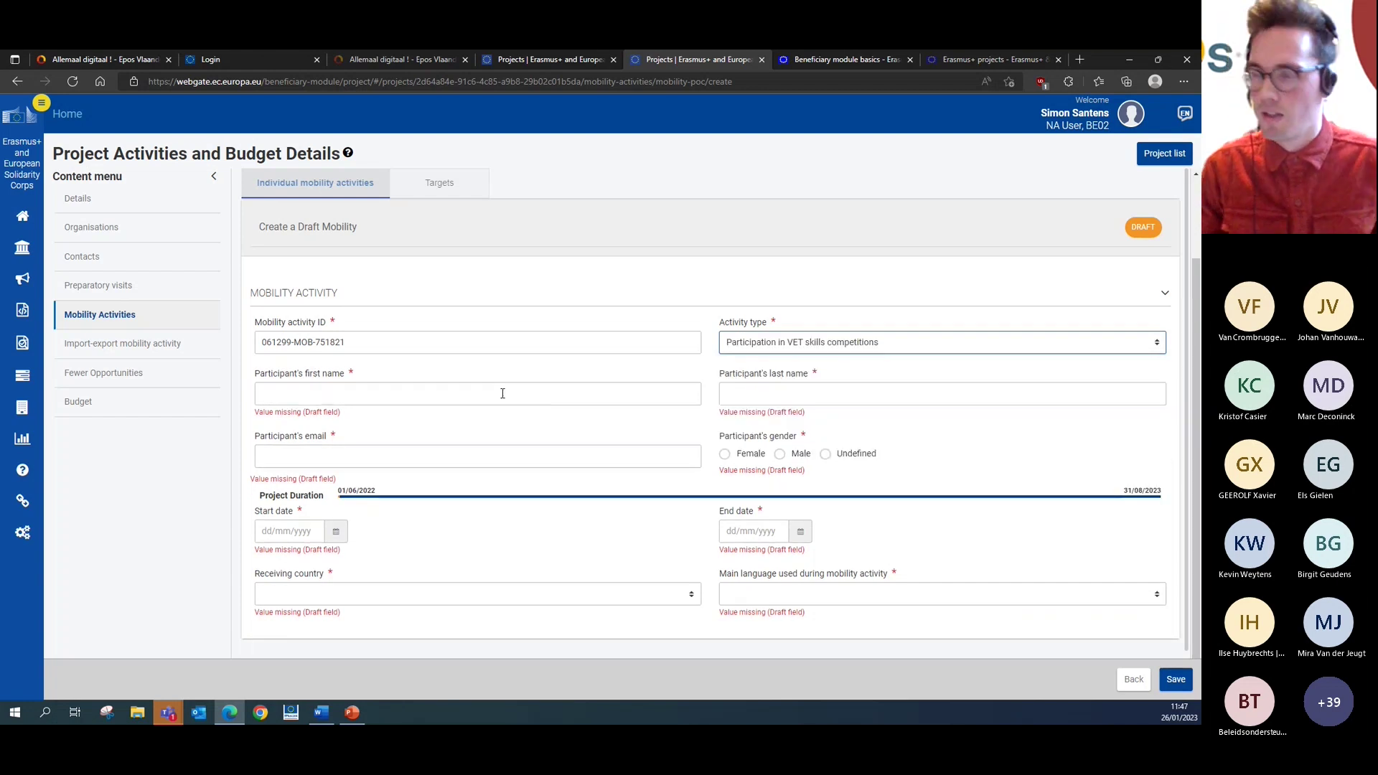
- Enter the participant's first name, last name and e-mail address, and set gender to male
{"action": "left_click", "coordinate": [502, 393]}
{"action": "key", "text": "Tab"}
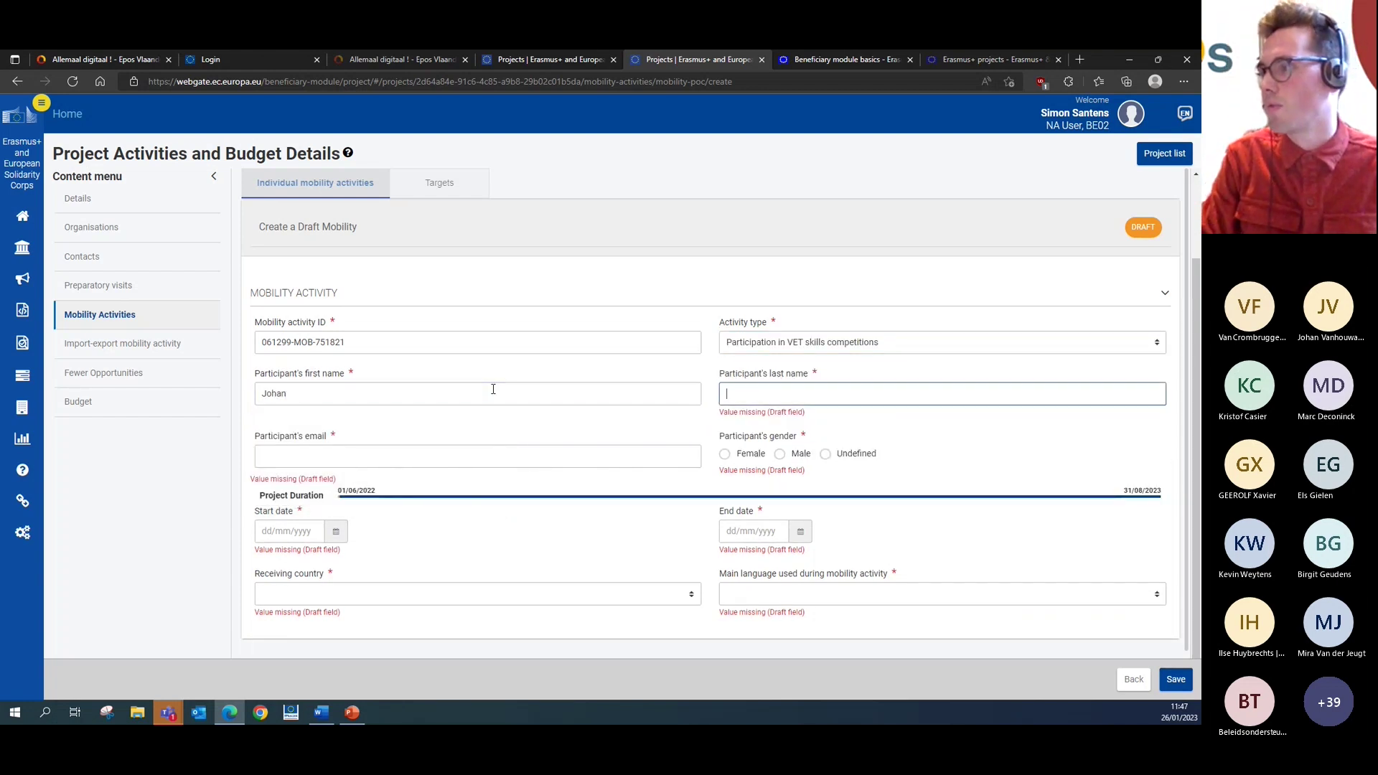
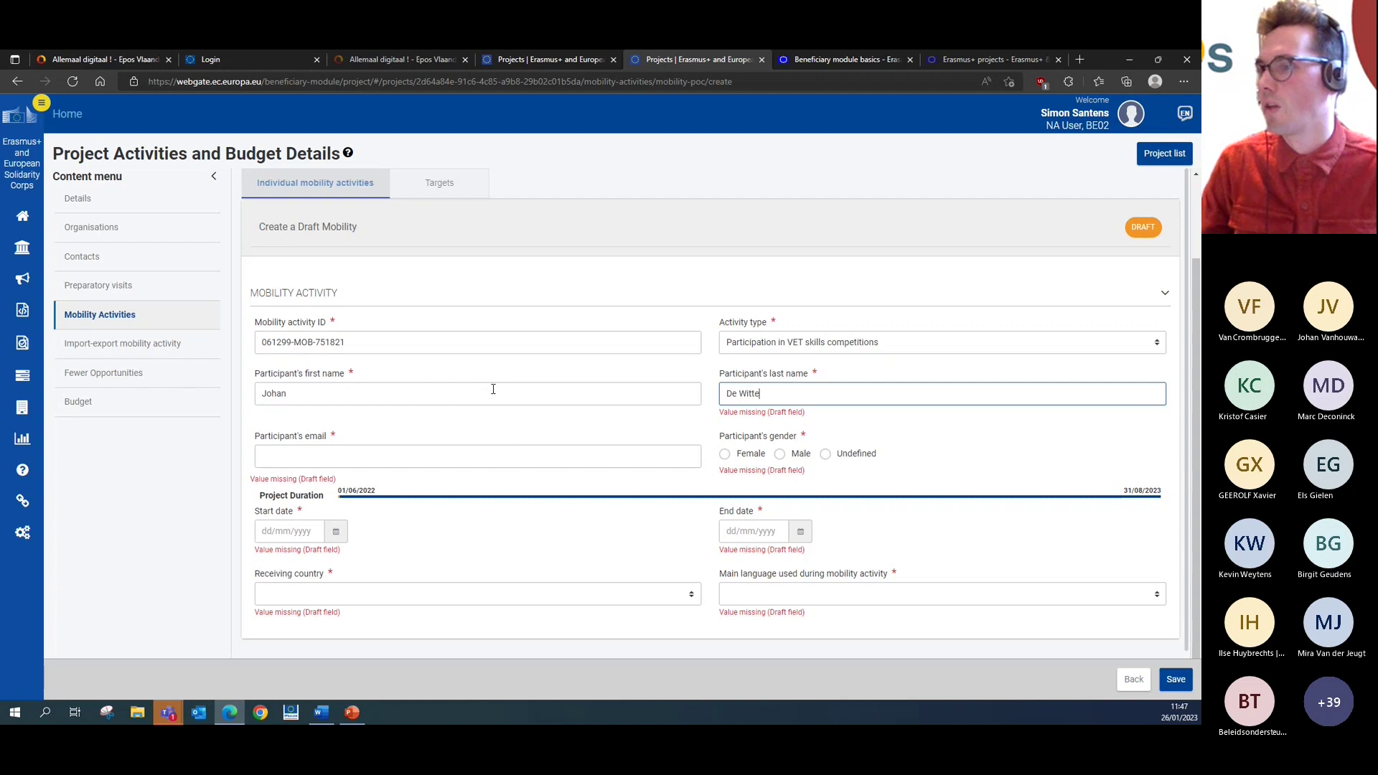
{"action": "left_click", "coordinate": [511, 449]}
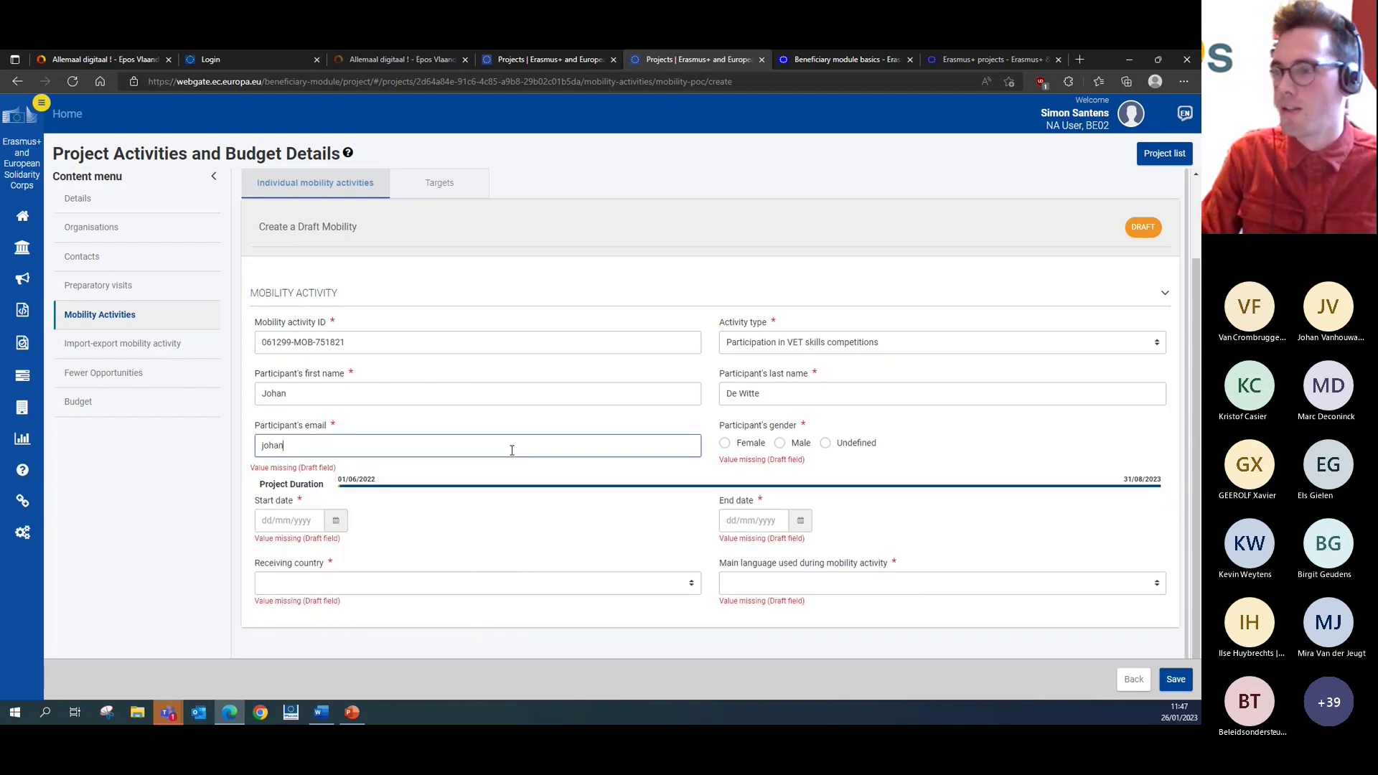
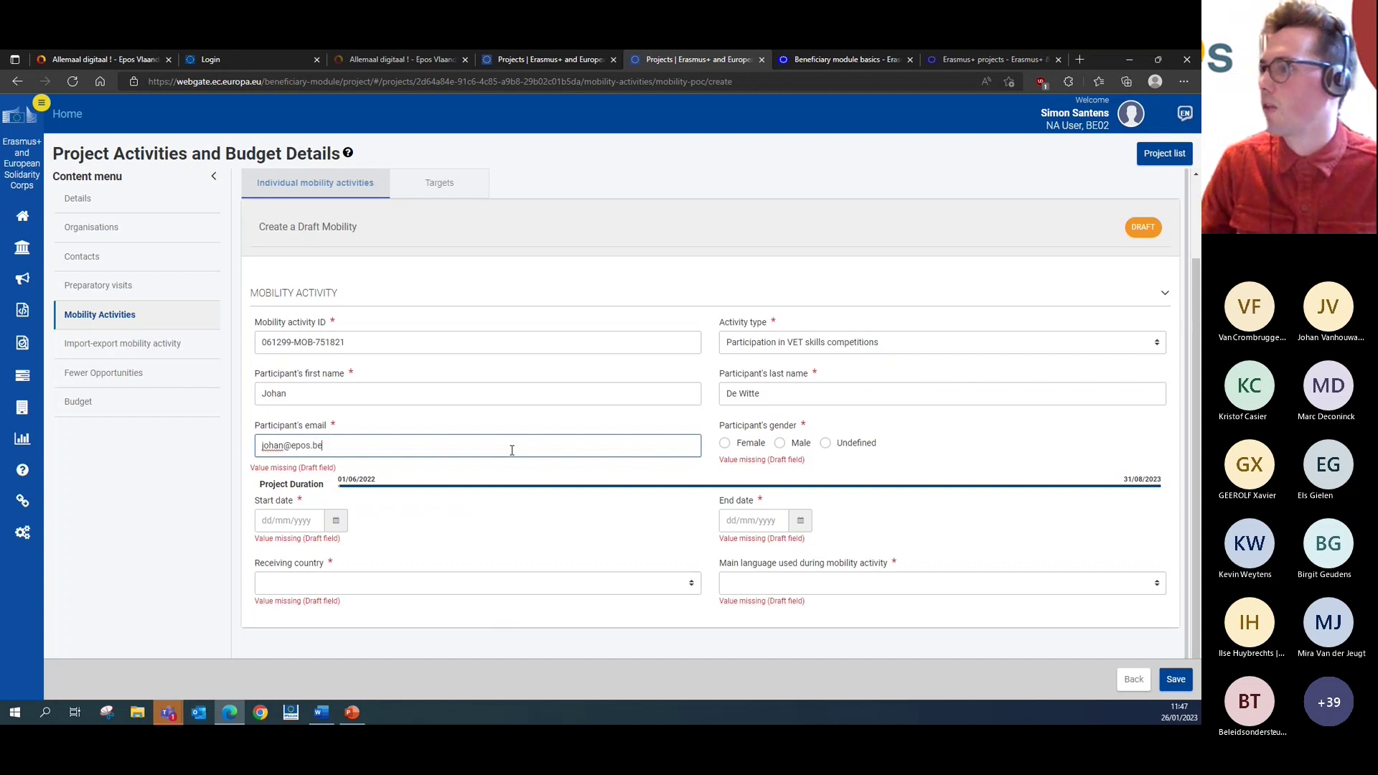
{"action": "left_click", "coordinate": [779, 443]}
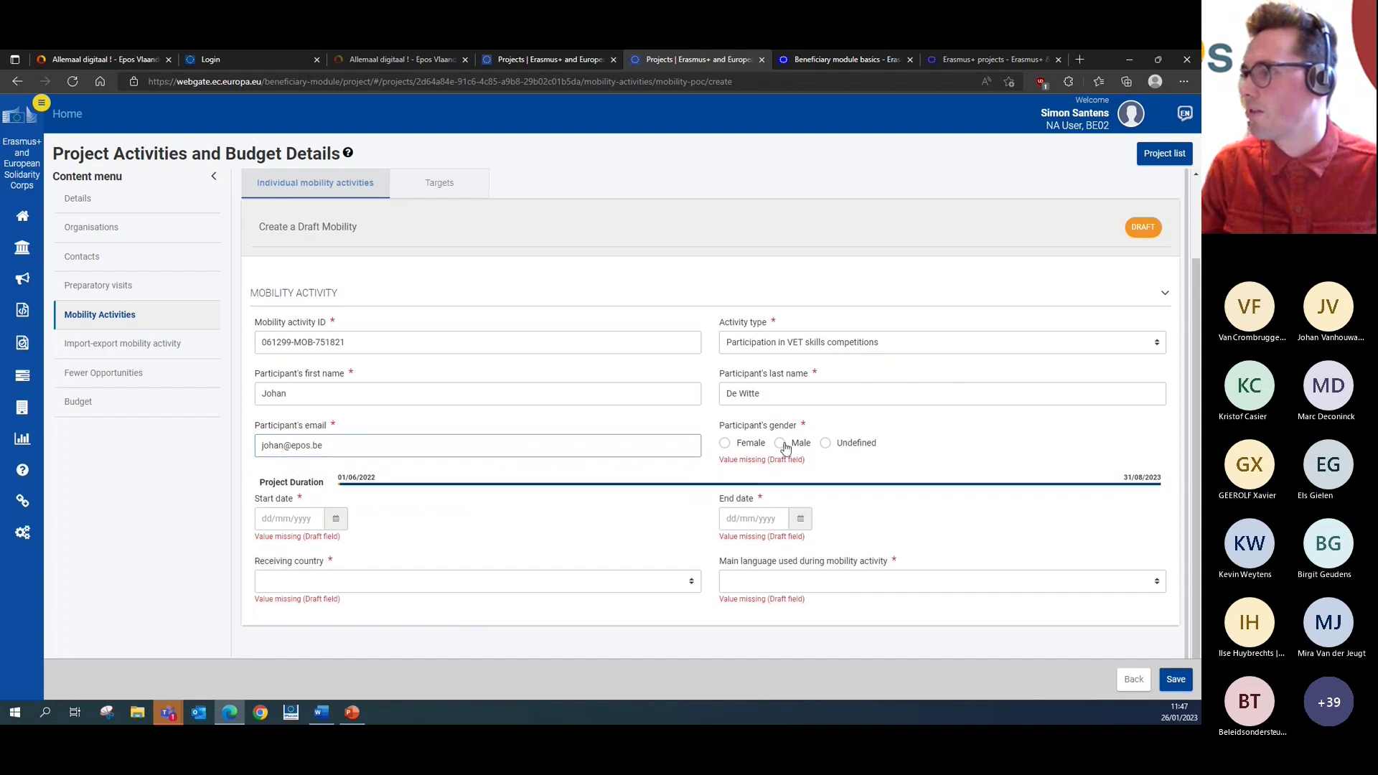
- Set the mobility start date to 01/02/2023 and end date to 03/02/2023
{"action": "left_click", "coordinate": [337, 511]}
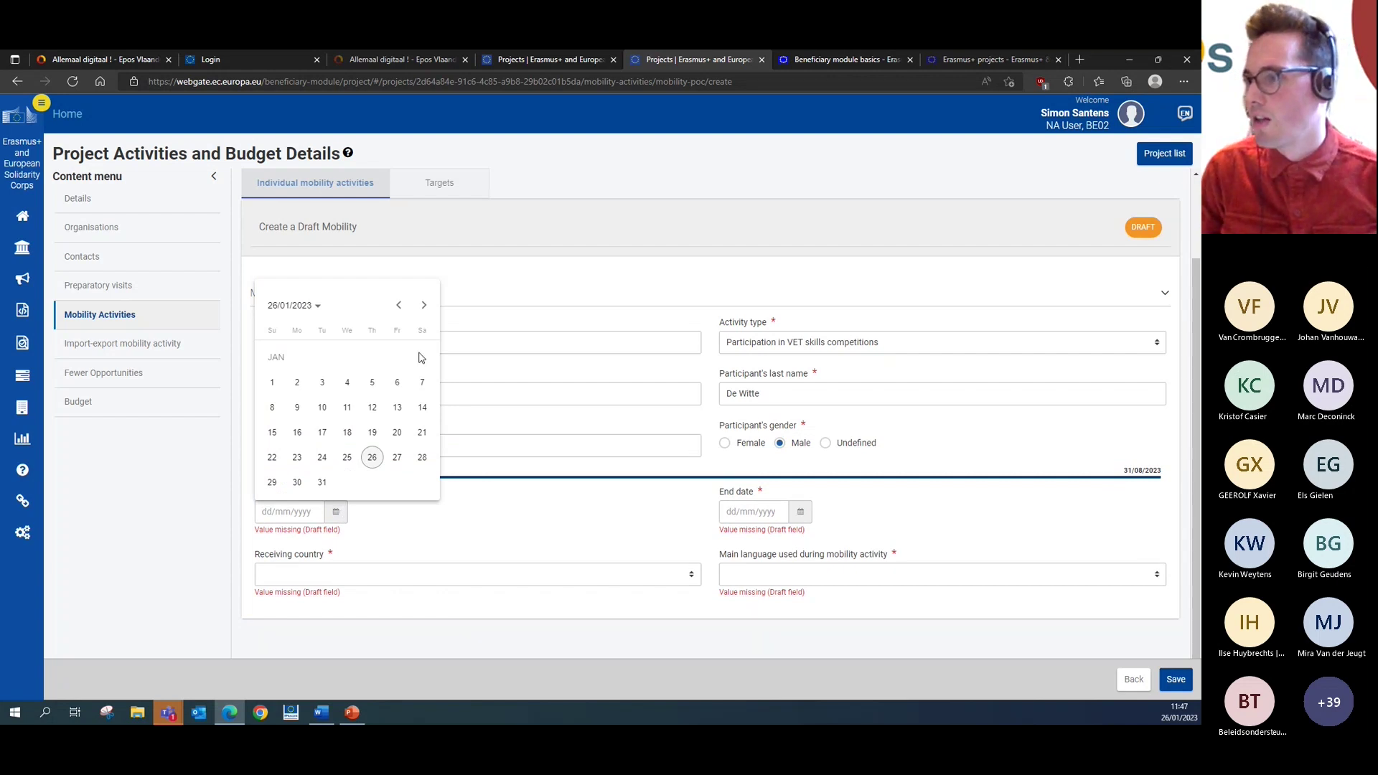
{"action": "left_click", "coordinate": [424, 305]}
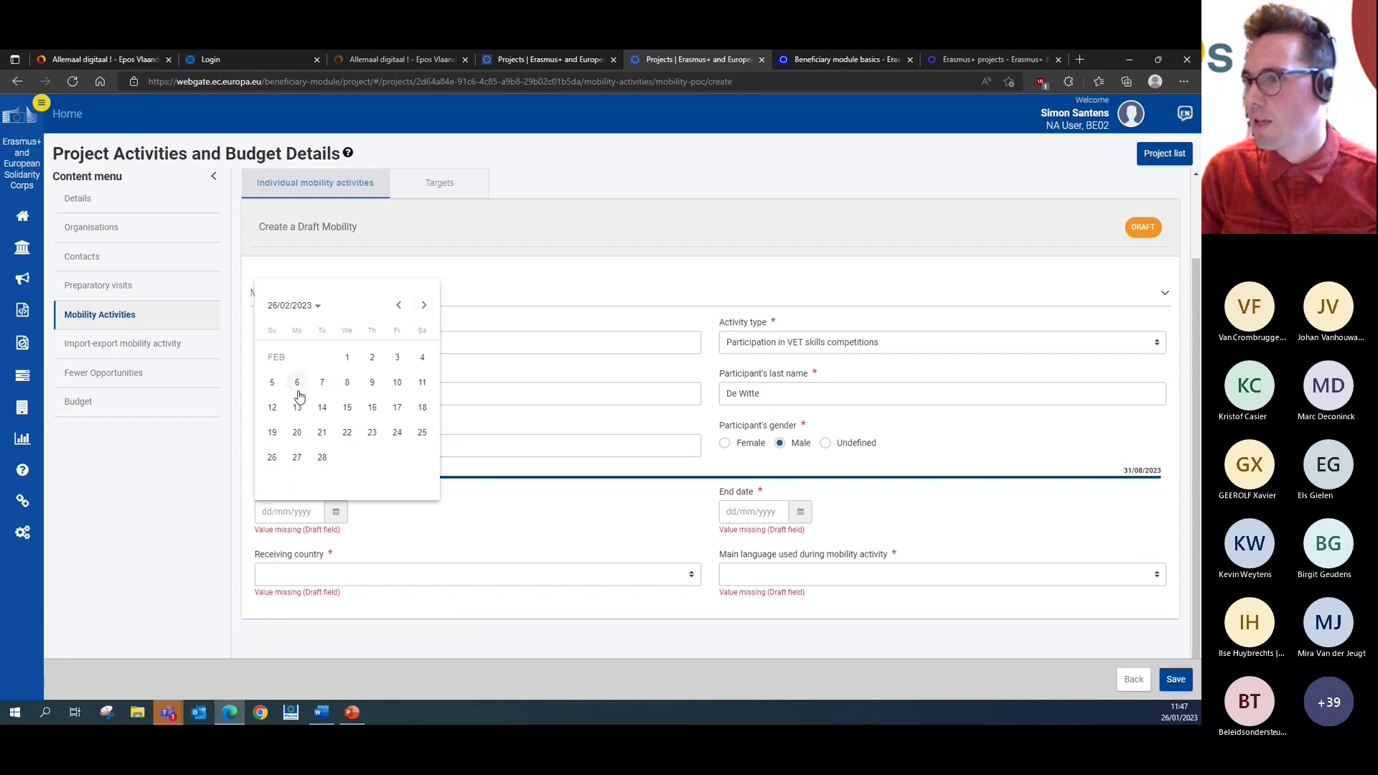
{"action": "left_click", "coordinate": [346, 360]}
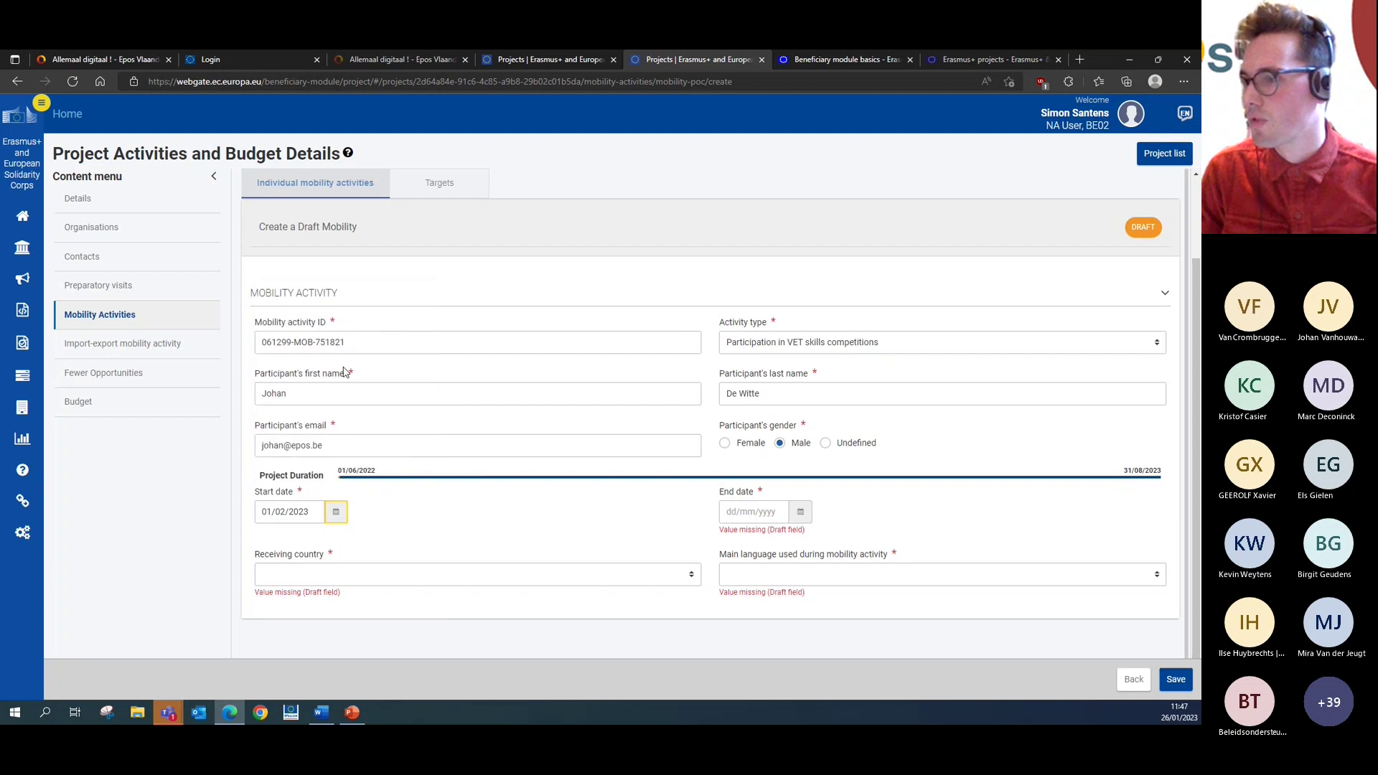
{"action": "left_click", "coordinate": [800, 514]}
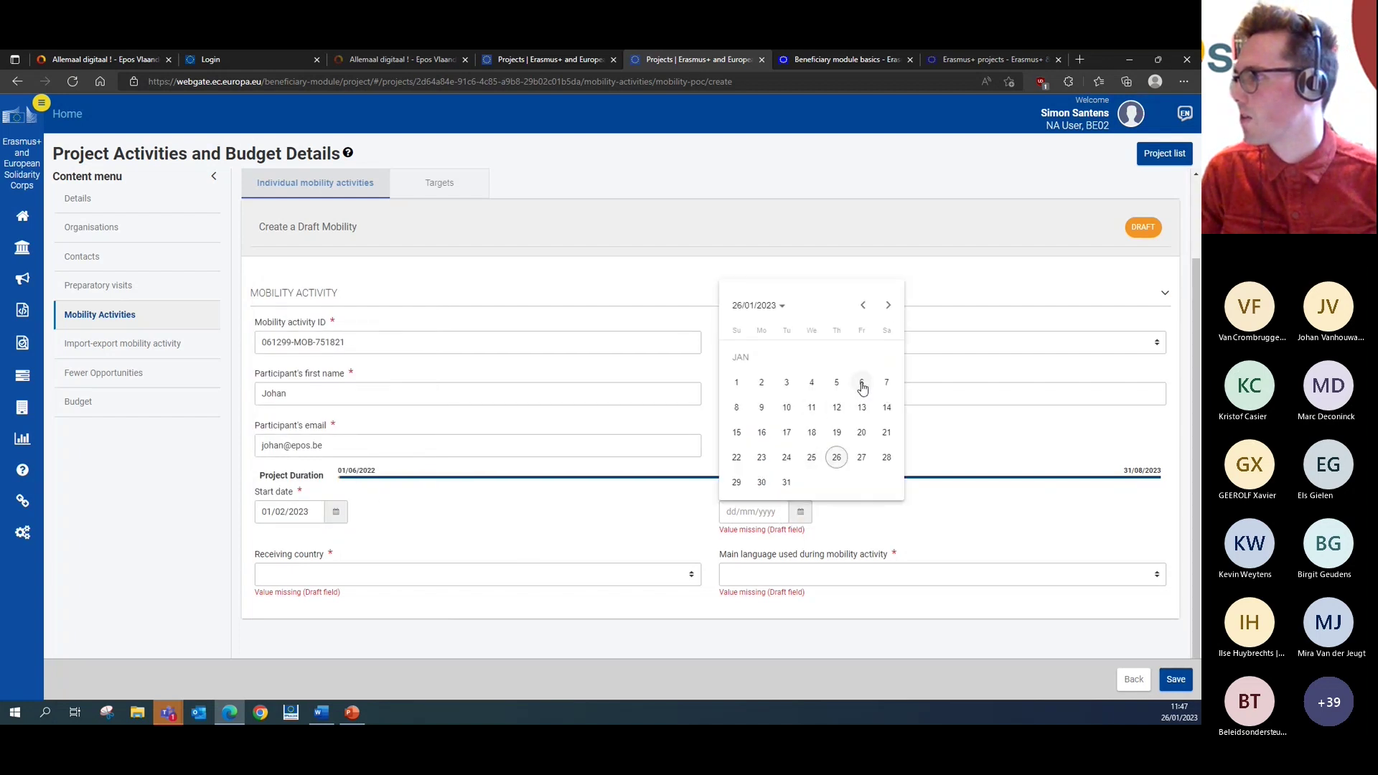
{"action": "left_click", "coordinate": [888, 305]}
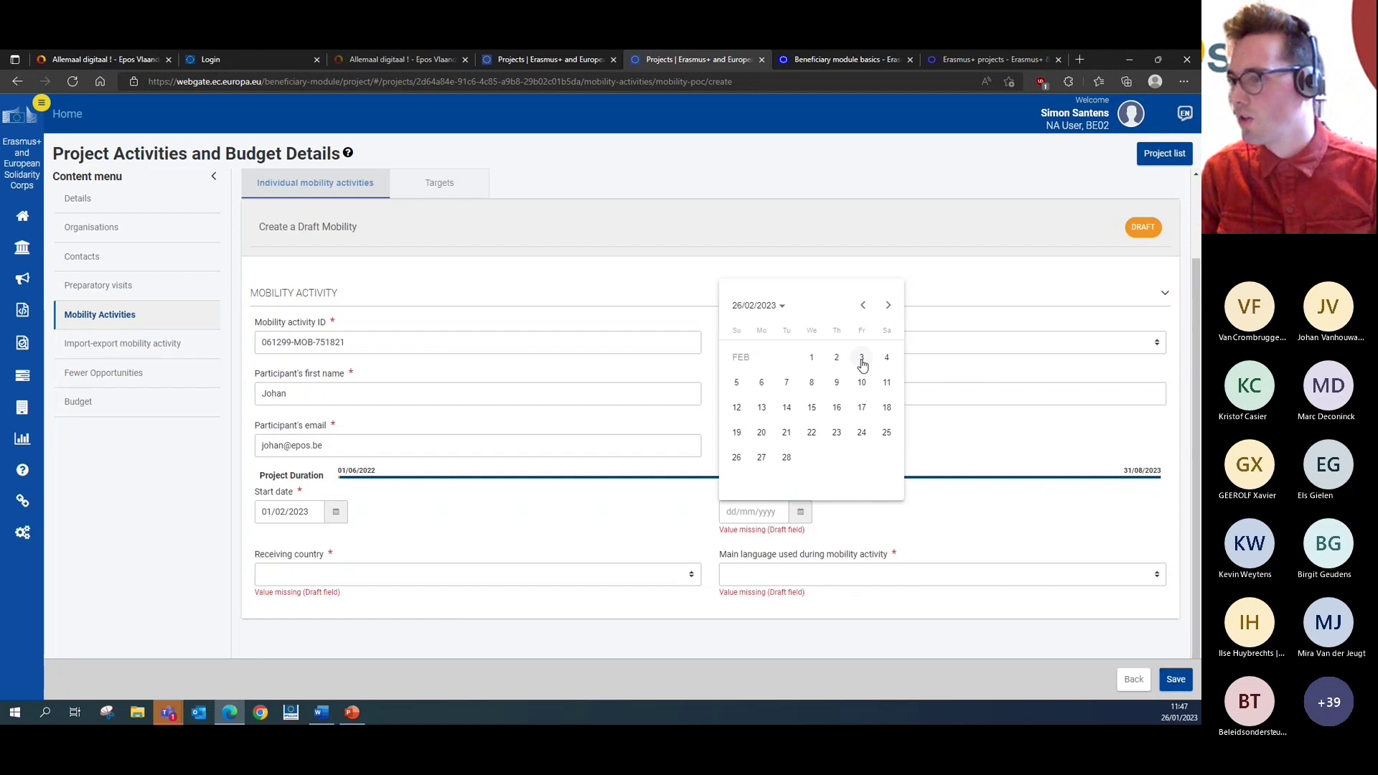
{"action": "left_click", "coordinate": [862, 358]}
- Choose France as receiving country and French as main language, then save the draft
{"action": "scroll", "coordinate": [473, 521], "scroll_direction": "down", "scroll_amount": 1}
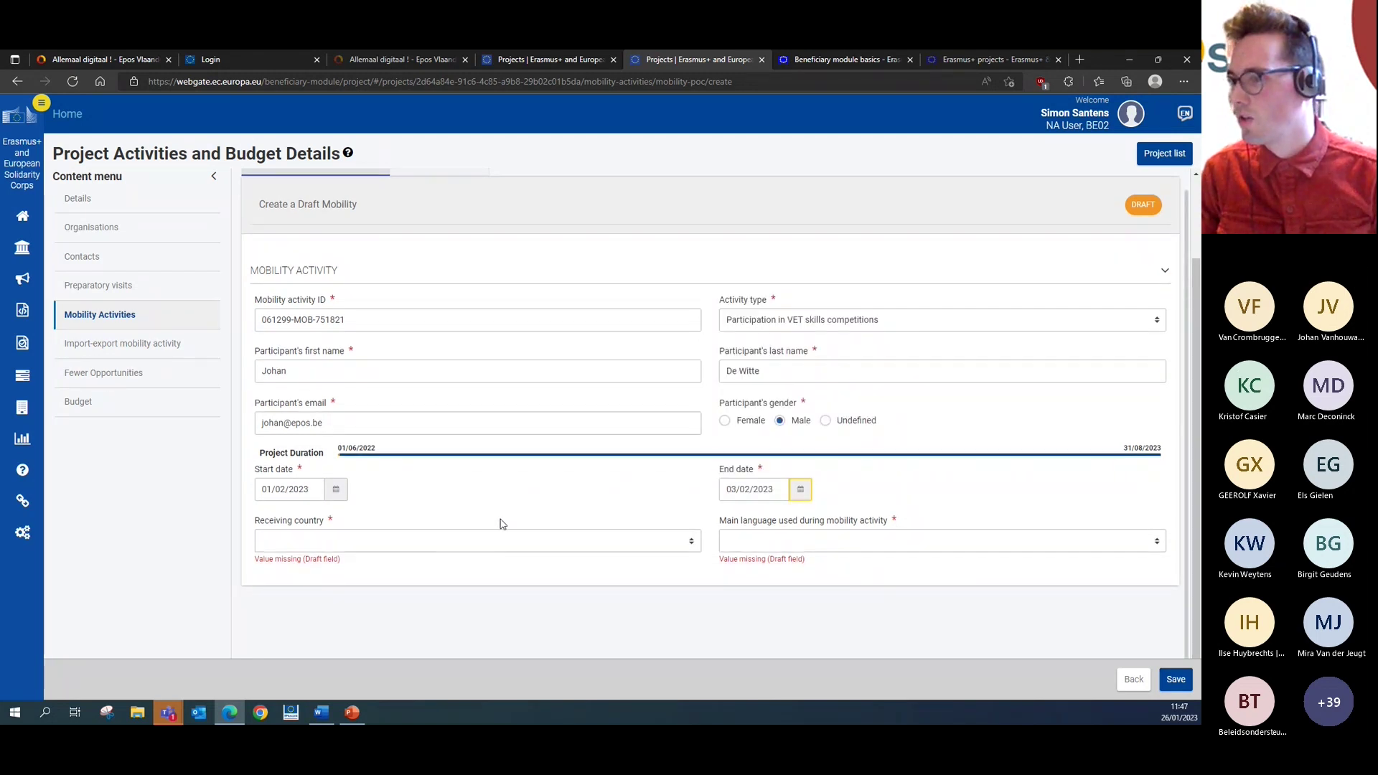
{"action": "left_click", "coordinate": [514, 544]}
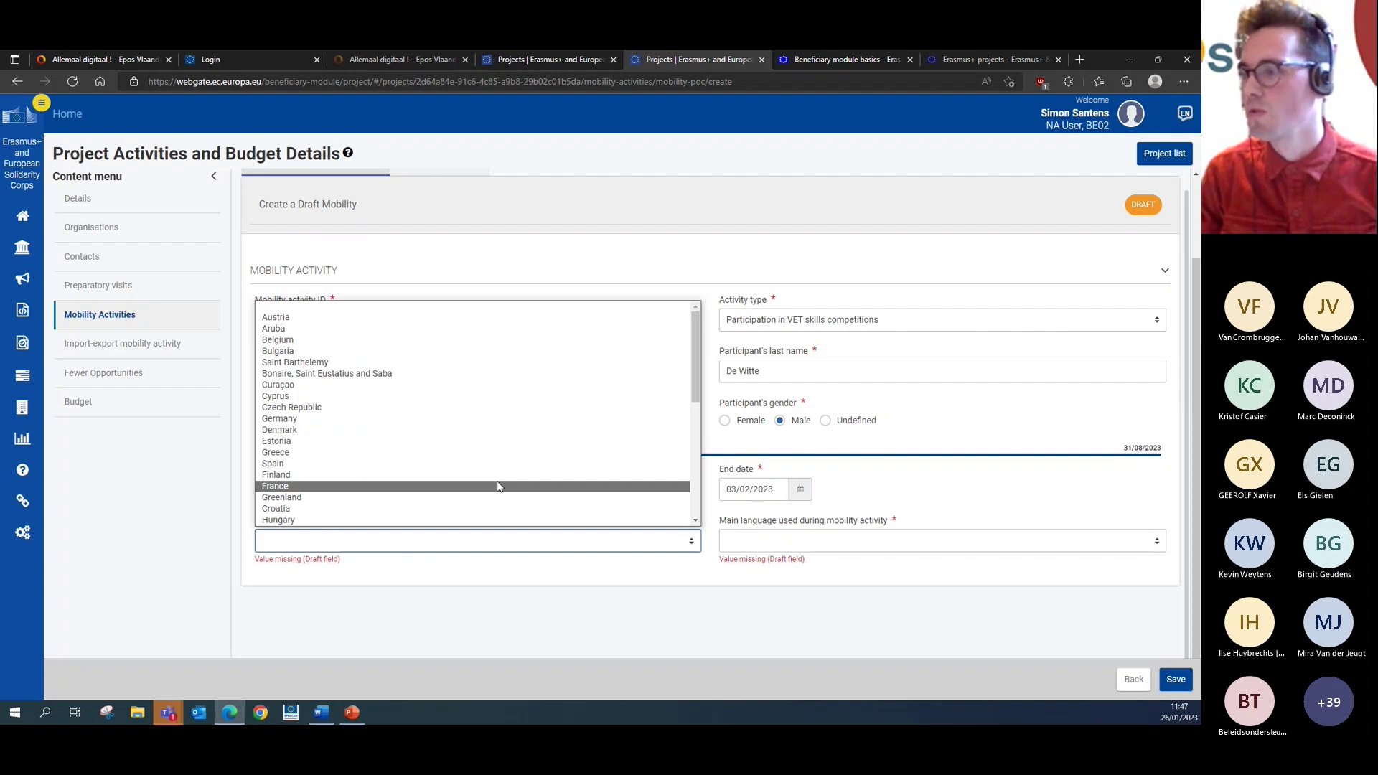
{"action": "left_click", "coordinate": [497, 486]}
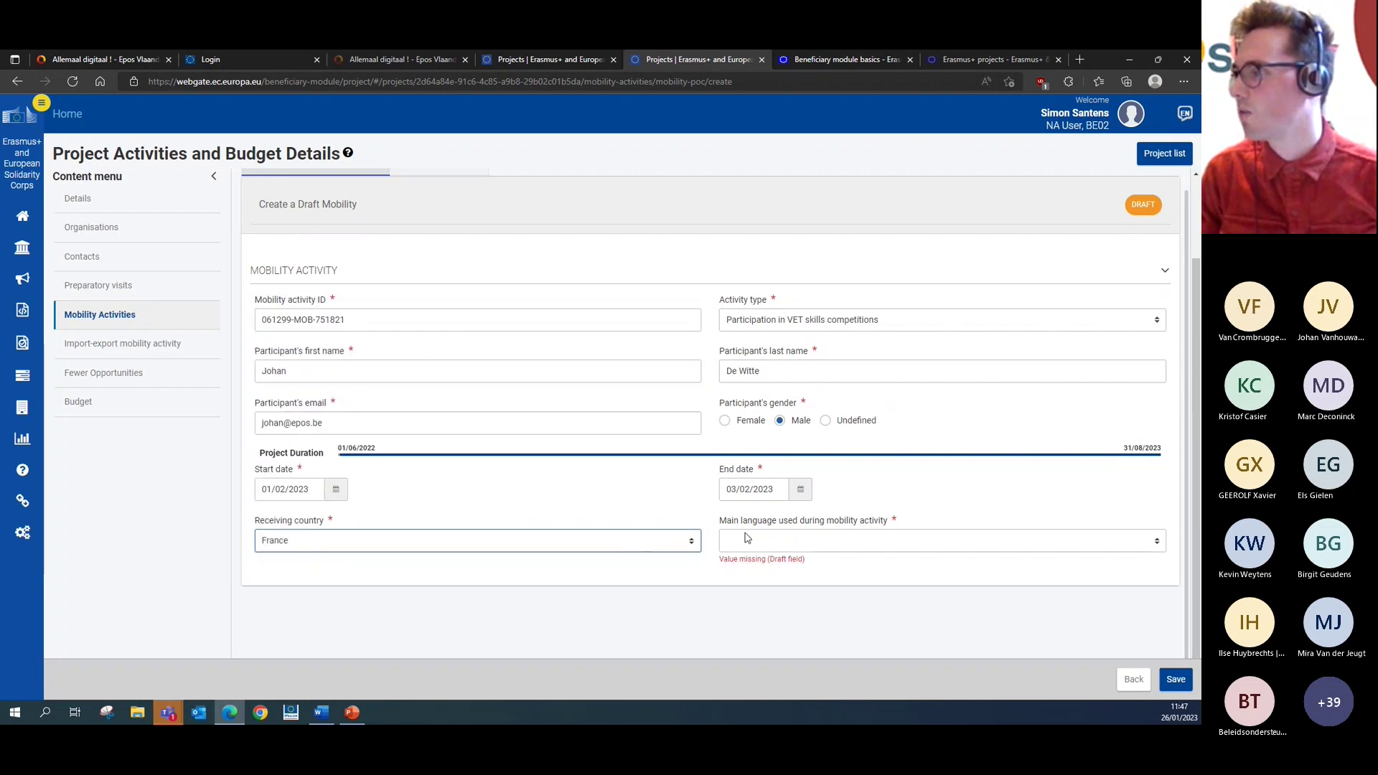
{"action": "left_click", "coordinate": [783, 541]}
{"action": "scroll", "coordinate": [800, 455], "scroll_direction": "down", "scroll_amount": 5}
{"action": "scroll", "coordinate": [804, 455], "scroll_direction": "down", "scroll_amount": 3}
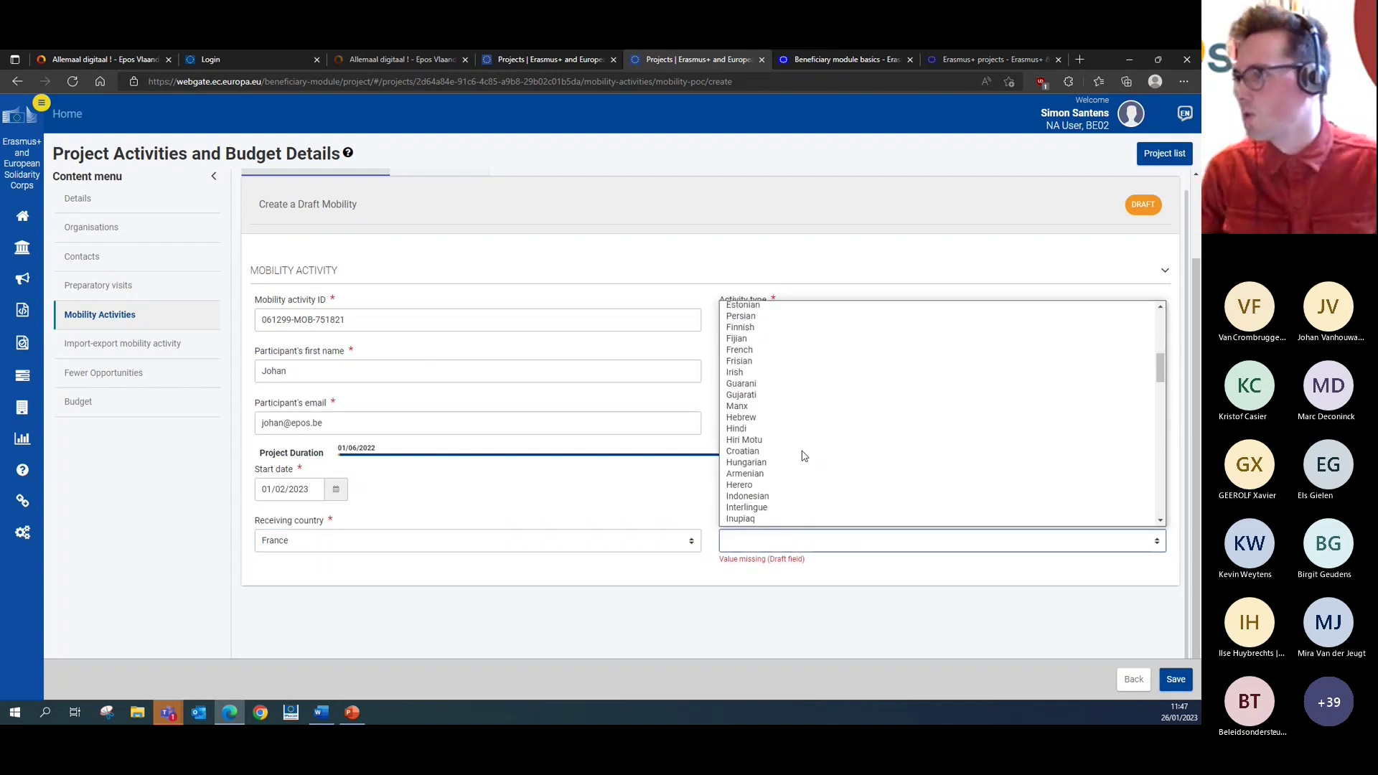
{"action": "key", "text": "f"}
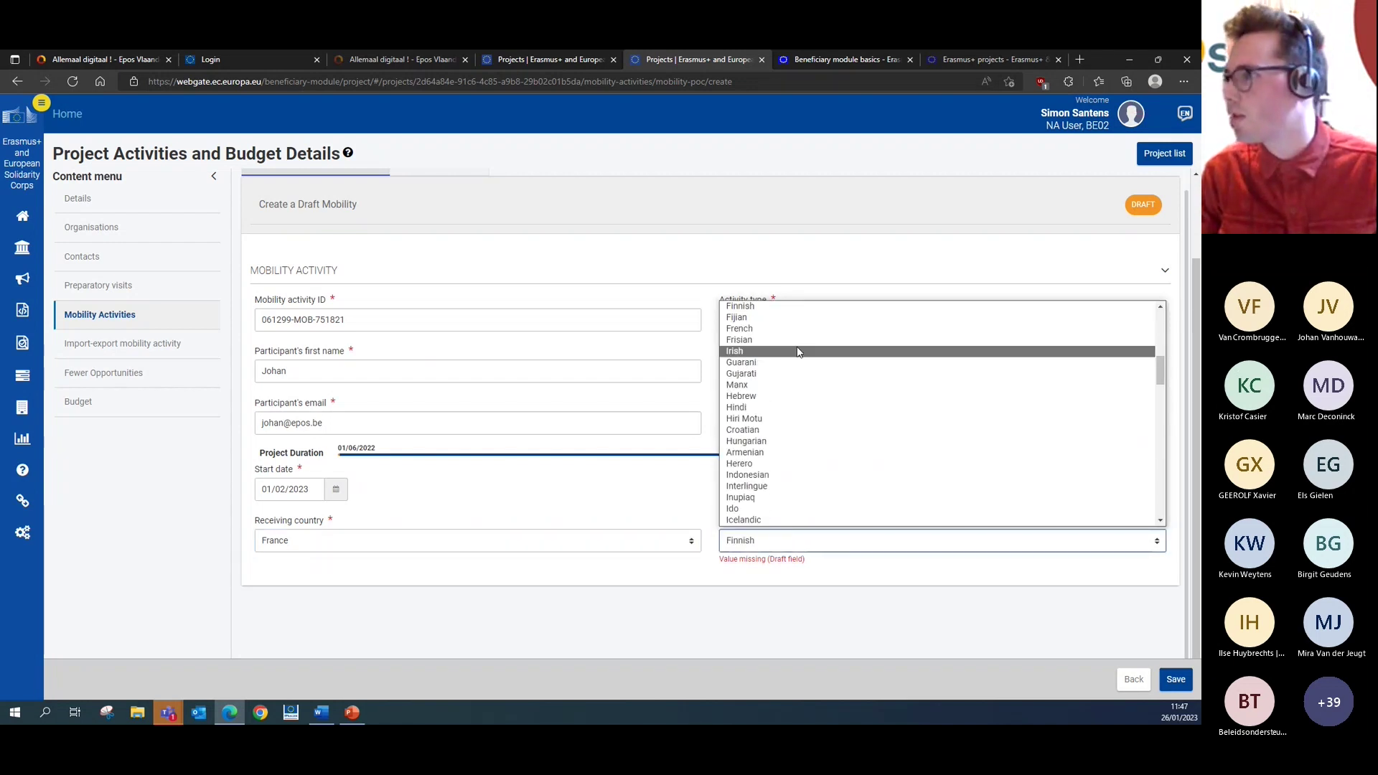
{"action": "scroll", "coordinate": [794, 348], "scroll_direction": "up", "scroll_amount": 1}
{"action": "left_click", "coordinate": [793, 368]}
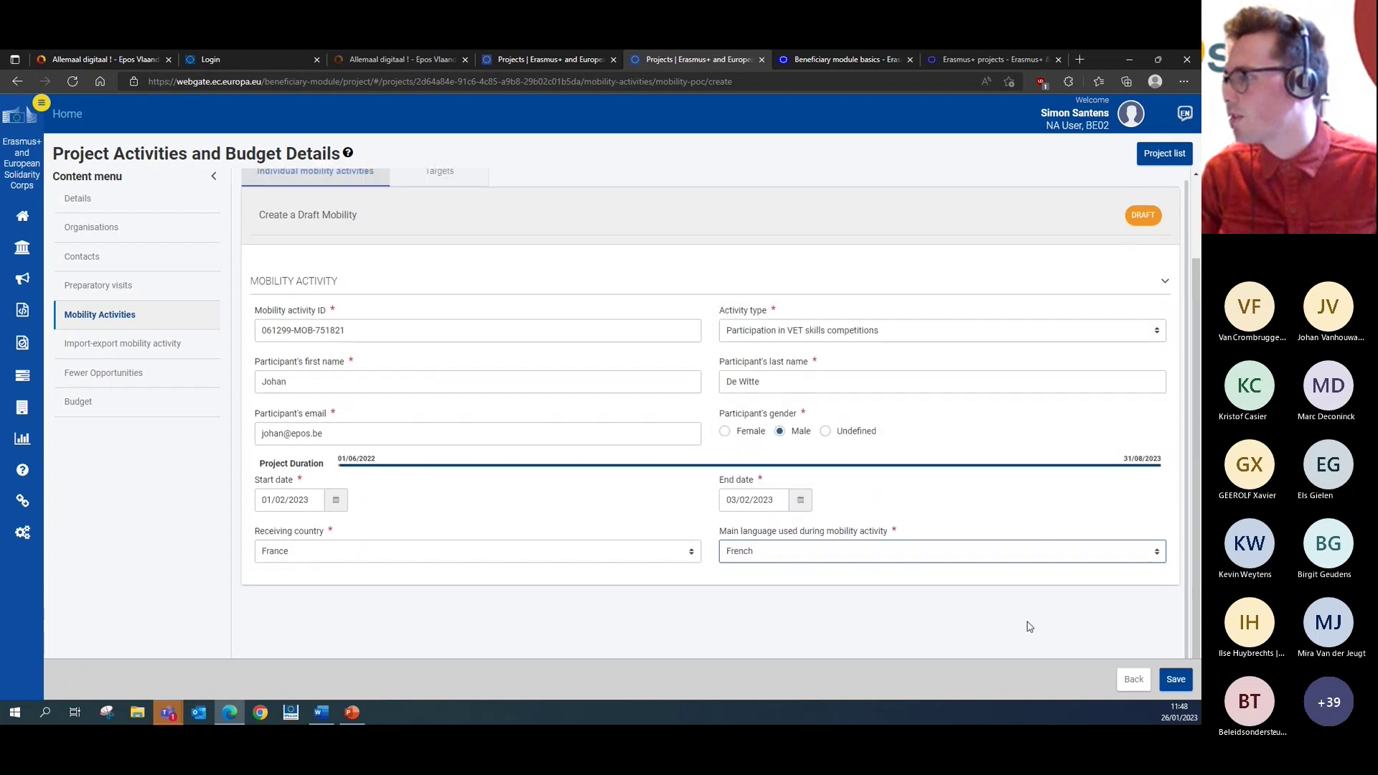
{"action": "left_click", "coordinate": [1177, 681]}
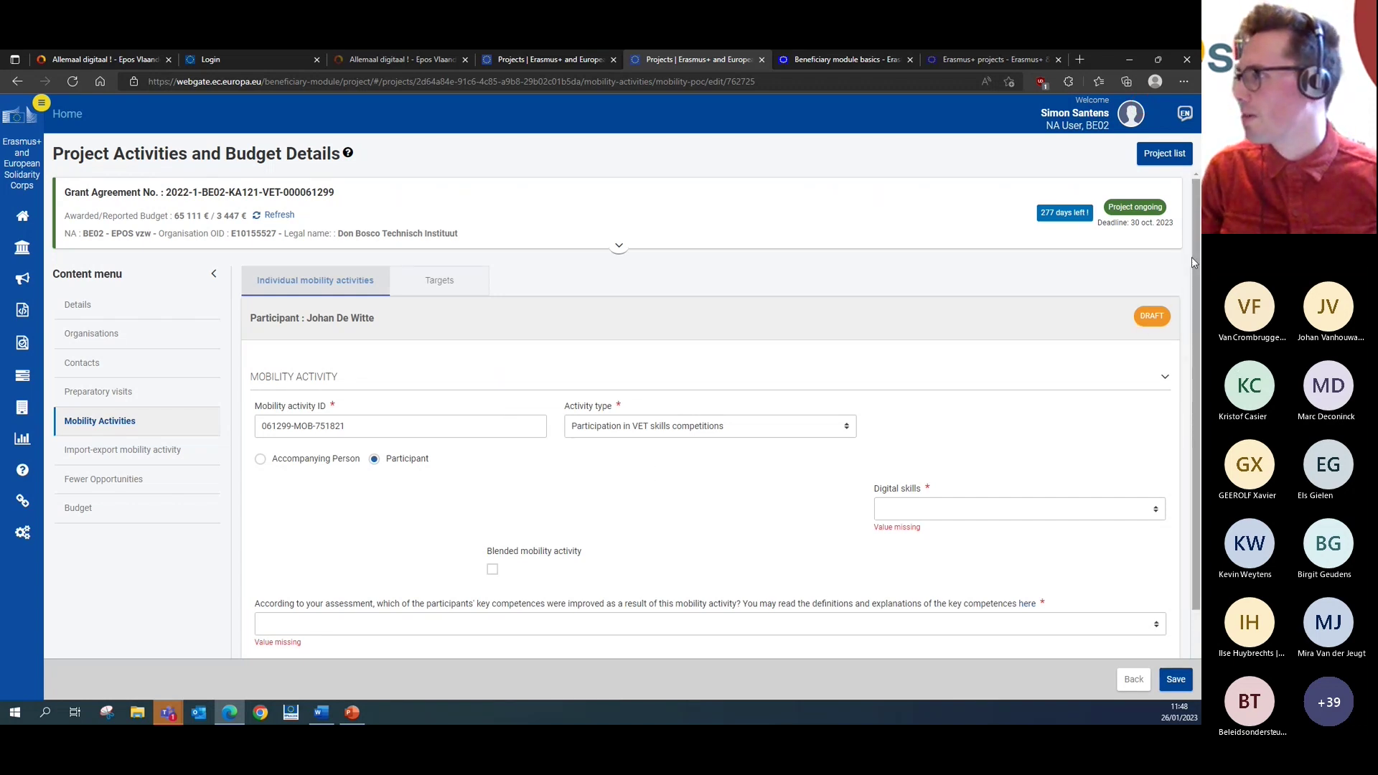
- Choose Basic digital skills in the mobility's Digital skills dropdown
{"action": "scroll", "coordinate": [898, 302], "scroll_direction": "down", "scroll_amount": 1}
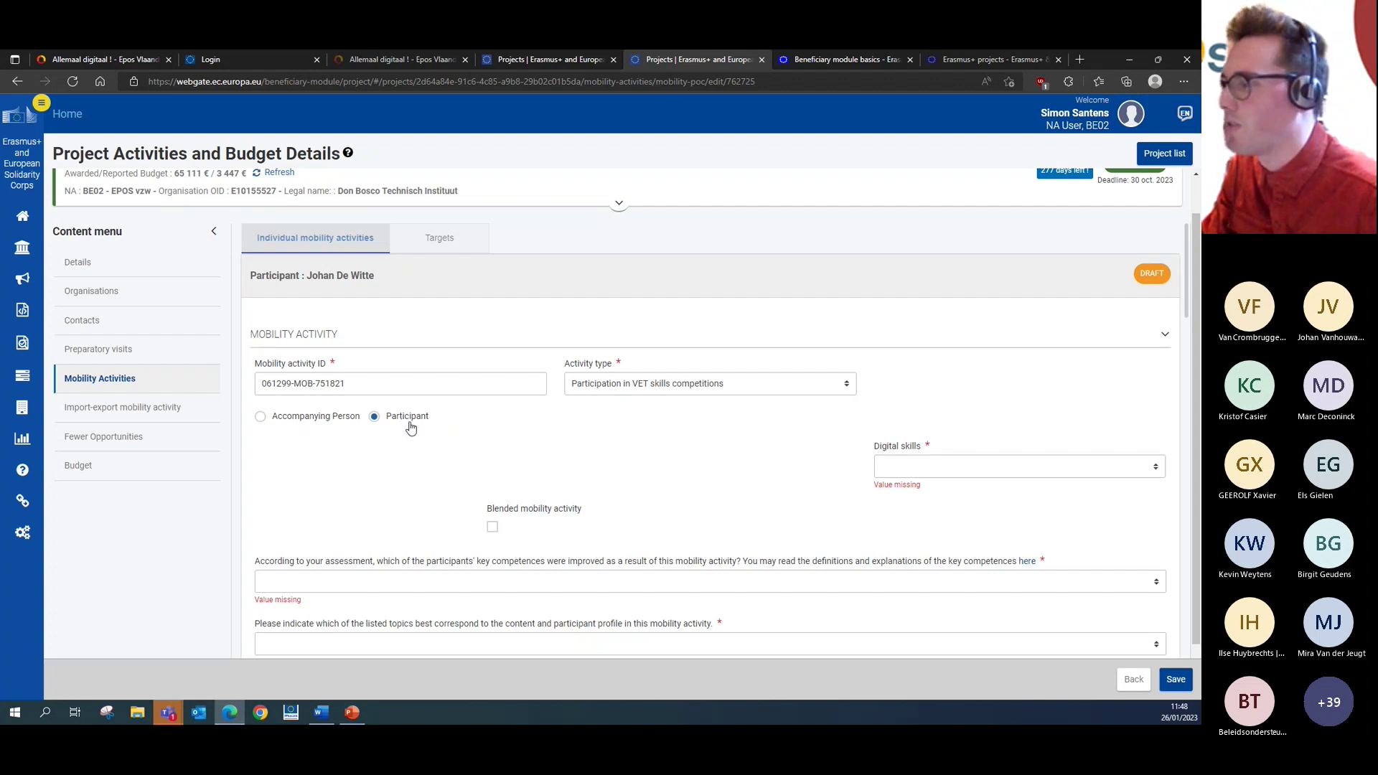
{"action": "scroll", "coordinate": [572, 417], "scroll_direction": "down", "scroll_amount": 1}
{"action": "left_click", "coordinate": [944, 406]}
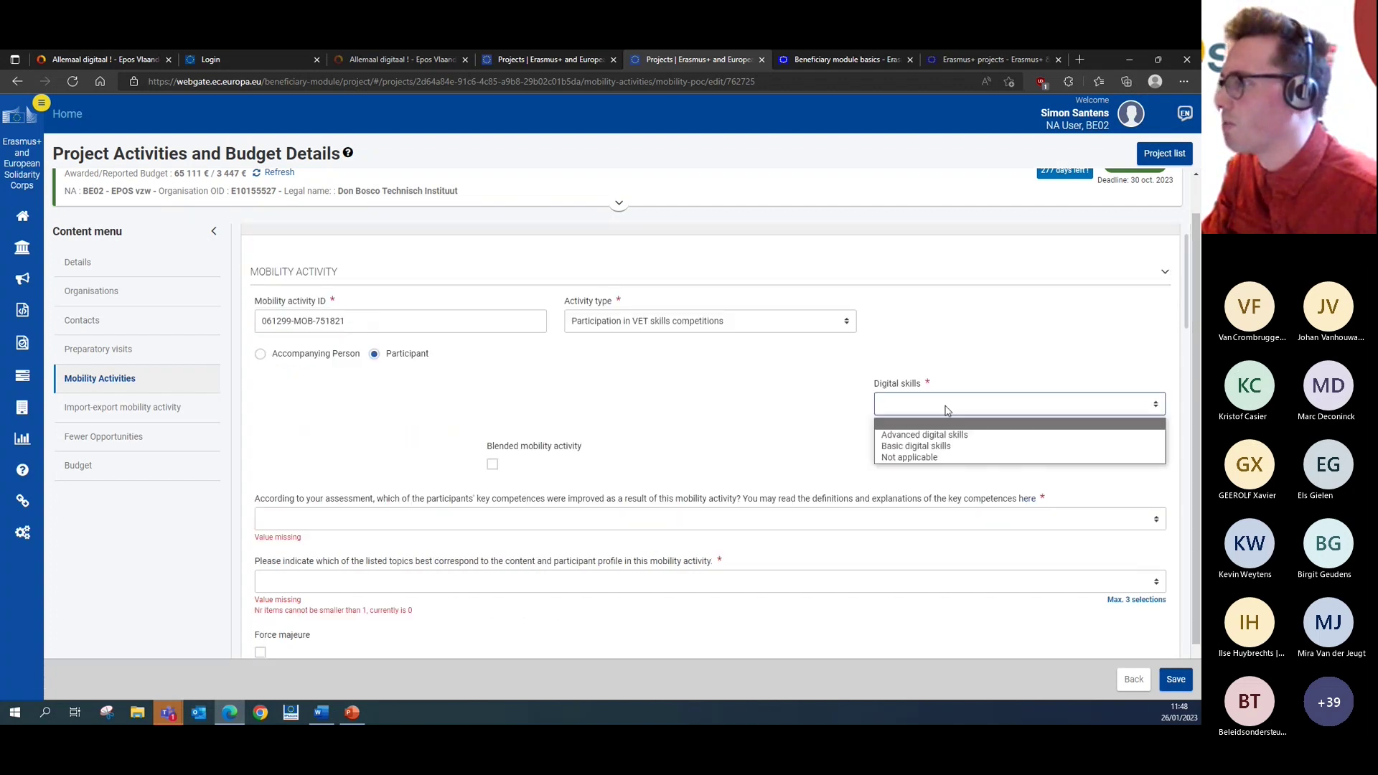
{"action": "left_click", "coordinate": [958, 446]}
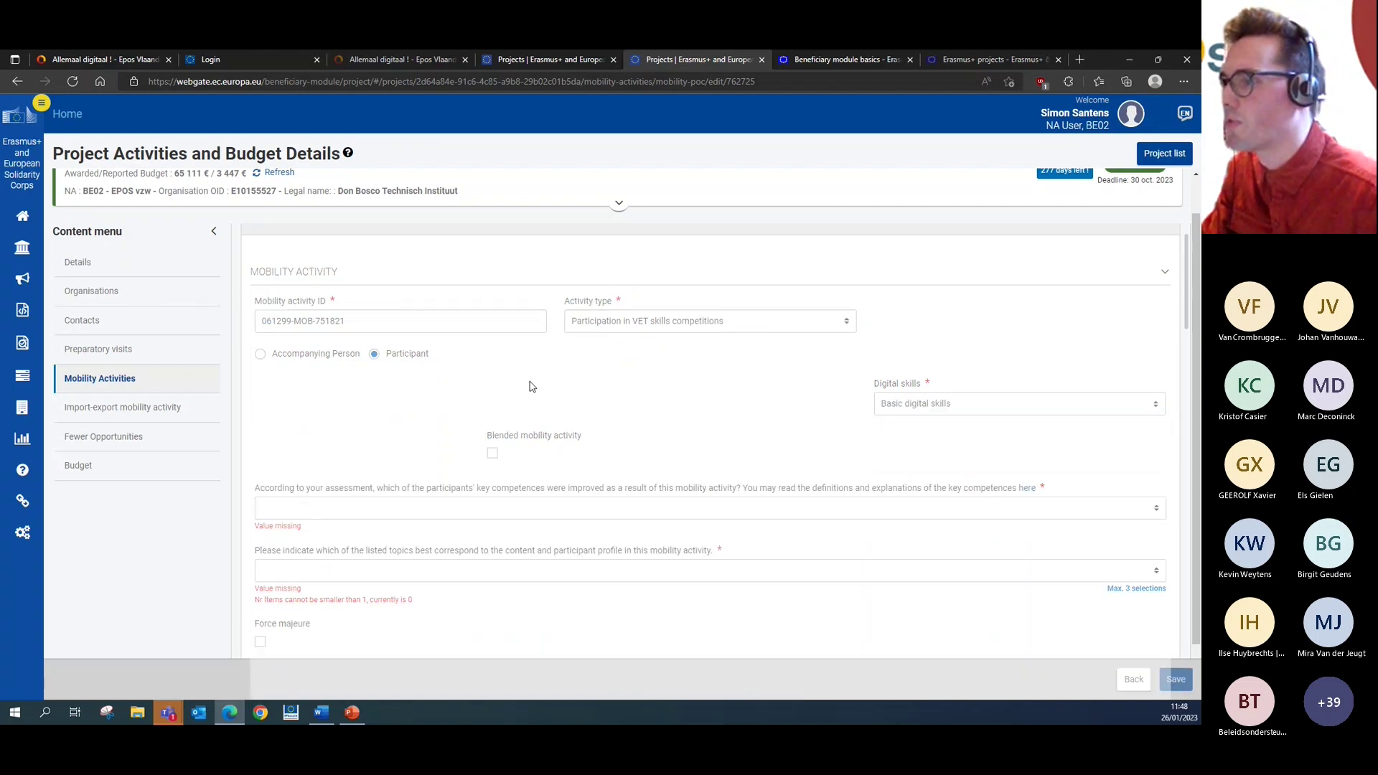
{"action": "scroll", "coordinate": [546, 384], "scroll_direction": "down", "scroll_amount": 15}
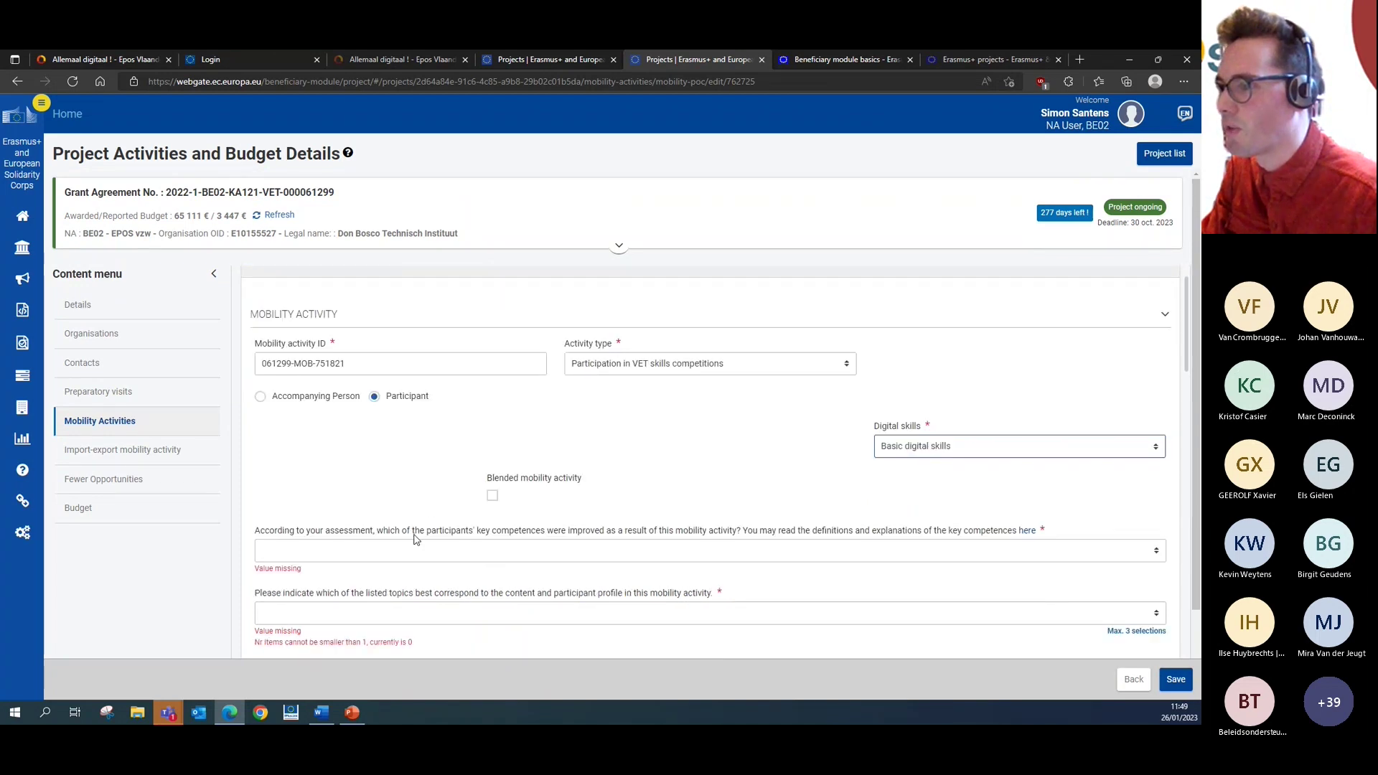
- Add Literacy as the improved key competence
{"action": "left_click", "coordinate": [425, 551]}
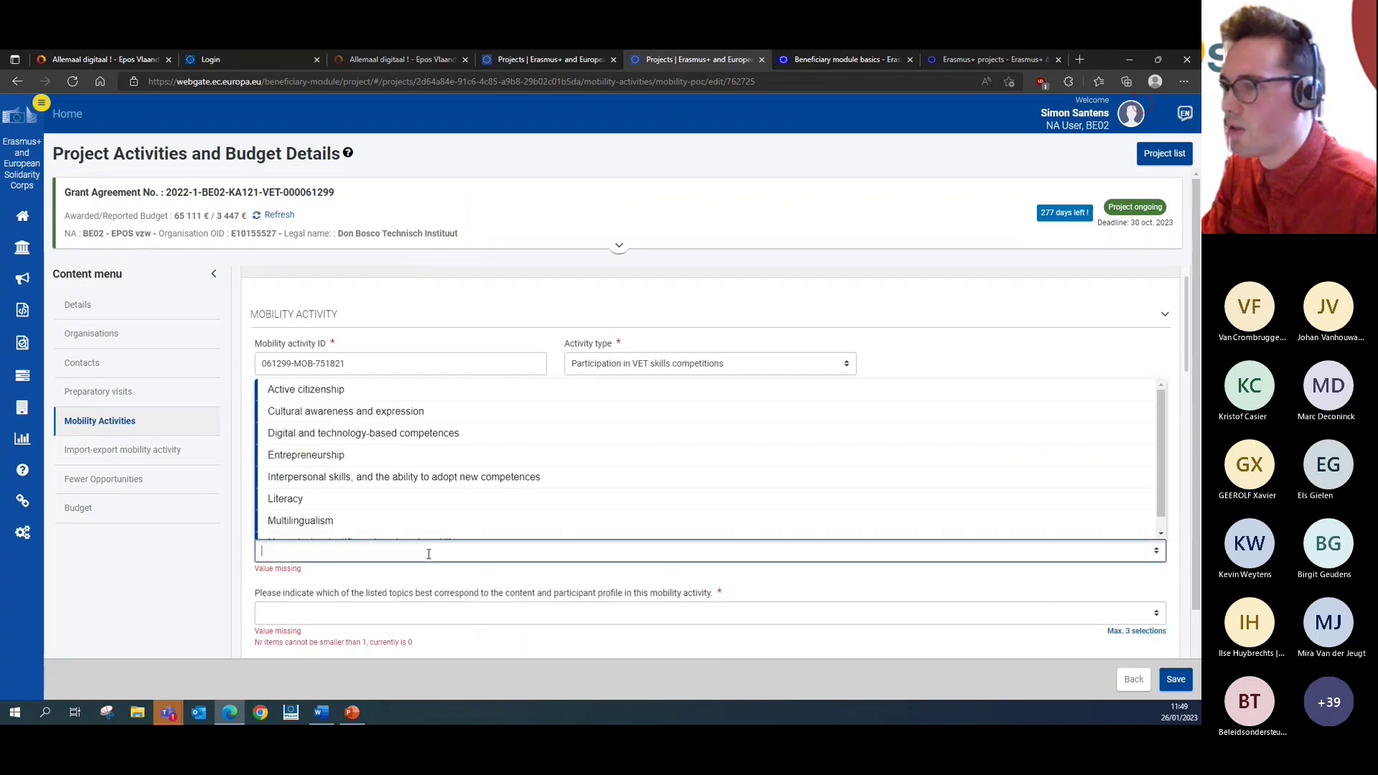
{"action": "left_click", "coordinate": [426, 500]}
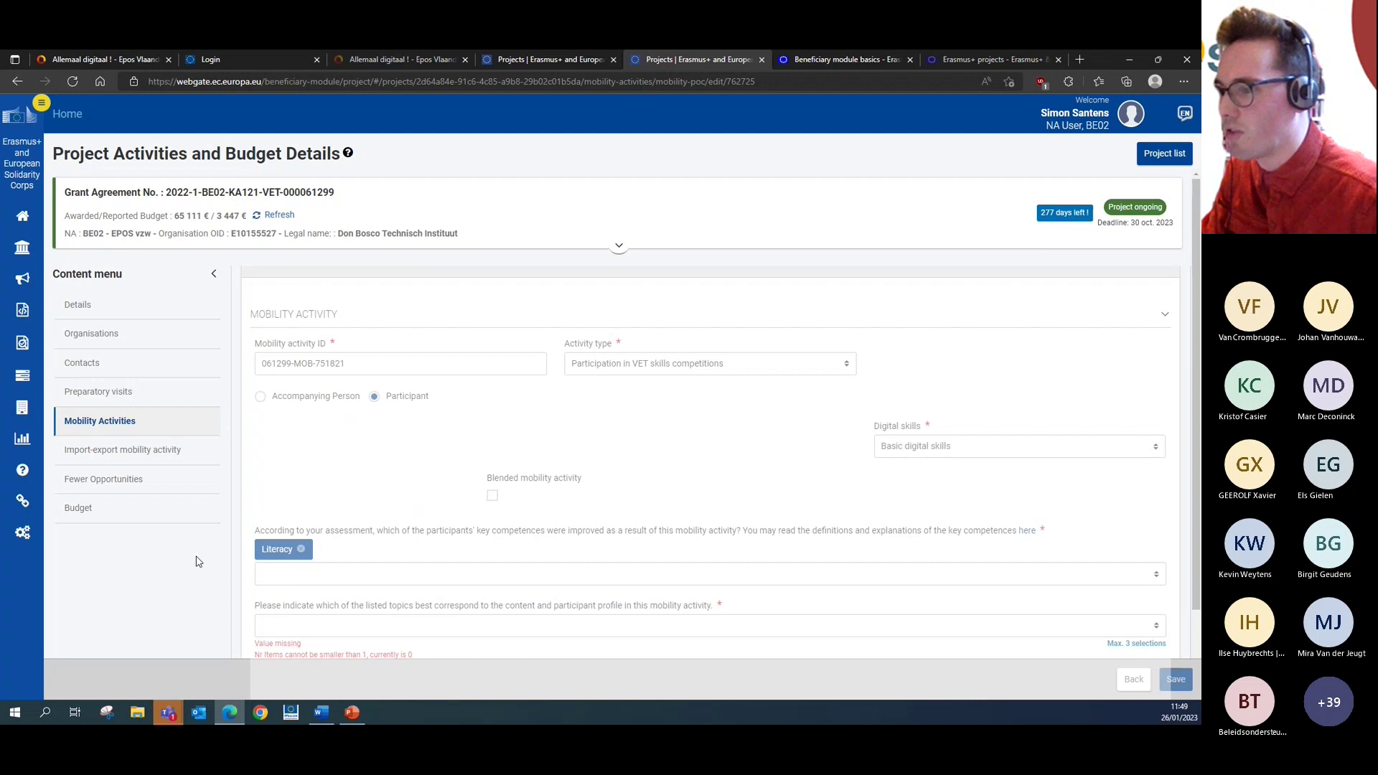
{"action": "scroll", "coordinate": [391, 538], "scroll_direction": "down", "scroll_amount": 1}
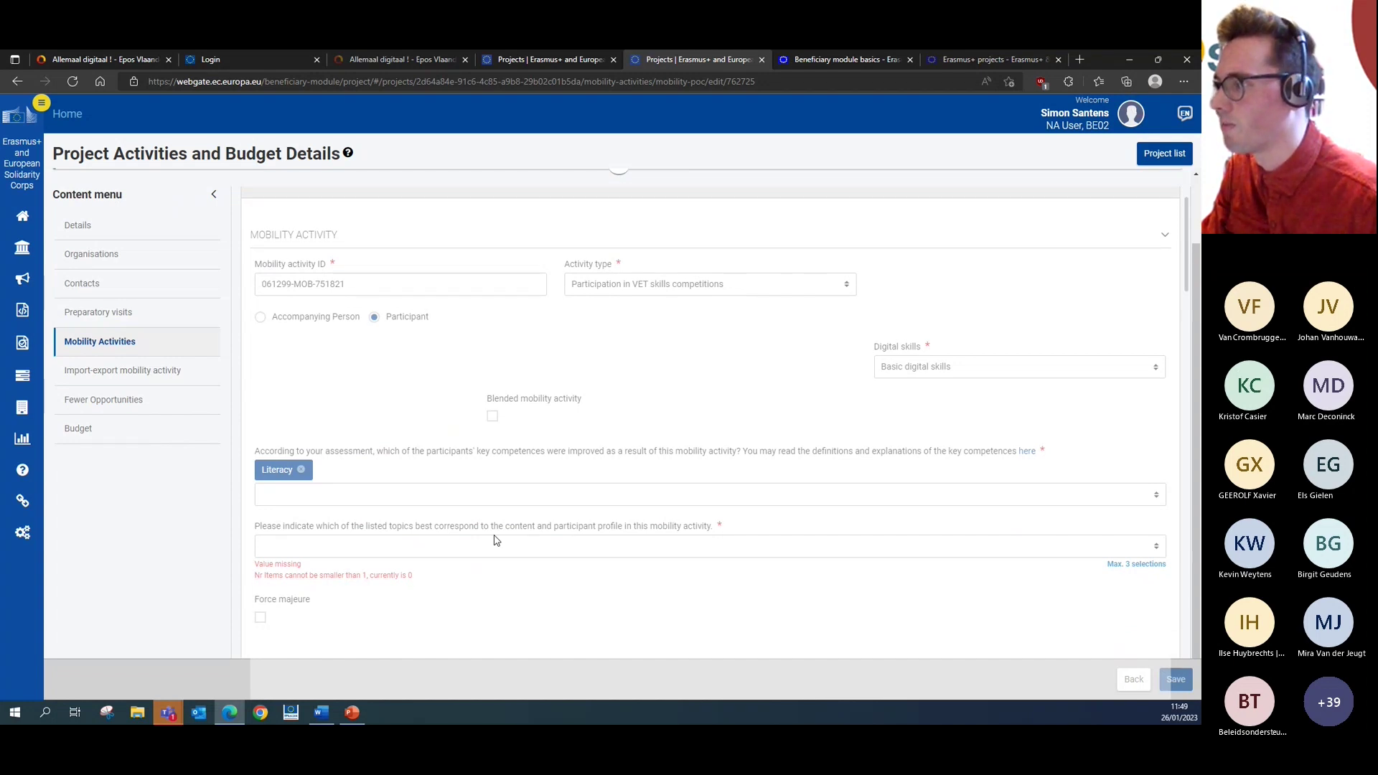
{"action": "left_click", "coordinate": [494, 539]}
{"action": "left_click", "coordinate": [244, 539]}
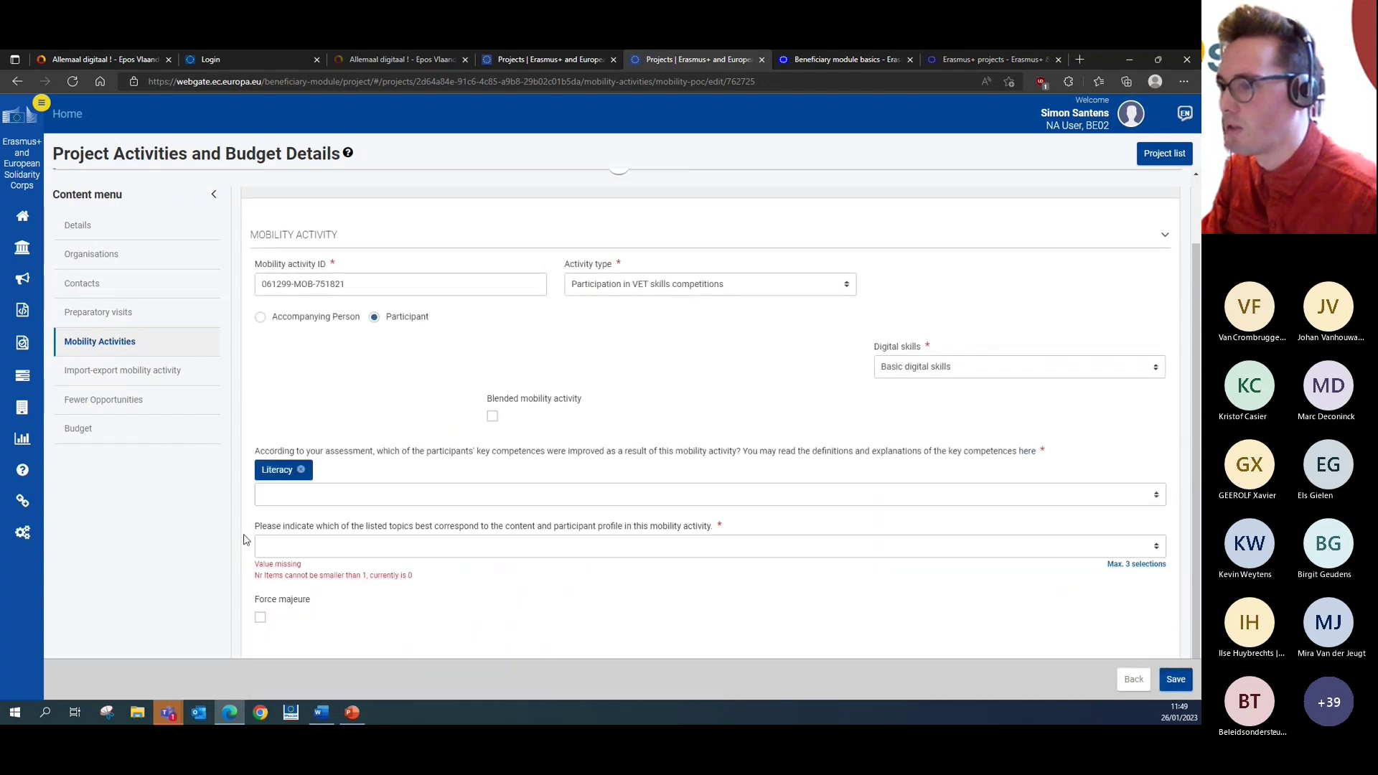
- Add Promoting gender equality as the mobility topic
{"action": "left_click", "coordinate": [517, 547]}
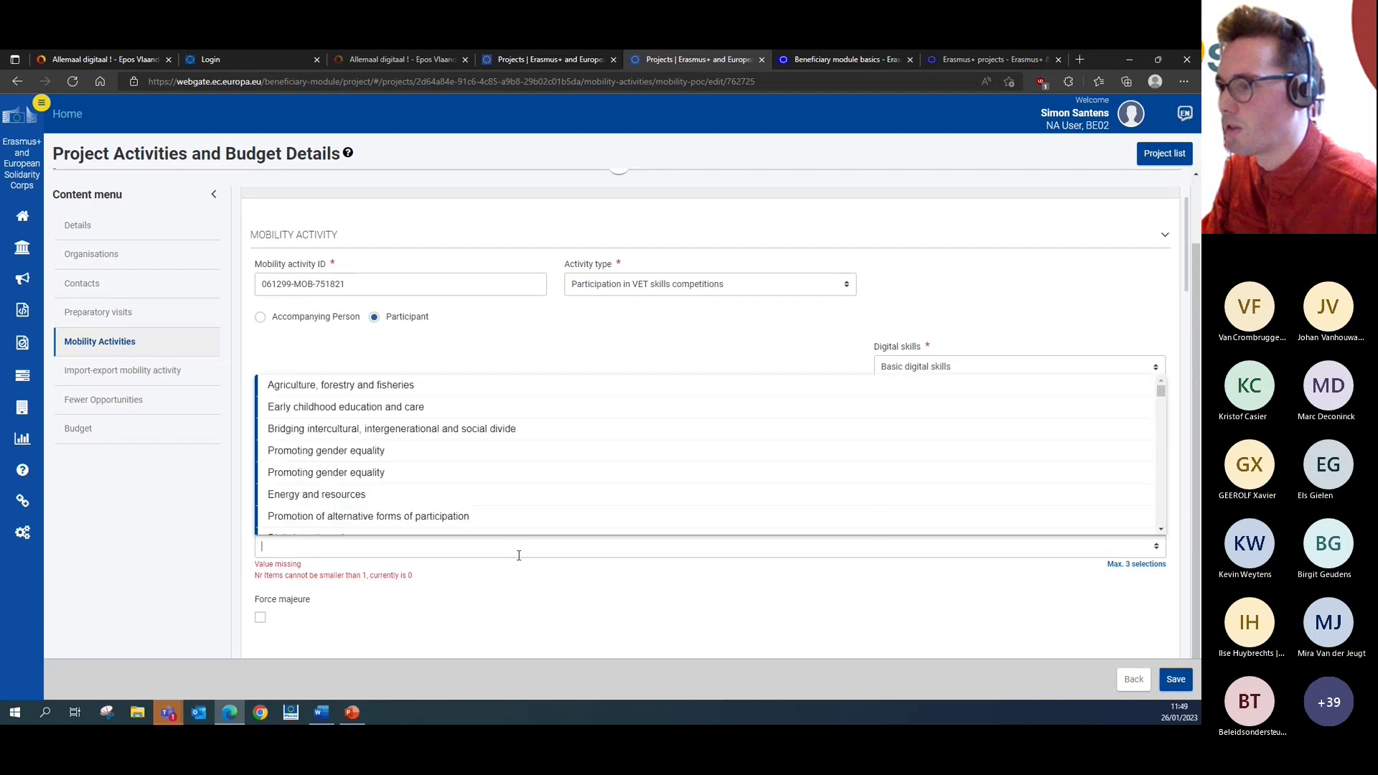
{"action": "left_click", "coordinate": [518, 475]}
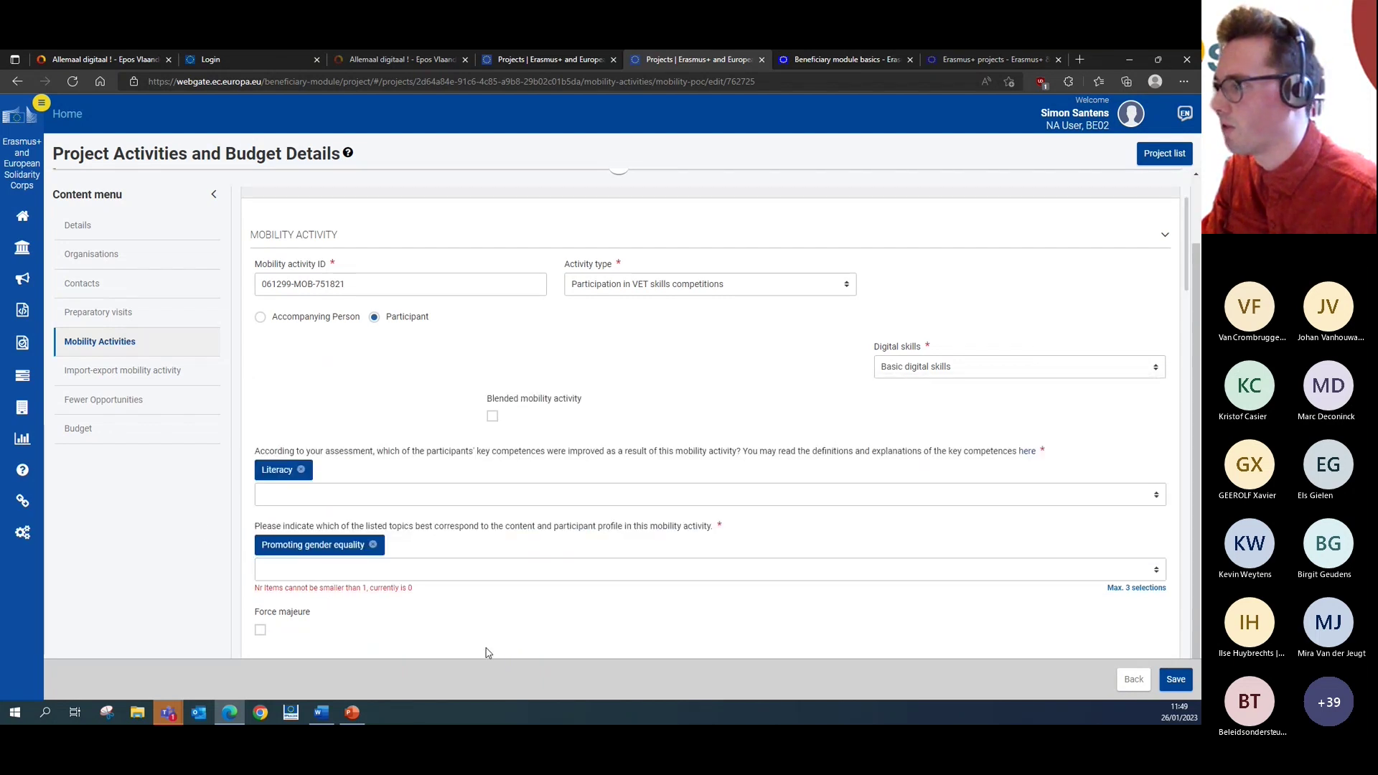
{"action": "scroll", "coordinate": [491, 644], "scroll_direction": "down", "scroll_amount": 1}
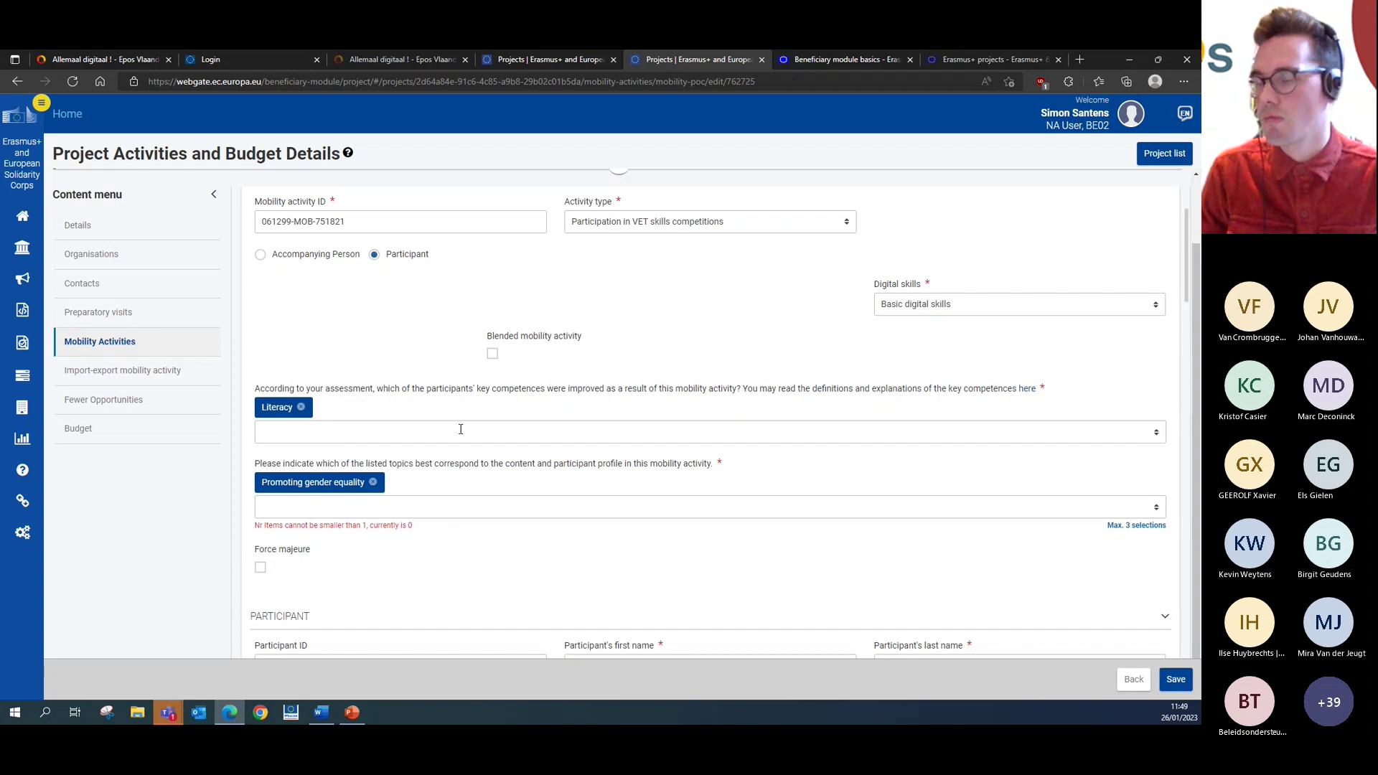
{"action": "scroll", "coordinate": [547, 384], "scroll_direction": "up", "scroll_amount": 1}
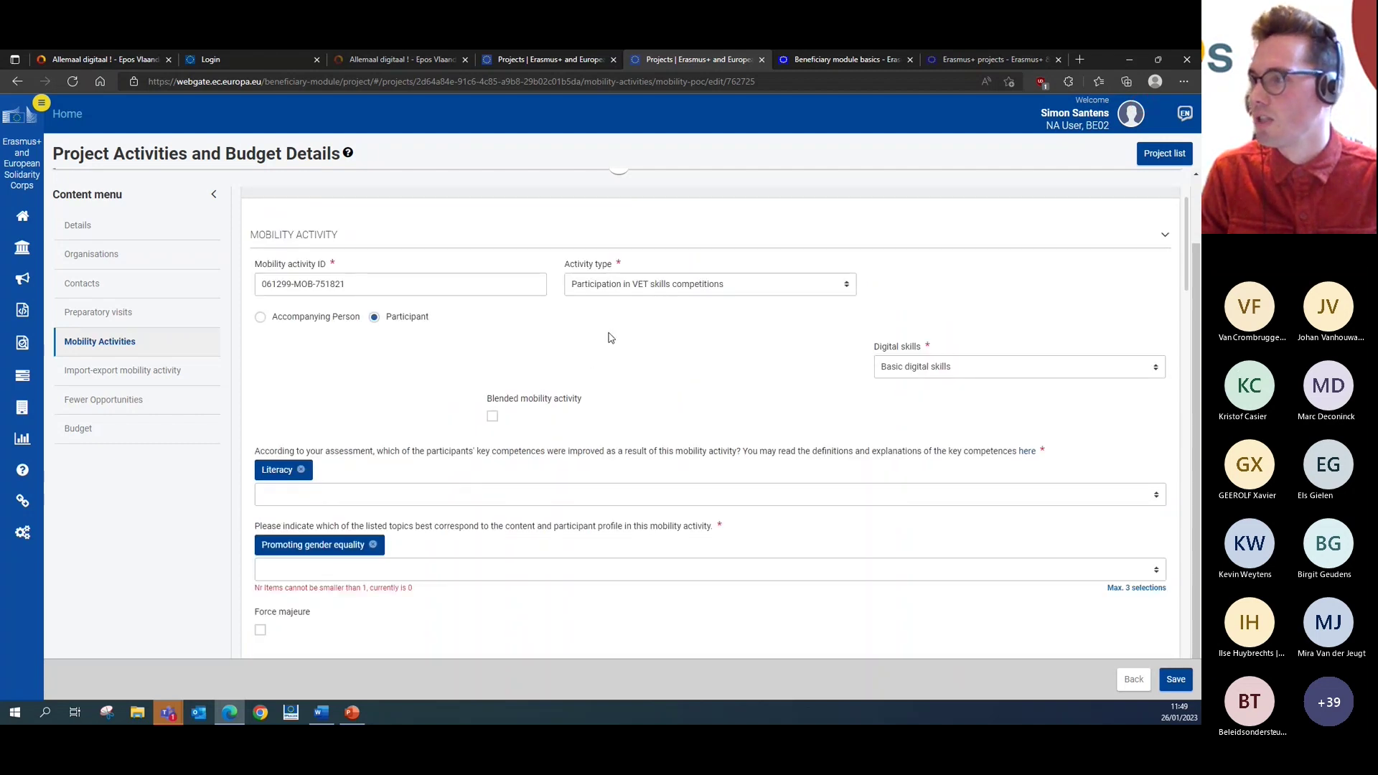
- Change the activity type to Short-term learning mobility of VET learners
{"action": "left_click", "coordinate": [630, 292]}
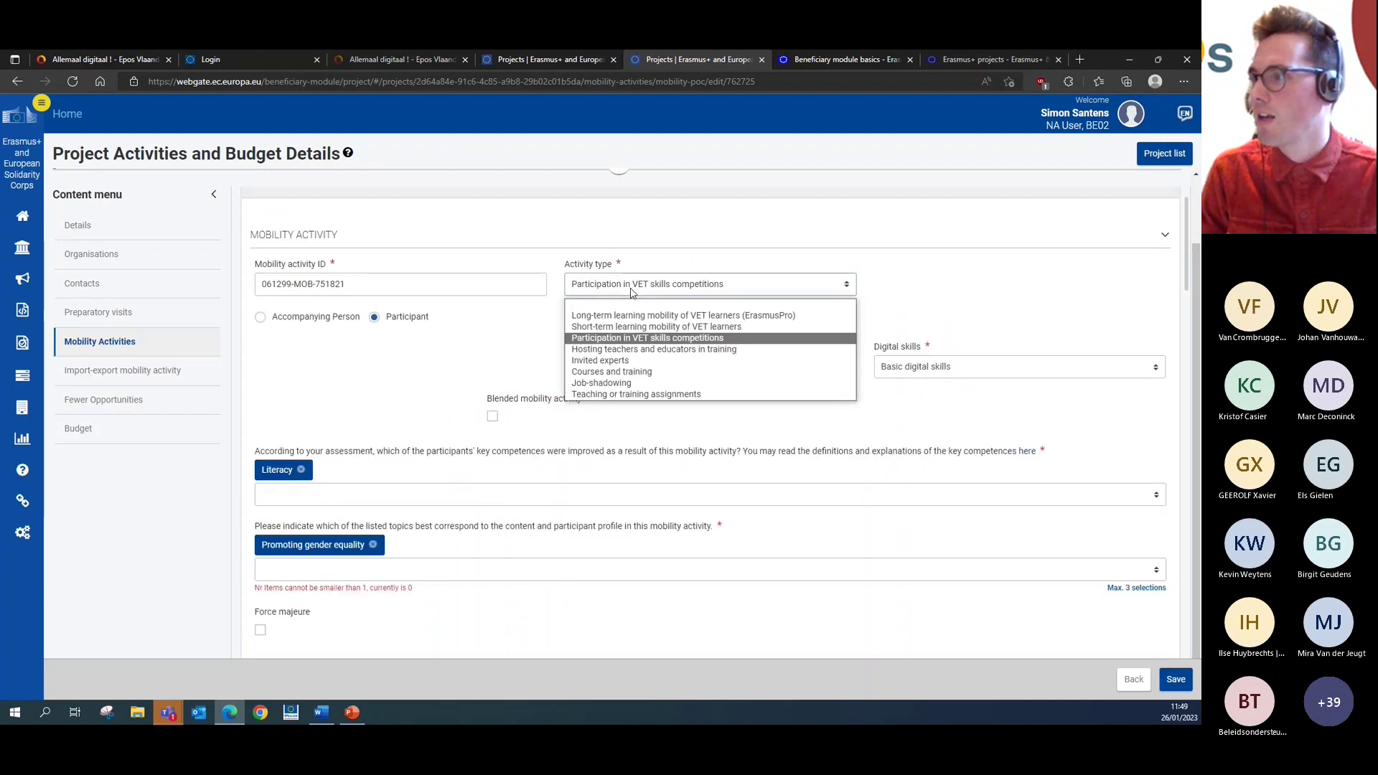
{"action": "left_click", "coordinate": [635, 327]}
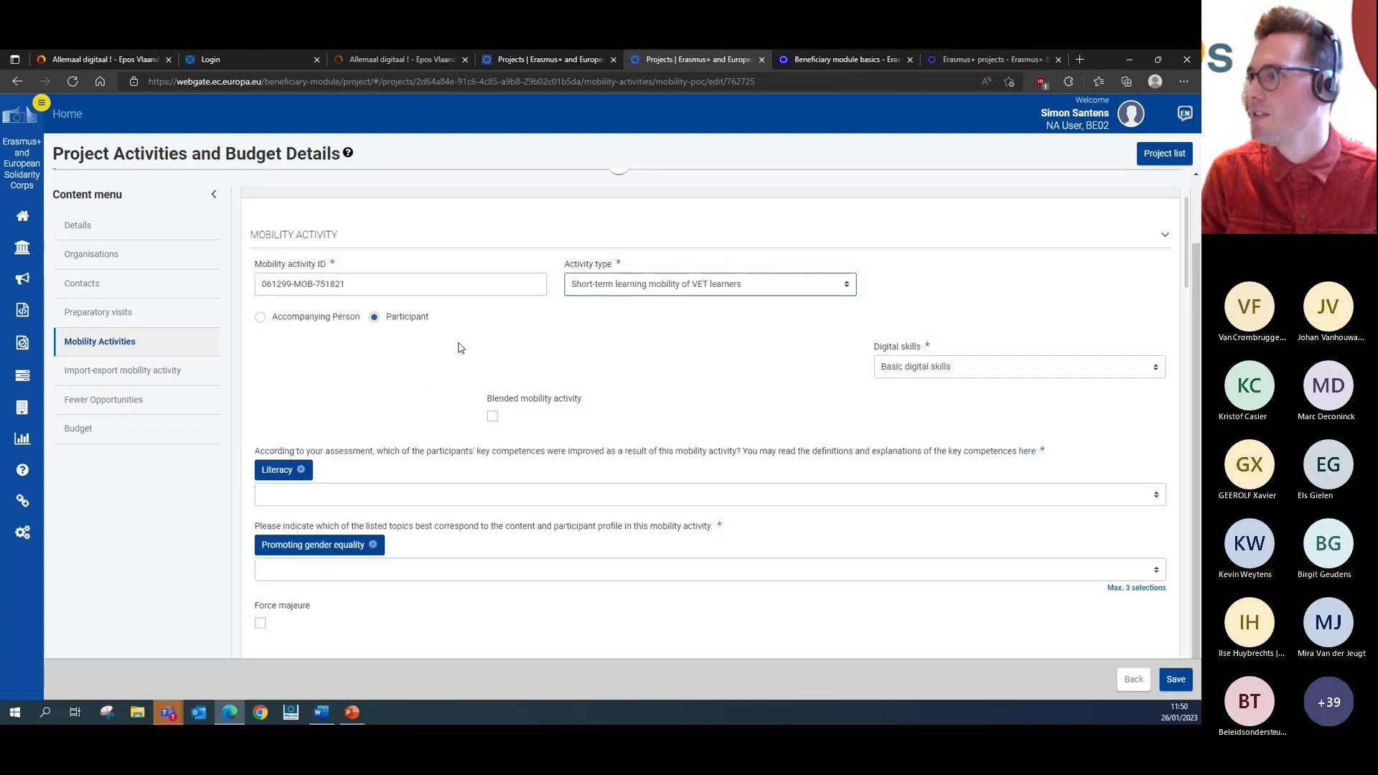
{"action": "scroll", "coordinate": [644, 359], "scroll_direction": "down", "scroll_amount": 1}
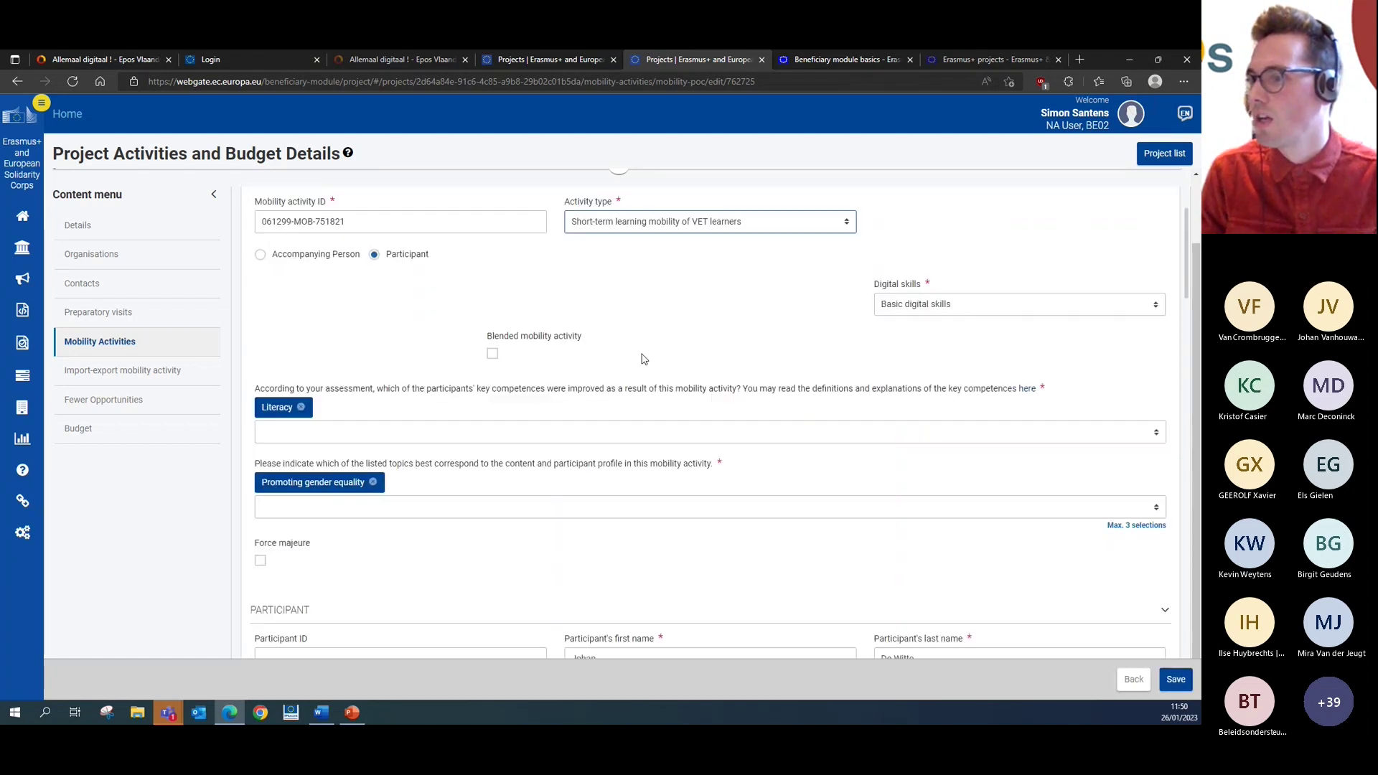
{"action": "scroll", "coordinate": [643, 359], "scroll_direction": "up", "scroll_amount": 1}
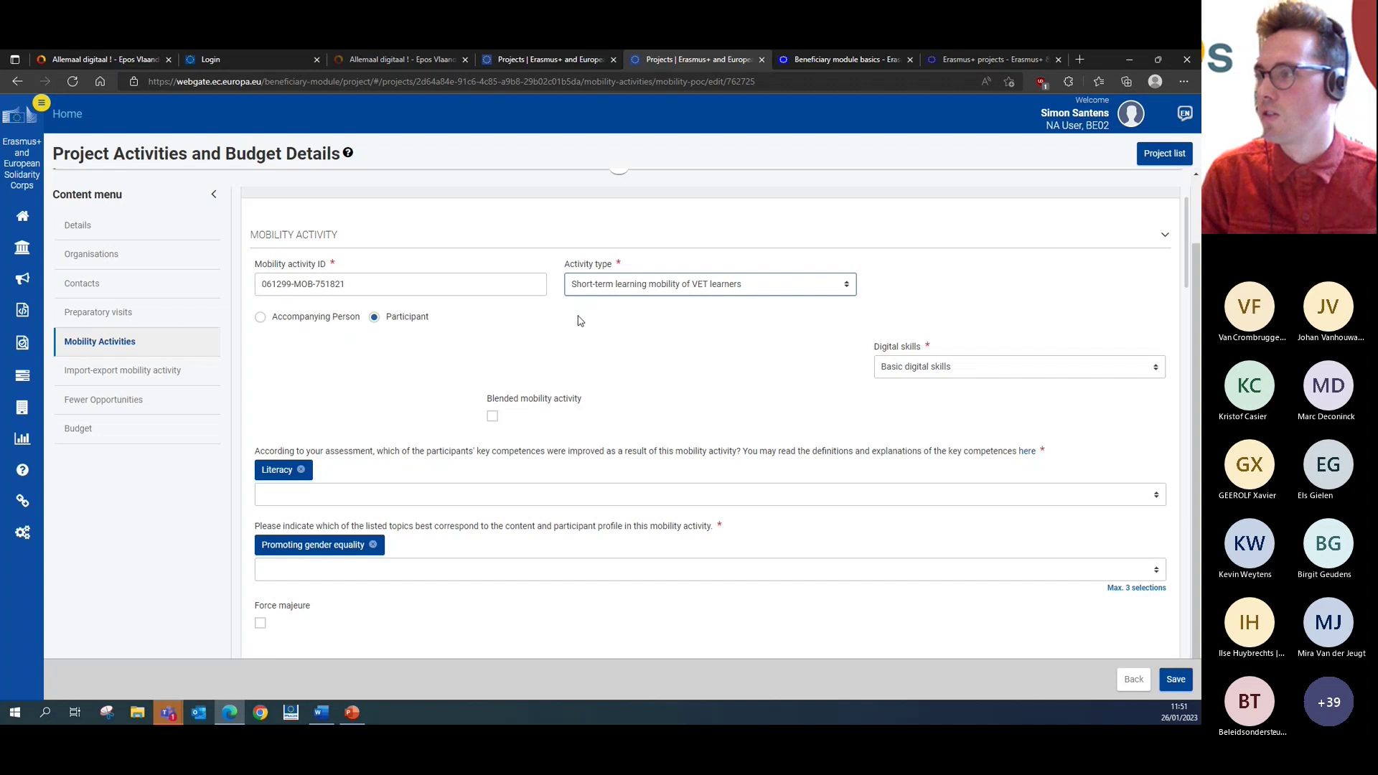
- Restore the activity type to Participation in VET skills competitions
{"action": "left_click", "coordinate": [681, 287]}
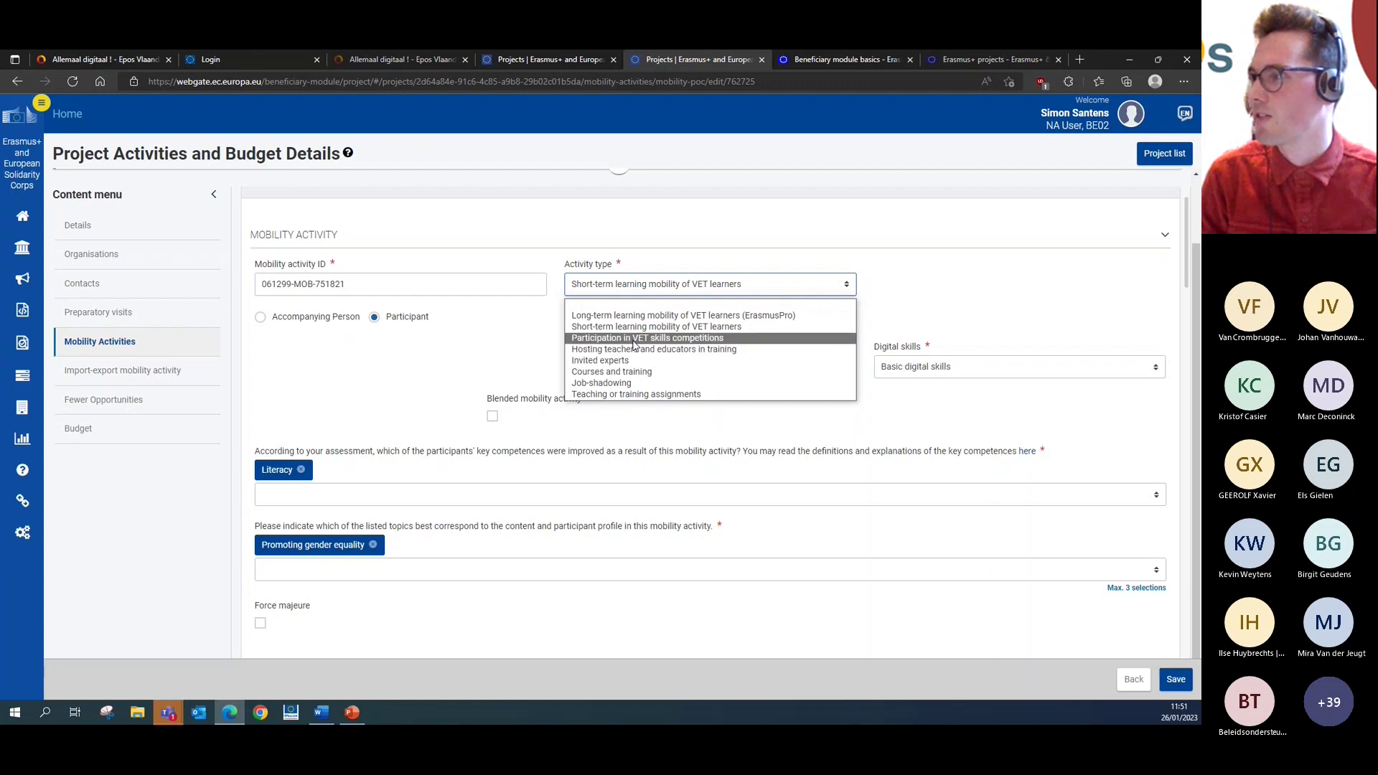
{"action": "left_click", "coordinate": [603, 326]}
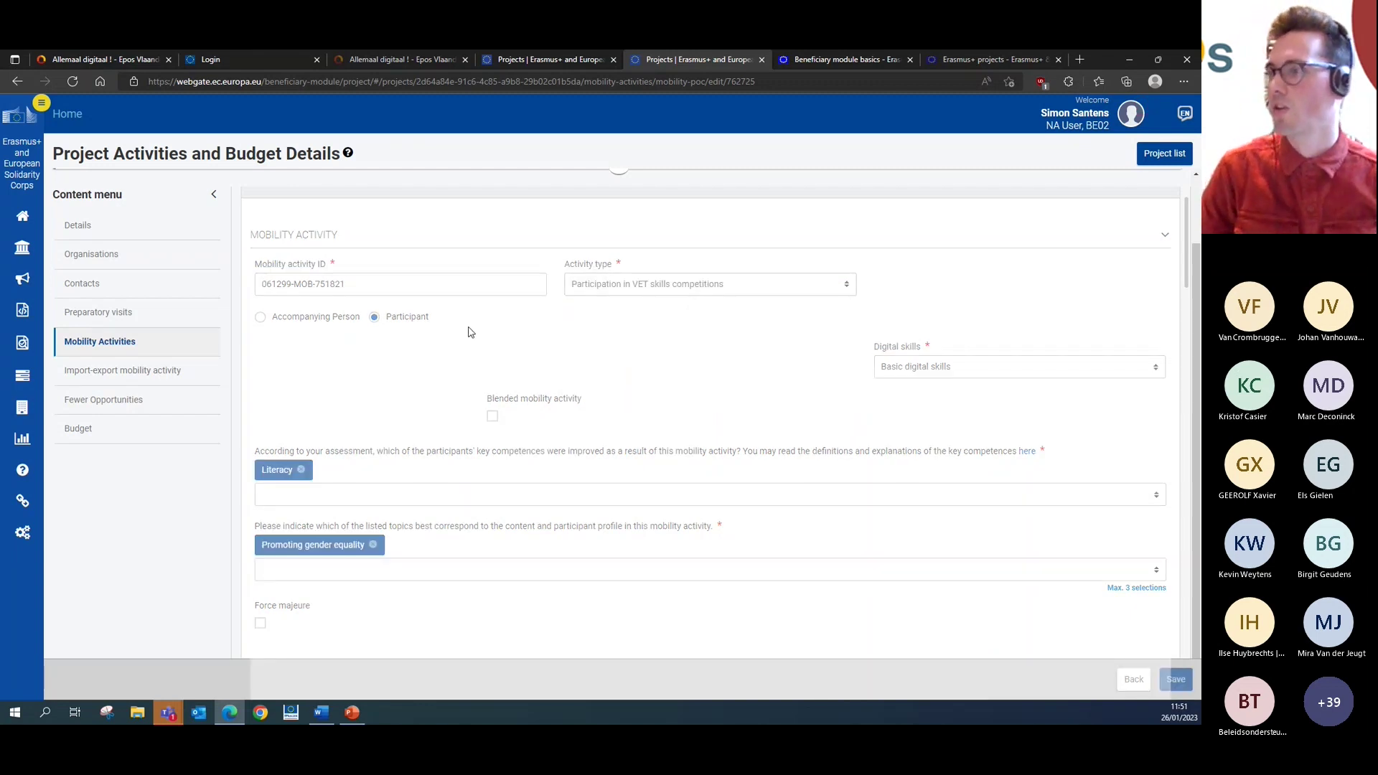
{"action": "scroll", "coordinate": [456, 316], "scroll_direction": "down", "scroll_amount": 3}
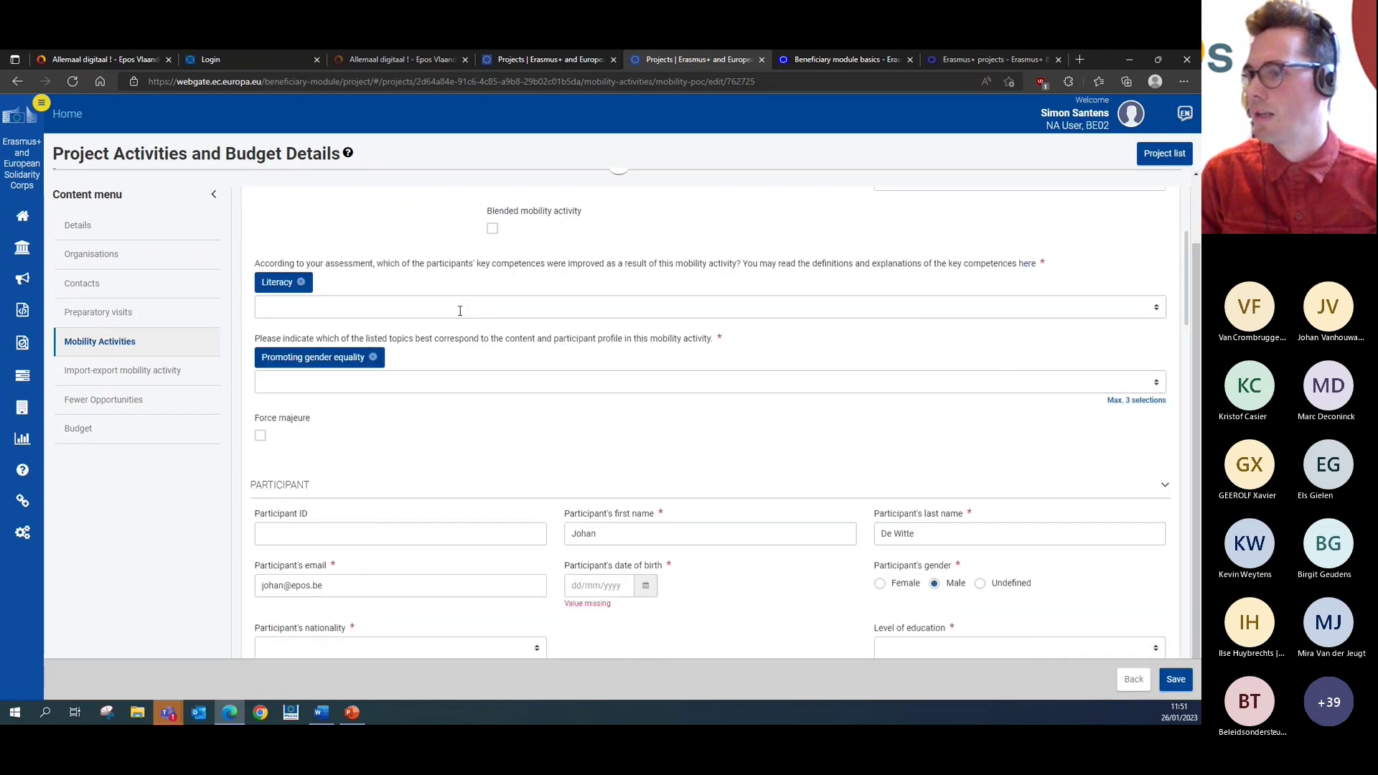
{"action": "scroll", "coordinate": [460, 310], "scroll_direction": "down", "scroll_amount": 3}
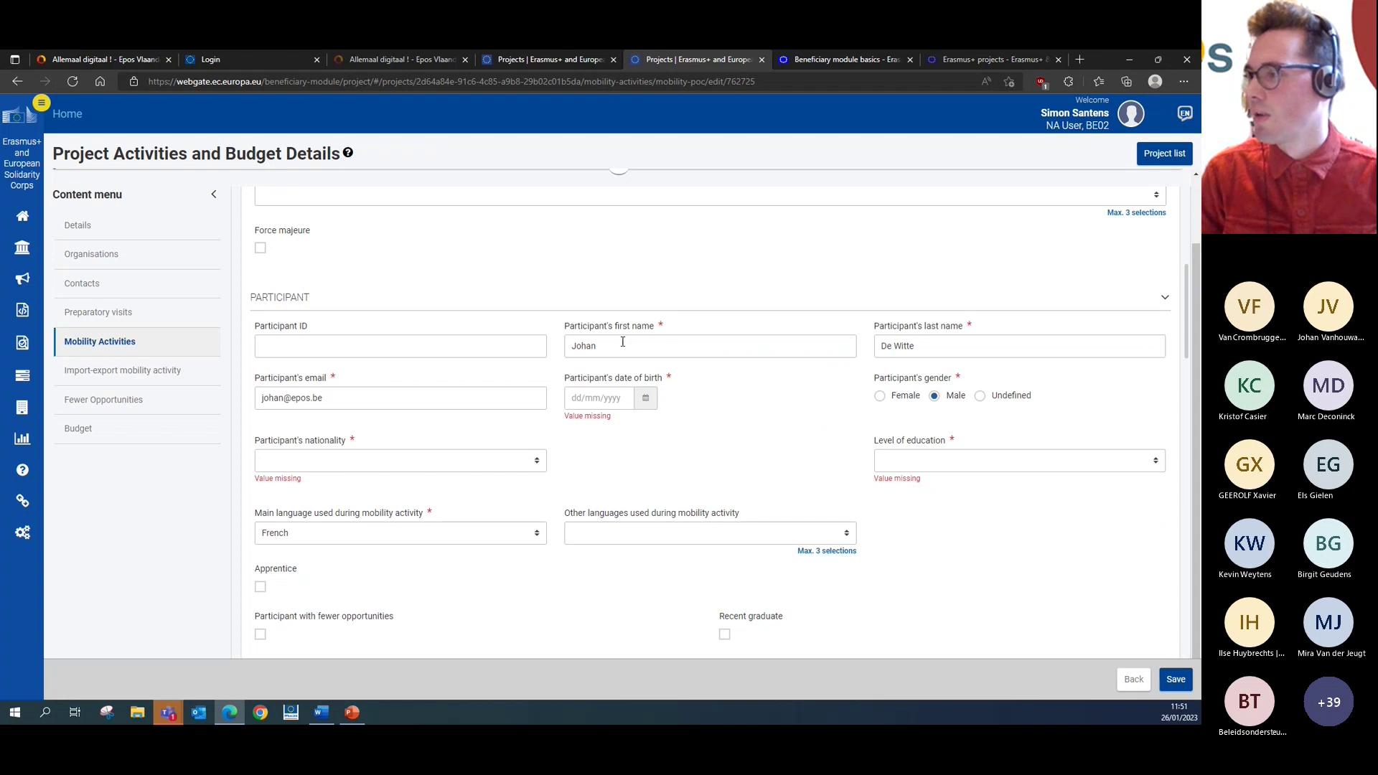
{"action": "left_click", "coordinate": [645, 398]}
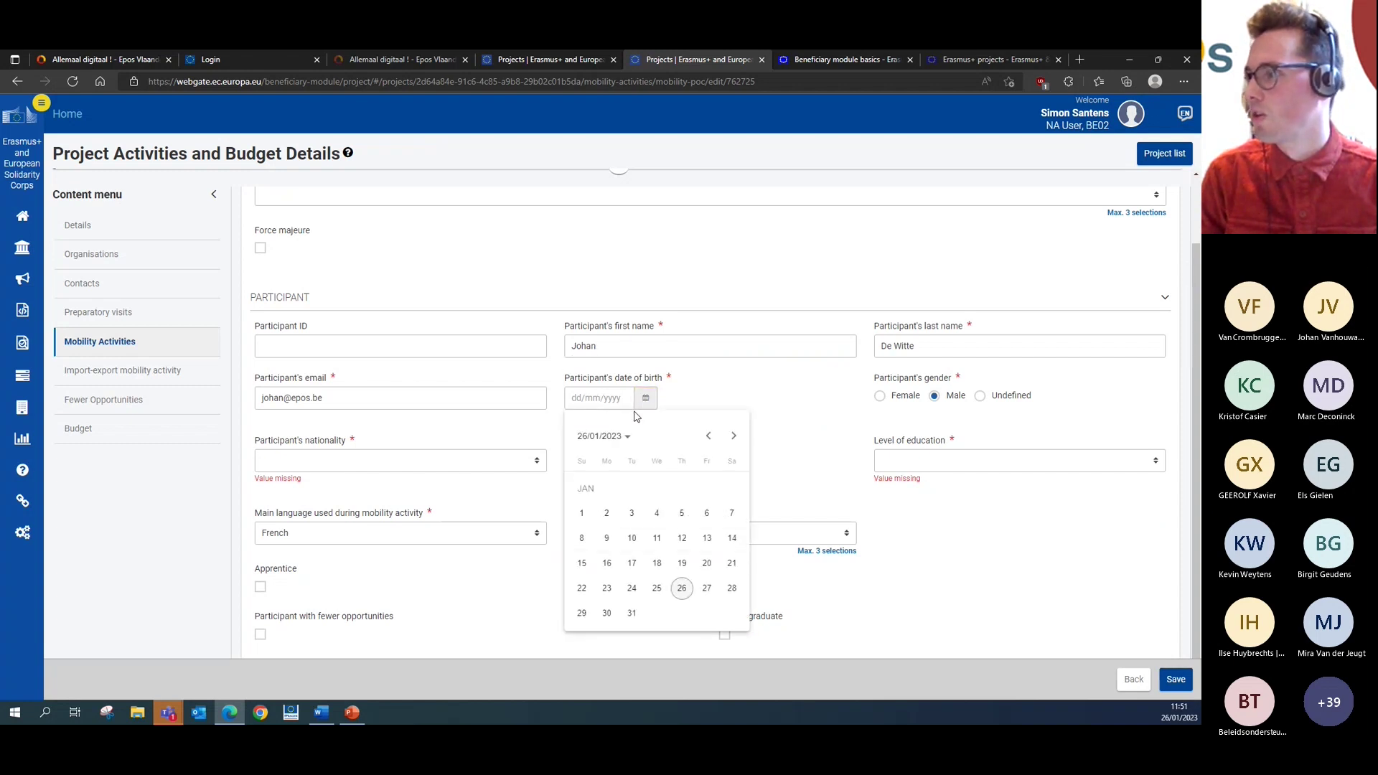
{"action": "left_click", "coordinate": [706, 436]}
{"action": "left_click", "coordinate": [602, 436]}
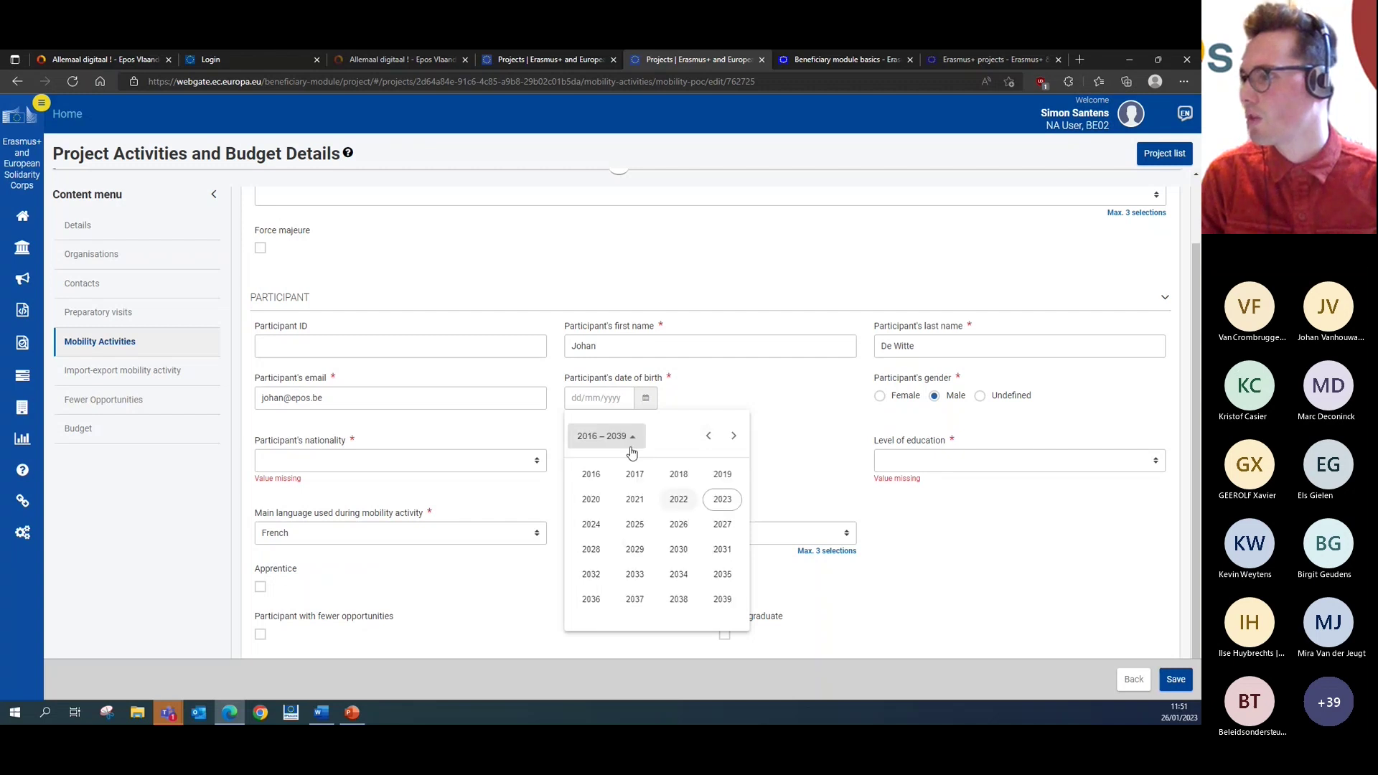
{"action": "left_click", "coordinate": [709, 441]}
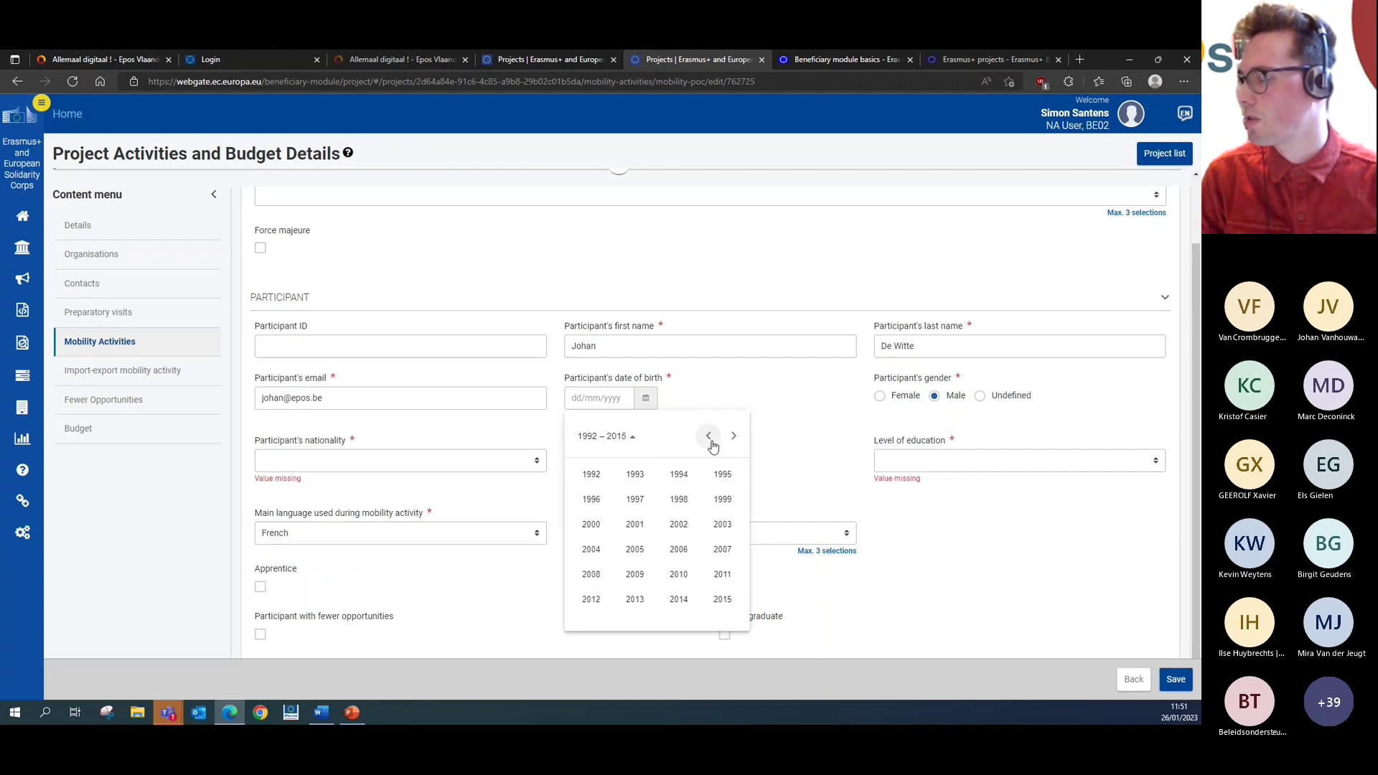
{"action": "left_click", "coordinate": [594, 476]}
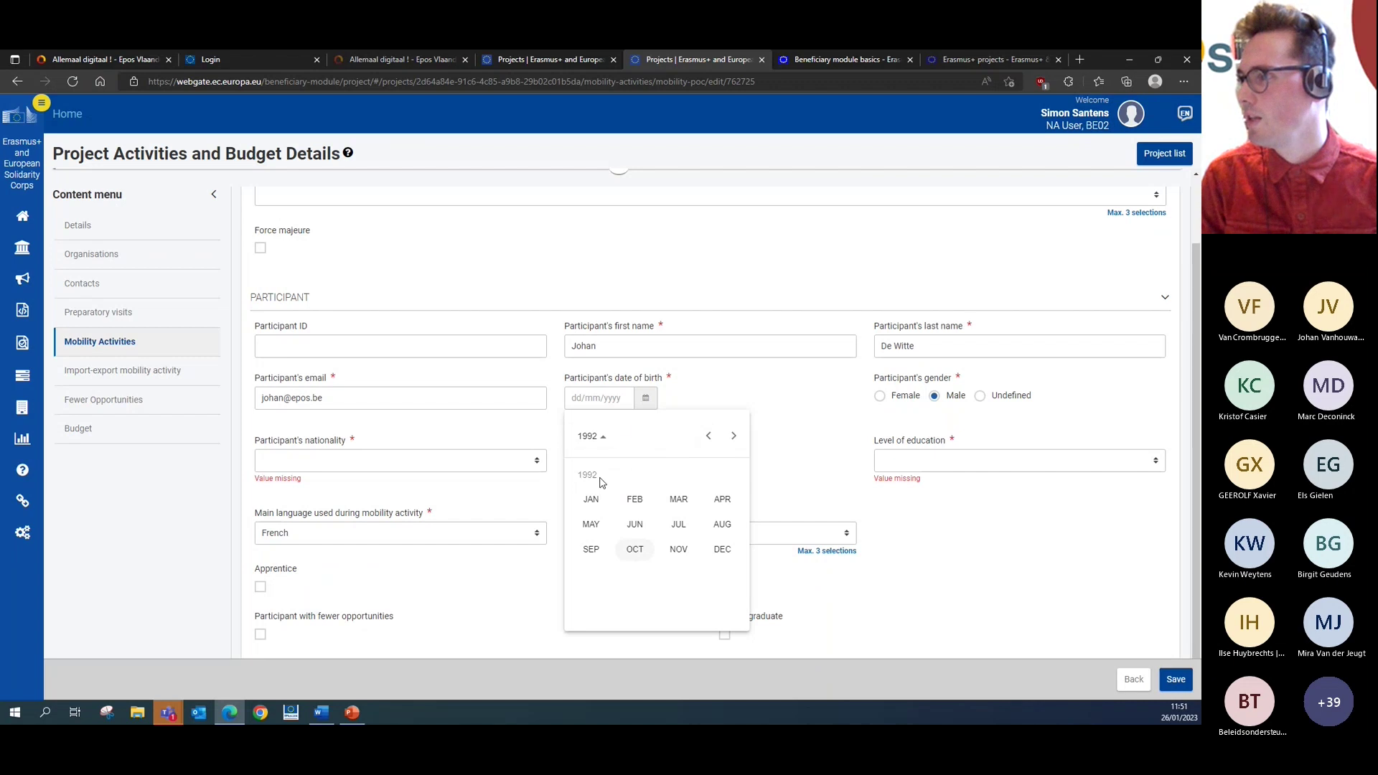
{"action": "left_click", "coordinate": [645, 404]}
{"action": "left_click", "coordinate": [642, 398]}
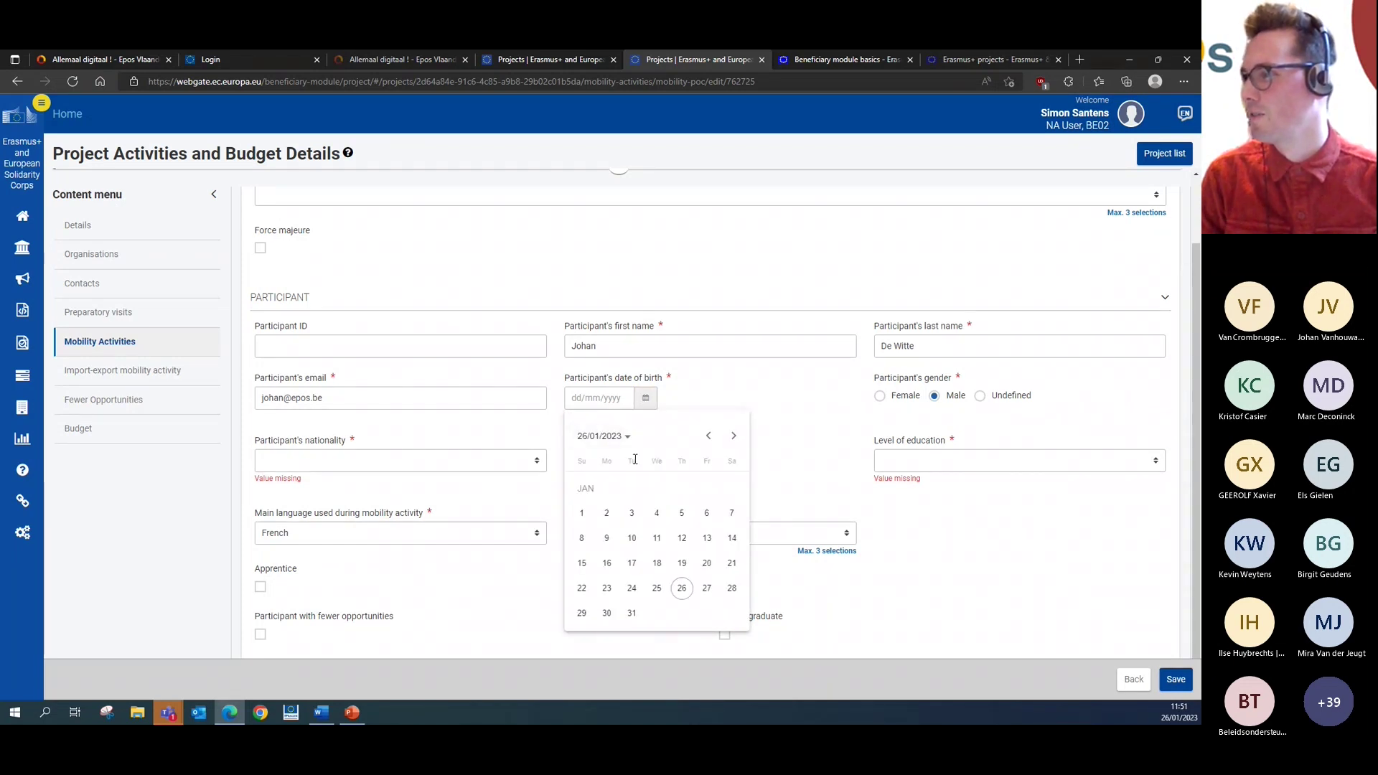
{"action": "left_click", "coordinate": [709, 436]}
{"action": "left_click", "coordinate": [708, 436]}
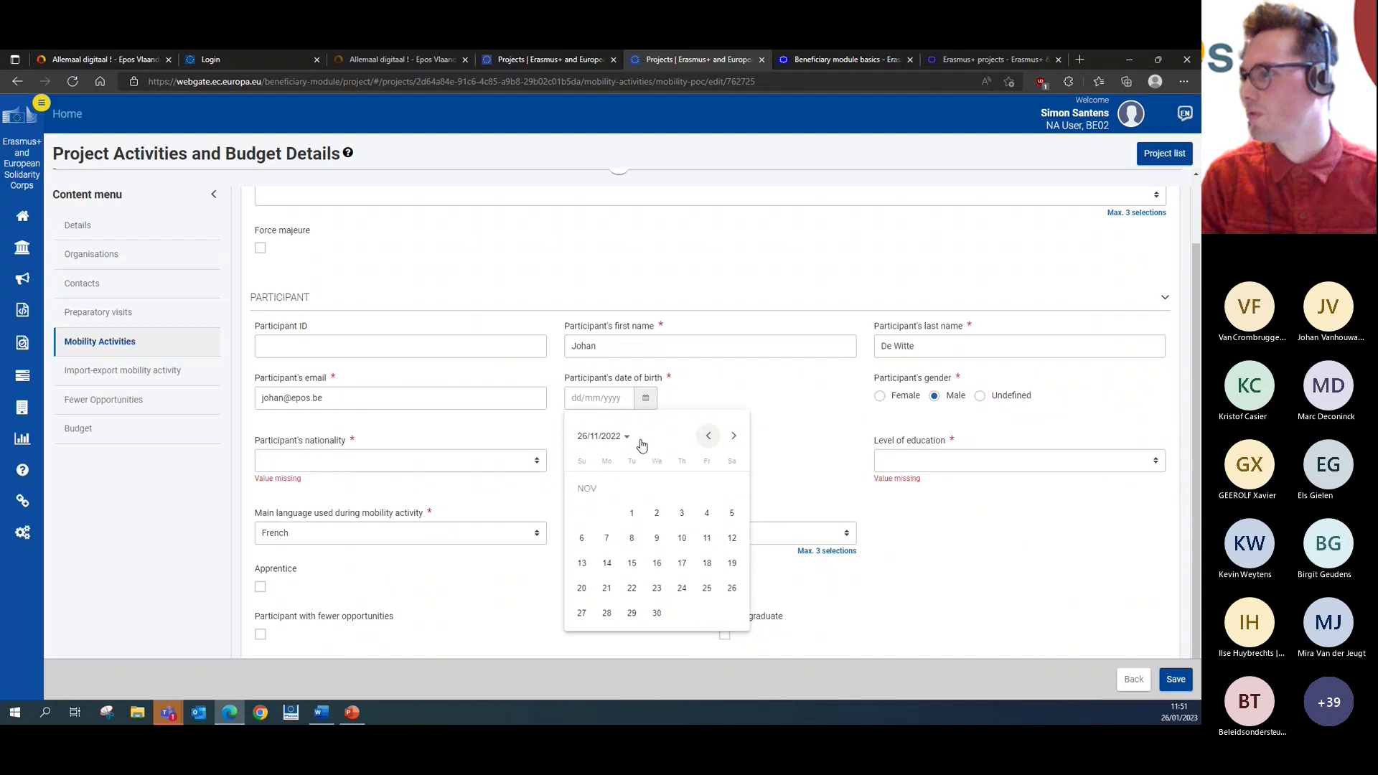
{"action": "left_click", "coordinate": [637, 440]}
{"action": "left_click", "coordinate": [708, 436]}
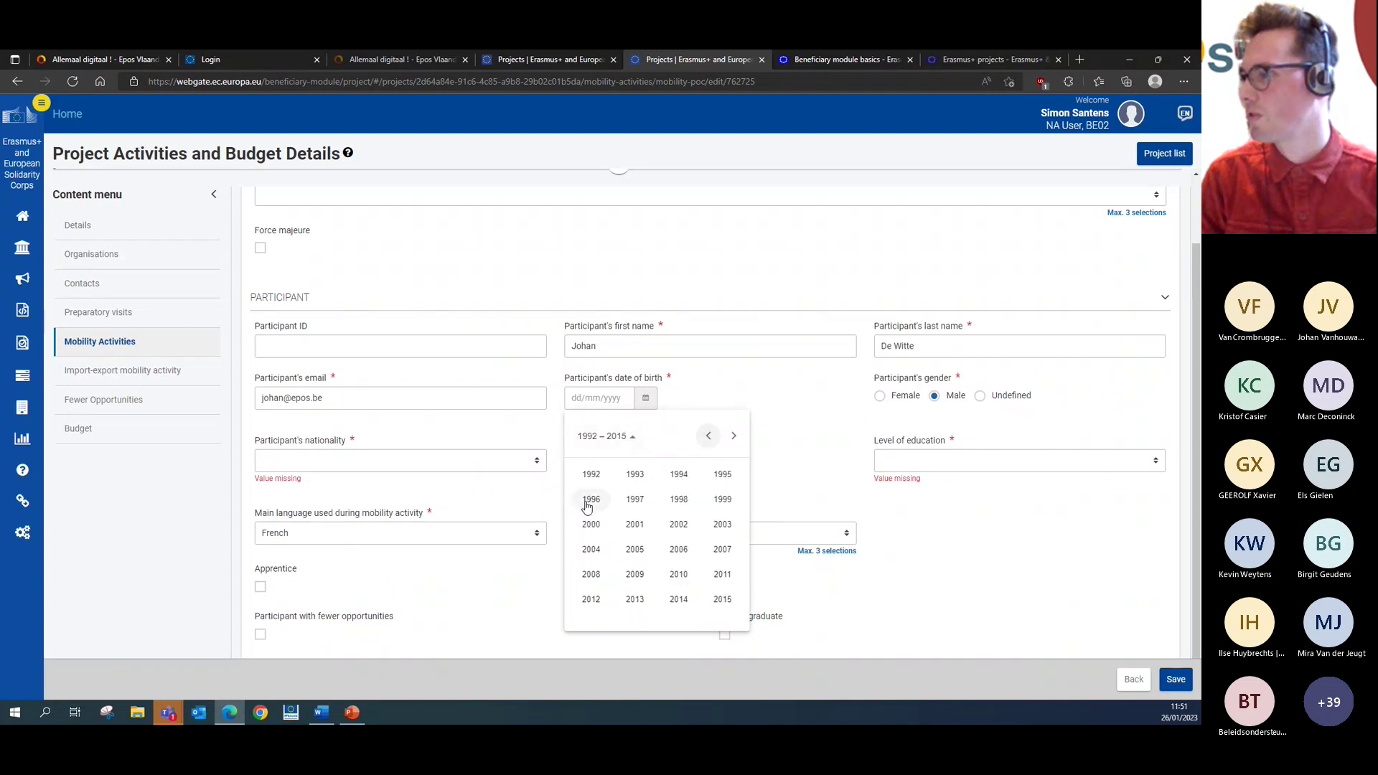
{"action": "left_click", "coordinate": [600, 475]}
{"action": "left_click", "coordinate": [592, 500]}
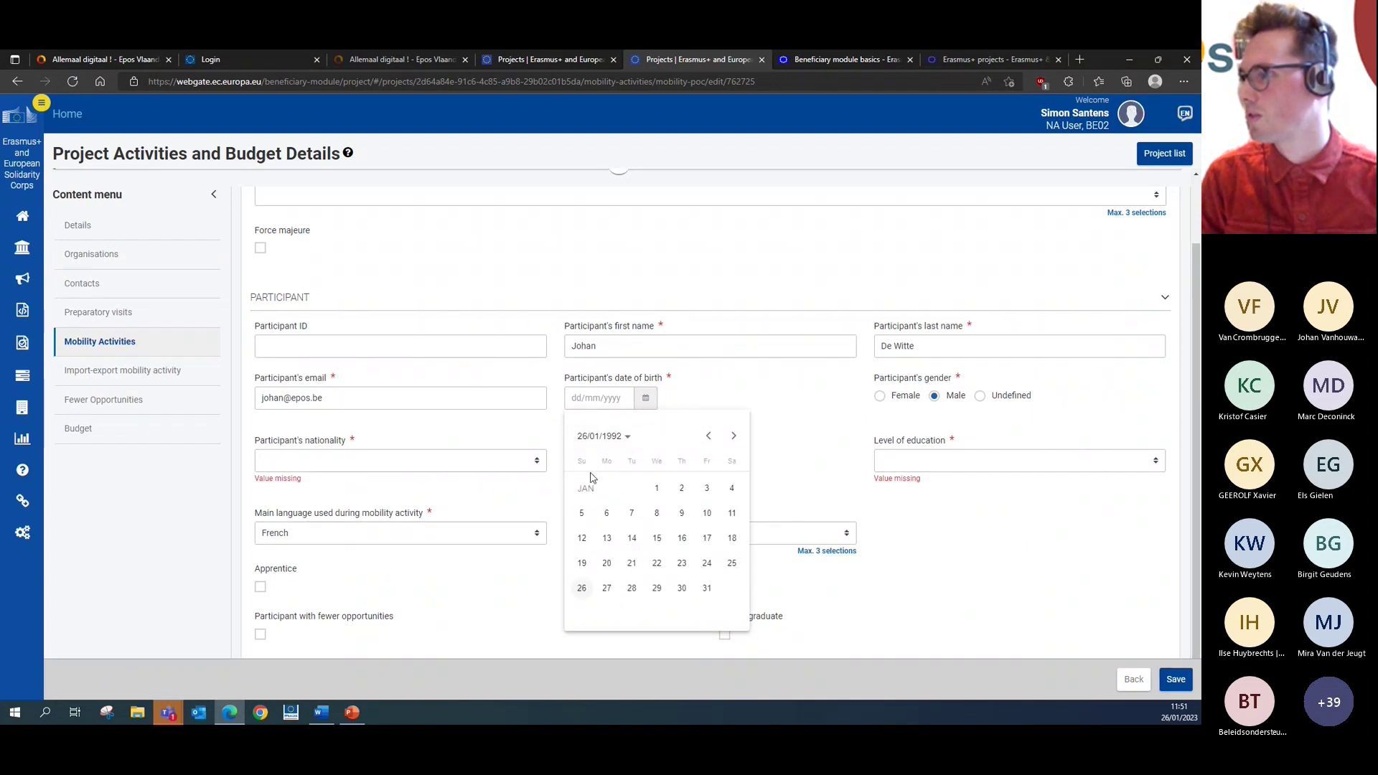
{"action": "left_click", "coordinate": [582, 513]}
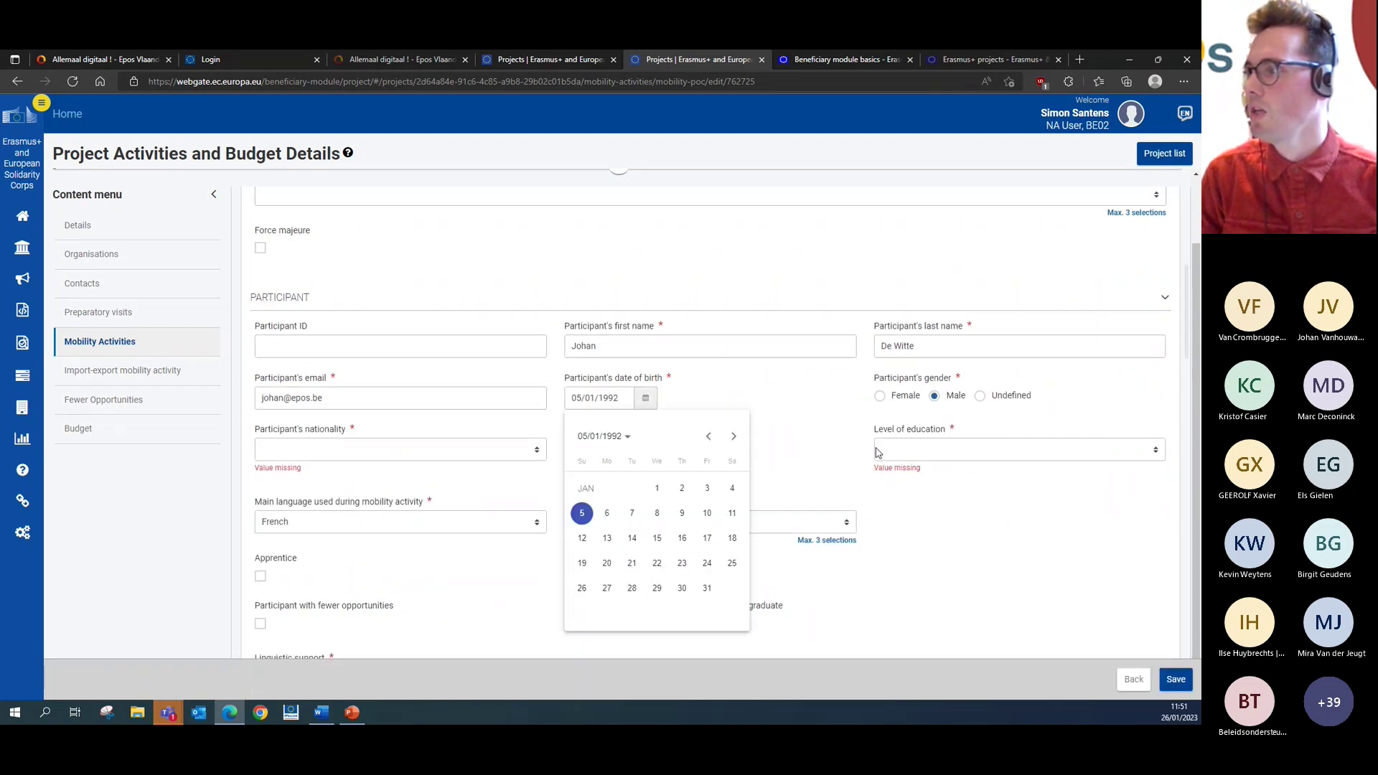
{"action": "left_click", "coordinate": [338, 447]}
- Set the participant's nationality to Belgium
{"action": "left_click", "coordinate": [341, 452]}
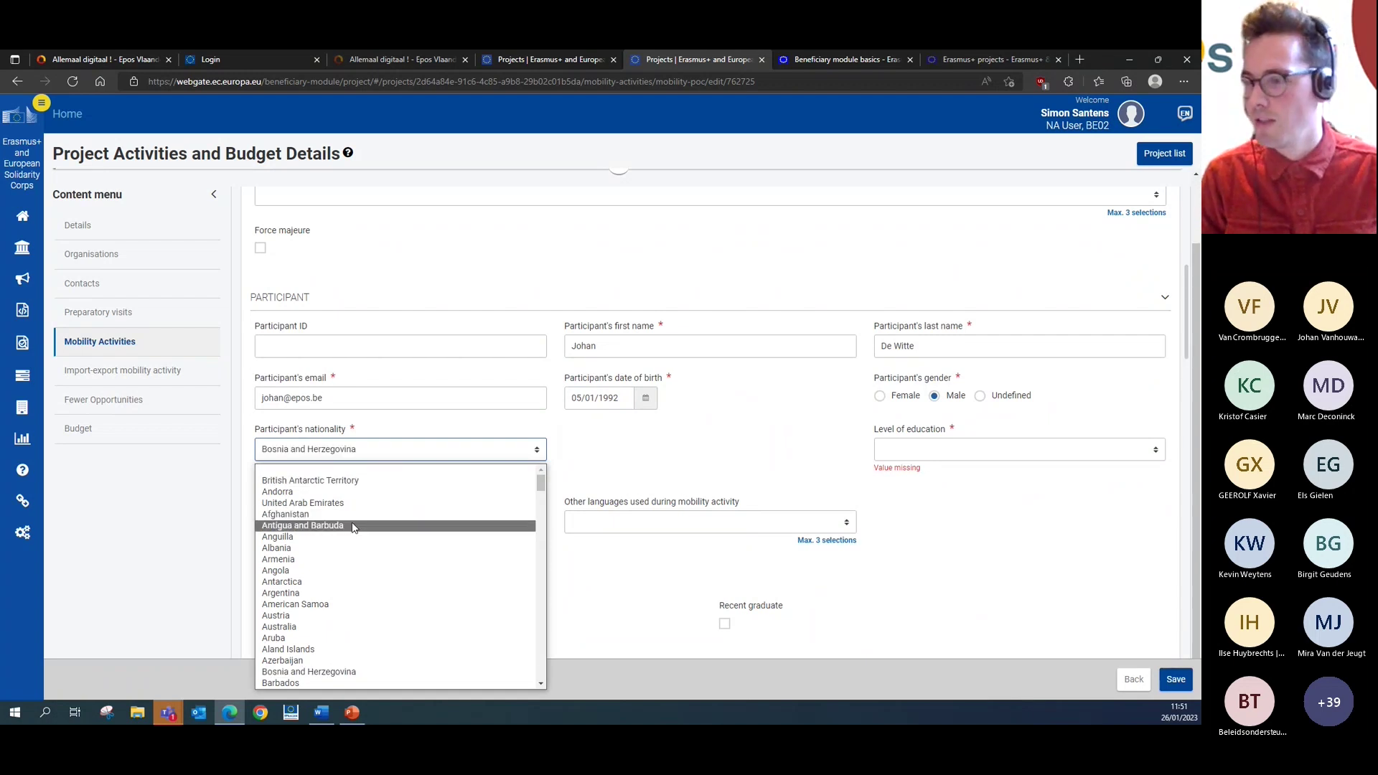
{"action": "scroll", "coordinate": [333, 537], "scroll_direction": "down", "scroll_amount": 2}
{"action": "left_click", "coordinate": [348, 640]}
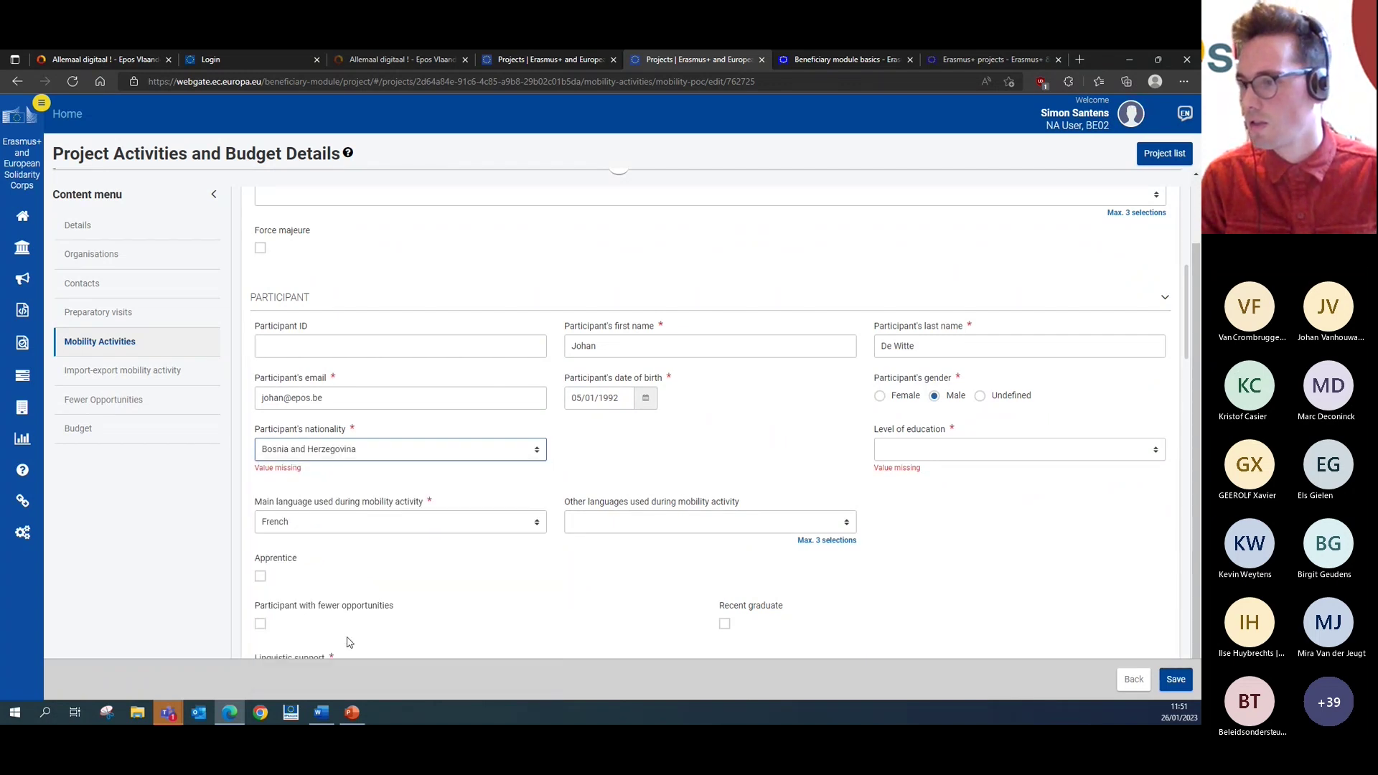
{"action": "left_click", "coordinate": [704, 470]}
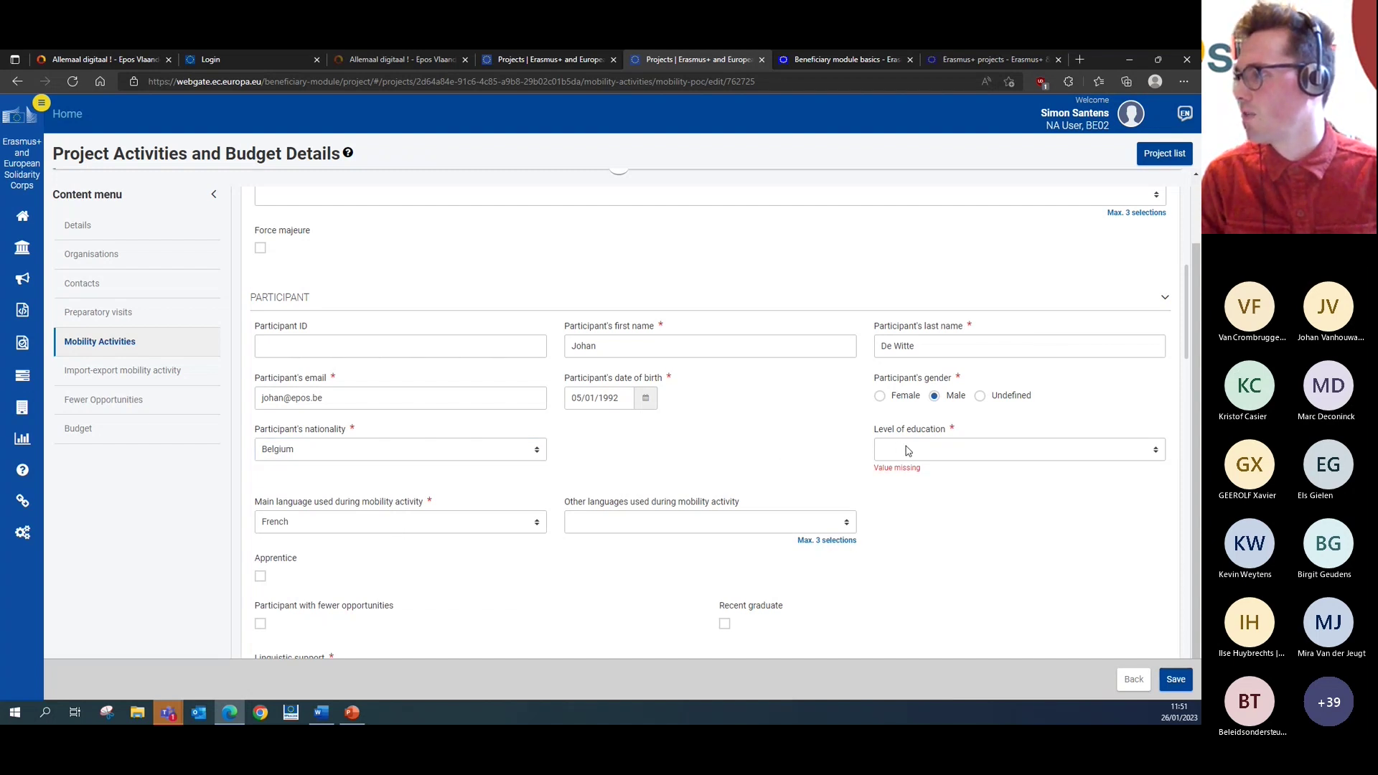
- Set the level of education to Upper secondary education
{"action": "left_click", "coordinate": [912, 451]}
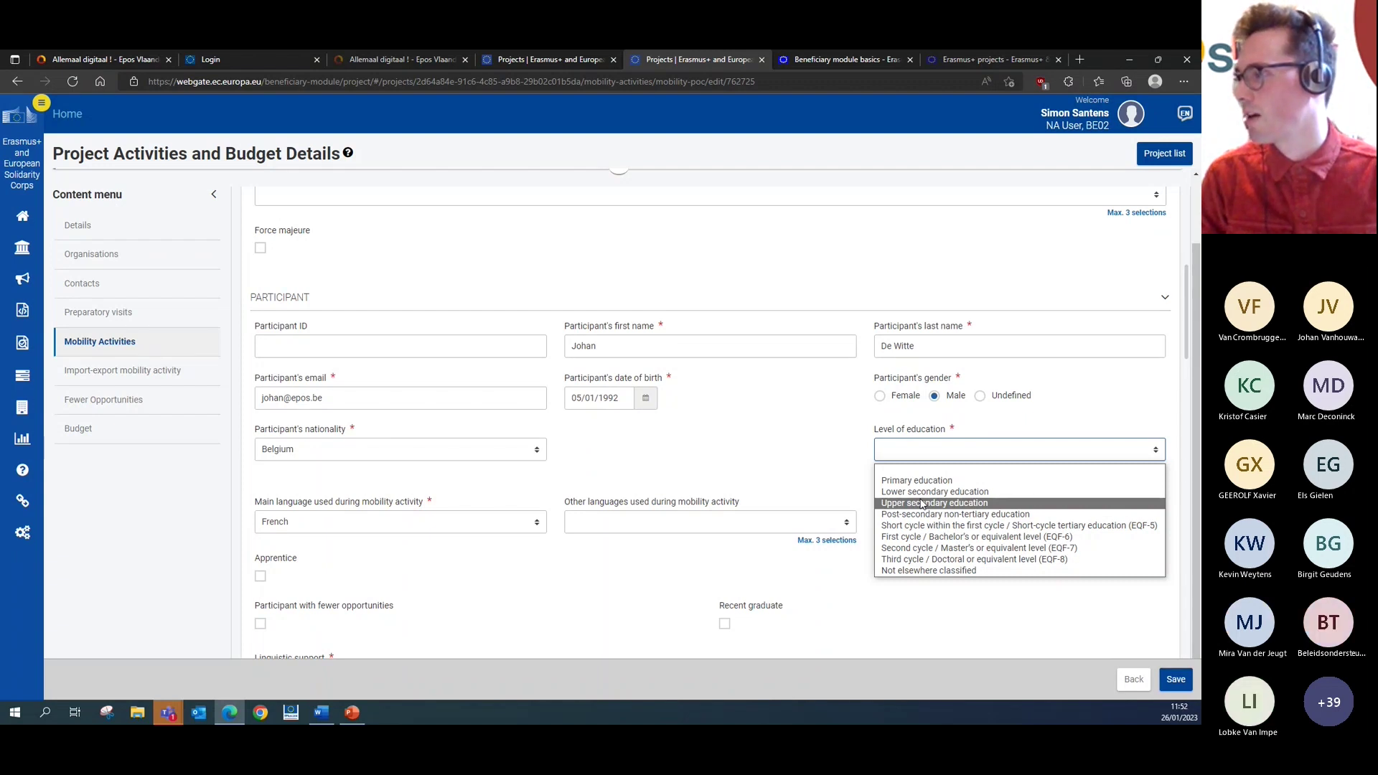
{"action": "left_click", "coordinate": [922, 503]}
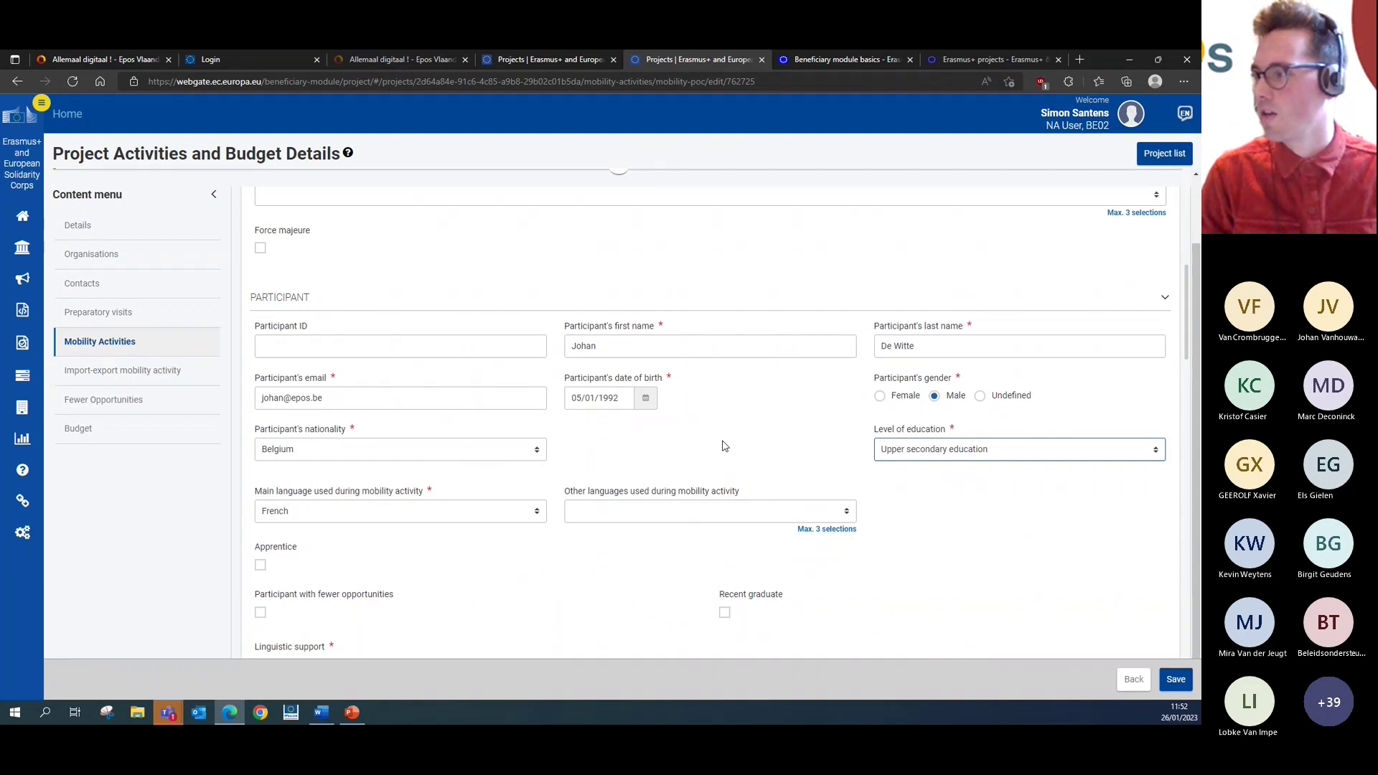
{"action": "left_click", "coordinate": [613, 455]}
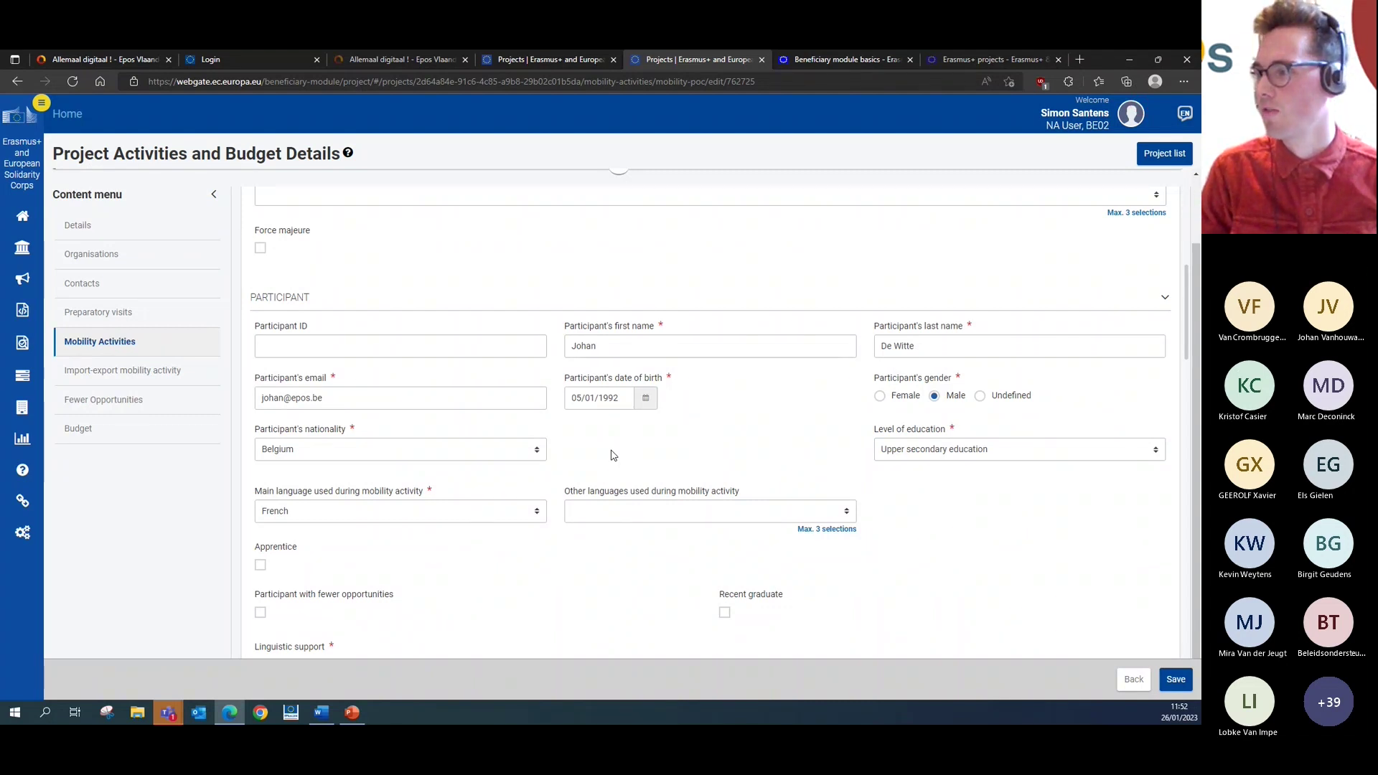
{"action": "scroll", "coordinate": [612, 455], "scroll_direction": "down", "scroll_amount": 1}
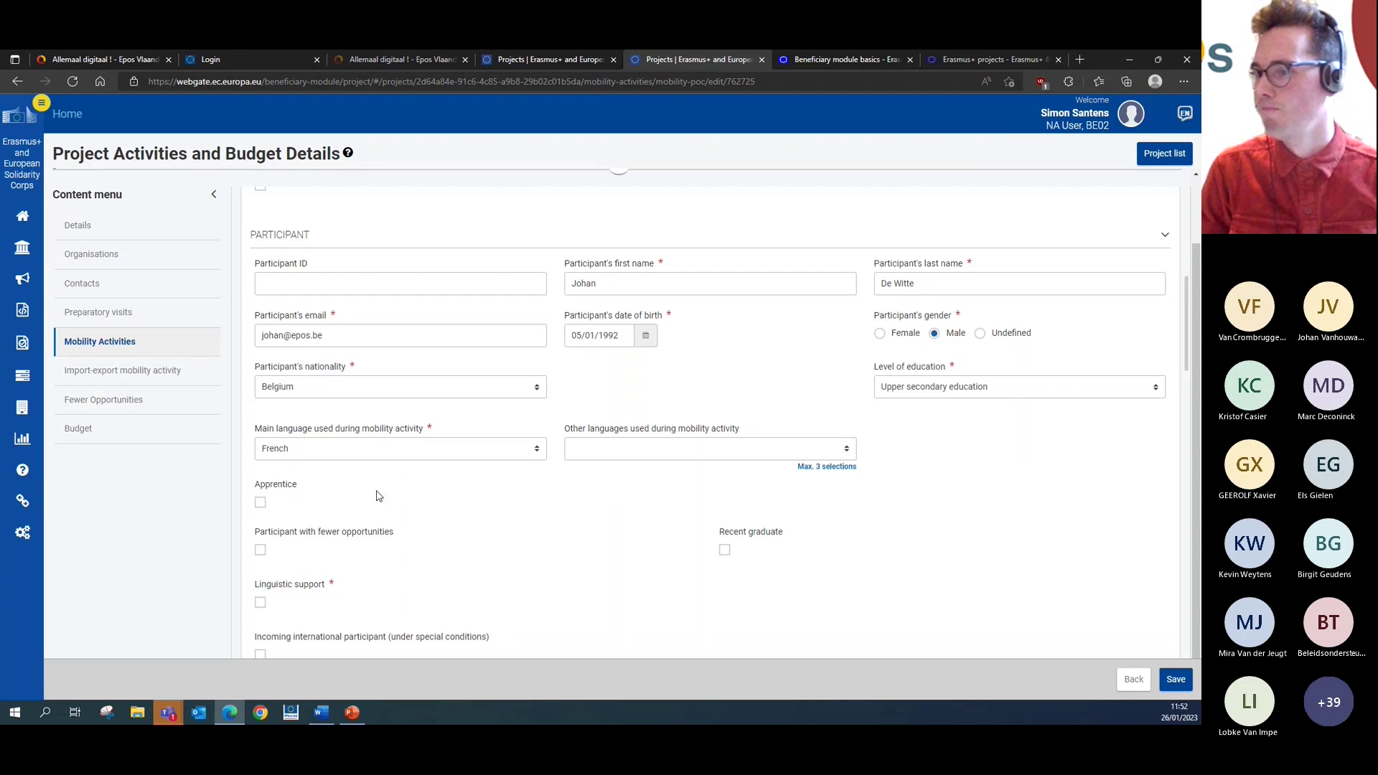
{"action": "scroll", "coordinate": [378, 496], "scroll_direction": "down", "scroll_amount": 1}
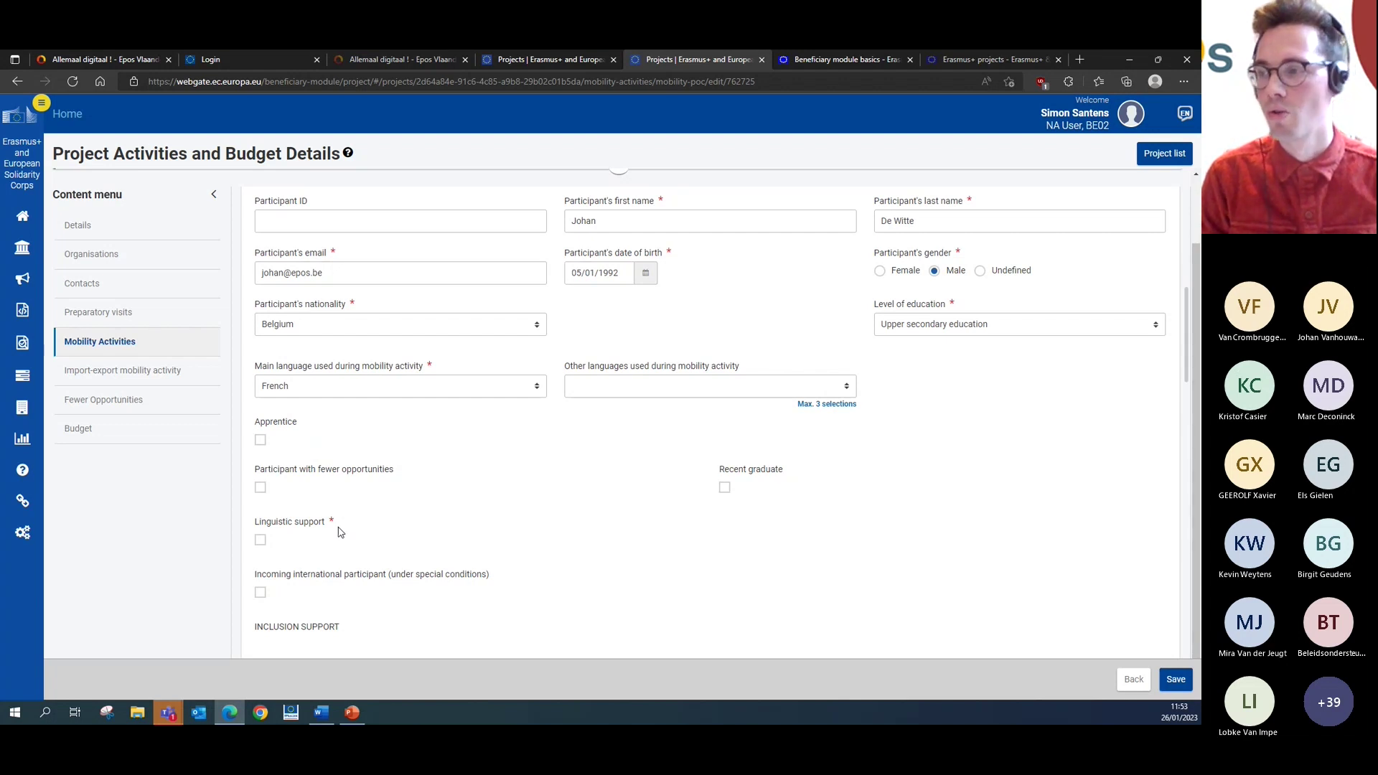
{"action": "scroll", "coordinate": [340, 532], "scroll_direction": "down", "scroll_amount": 2}
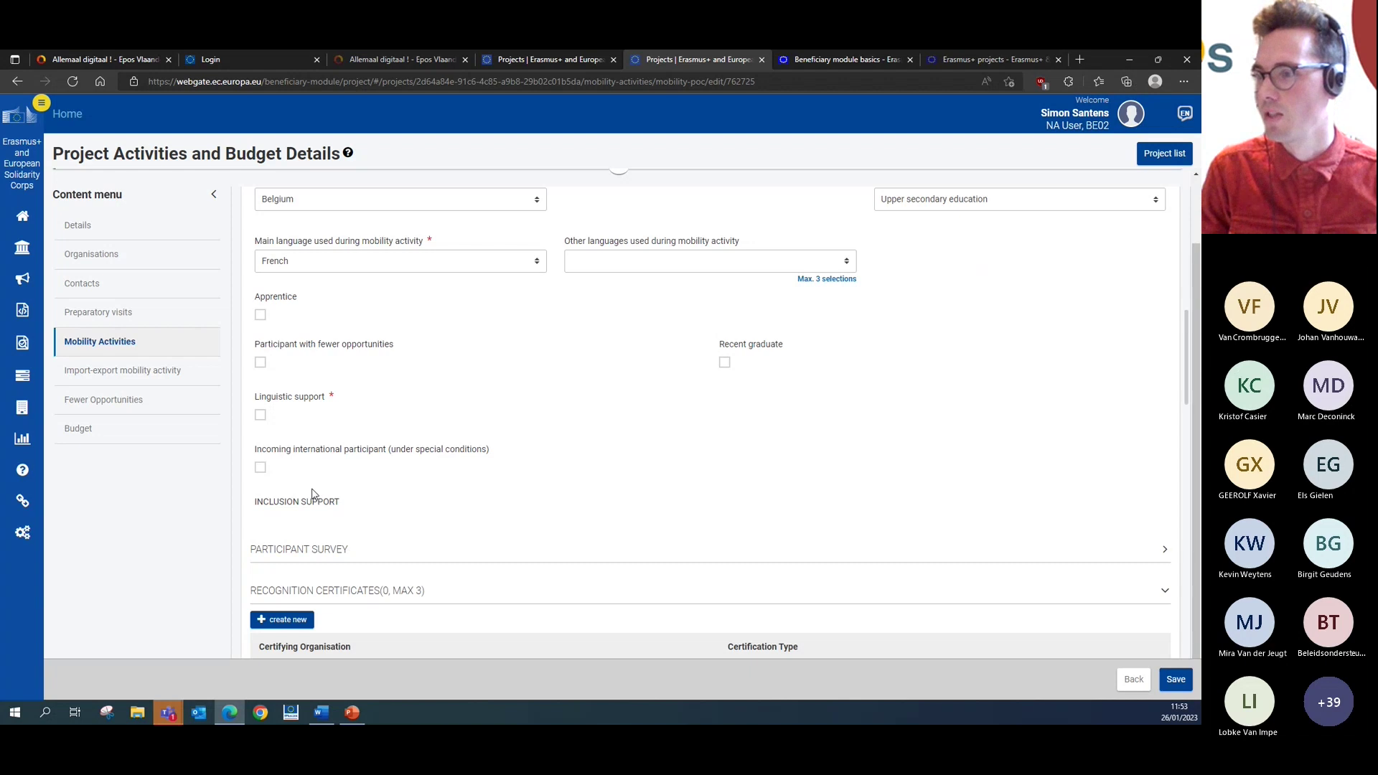
{"action": "scroll", "coordinate": [344, 466], "scroll_direction": "down", "scroll_amount": 1}
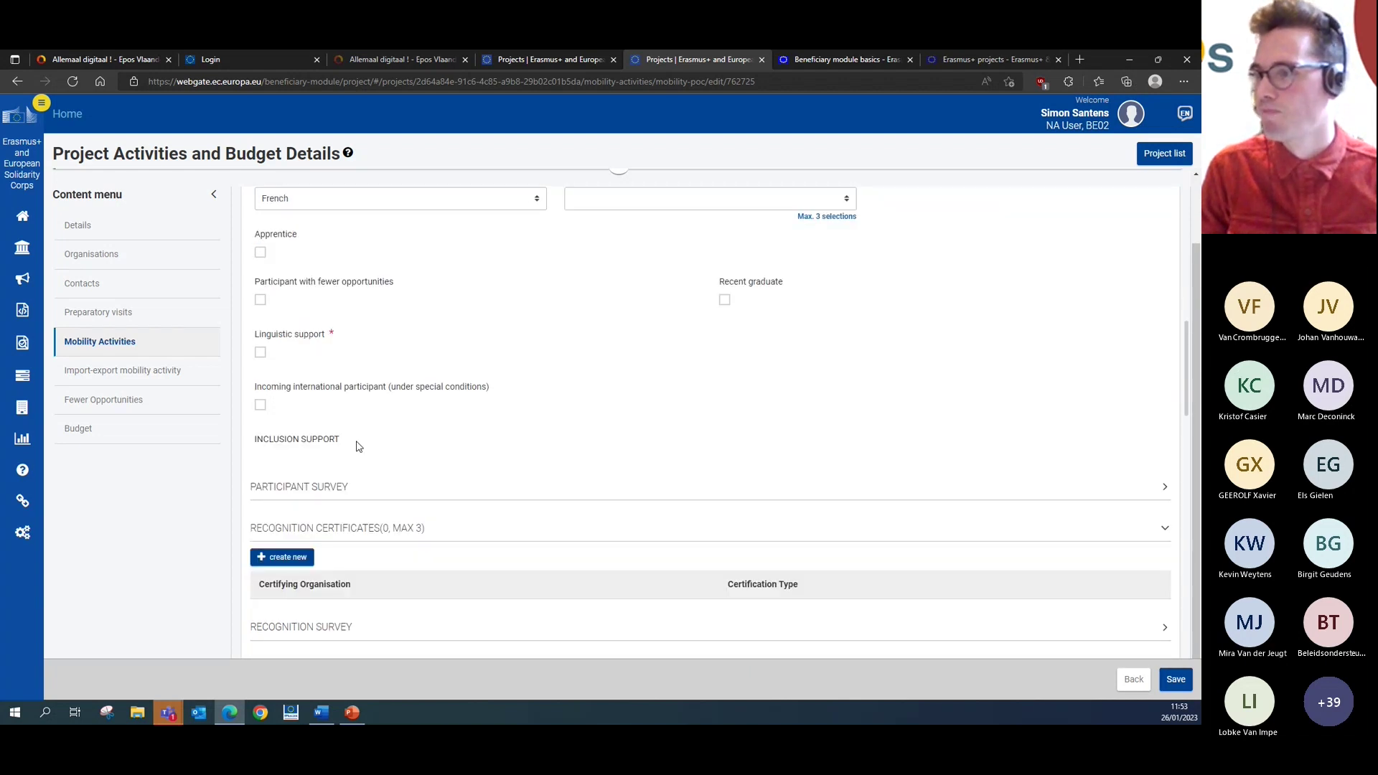
{"action": "scroll", "coordinate": [402, 459], "scroll_direction": "down", "scroll_amount": 2}
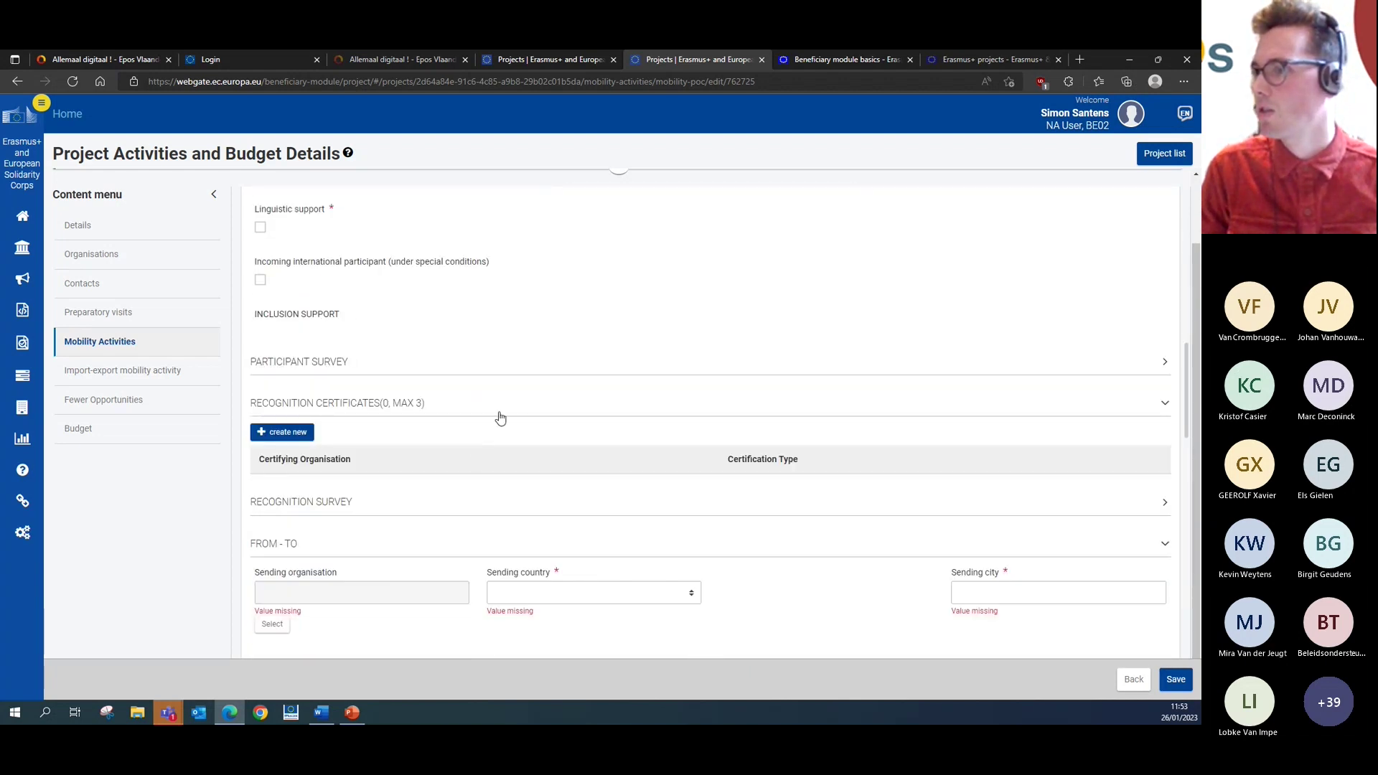
- Expand the Participant Survey section, collapse it, then expand it again
{"action": "left_click", "coordinate": [1164, 363]}
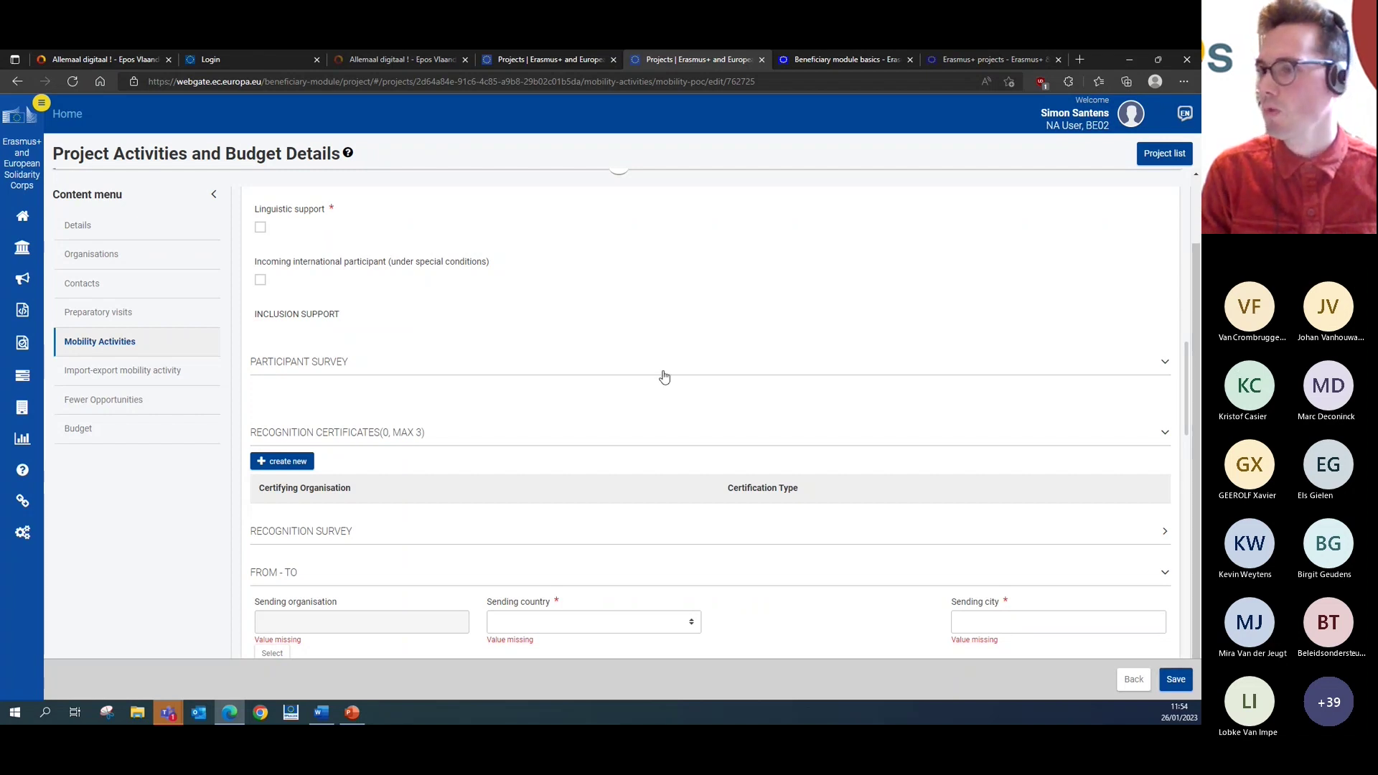
{"action": "scroll", "coordinate": [659, 376], "scroll_direction": "down", "scroll_amount": 1}
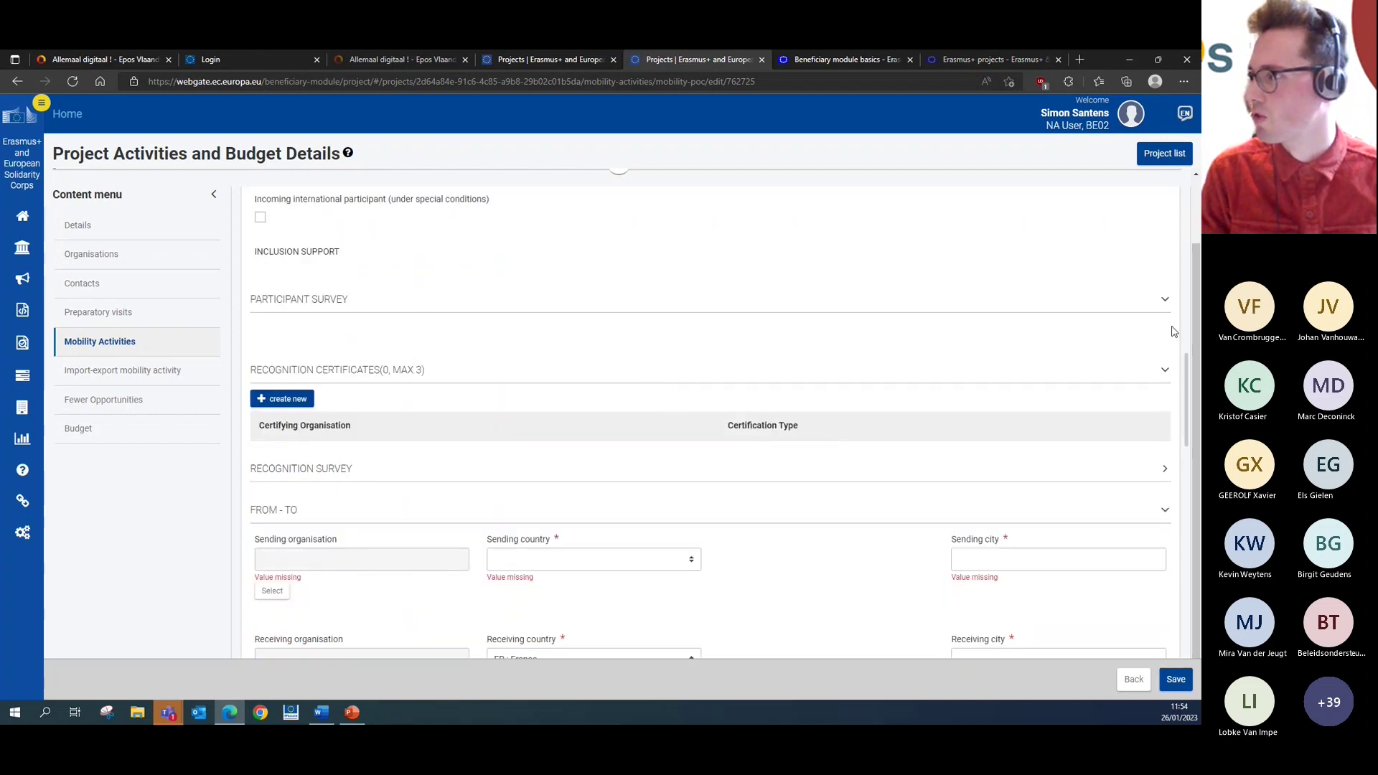
{"action": "left_click", "coordinate": [1166, 305]}
{"action": "left_click", "coordinate": [1167, 306]}
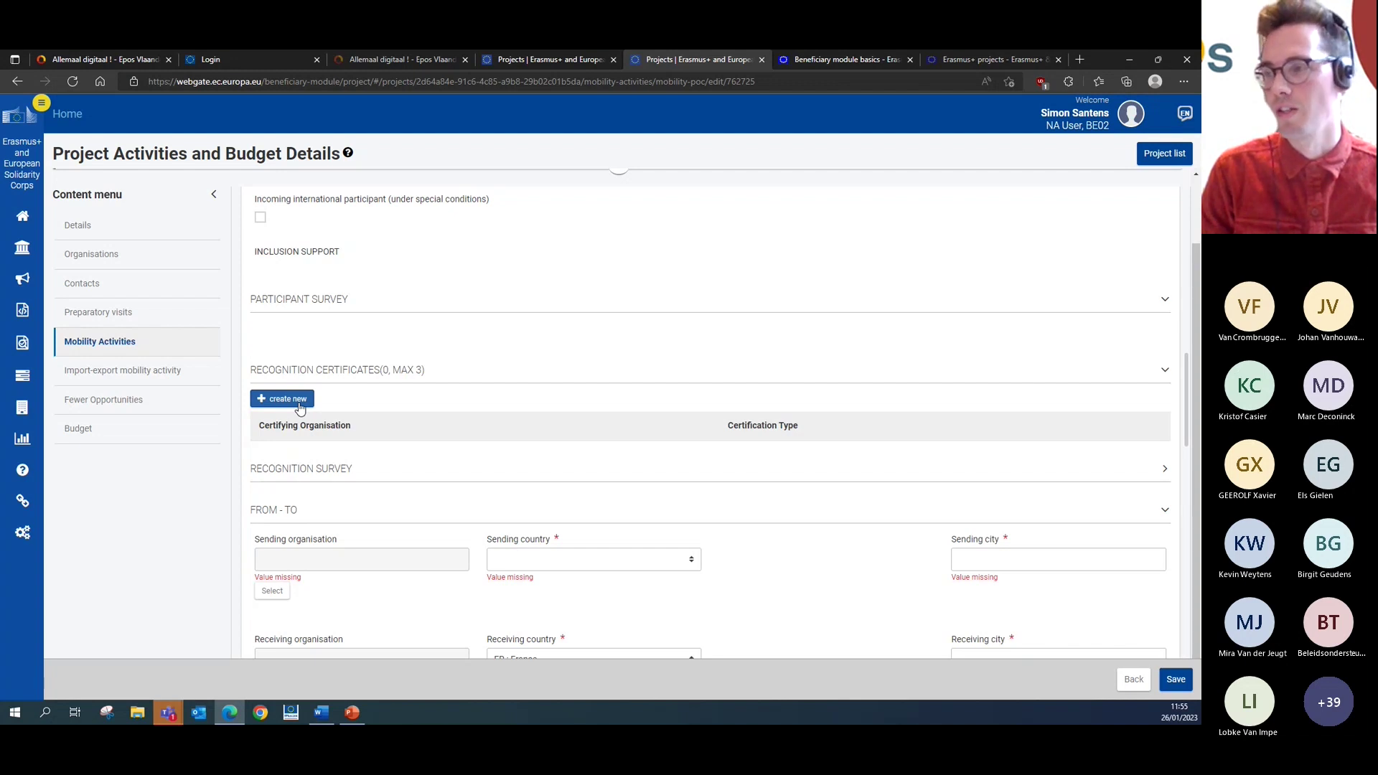
- Add and save a Europass Mobility Document certificate issued by Don Bosco Technisch Instituut
{"action": "left_click", "coordinate": [299, 403]}
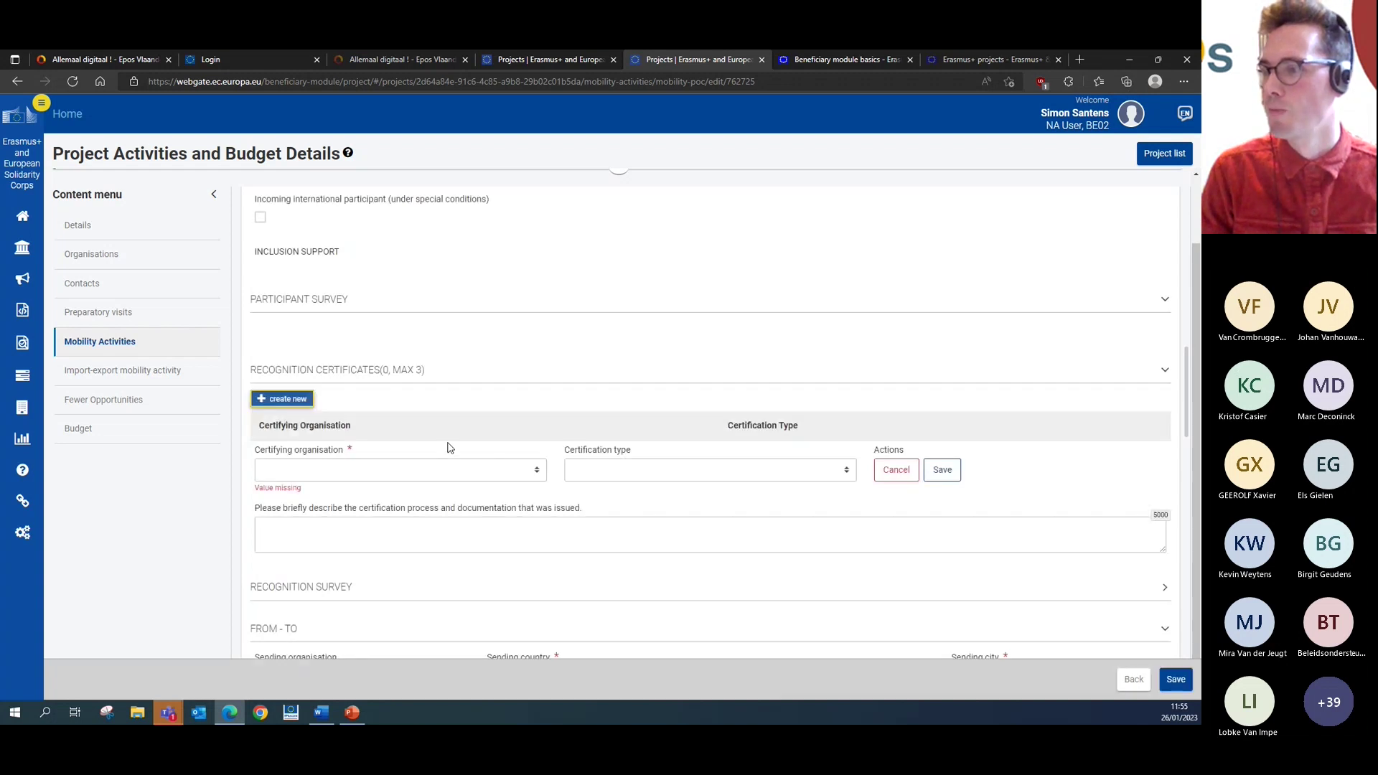
{"action": "left_click", "coordinate": [474, 470]}
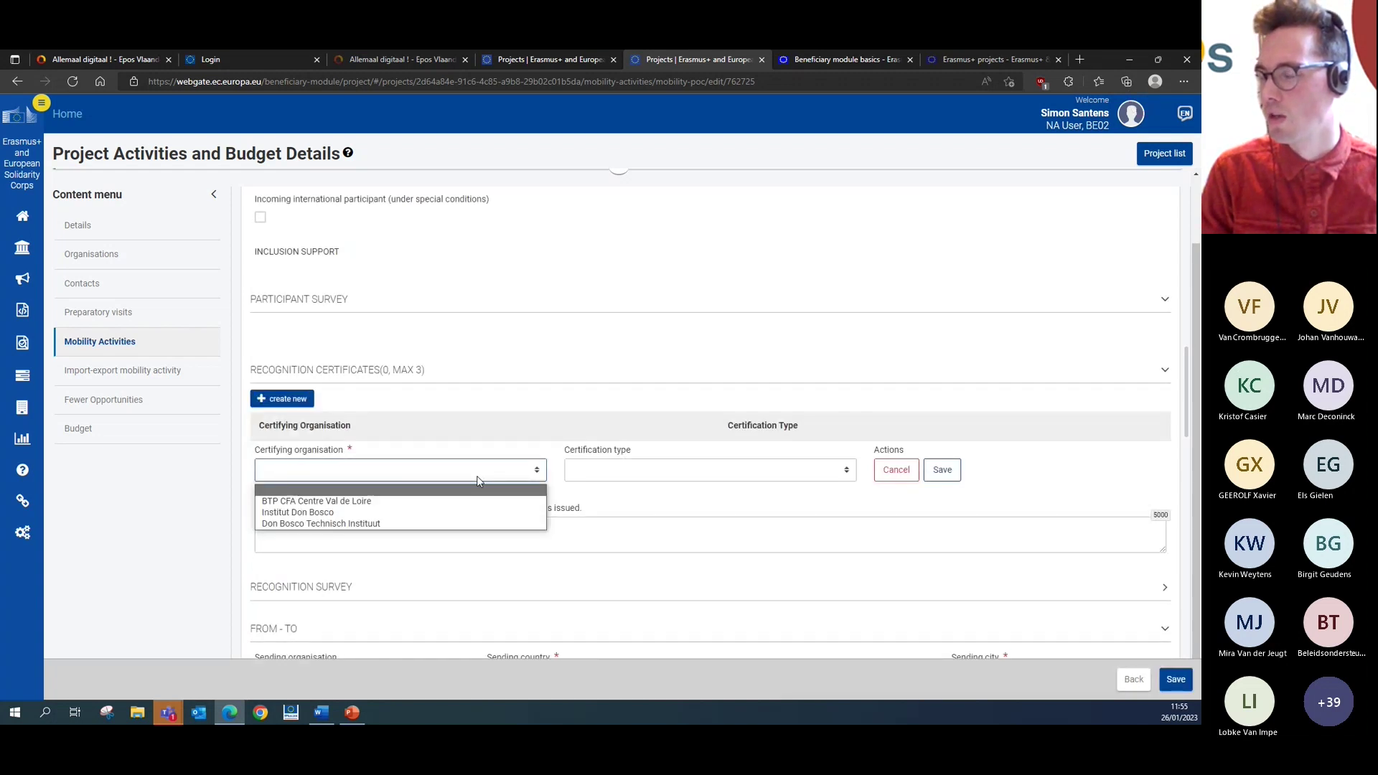
{"action": "left_click", "coordinate": [480, 524]}
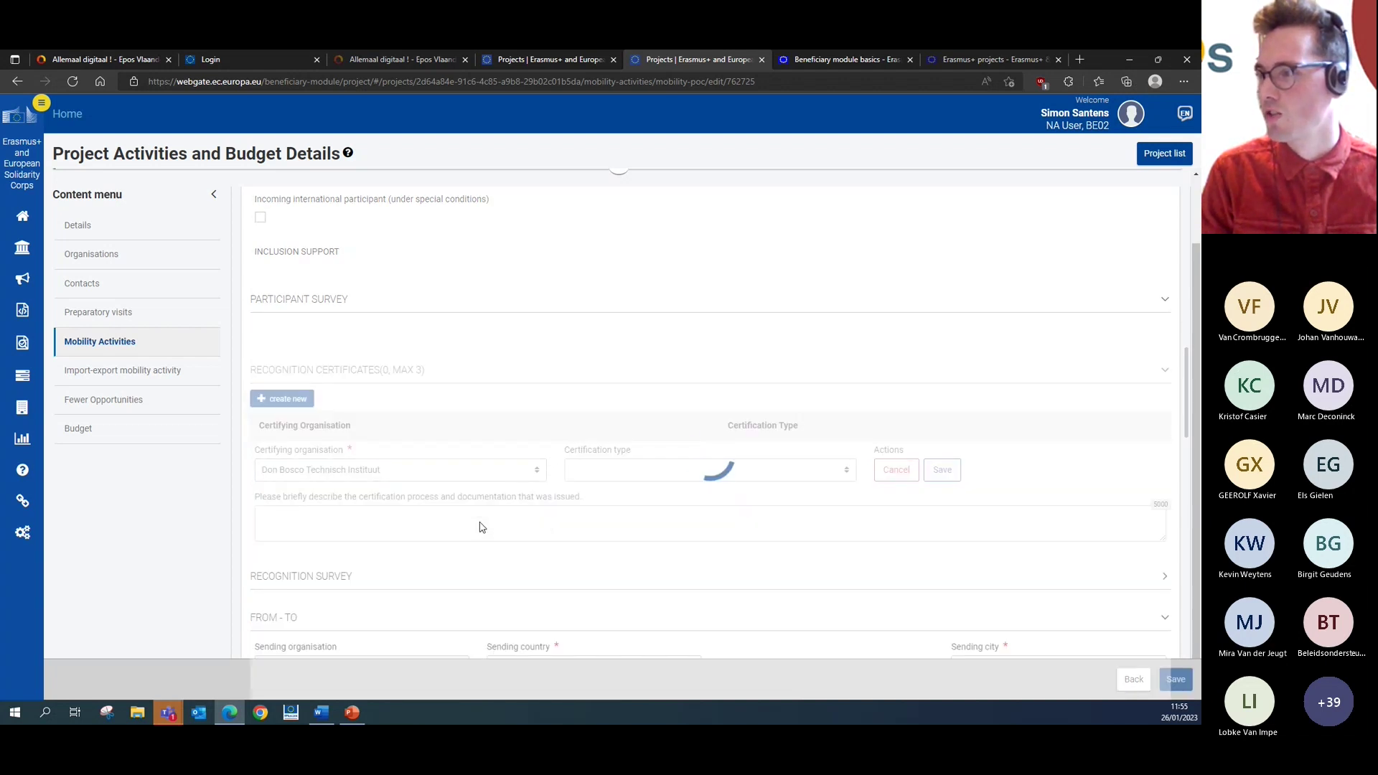
{"action": "left_click", "coordinate": [624, 474]}
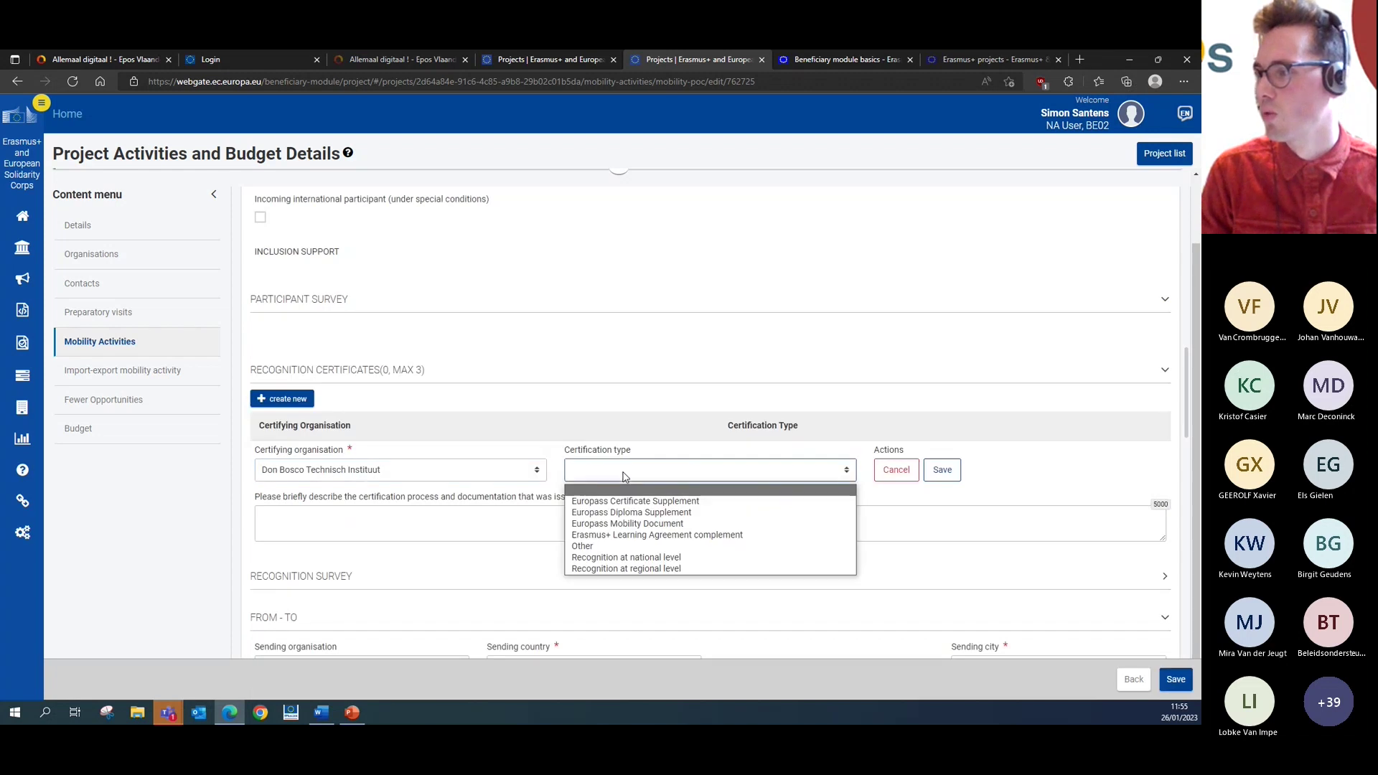
{"action": "left_click", "coordinate": [661, 523]}
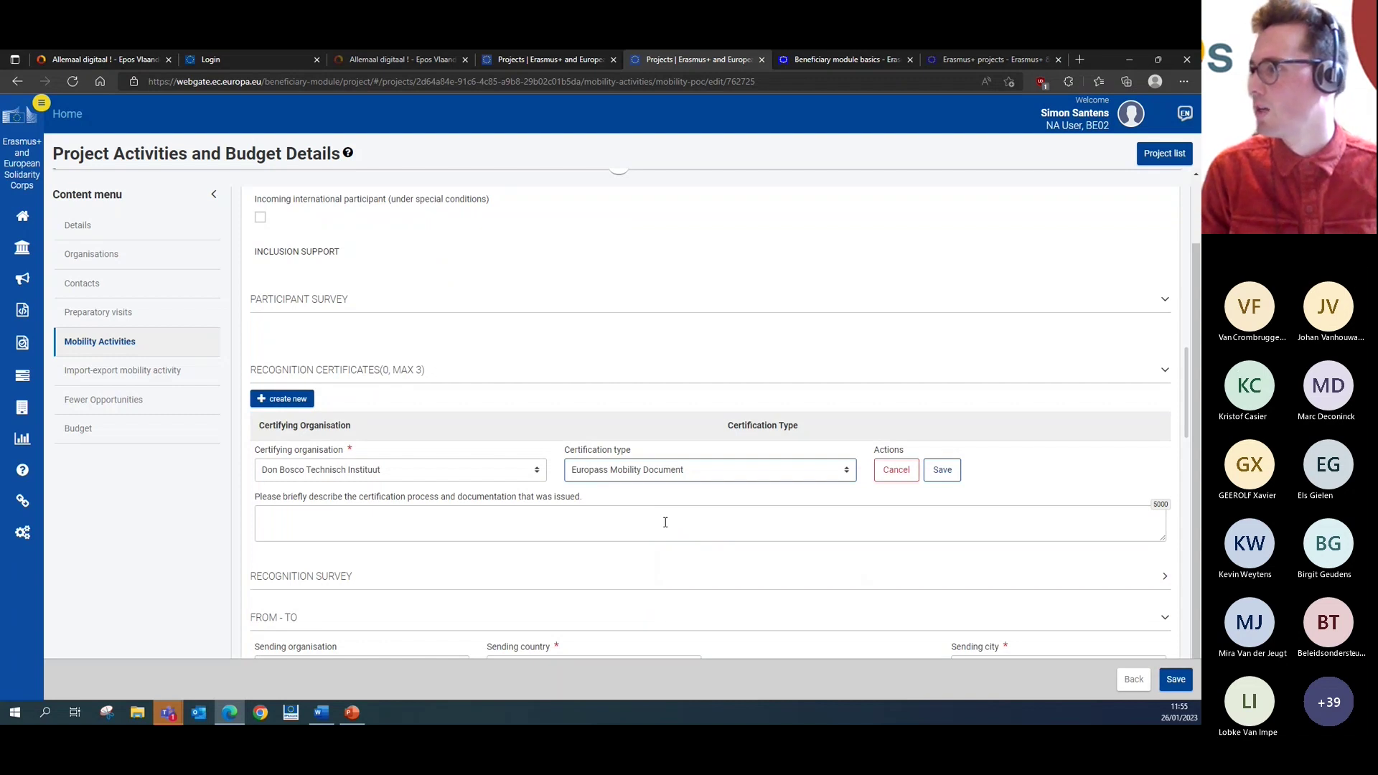
{"action": "left_click", "coordinate": [666, 523]}
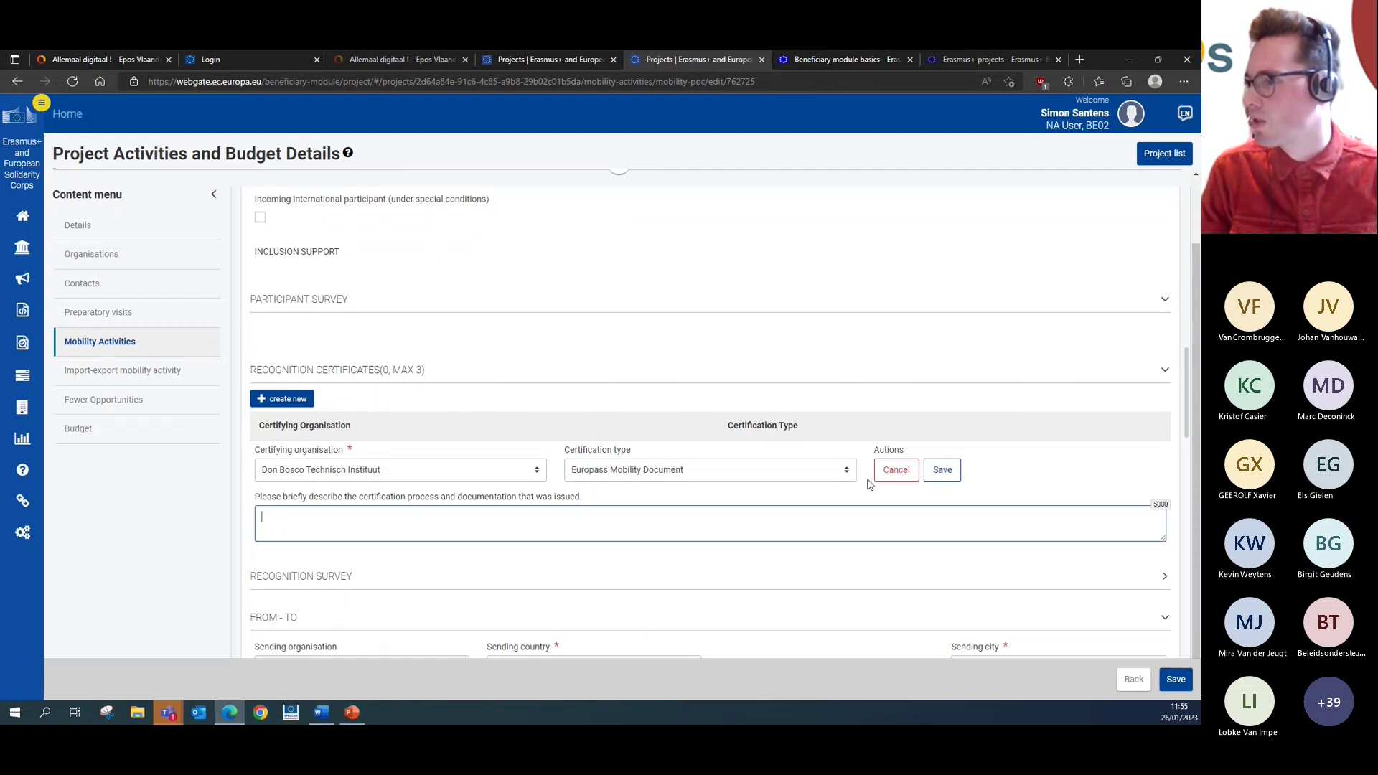
{"action": "left_click", "coordinate": [932, 470]}
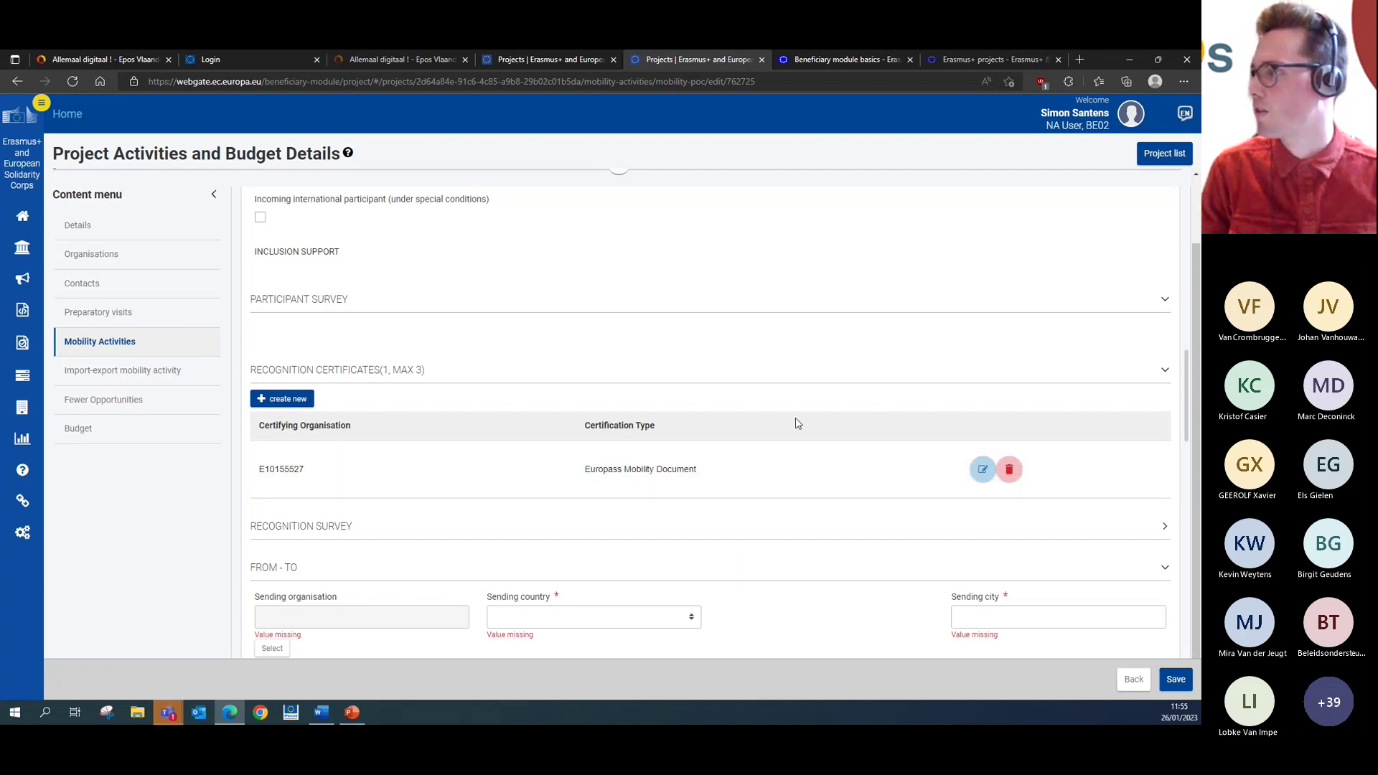
{"action": "scroll", "coordinate": [797, 423], "scroll_direction": "down", "scroll_amount": 1}
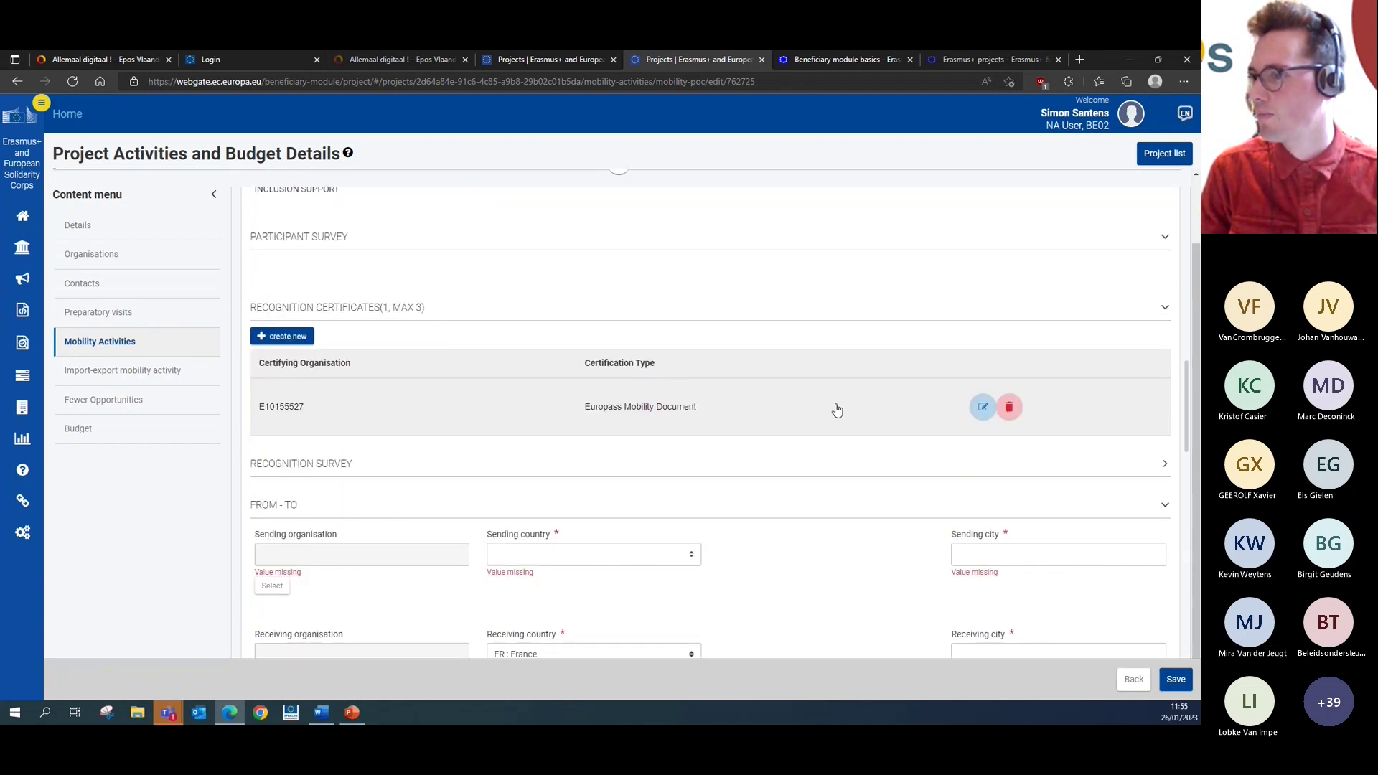
{"action": "scroll", "coordinate": [836, 409], "scroll_direction": "down", "scroll_amount": 1}
- Expand and collapse the Recognition Survey section
{"action": "left_click", "coordinate": [1167, 406]}
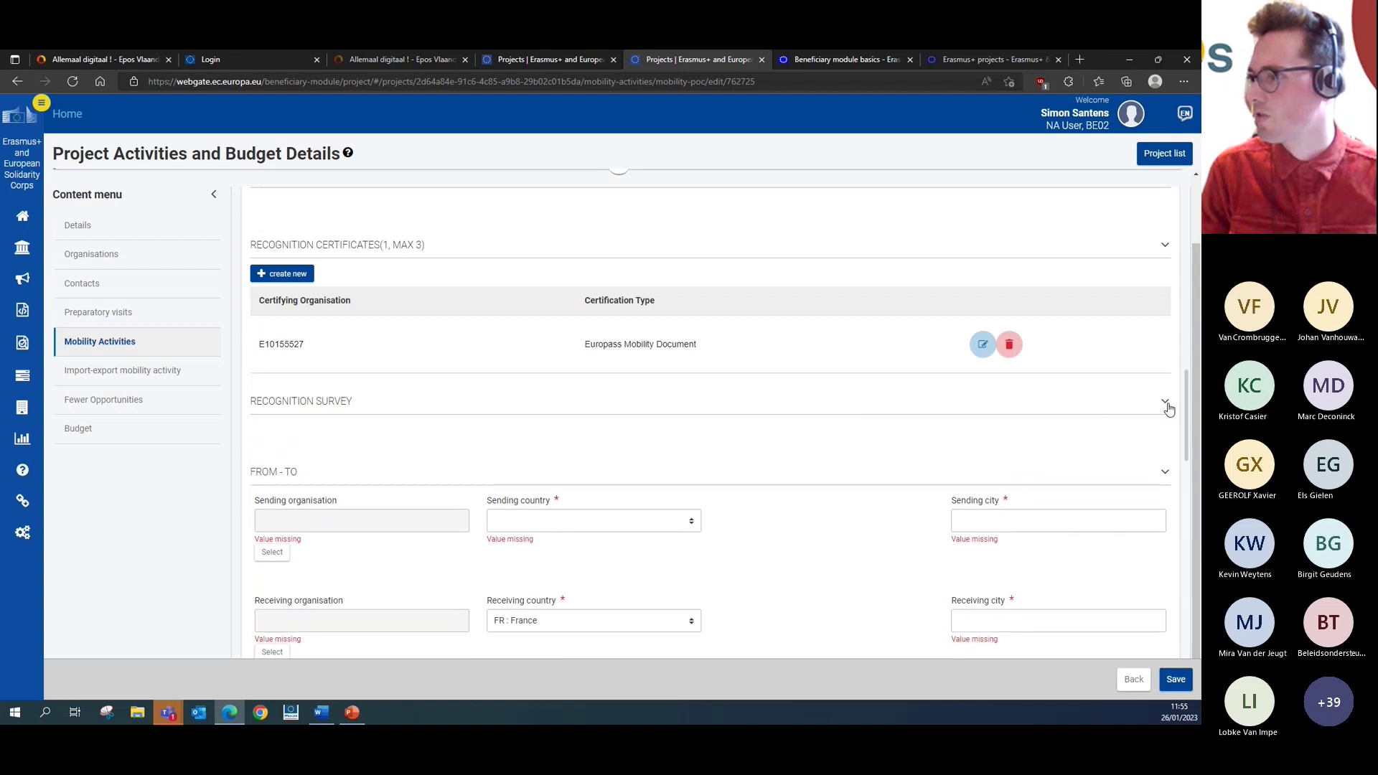
{"action": "left_click", "coordinate": [1167, 406]}
{"action": "scroll", "coordinate": [1167, 409], "scroll_direction": "down", "scroll_amount": 3}
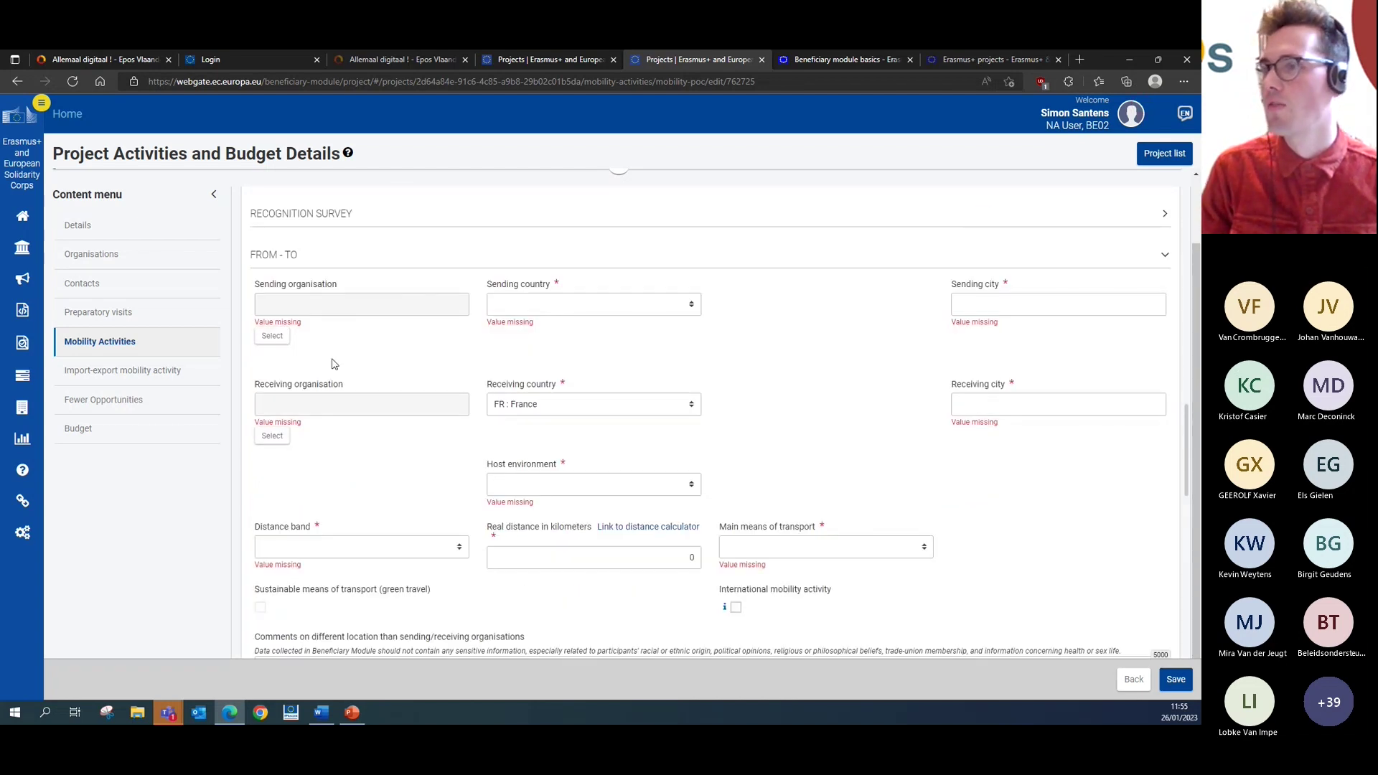
- Select Don Bosco Technisch Instituut as the sending organisation
{"action": "left_click", "coordinate": [272, 336]}
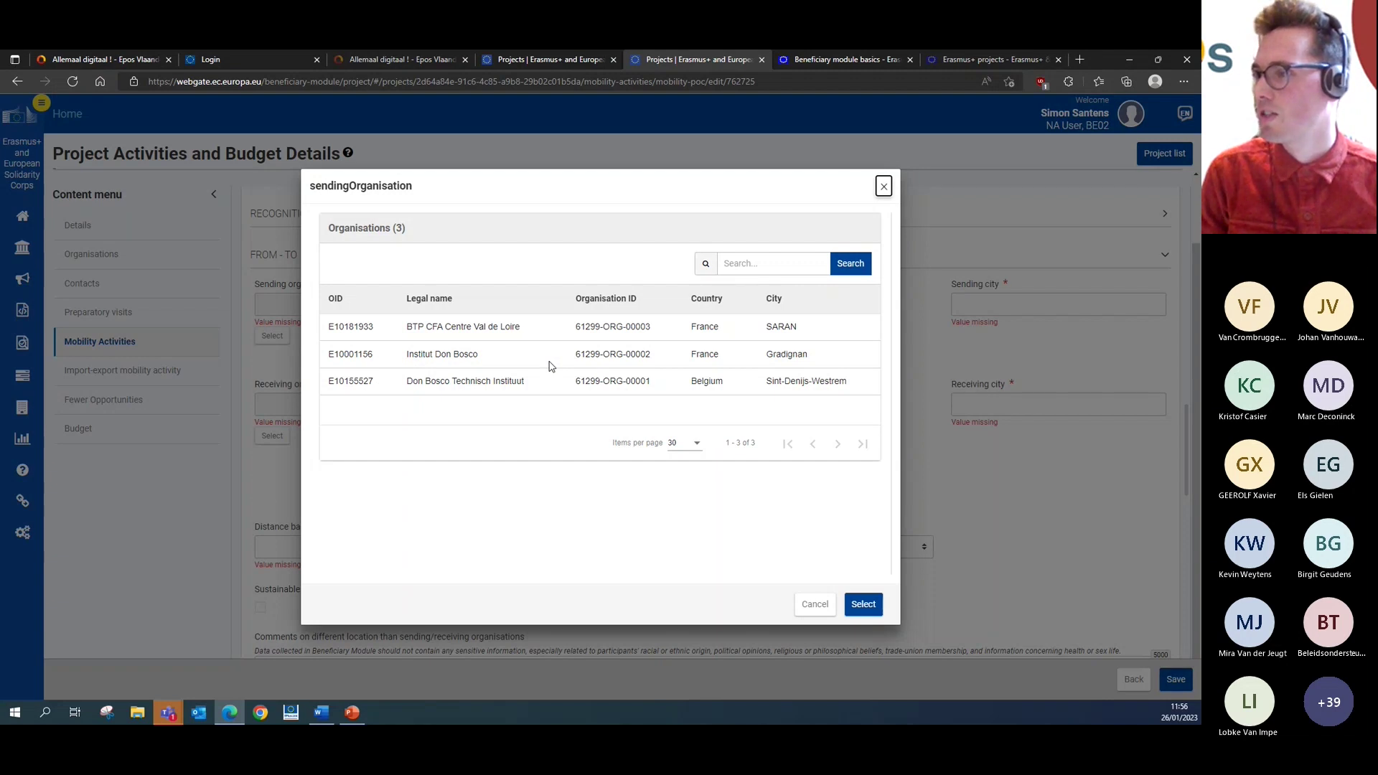
{"action": "left_click", "coordinate": [499, 391]}
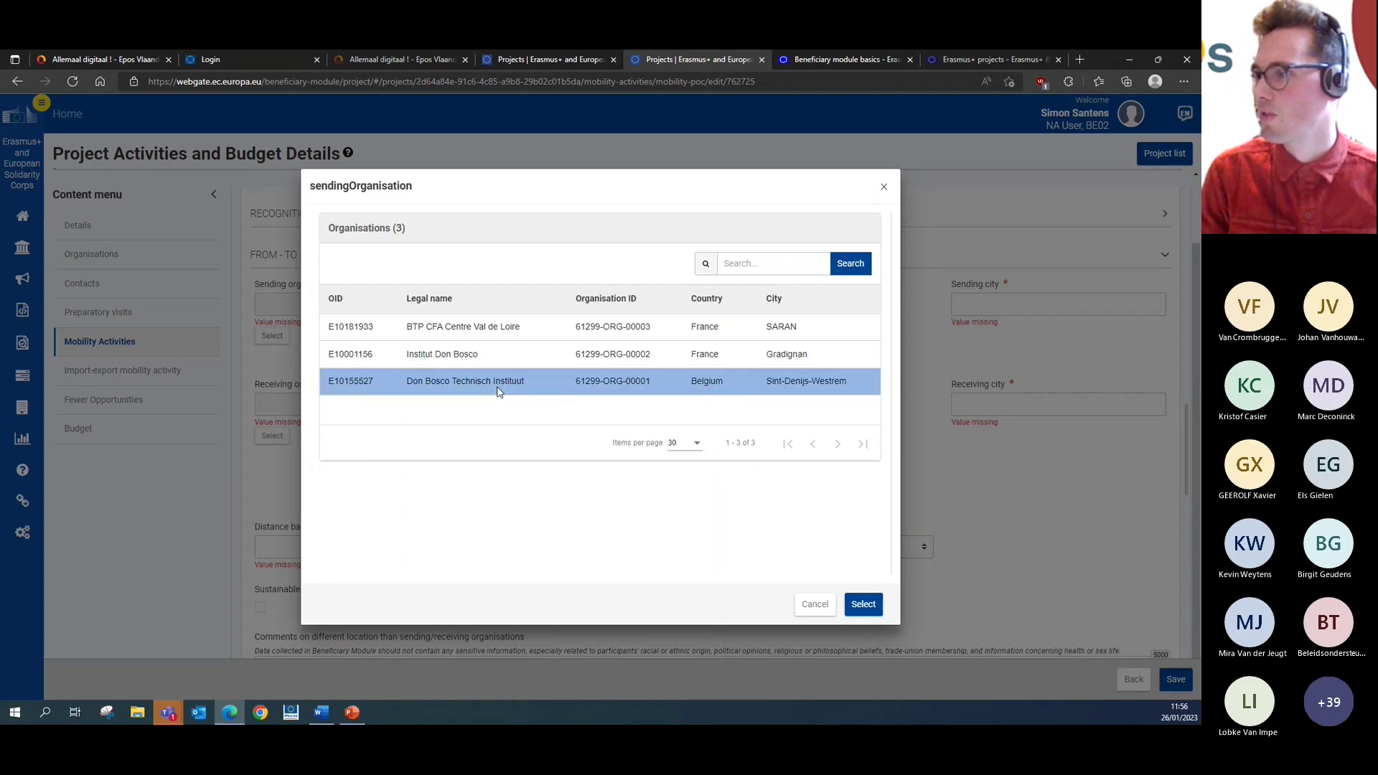
{"action": "left_click", "coordinate": [865, 606]}
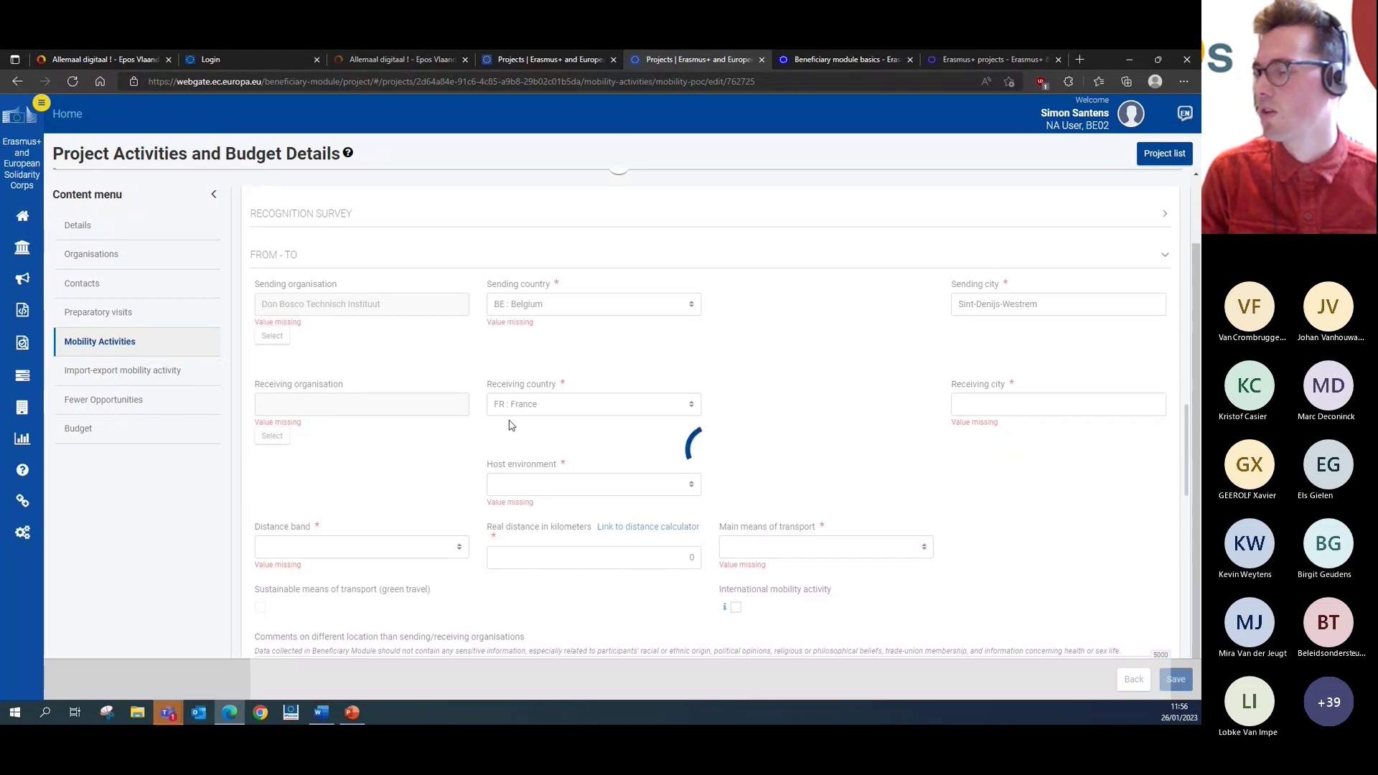
{"action": "left_click", "coordinate": [283, 422]}
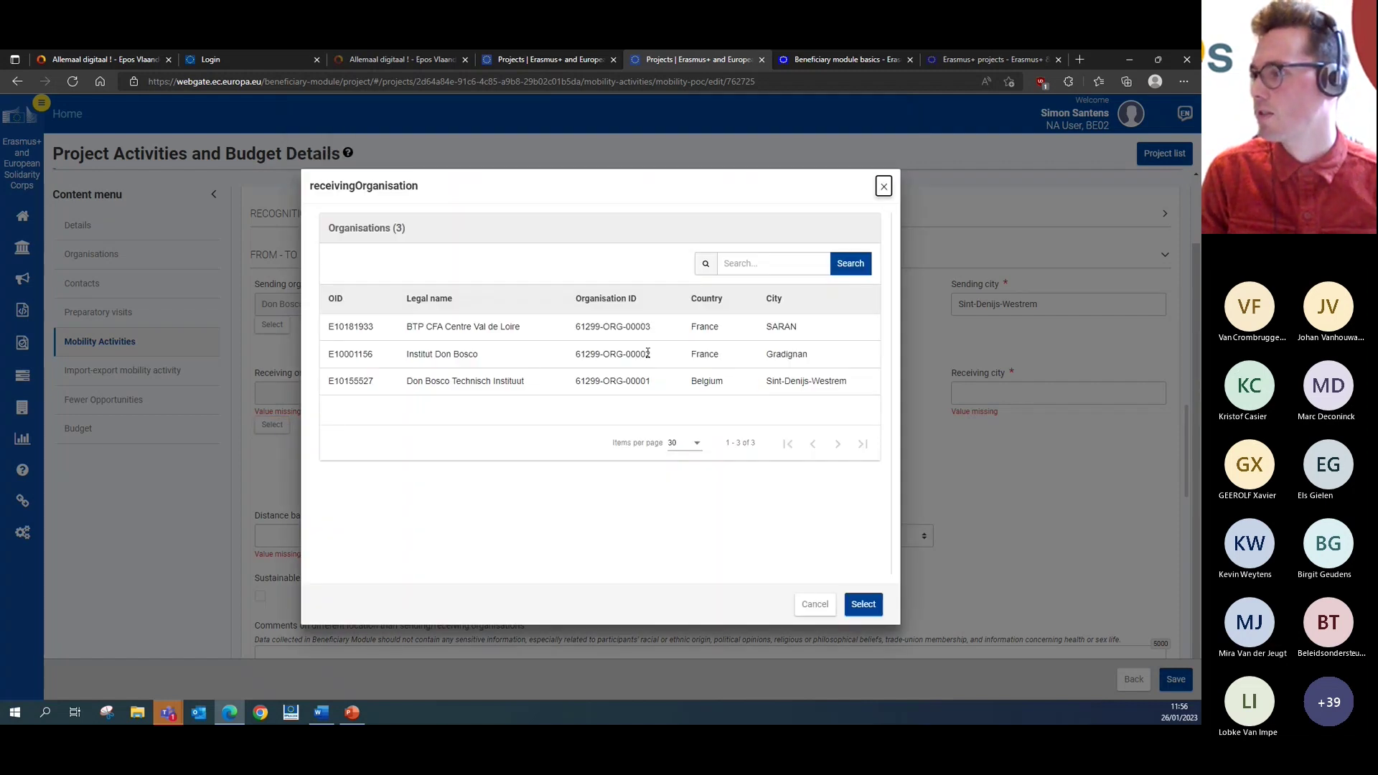
- Select BTP CFA Centre Val de Loire as receiving organisation with Company host environment
{"action": "left_click", "coordinate": [631, 327]}
{"action": "left_click", "coordinate": [864, 605]}
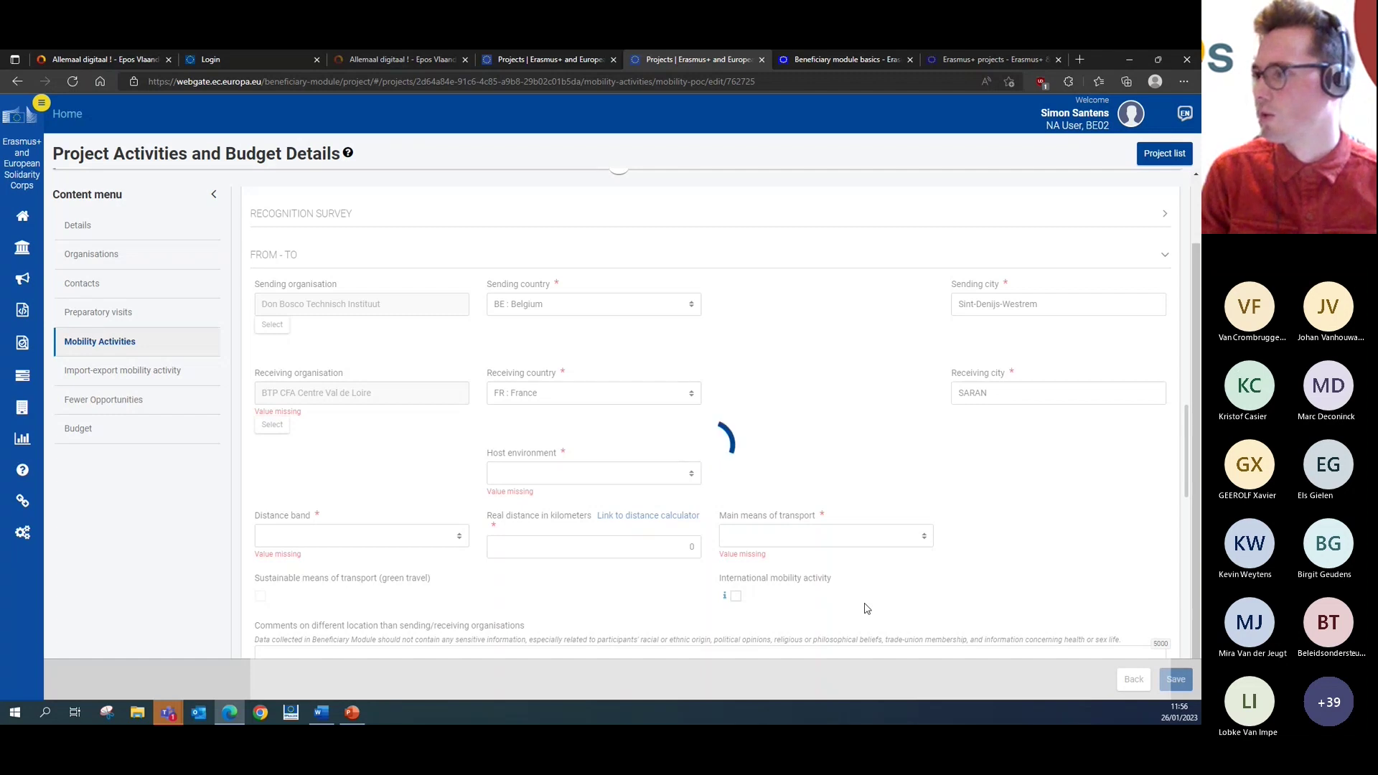
{"action": "left_click", "coordinate": [652, 463]}
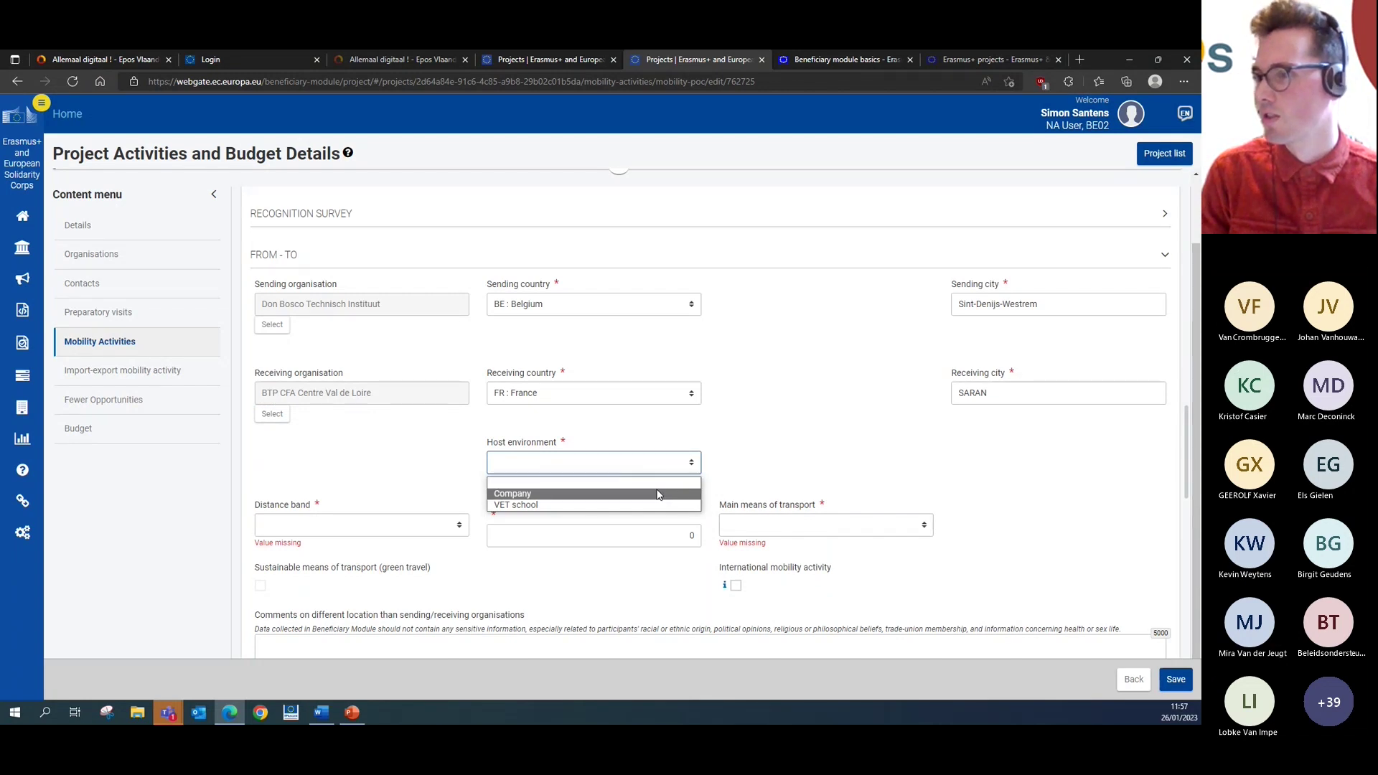
{"action": "left_click", "coordinate": [657, 494]}
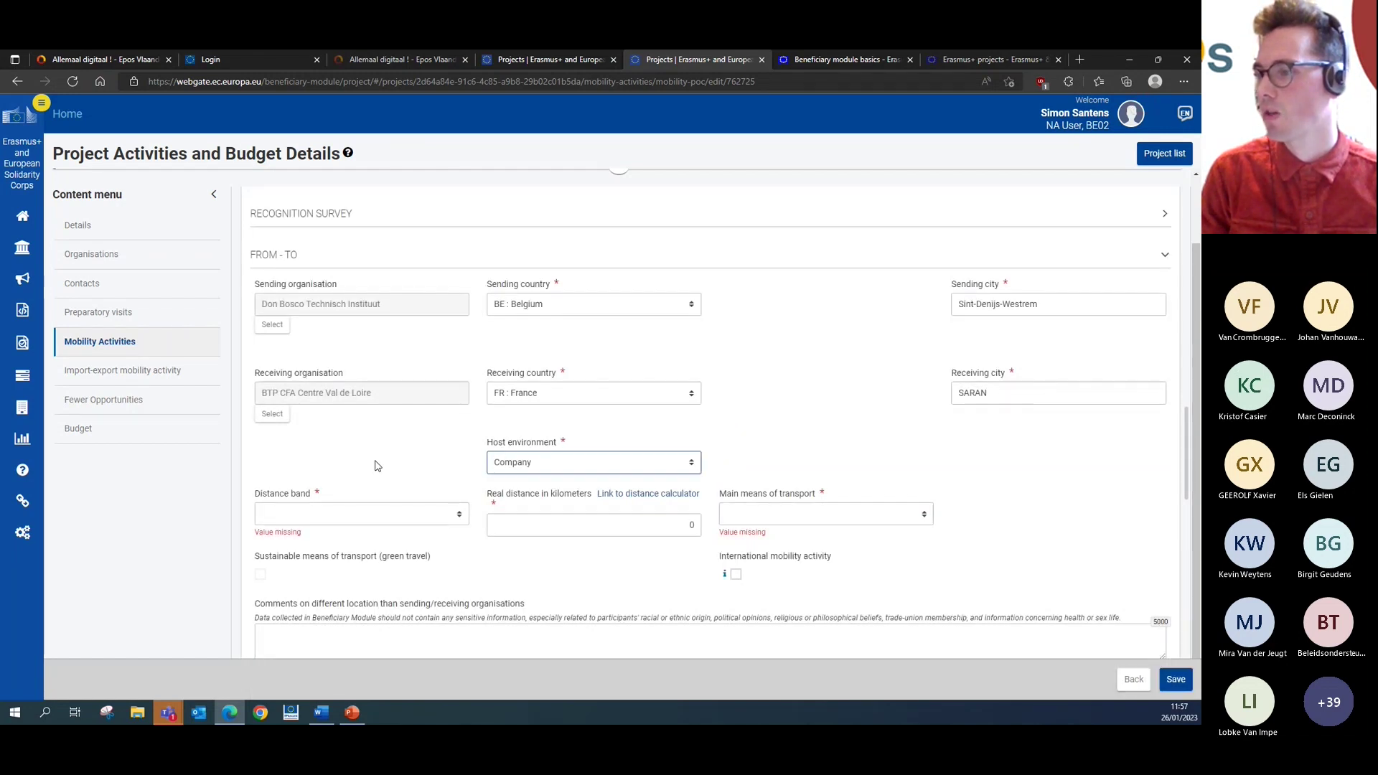
- Open the Erasmus+ distance calculator, leaving the distance band unset
{"action": "left_click", "coordinate": [392, 516]}
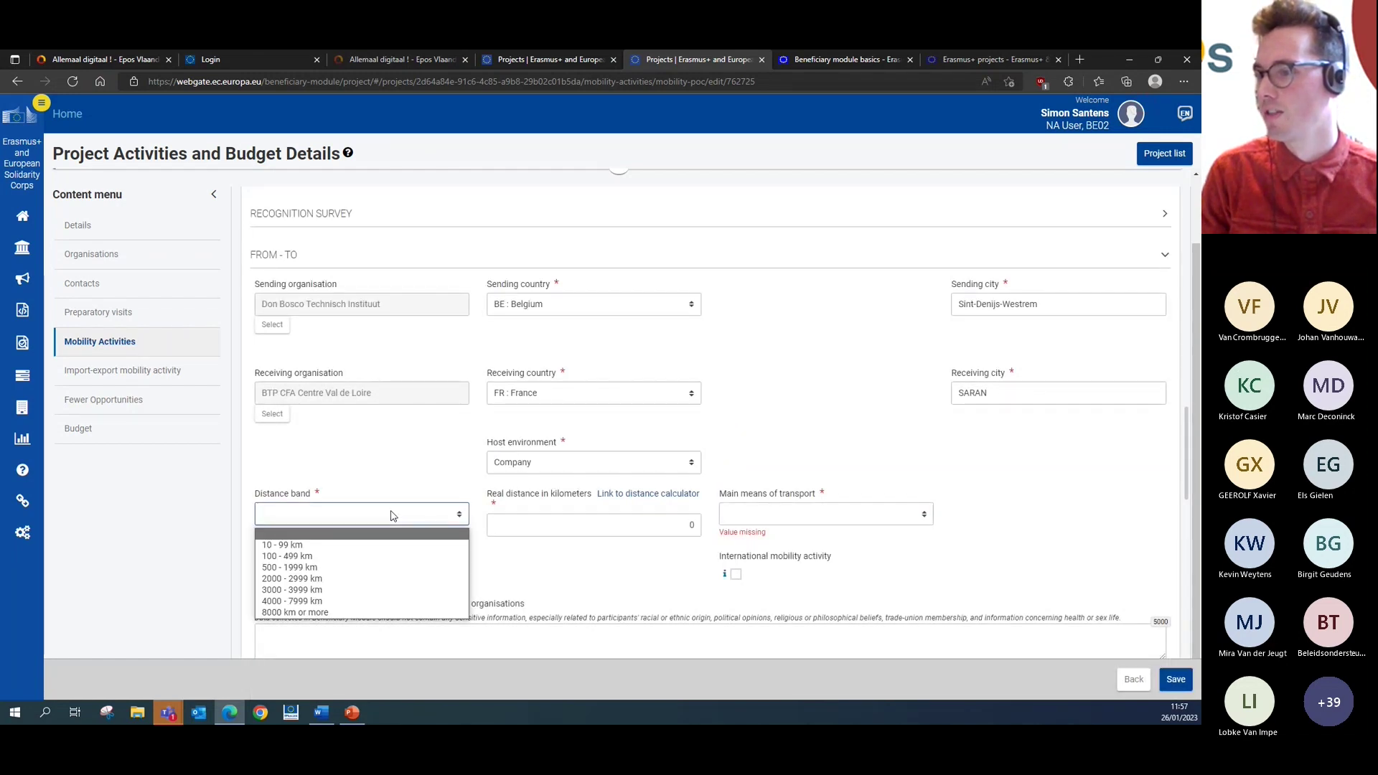
{"action": "left_click", "coordinate": [529, 564]}
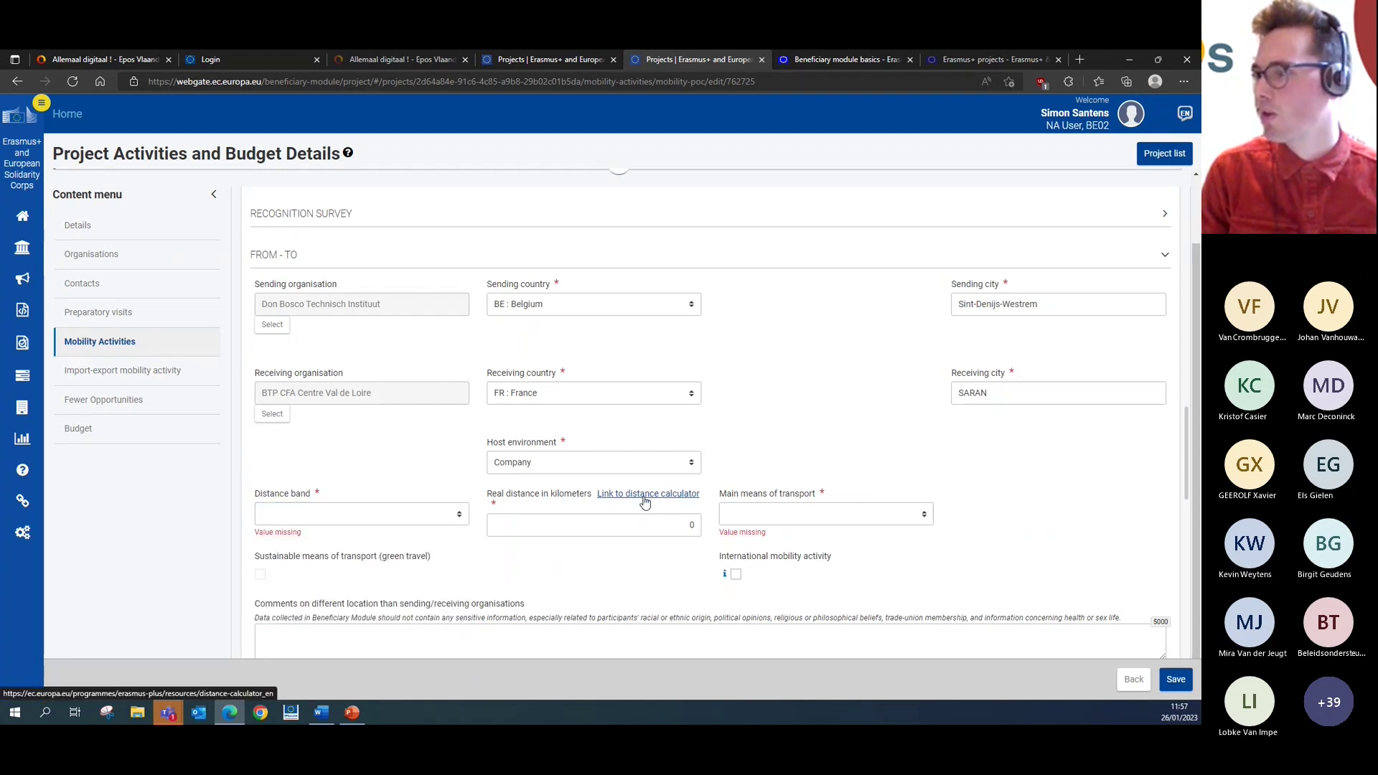
{"action": "left_click", "coordinate": [644, 499]}
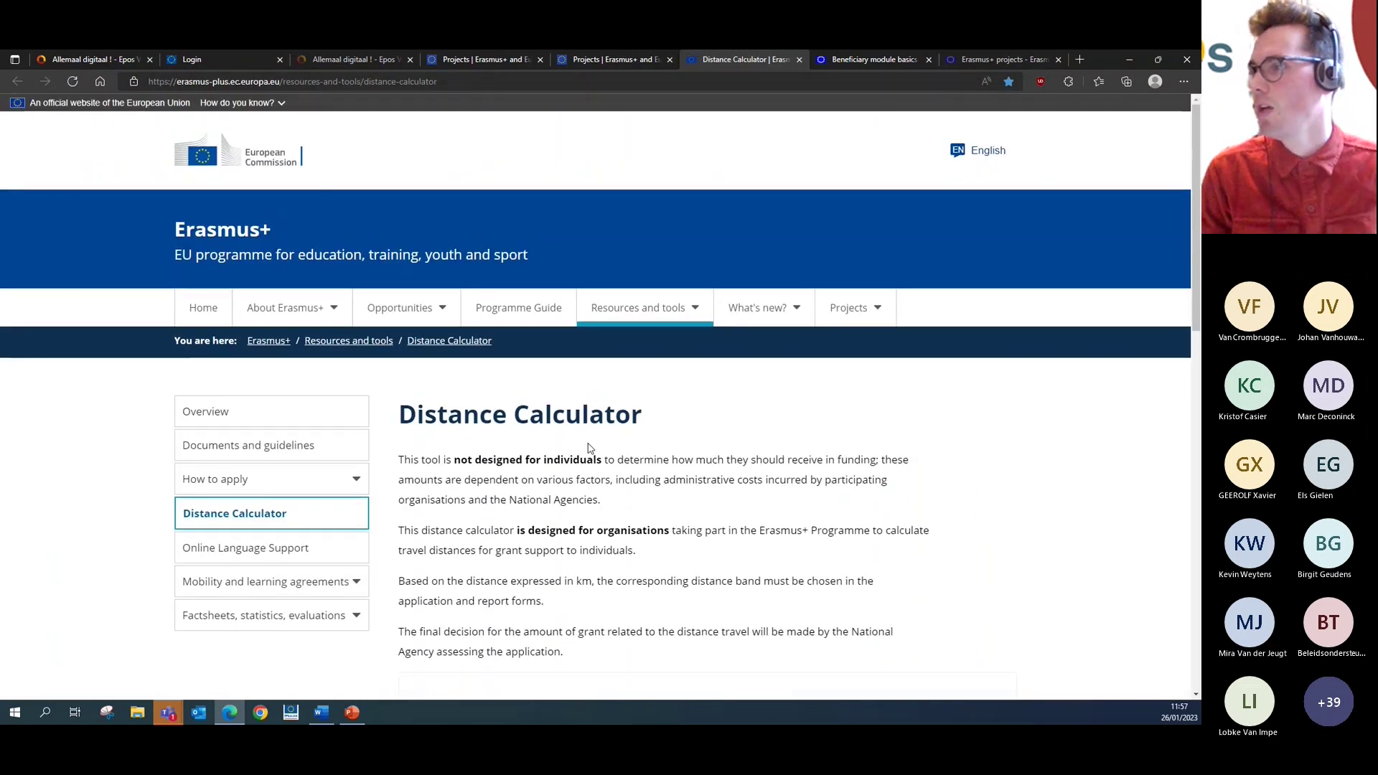
- Calculate the distance from Sint-Denijs-Westrem to Saran, Orléans (365.1 km), then return to the form
{"action": "scroll", "coordinate": [587, 450], "scroll_direction": "down", "scroll_amount": 4}
{"action": "left_click", "coordinate": [835, 429]}
{"action": "type", "text": "Sint"}
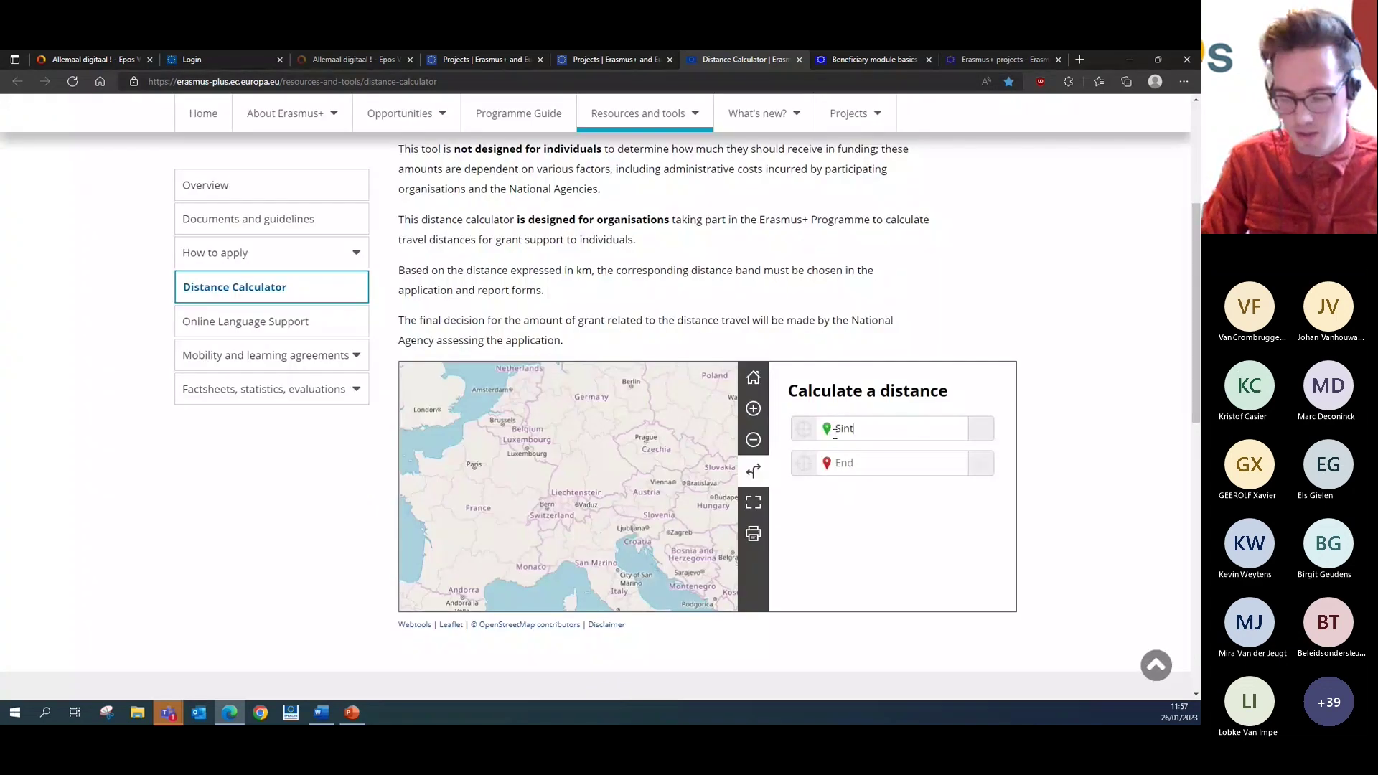
{"action": "type", "text": "-Denijs"}
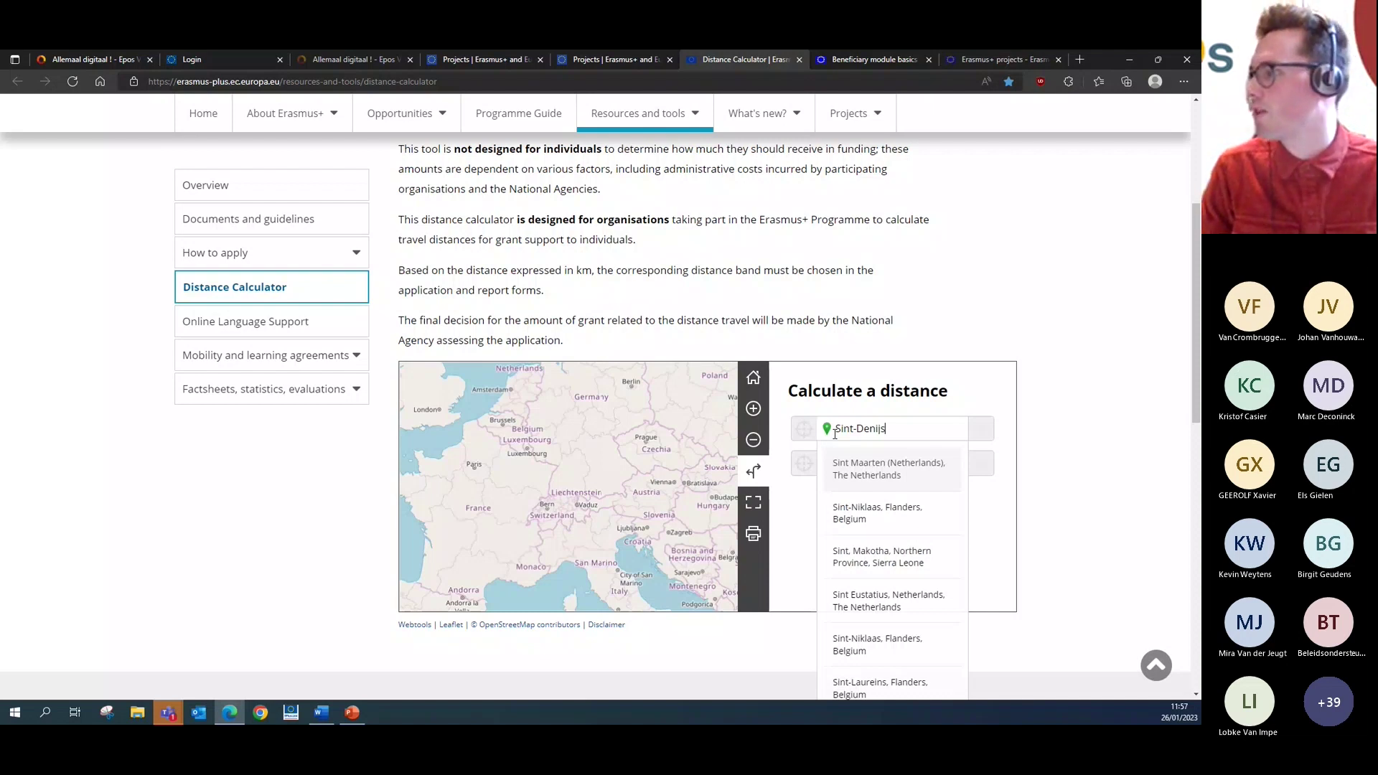
{"action": "type", "text": "-Wes"}
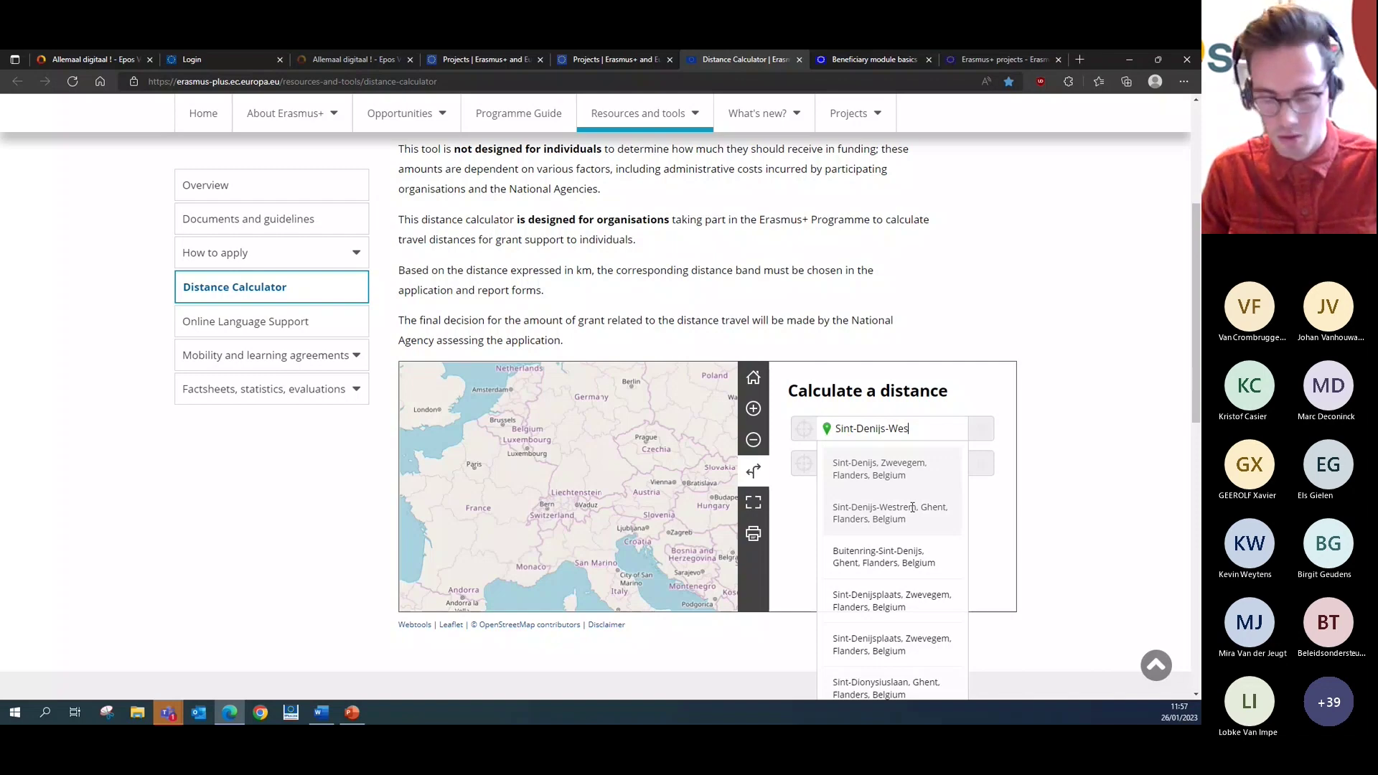
{"action": "left_click", "coordinate": [912, 508]}
{"action": "left_click", "coordinate": [888, 462]}
{"action": "type", "text": "Saran lo"}
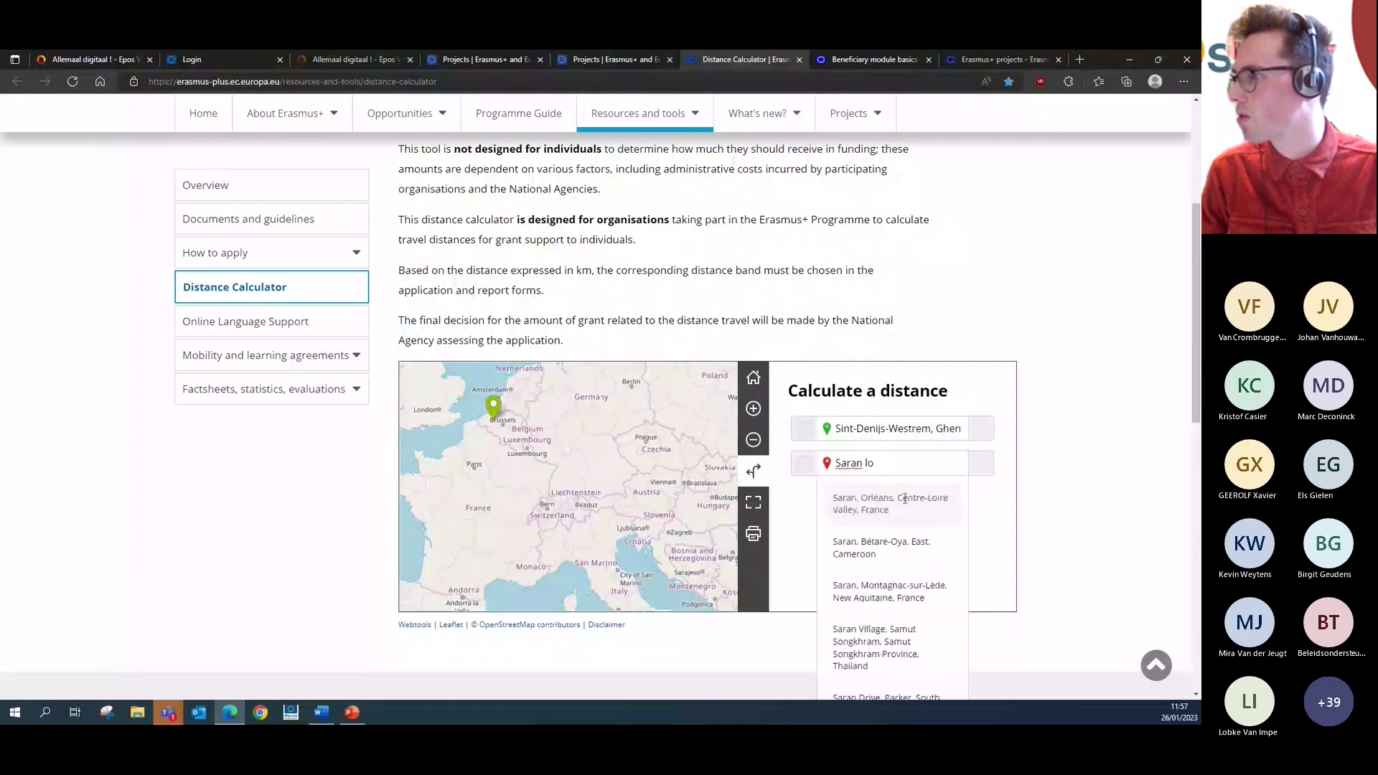
{"action": "left_click", "coordinate": [890, 503]}
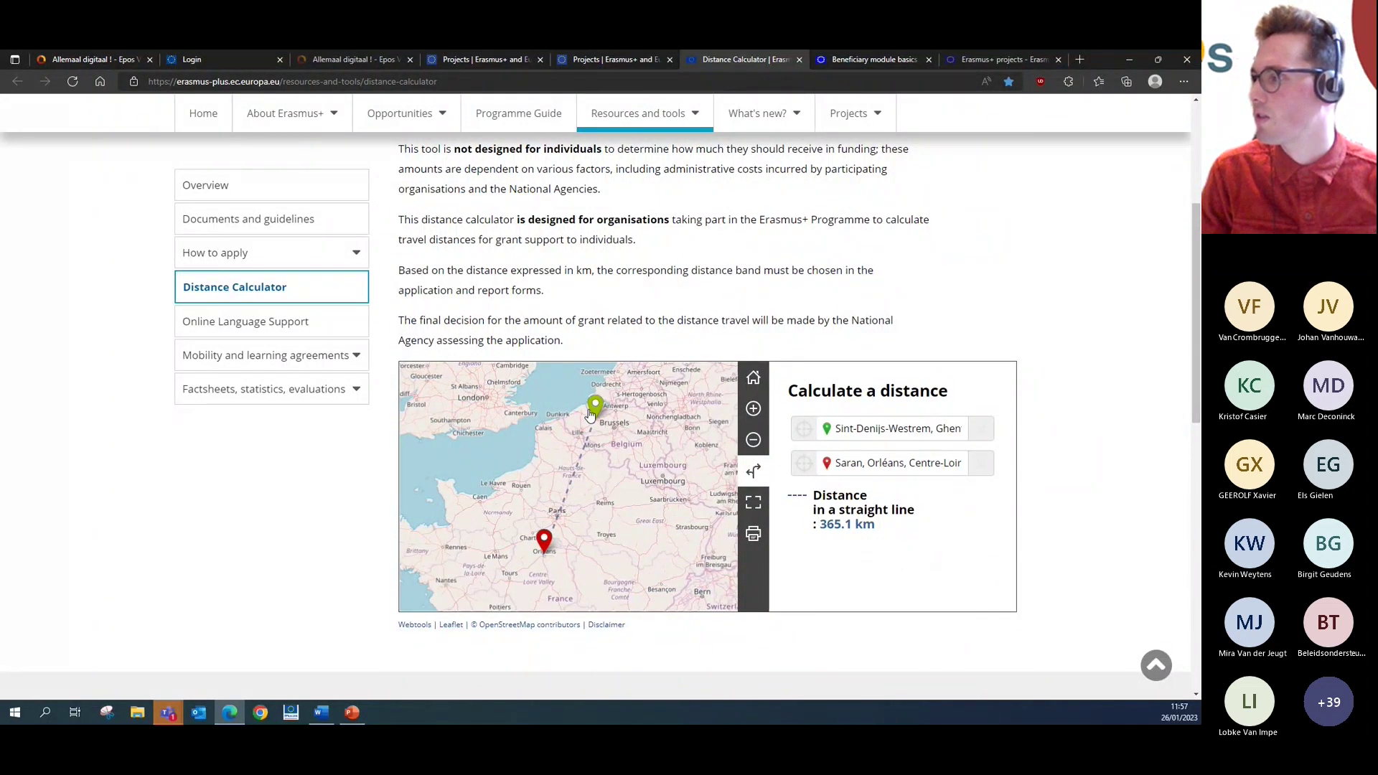
{"action": "left_click", "coordinate": [624, 62]}
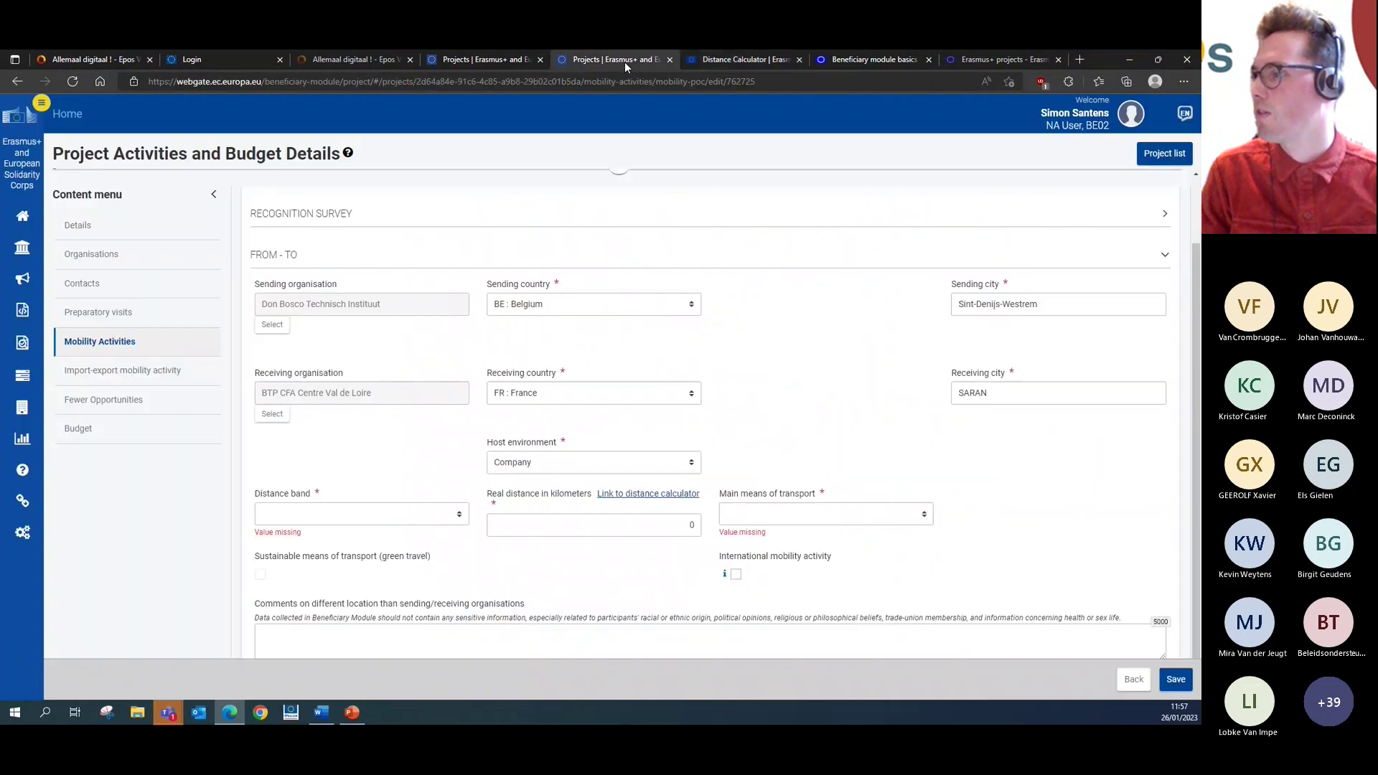
- Set the distance band to 100 - 499 km and the main means of transport to Train
{"action": "left_click", "coordinate": [413, 516]}
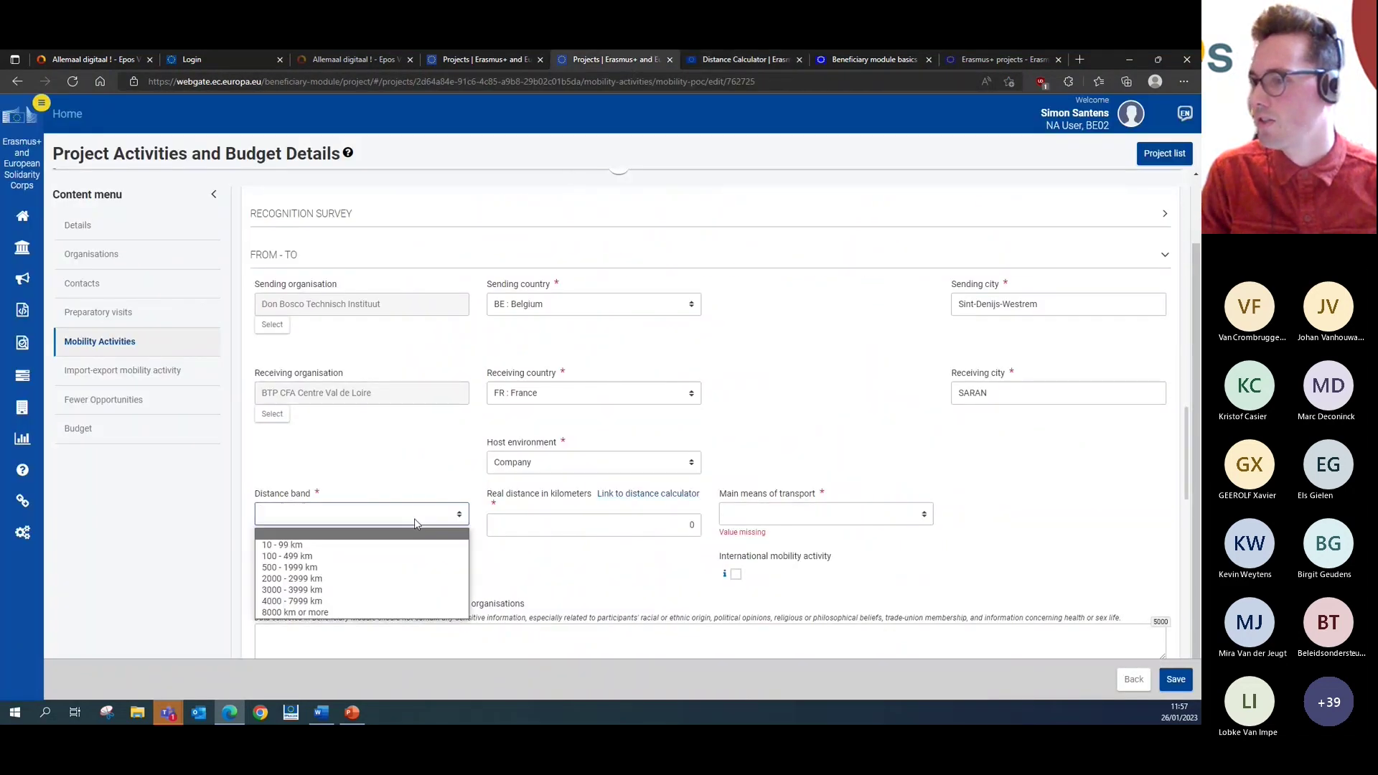
{"action": "left_click", "coordinate": [407, 557]}
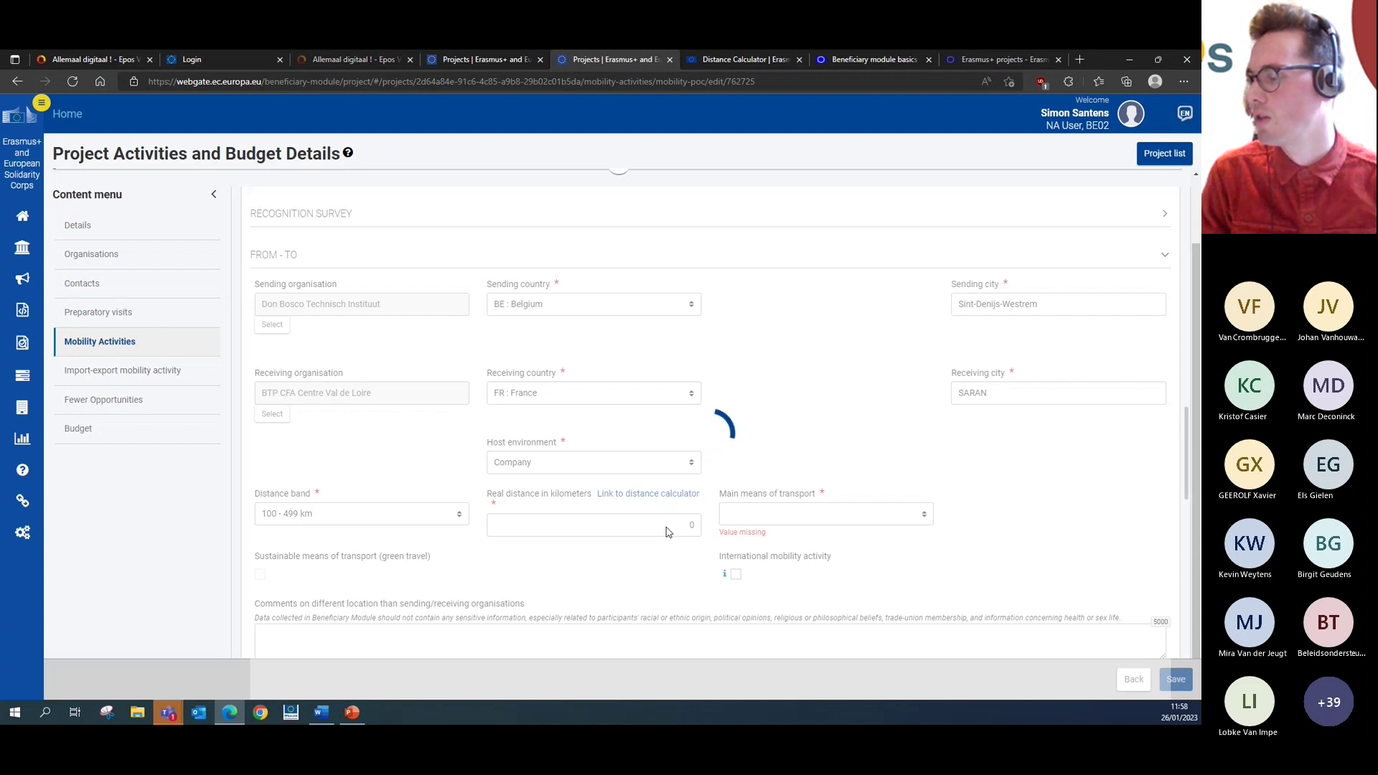
{"action": "scroll", "coordinate": [818, 391], "scroll_direction": "down", "scroll_amount": 1}
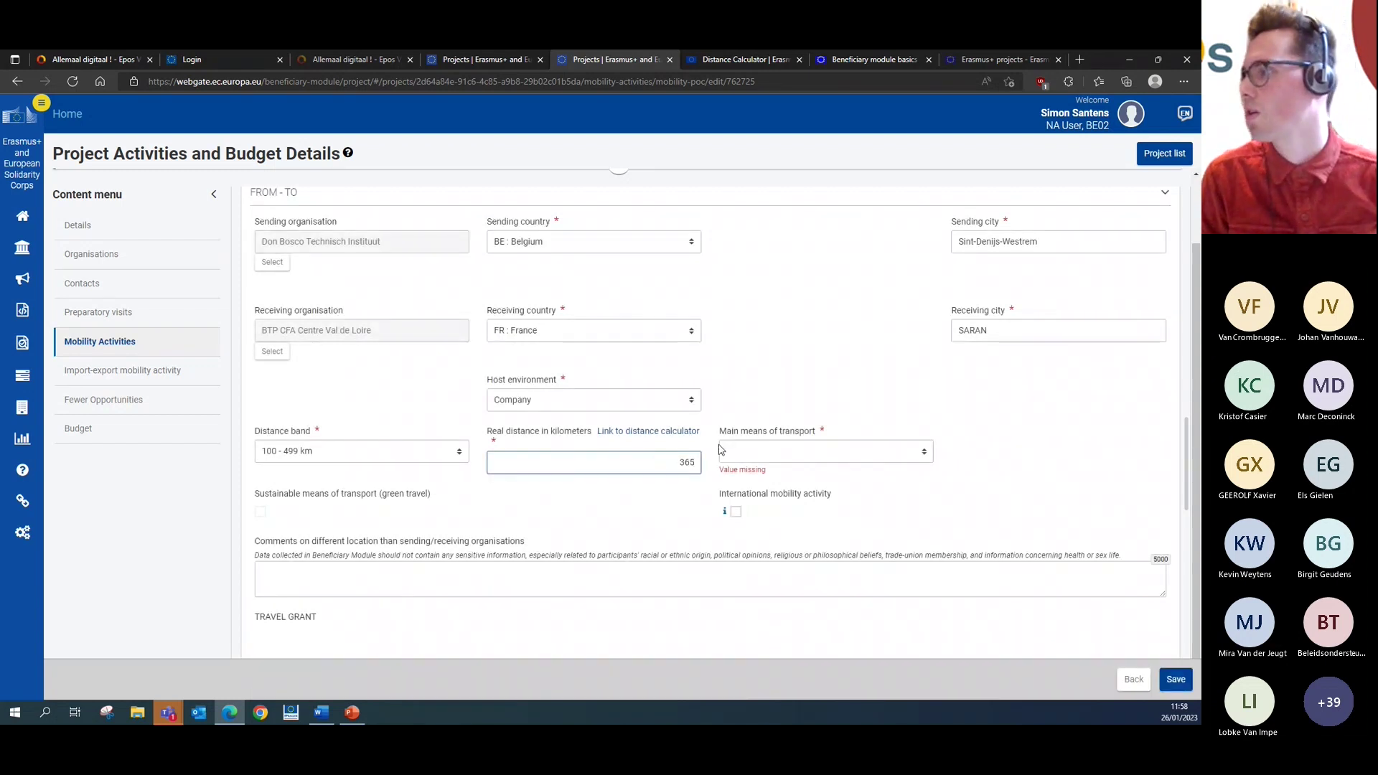
{"action": "left_click", "coordinate": [807, 450]}
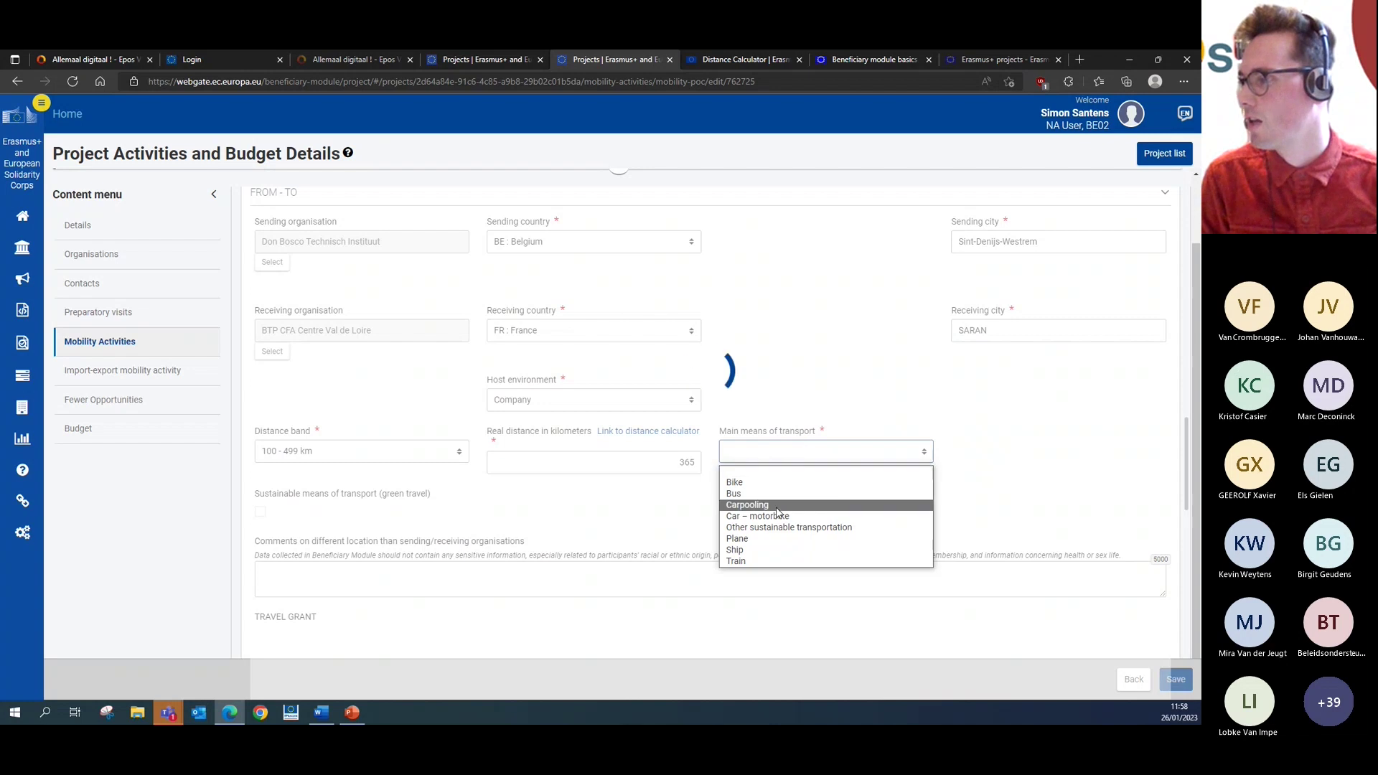
{"action": "left_click", "coordinate": [808, 400]}
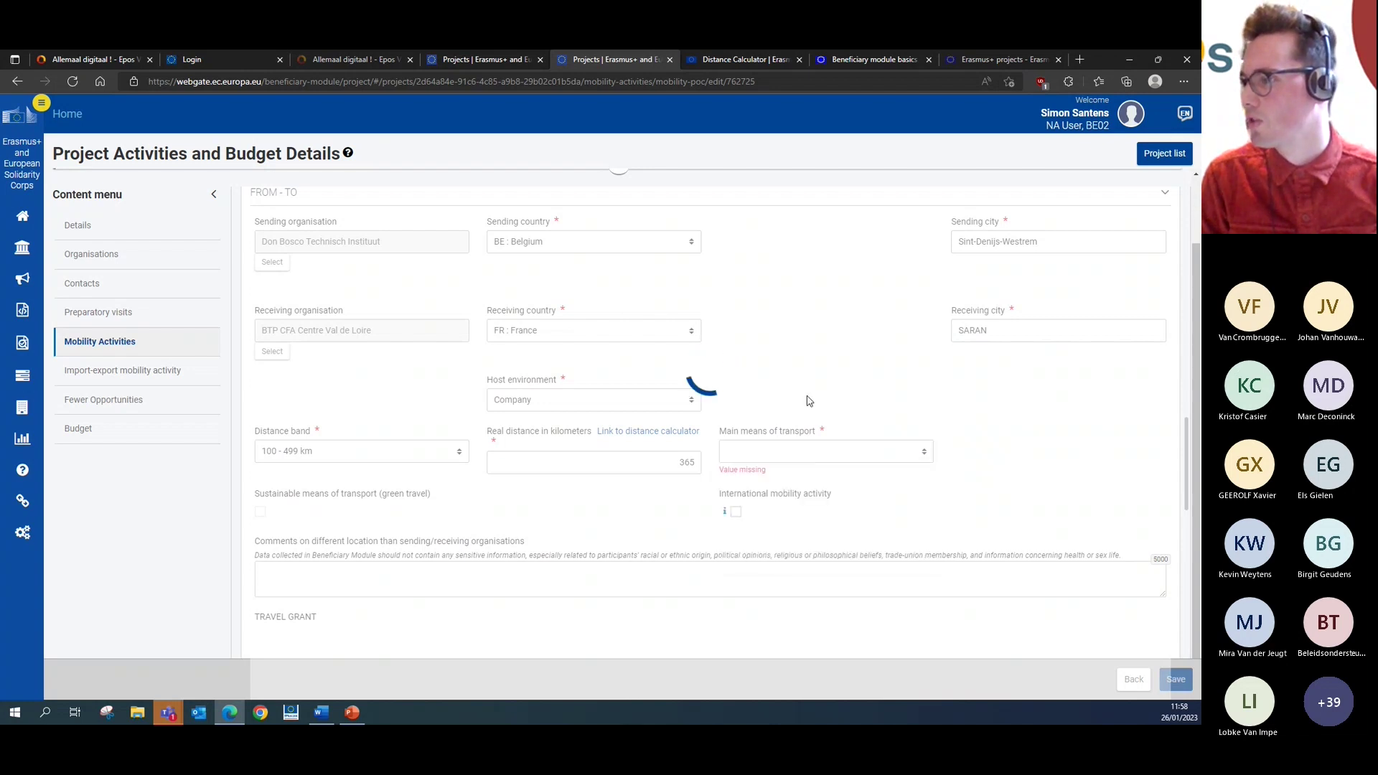
{"action": "left_click", "coordinate": [803, 447]}
{"action": "left_click", "coordinate": [790, 562]}
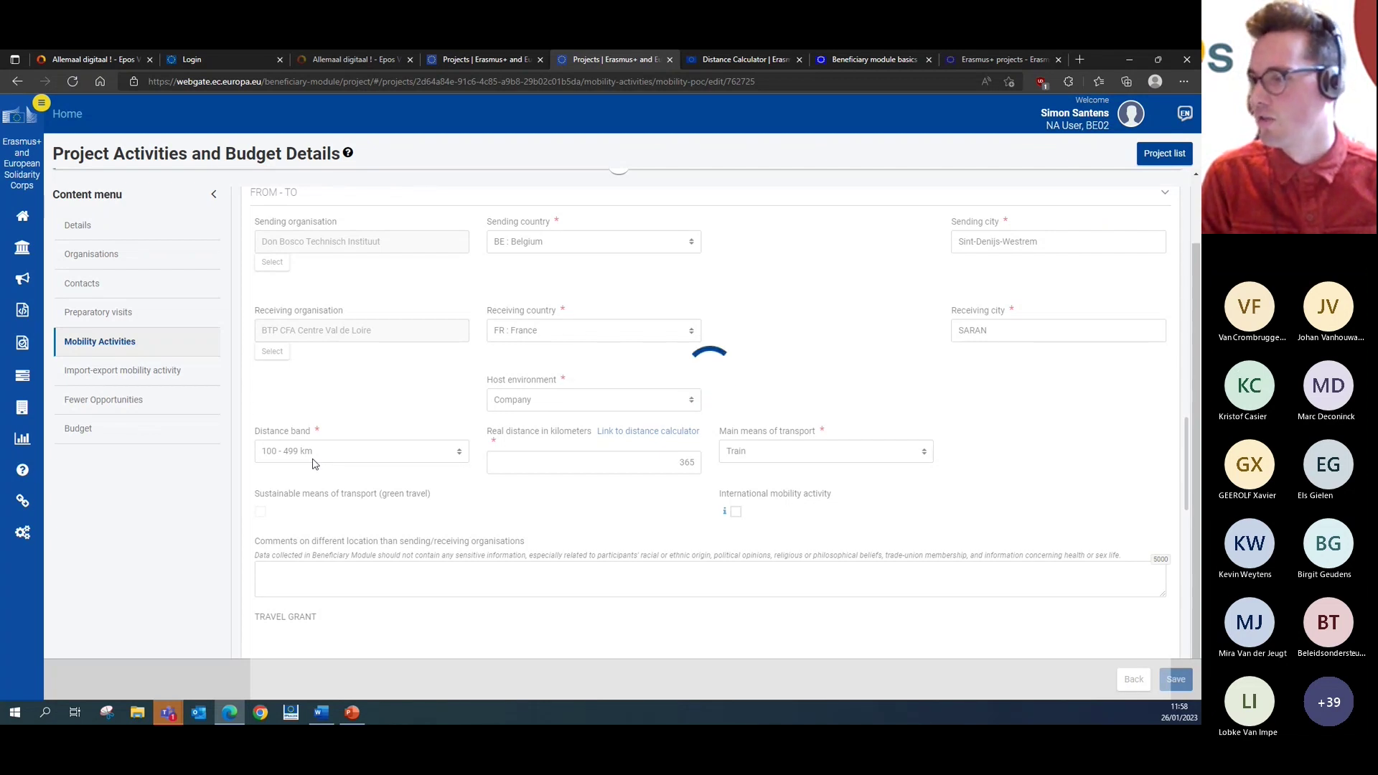
{"action": "scroll", "coordinate": [877, 513], "scroll_direction": "down", "scroll_amount": 2}
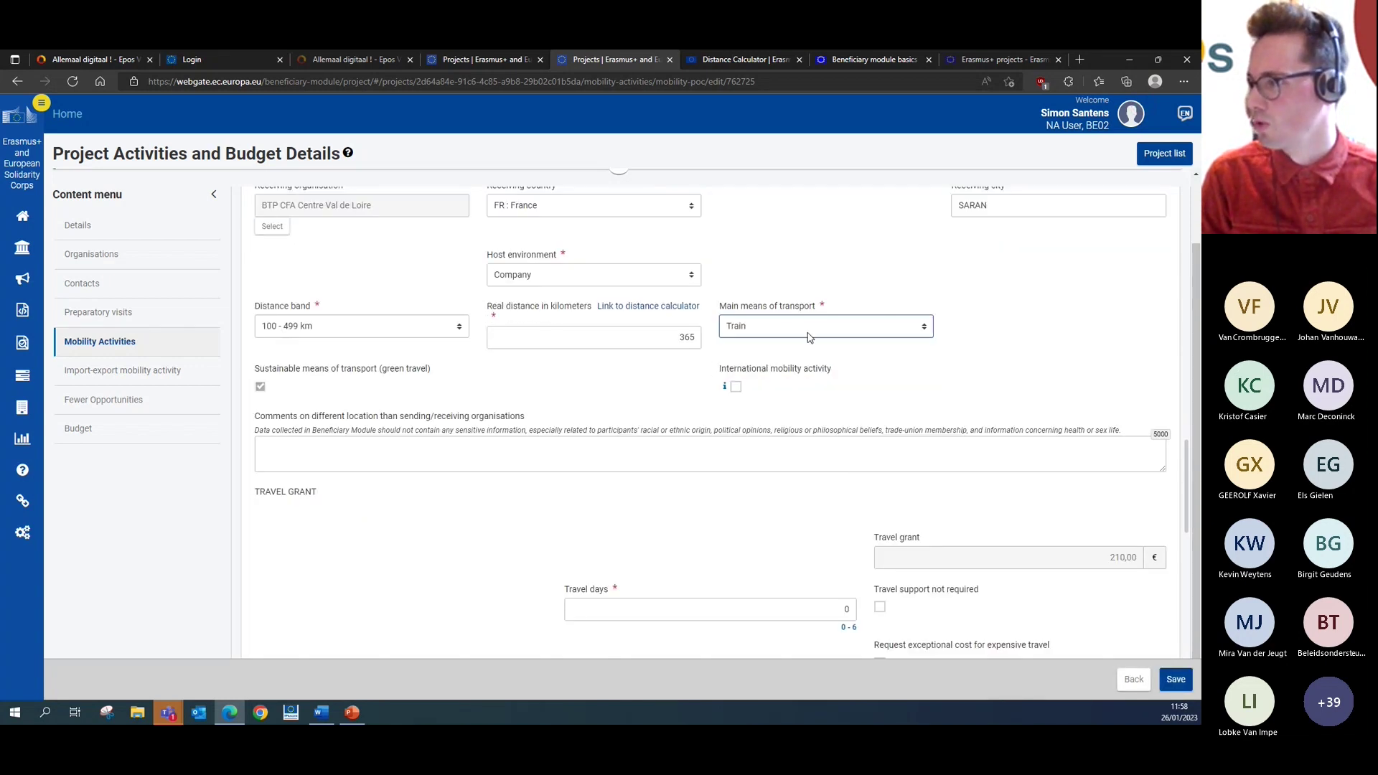
{"action": "mouse_move", "coordinate": [726, 385]}
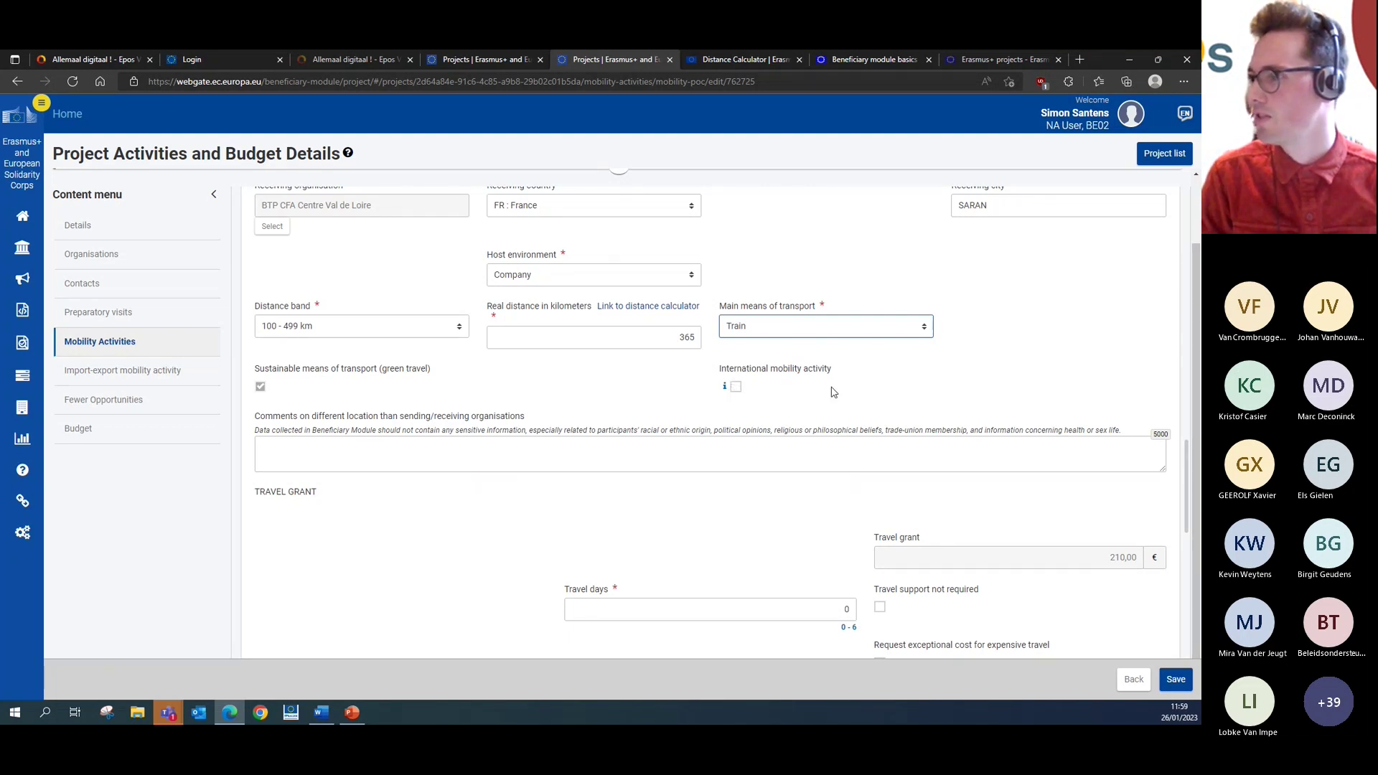
{"action": "scroll", "coordinate": [829, 380], "scroll_direction": "down", "scroll_amount": 1}
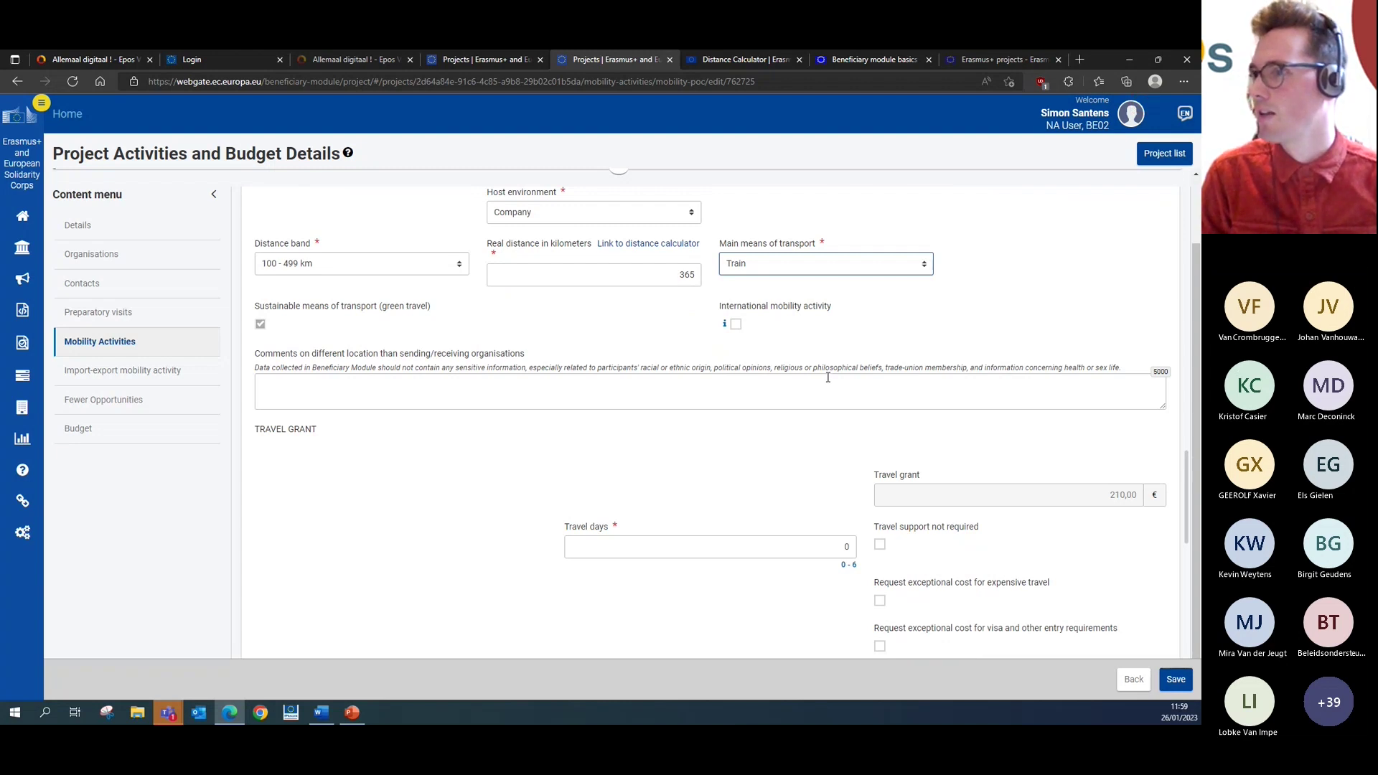
{"action": "scroll", "coordinate": [611, 310], "scroll_direction": "up", "scroll_amount": 2}
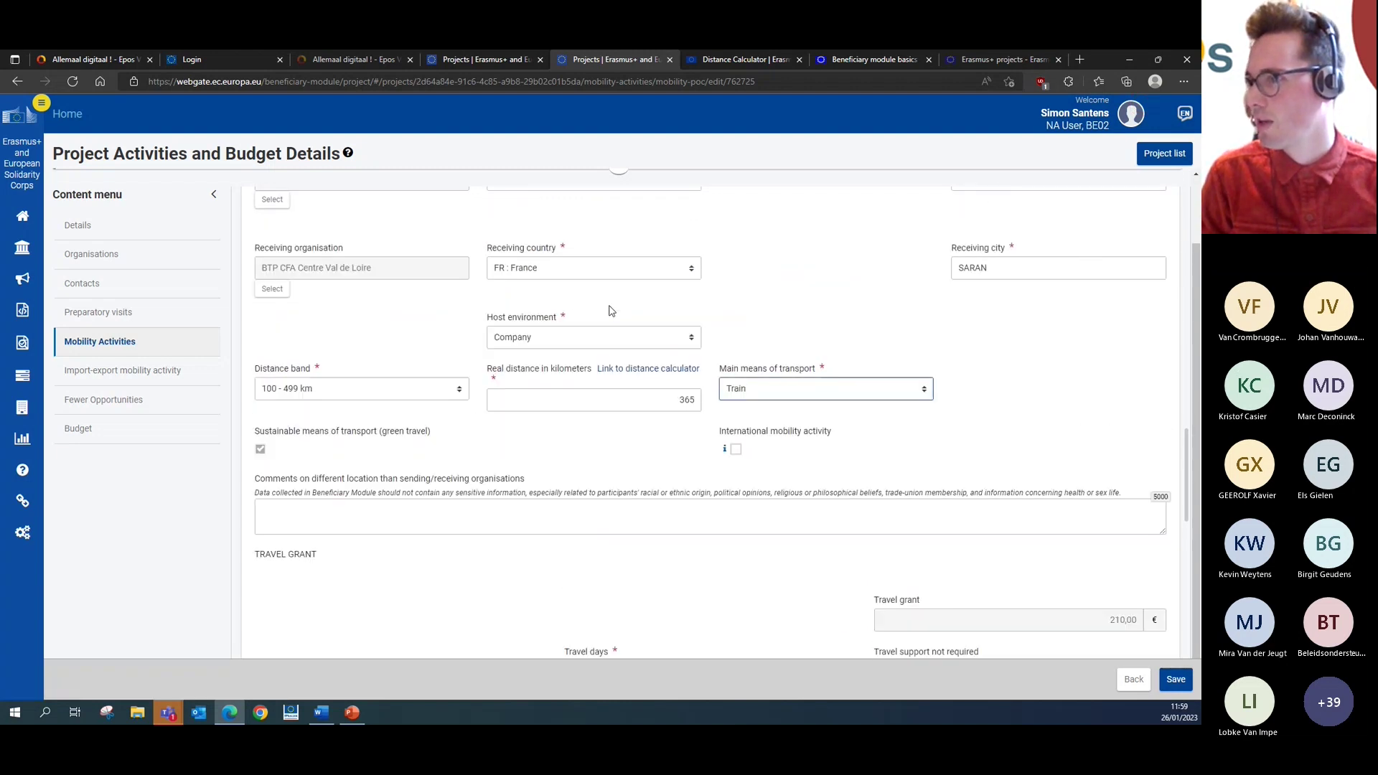
{"action": "scroll", "coordinate": [610, 310], "scroll_direction": "down", "scroll_amount": 4}
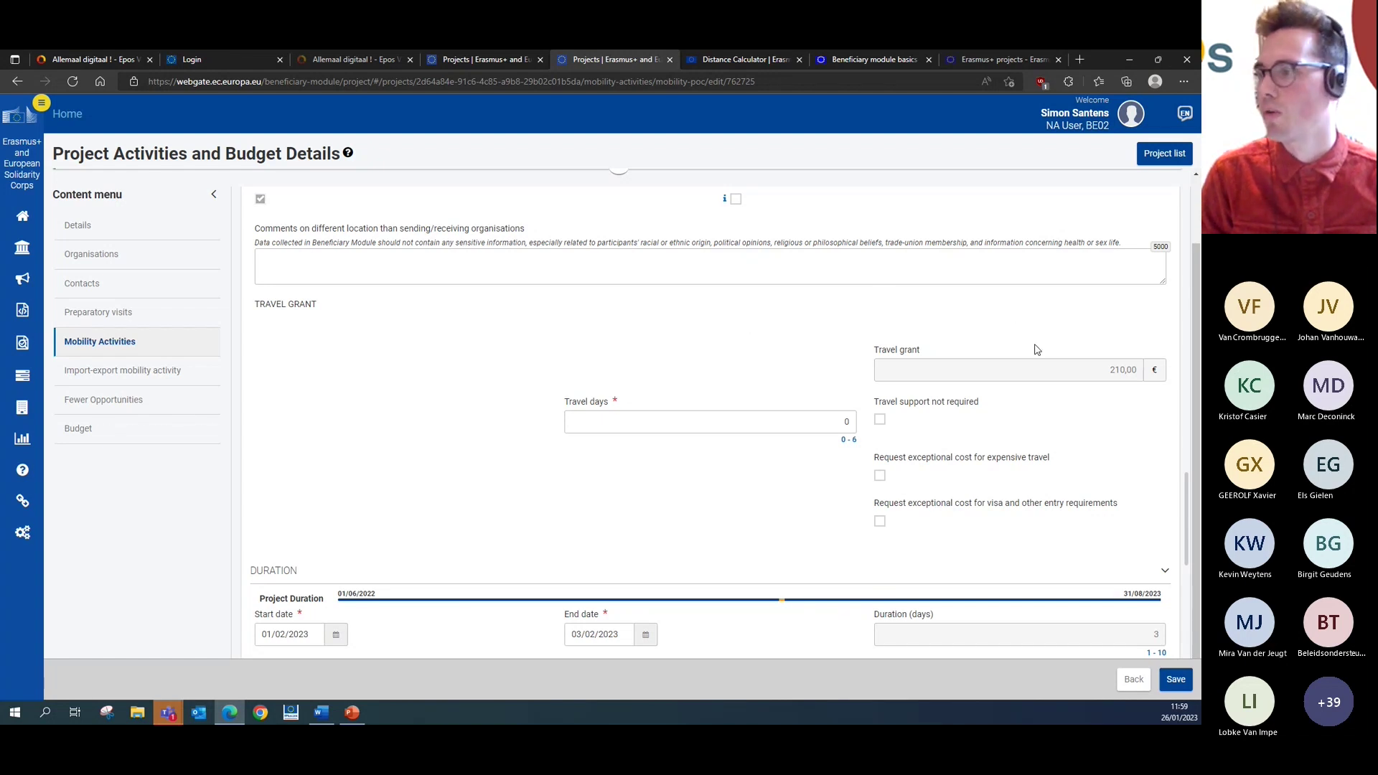
- Change the Travel days value from 0 to 2
{"action": "left_click", "coordinate": [803, 419]}
{"action": "left_click_drag", "start_coordinate": [841, 420], "coordinate": [852, 418]}
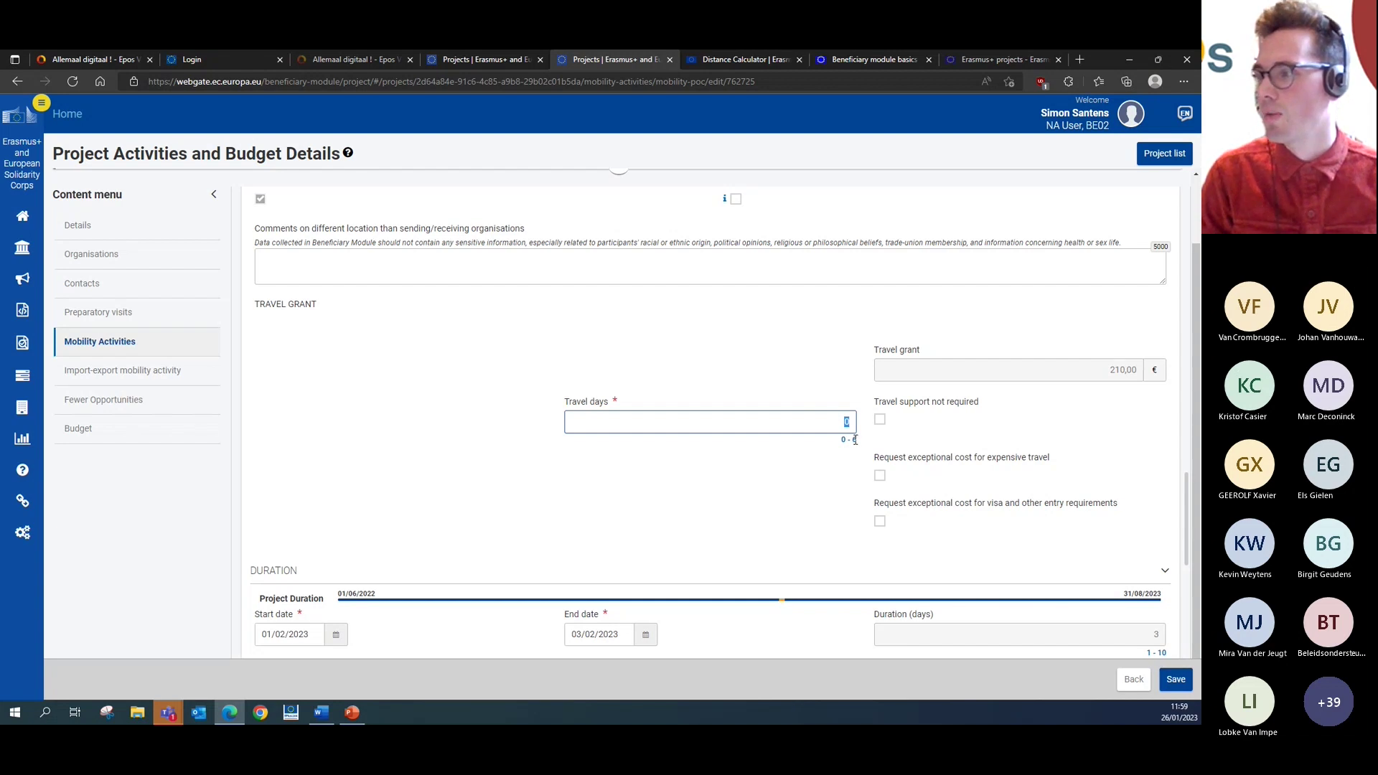
{"action": "left_click", "coordinate": [813, 467]}
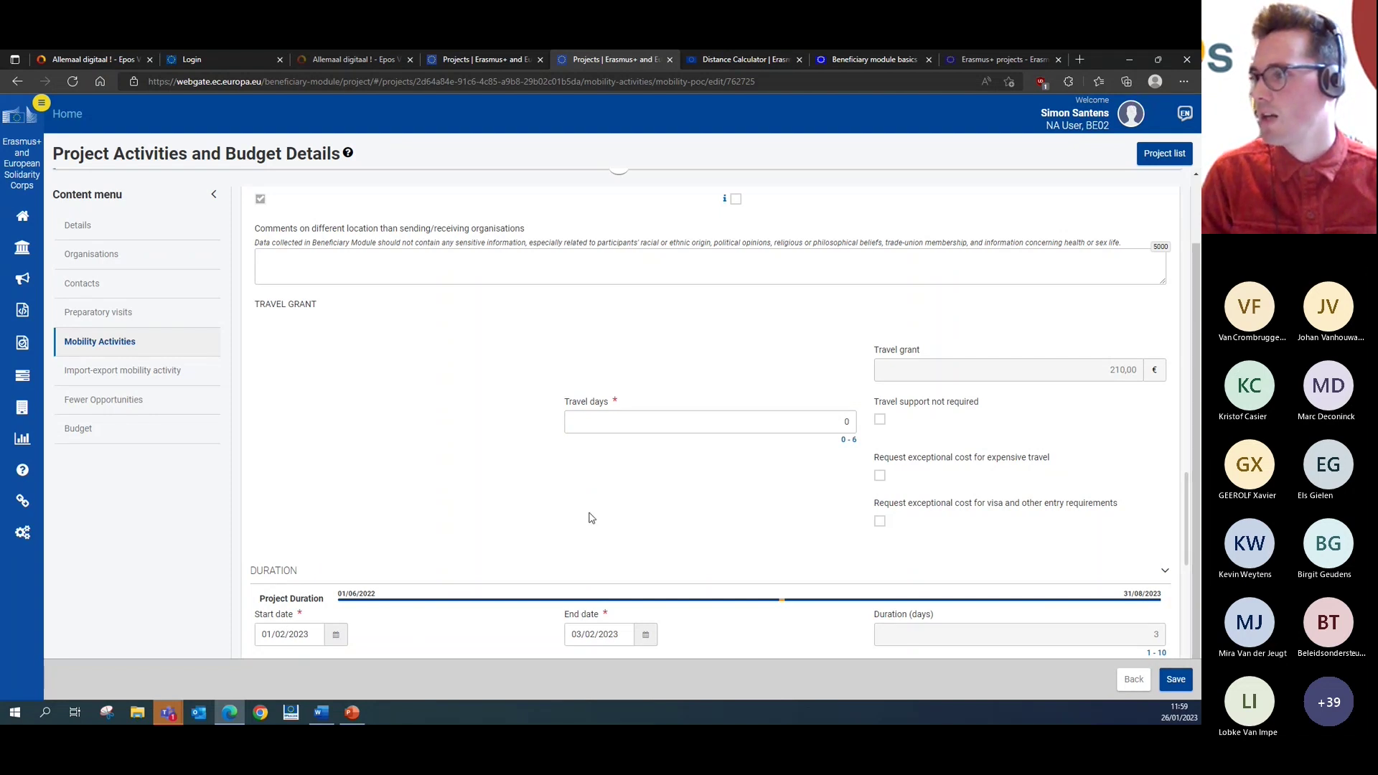
{"action": "left_click", "coordinate": [336, 634]}
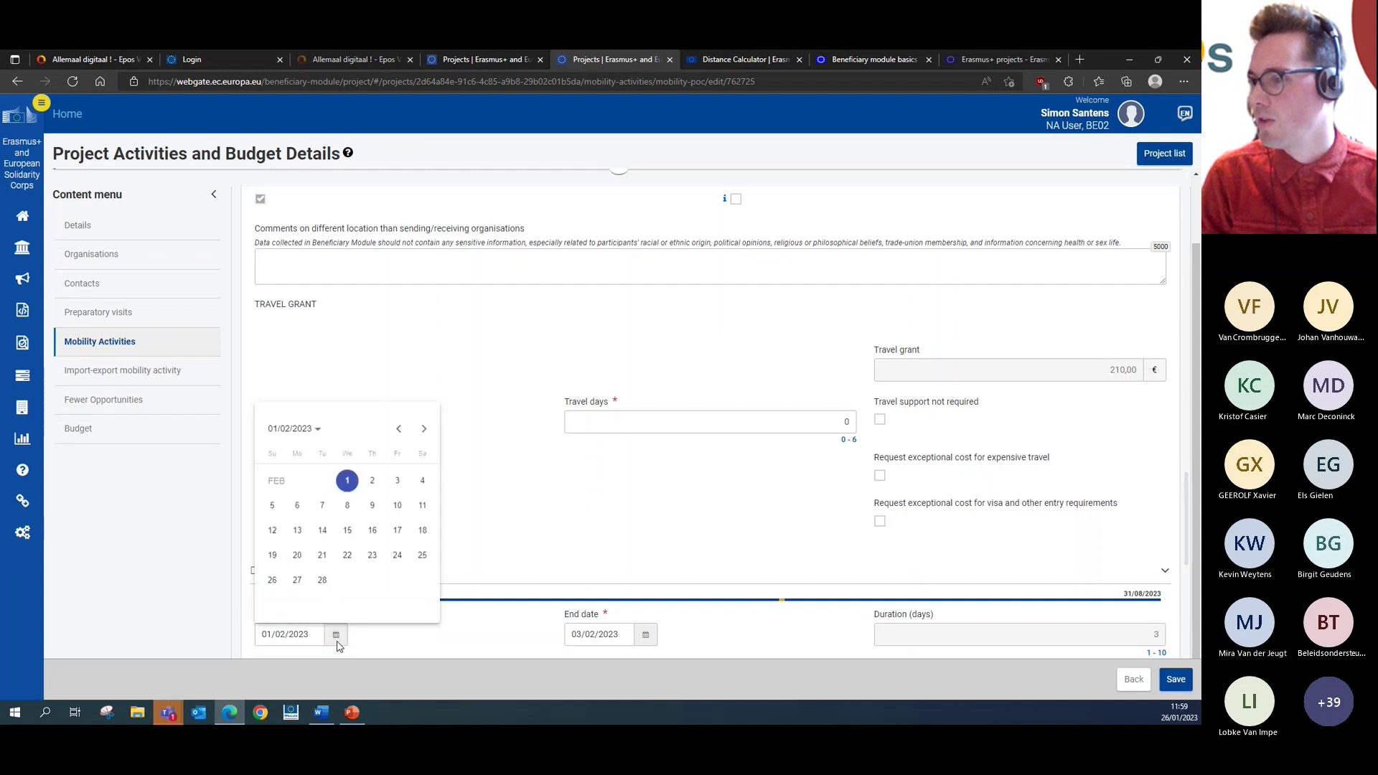
{"action": "left_click", "coordinate": [106, 594]}
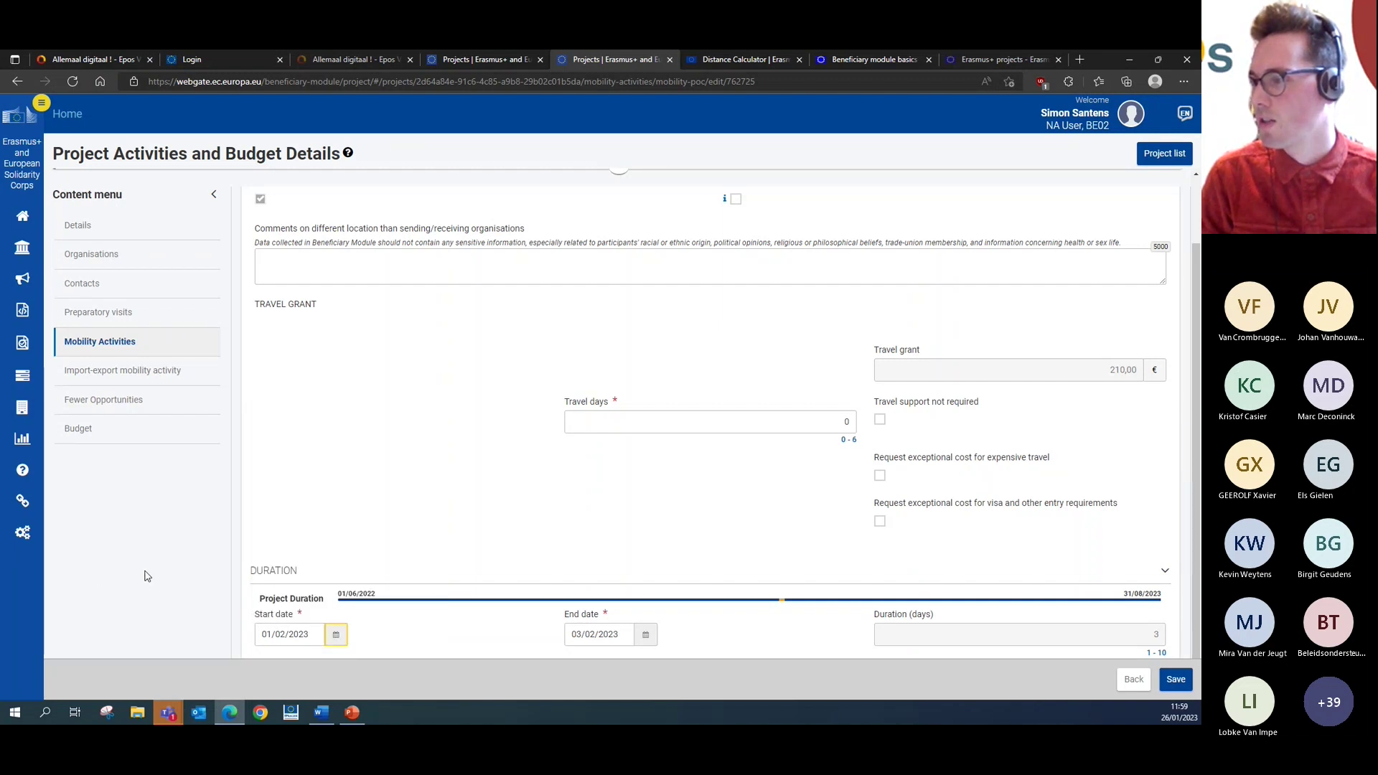
{"action": "left_click", "coordinate": [683, 419]}
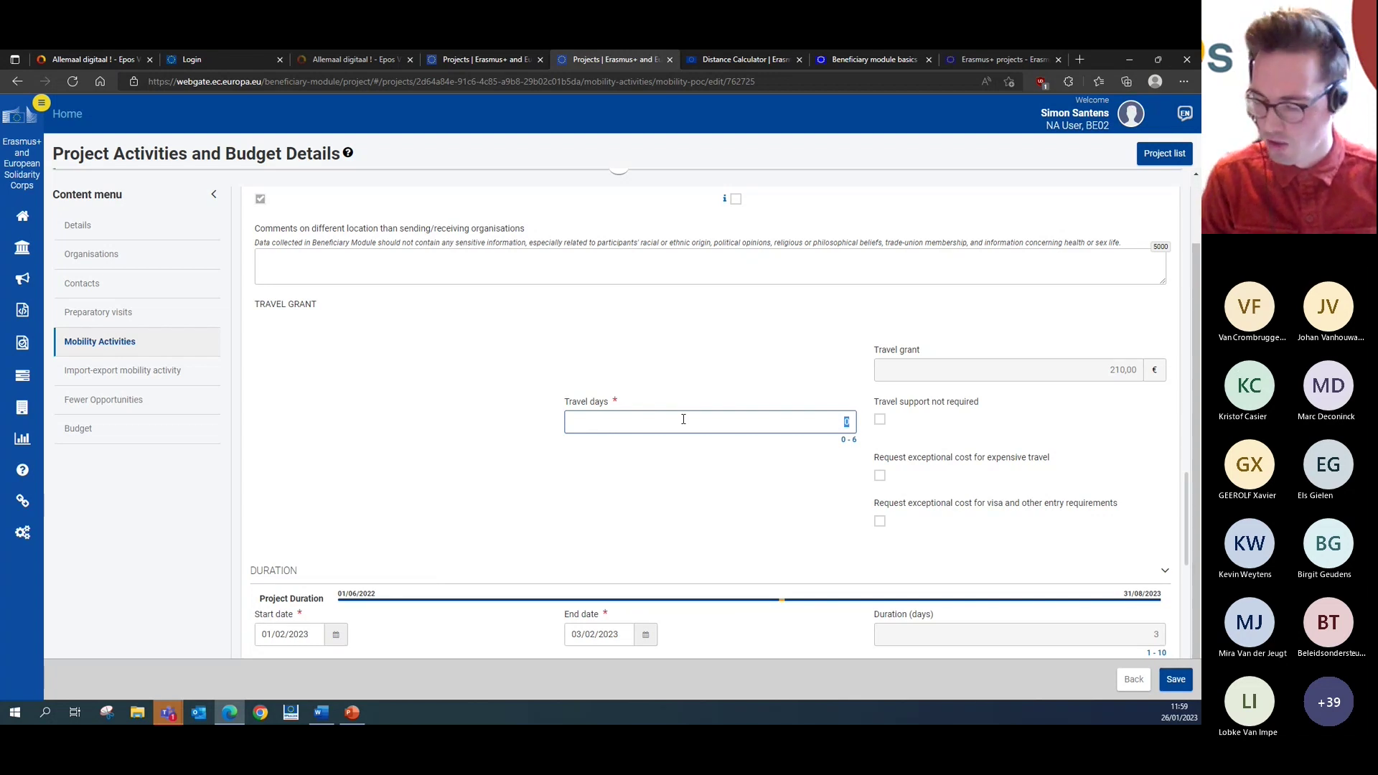
{"action": "type", "text": "2"}
{"action": "left_click", "coordinate": [453, 536]}
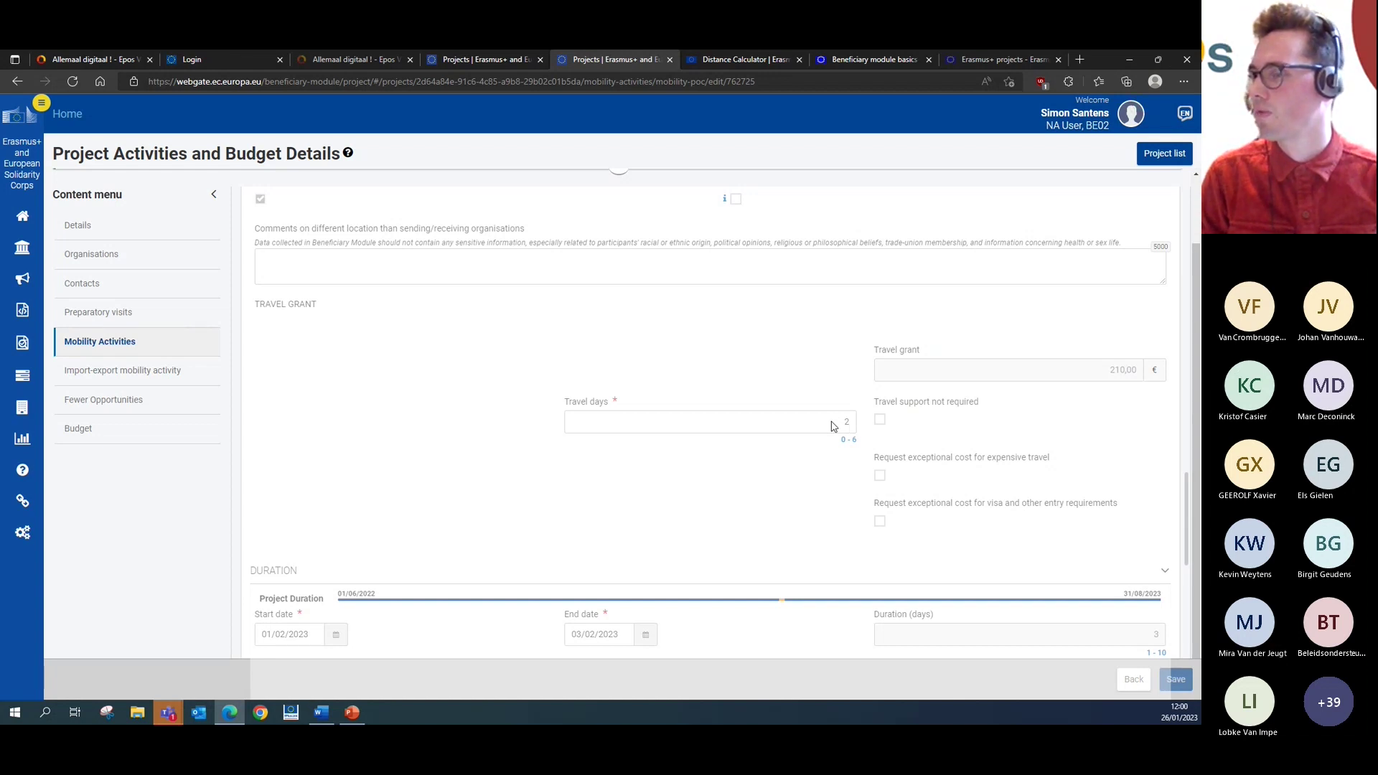
{"action": "scroll", "coordinate": [804, 408], "scroll_direction": "down", "scroll_amount": 1}
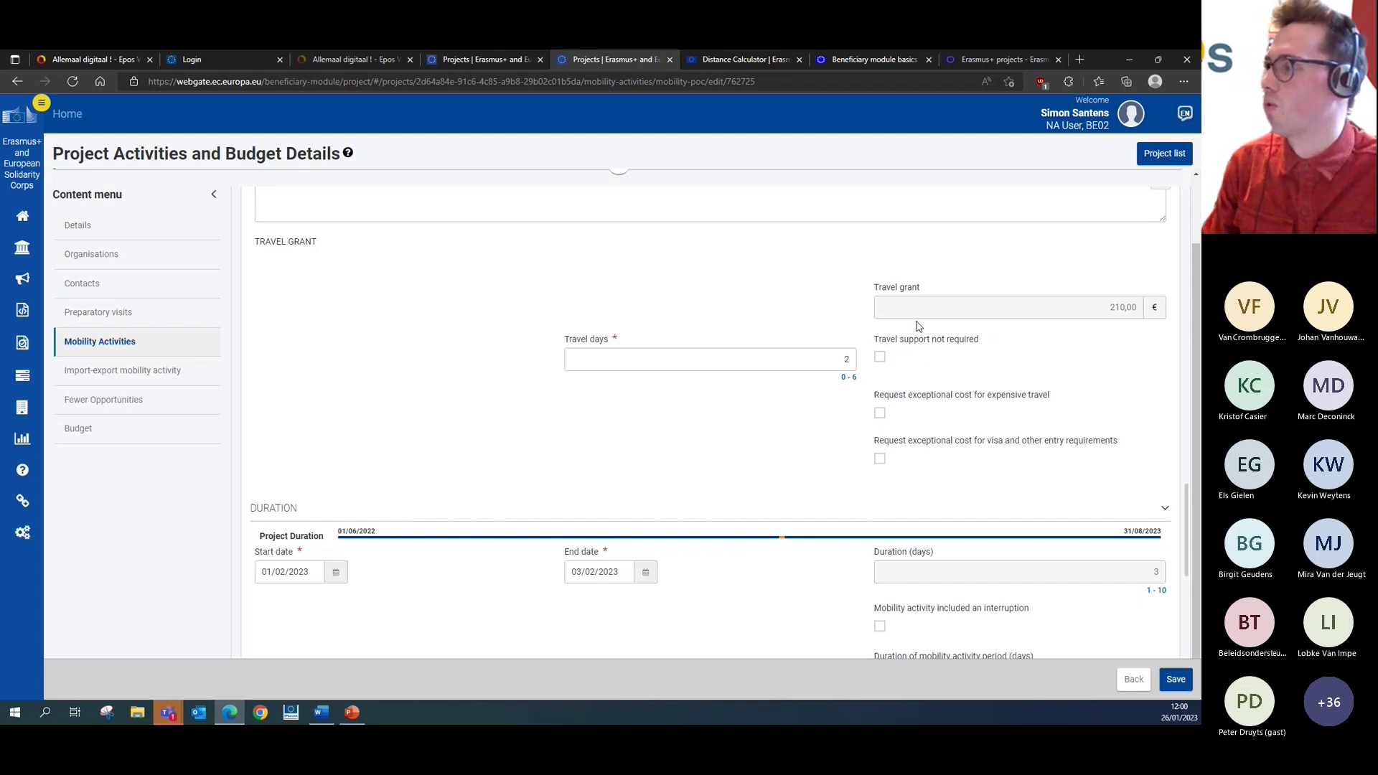
{"action": "scroll", "coordinate": [918, 326], "scroll_direction": "down", "scroll_amount": 1}
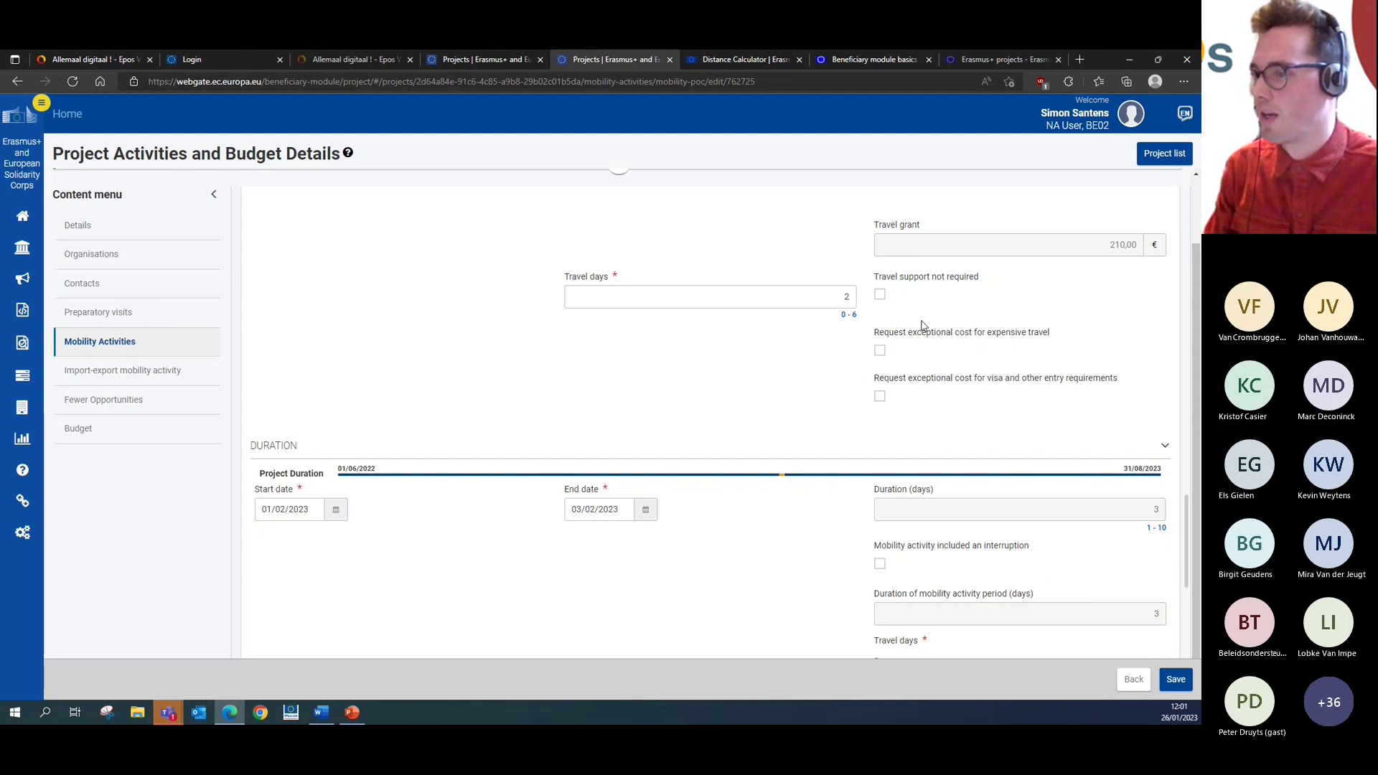
{"action": "scroll", "coordinate": [923, 326], "scroll_direction": "down", "scroll_amount": 3}
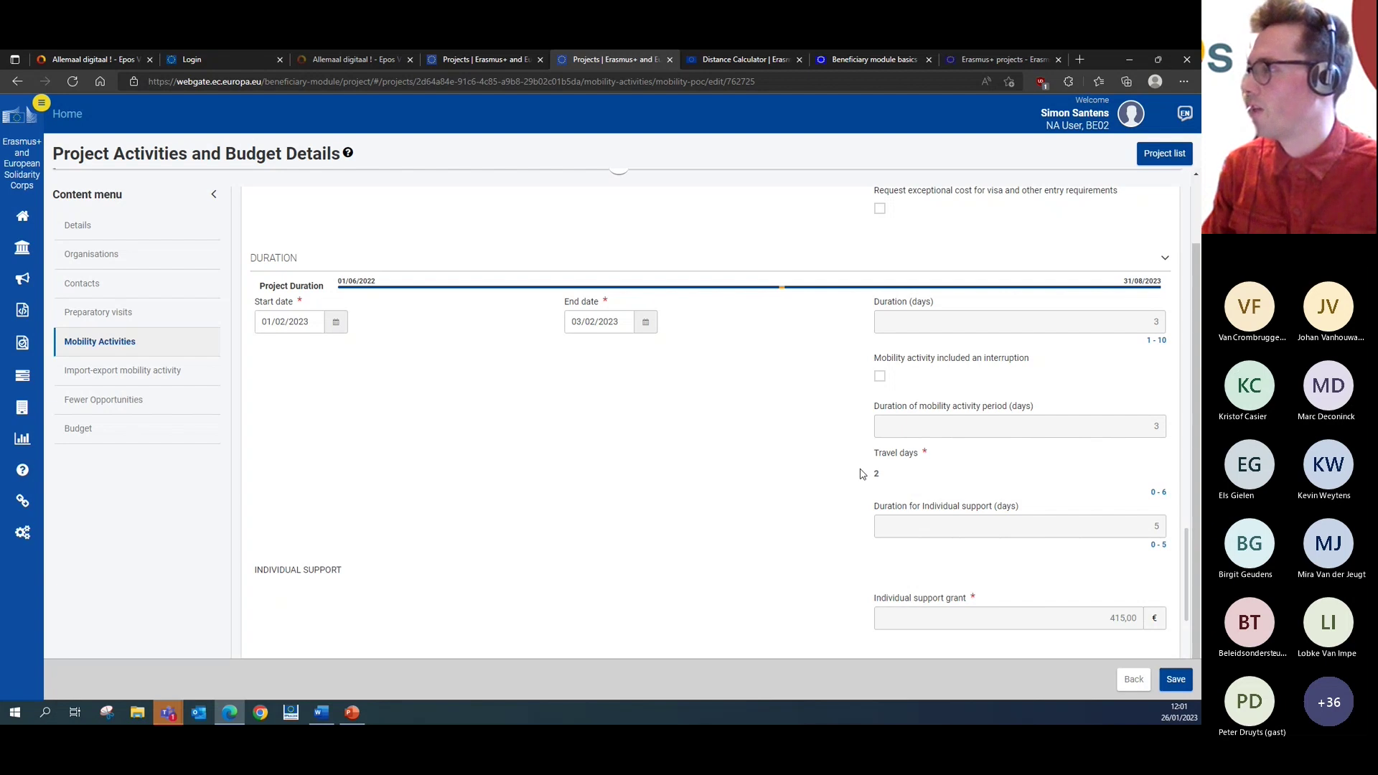
{"action": "scroll", "coordinate": [1157, 533], "scroll_direction": "down", "scroll_amount": 1}
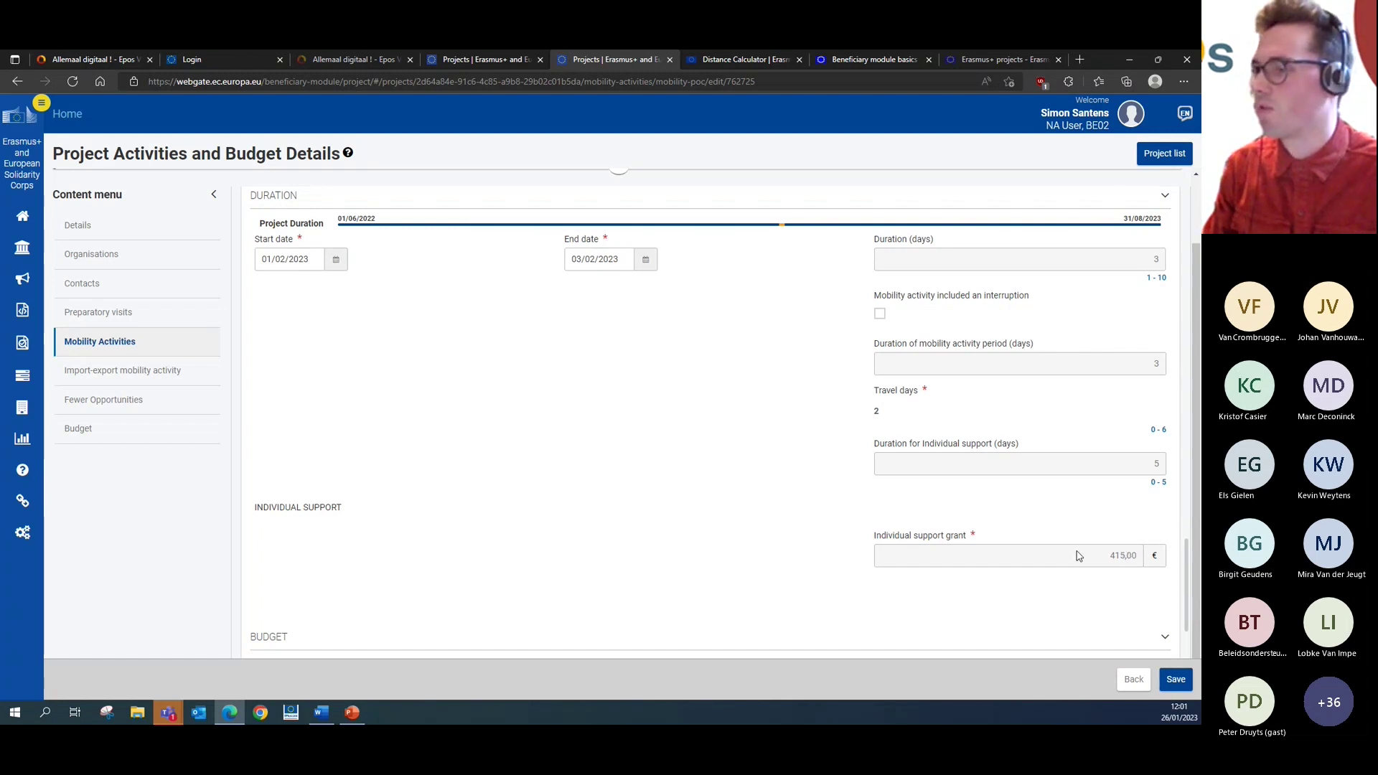
{"action": "scroll", "coordinate": [1077, 557], "scroll_direction": "down", "scroll_amount": 3}
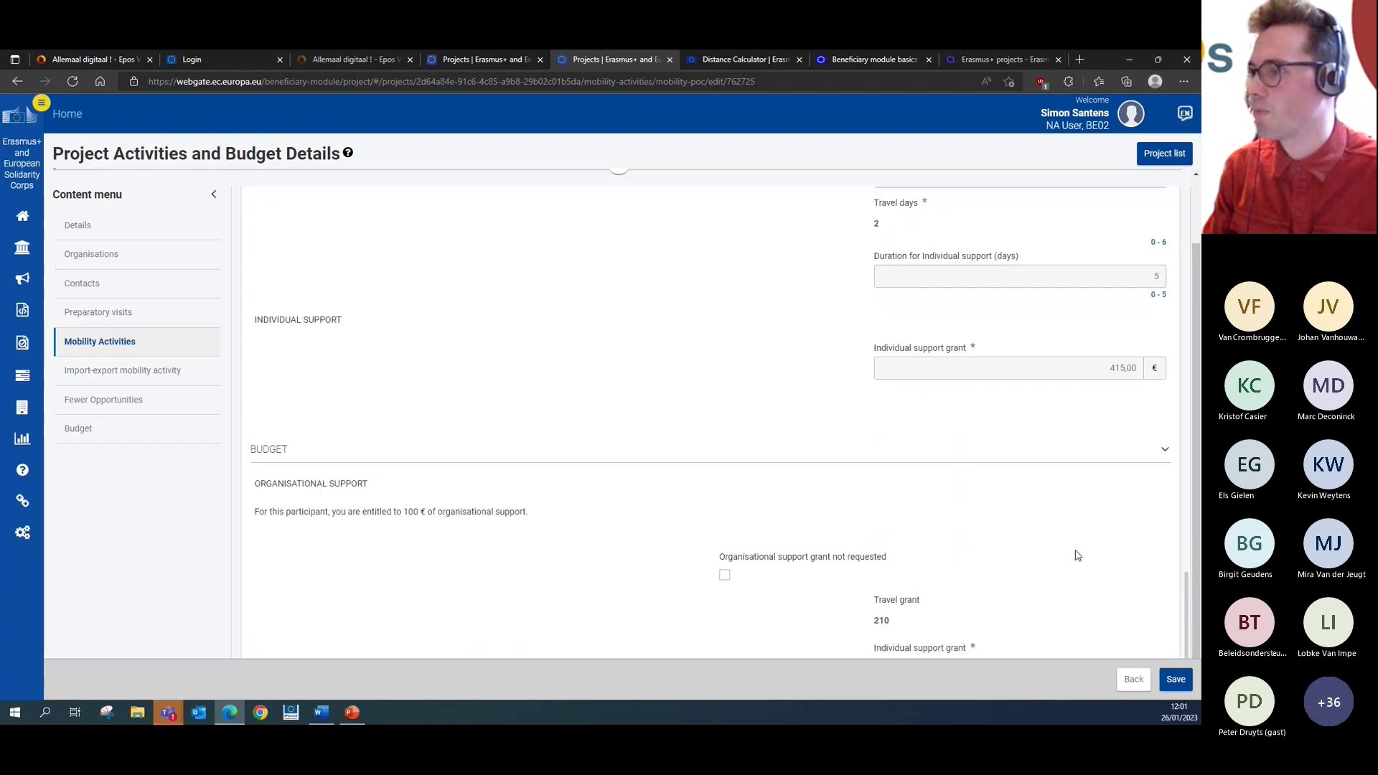
{"action": "scroll", "coordinate": [1077, 552], "scroll_direction": "down", "scroll_amount": 2}
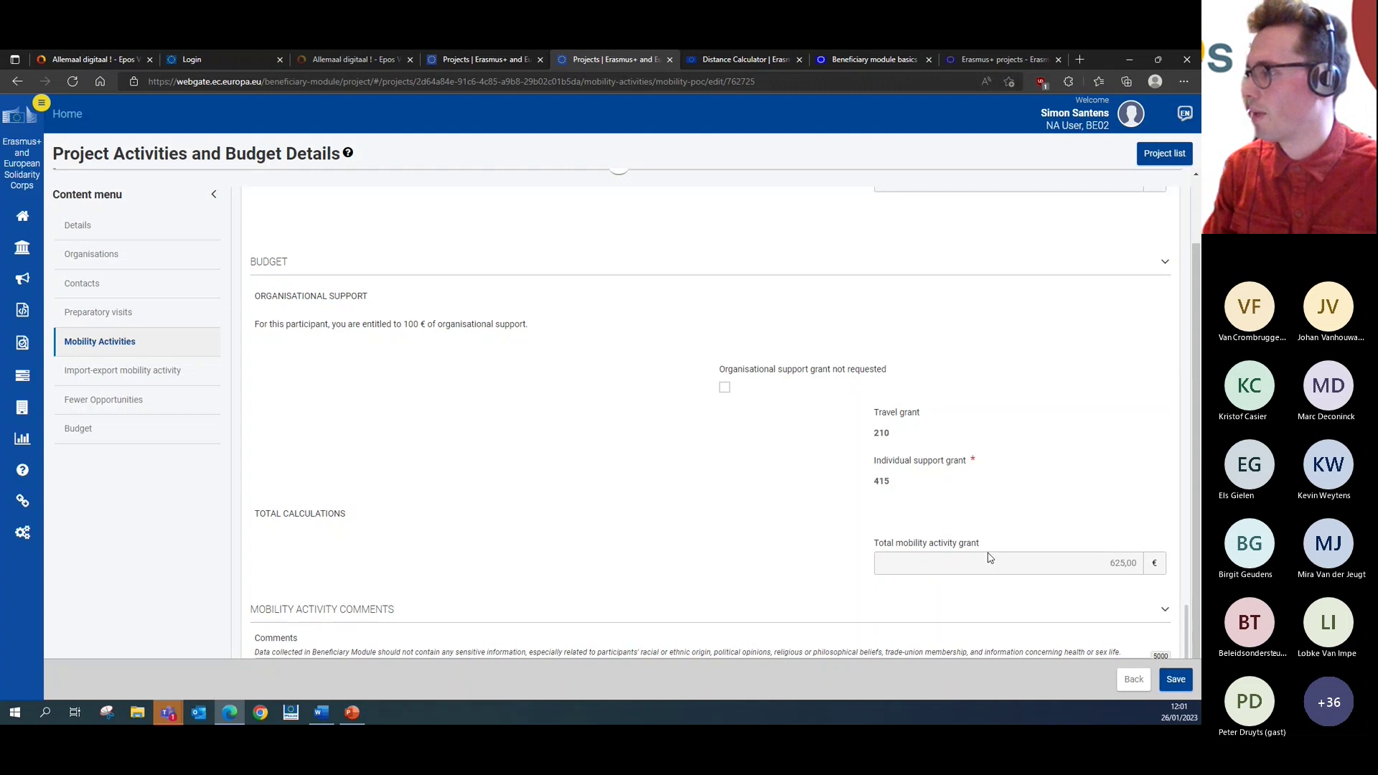
{"action": "scroll", "coordinate": [1079, 558], "scroll_direction": "down", "scroll_amount": 2}
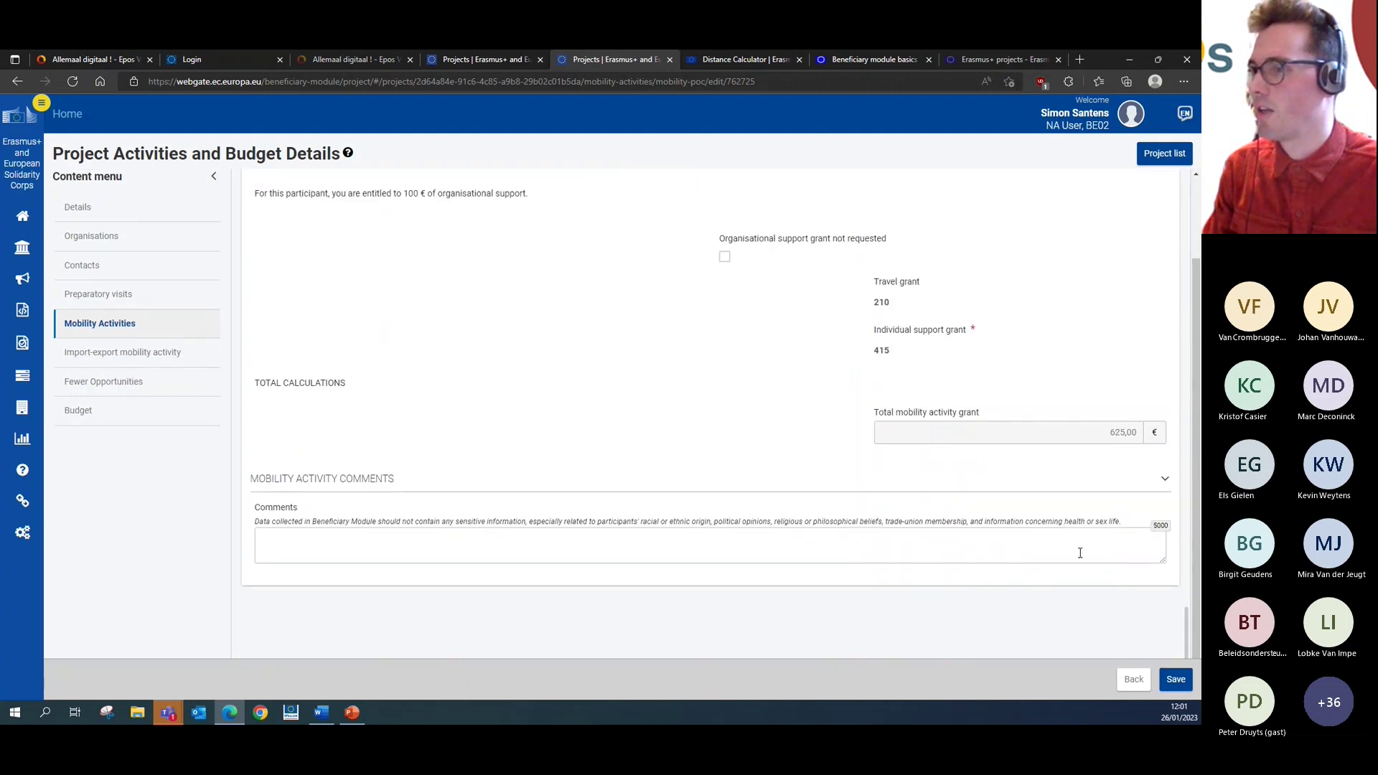
{"action": "scroll", "coordinate": [1041, 544], "scroll_direction": "up", "scroll_amount": 6}
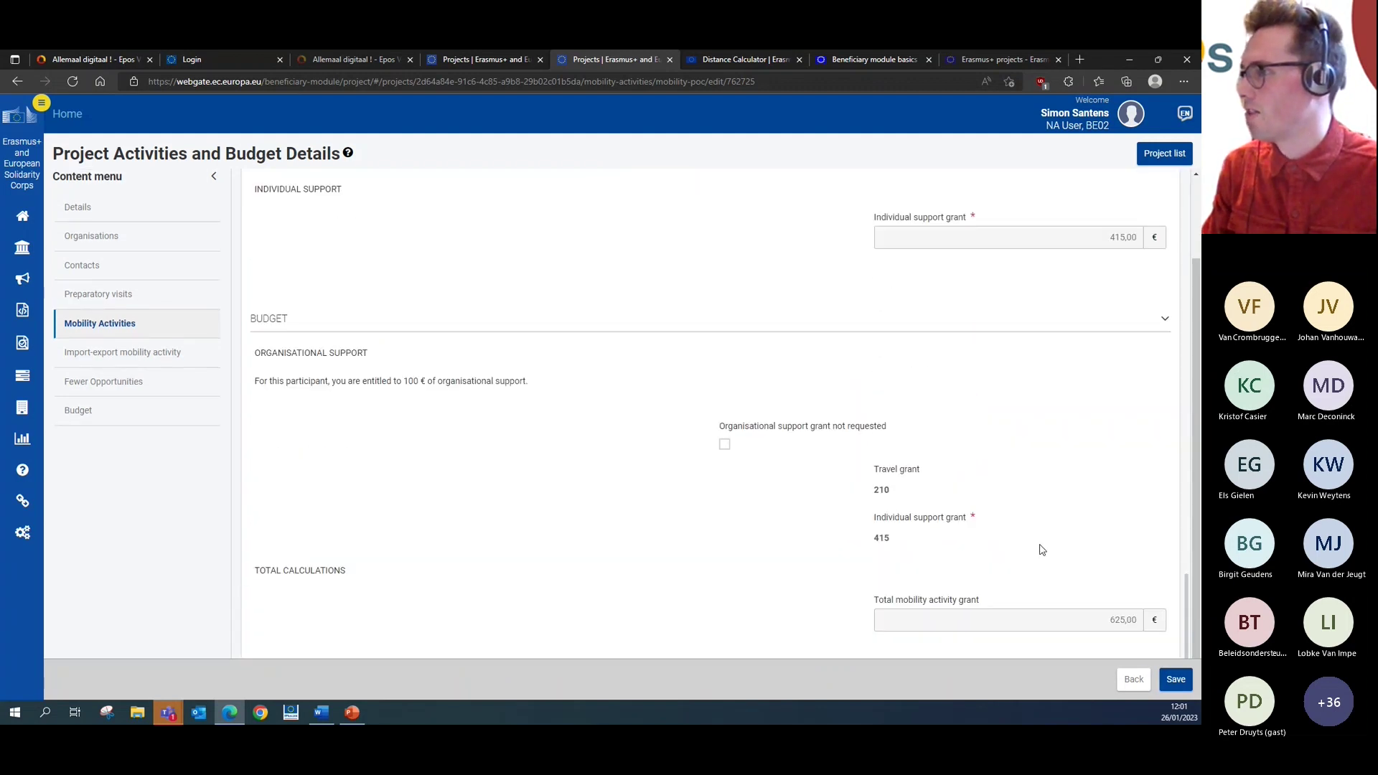
{"action": "scroll", "coordinate": [1040, 550], "scroll_direction": "up", "scroll_amount": 3}
{"action": "scroll", "coordinate": [1041, 549], "scroll_direction": "down", "scroll_amount": 9}
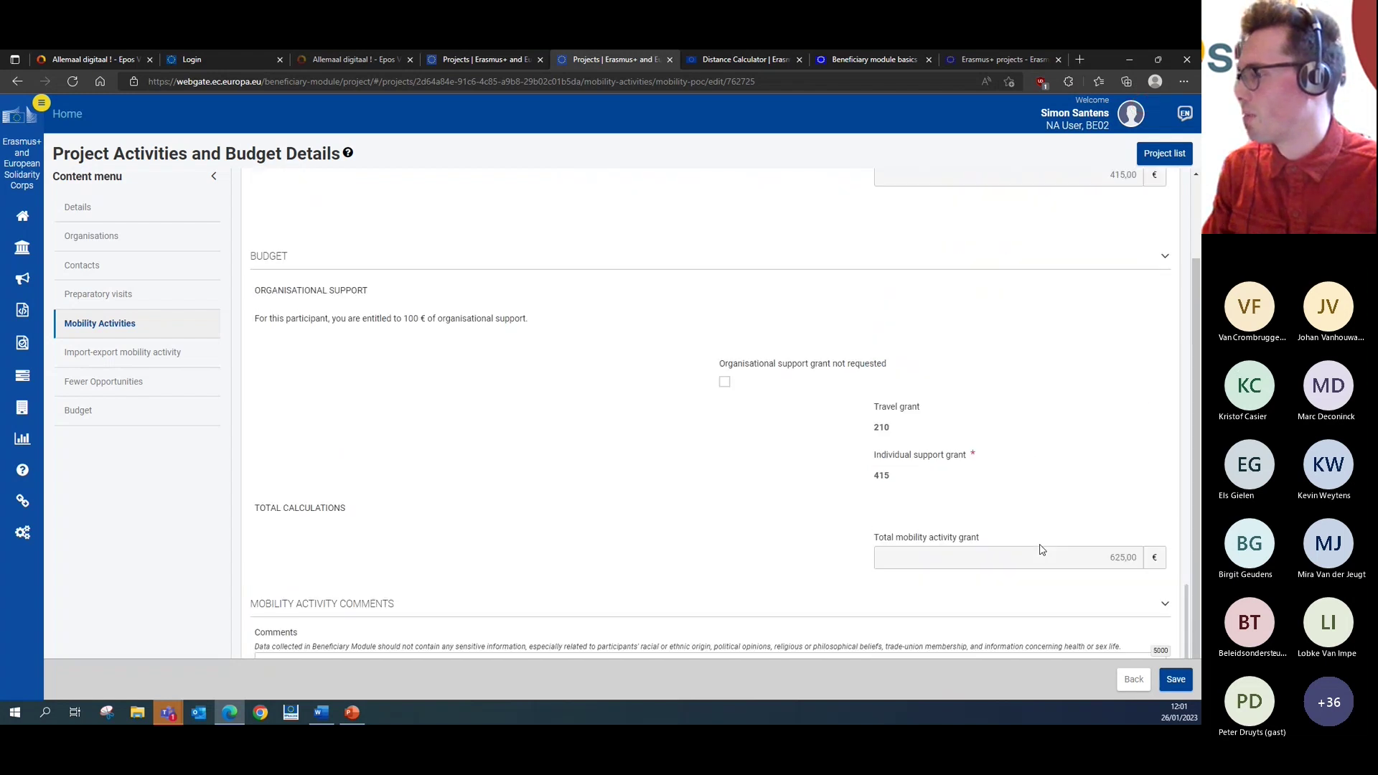
- Save the VET skills competition mobility and check it shows as COMPLETE among the 3 activities
{"action": "left_click", "coordinate": [1173, 681]}
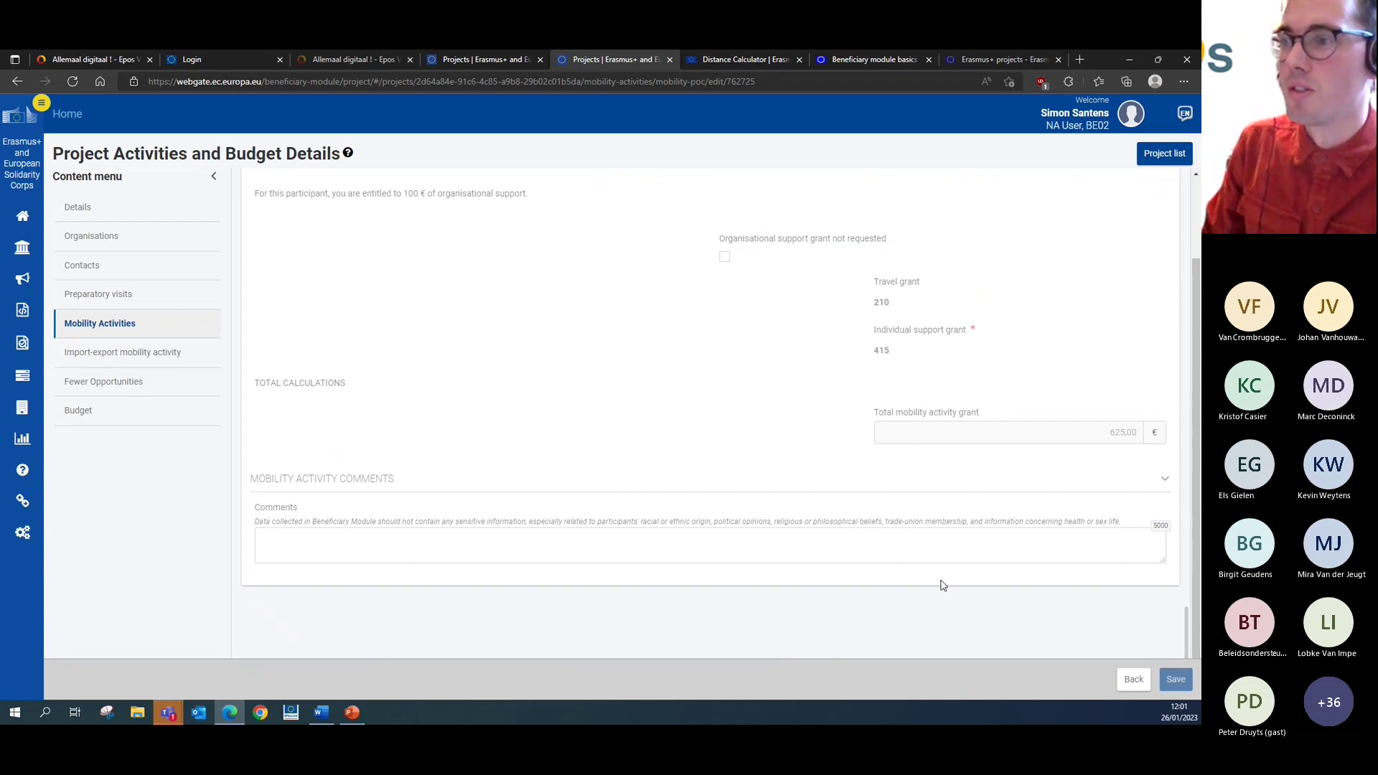
{"action": "scroll", "coordinate": [995, 543], "scroll_direction": "up", "scroll_amount": 10}
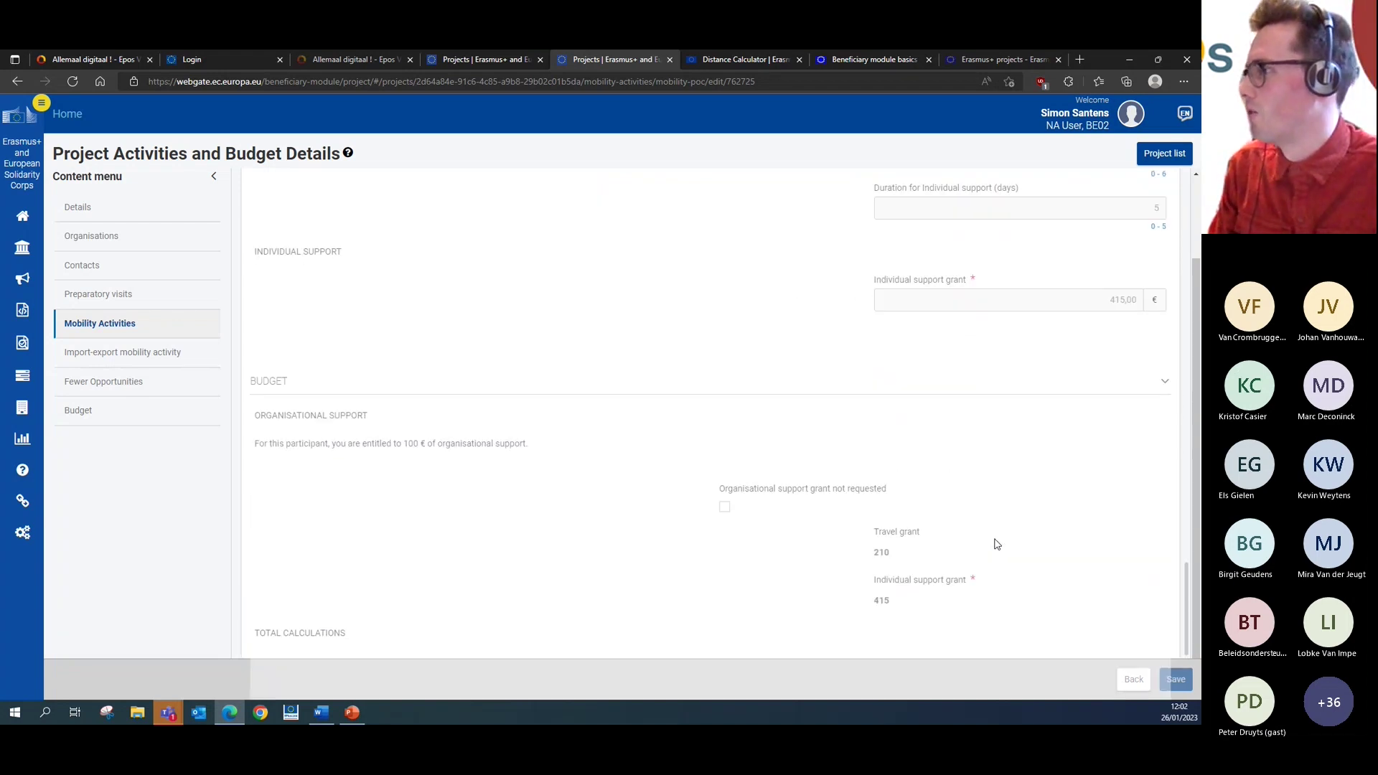
{"action": "scroll", "coordinate": [995, 544], "scroll_direction": "up", "scroll_amount": 8}
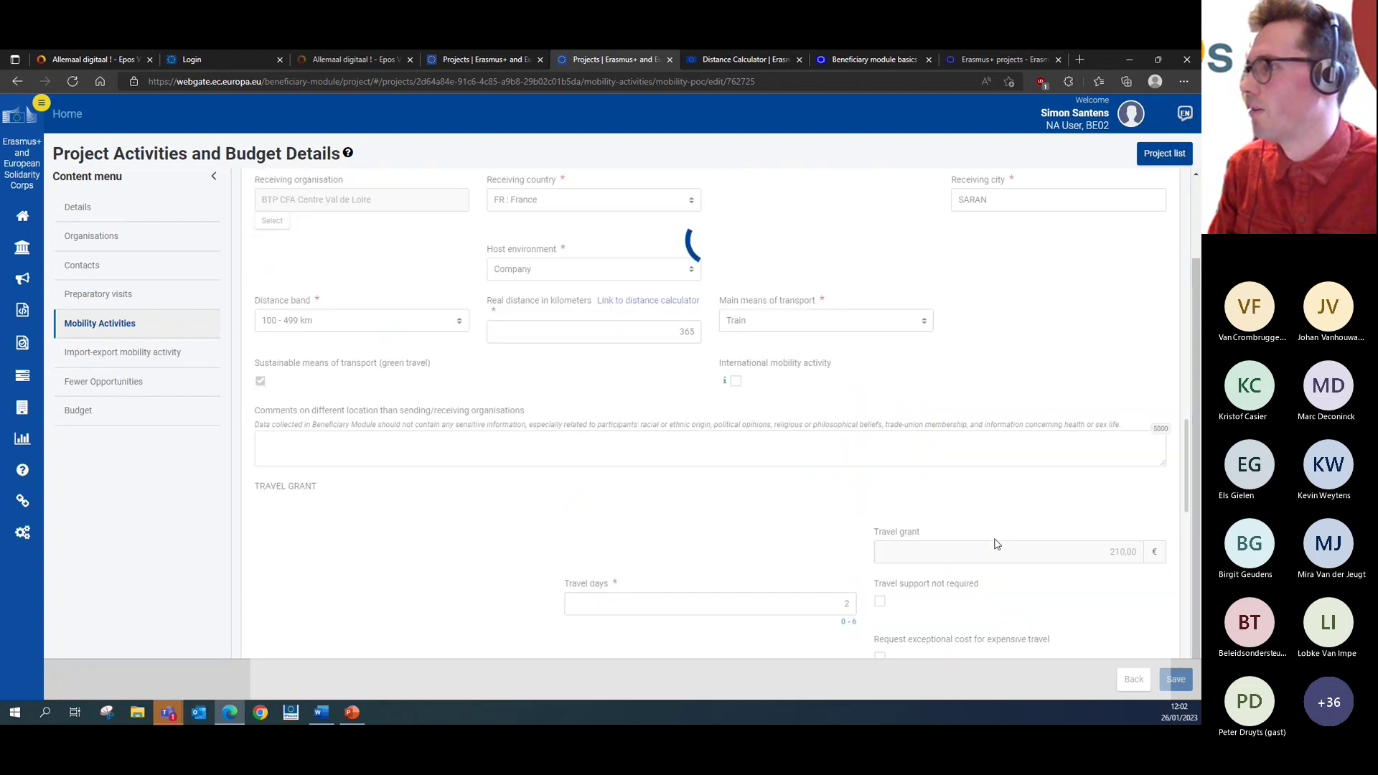
{"action": "scroll", "coordinate": [995, 543], "scroll_direction": "up", "scroll_amount": 5}
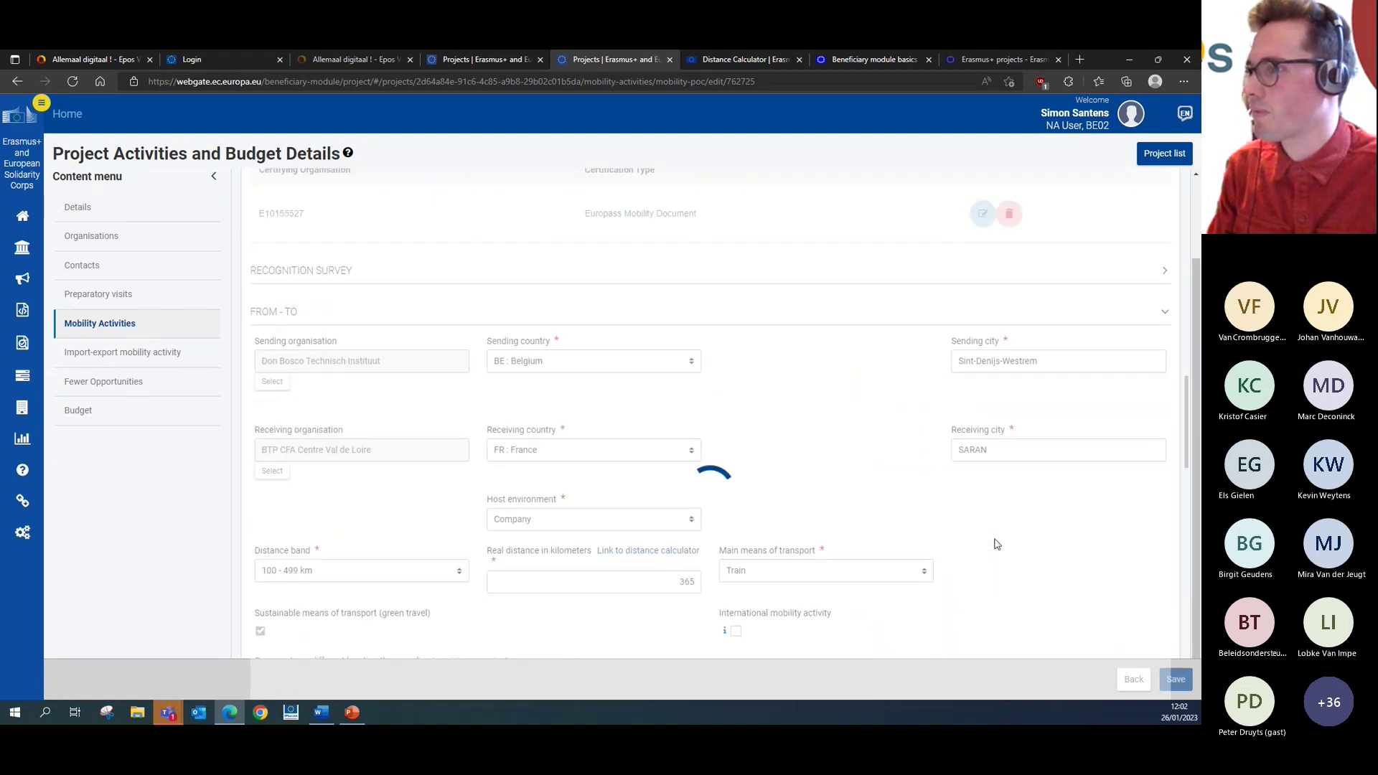
{"action": "scroll", "coordinate": [994, 543], "scroll_direction": "up", "scroll_amount": 6}
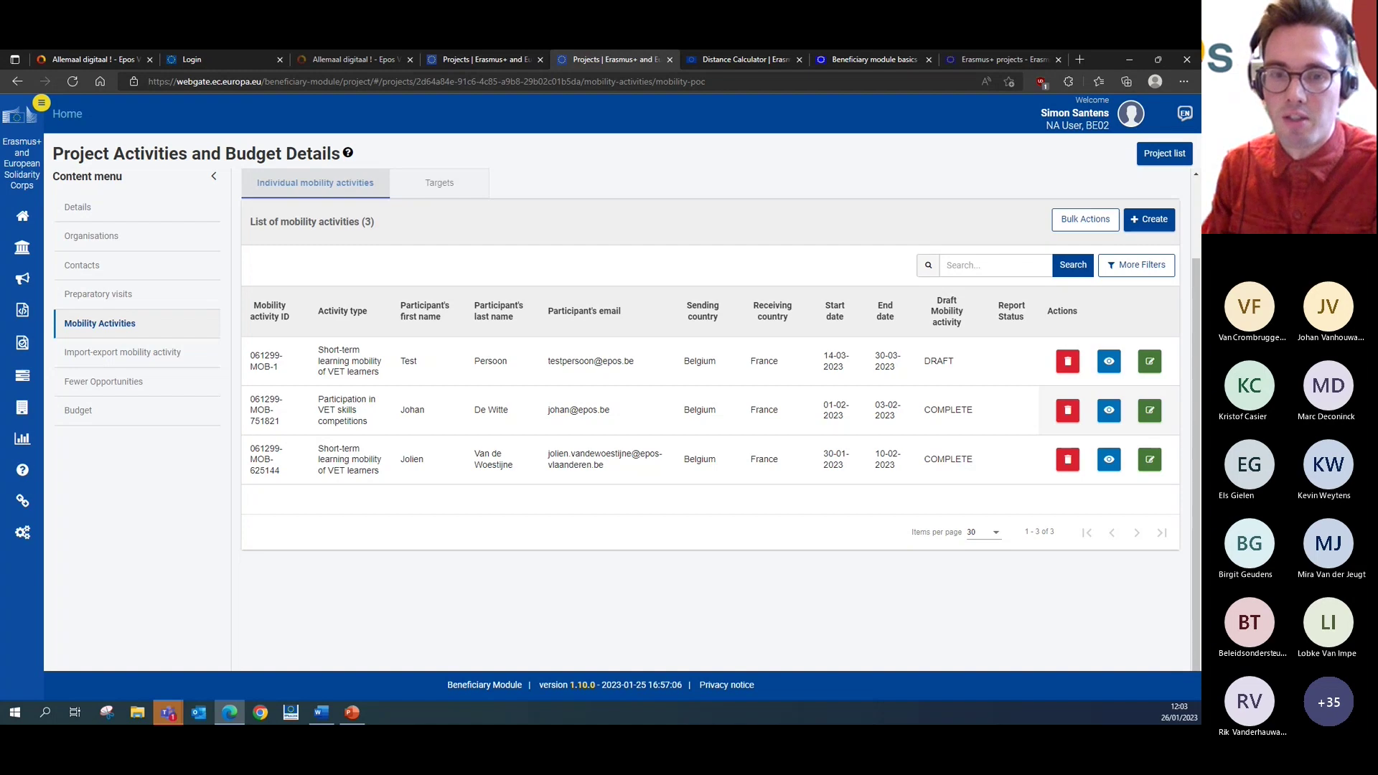
- Present from slide 29, advancing through the group activity form to the From/To and Duration slide
{"action": "key", "text": "alt+Tab"}
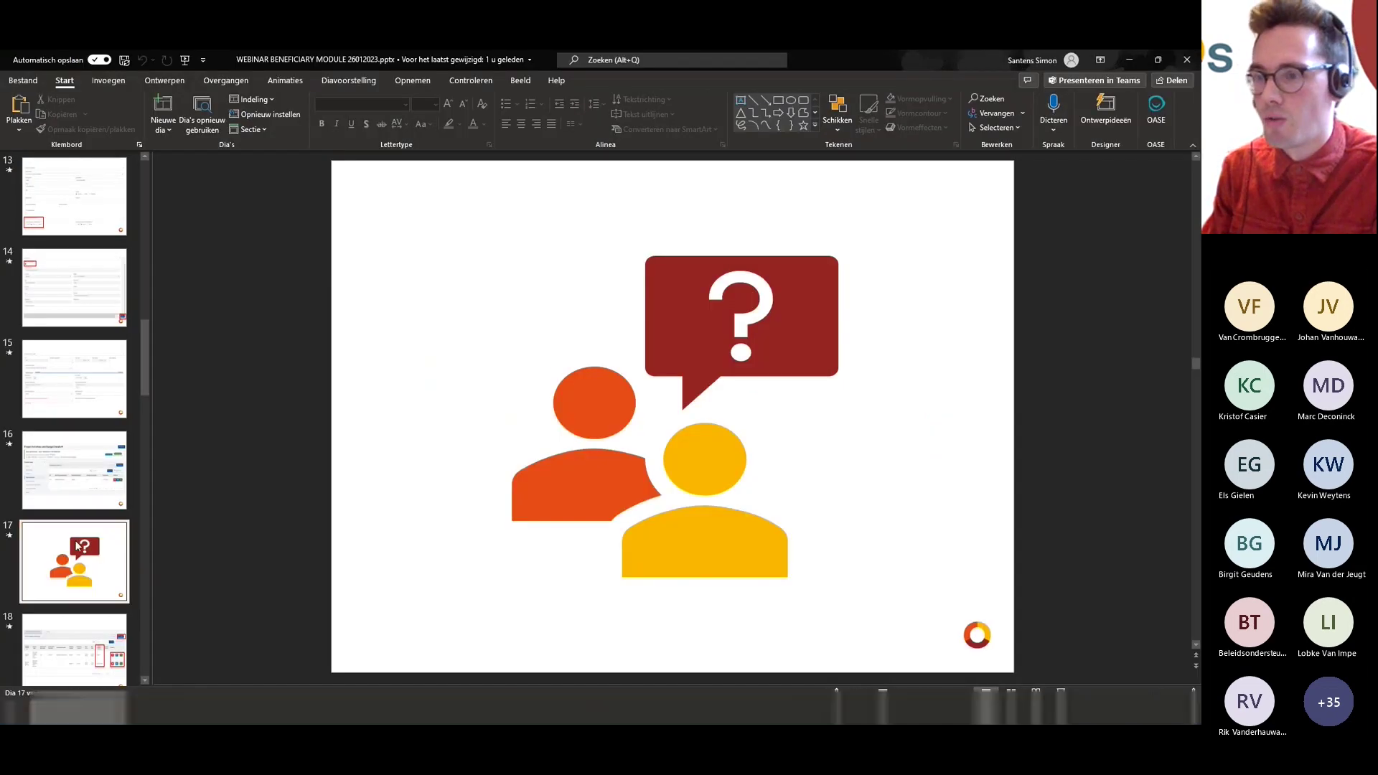
{"action": "scroll", "coordinate": [37, 549], "scroll_direction": "down", "scroll_amount": 1}
{"action": "scroll", "coordinate": [39, 555], "scroll_direction": "down", "scroll_amount": 10}
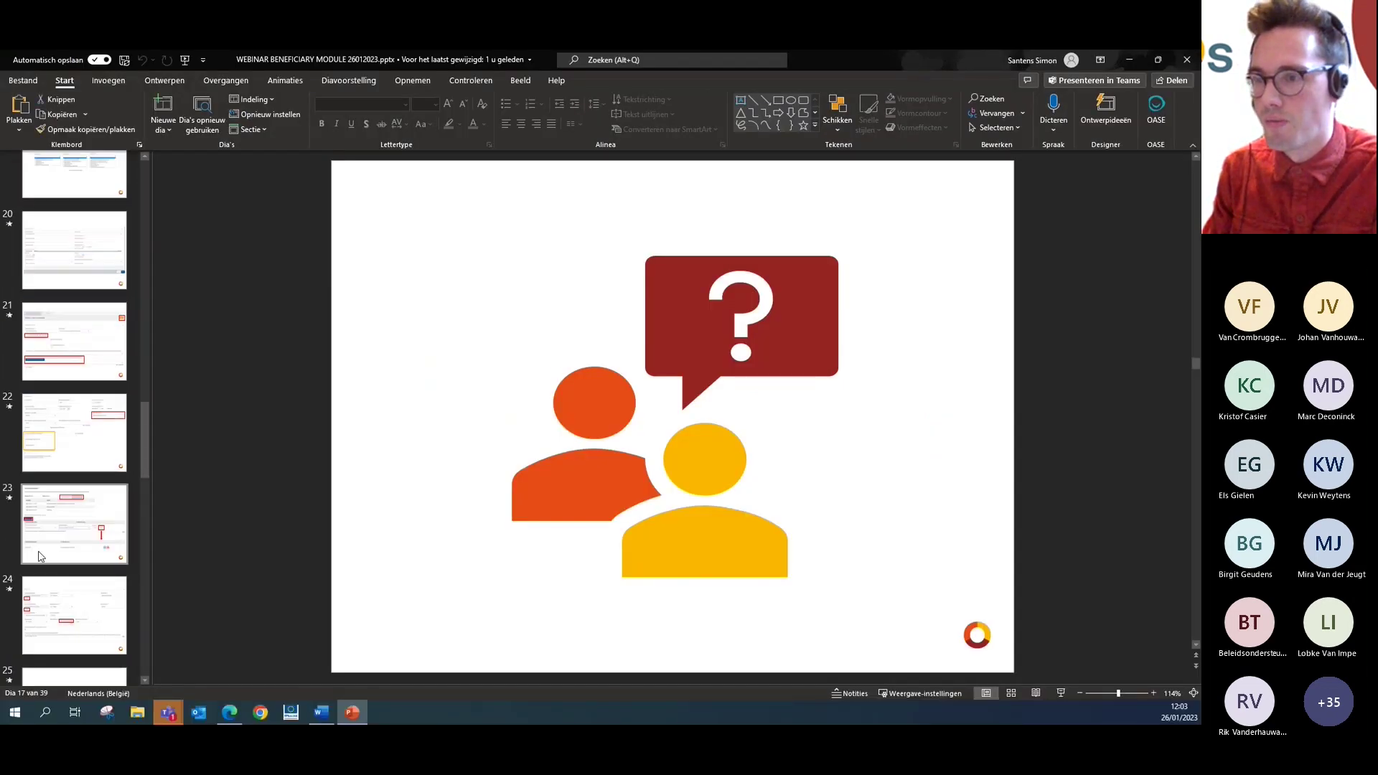
{"action": "left_click", "coordinate": [41, 556]}
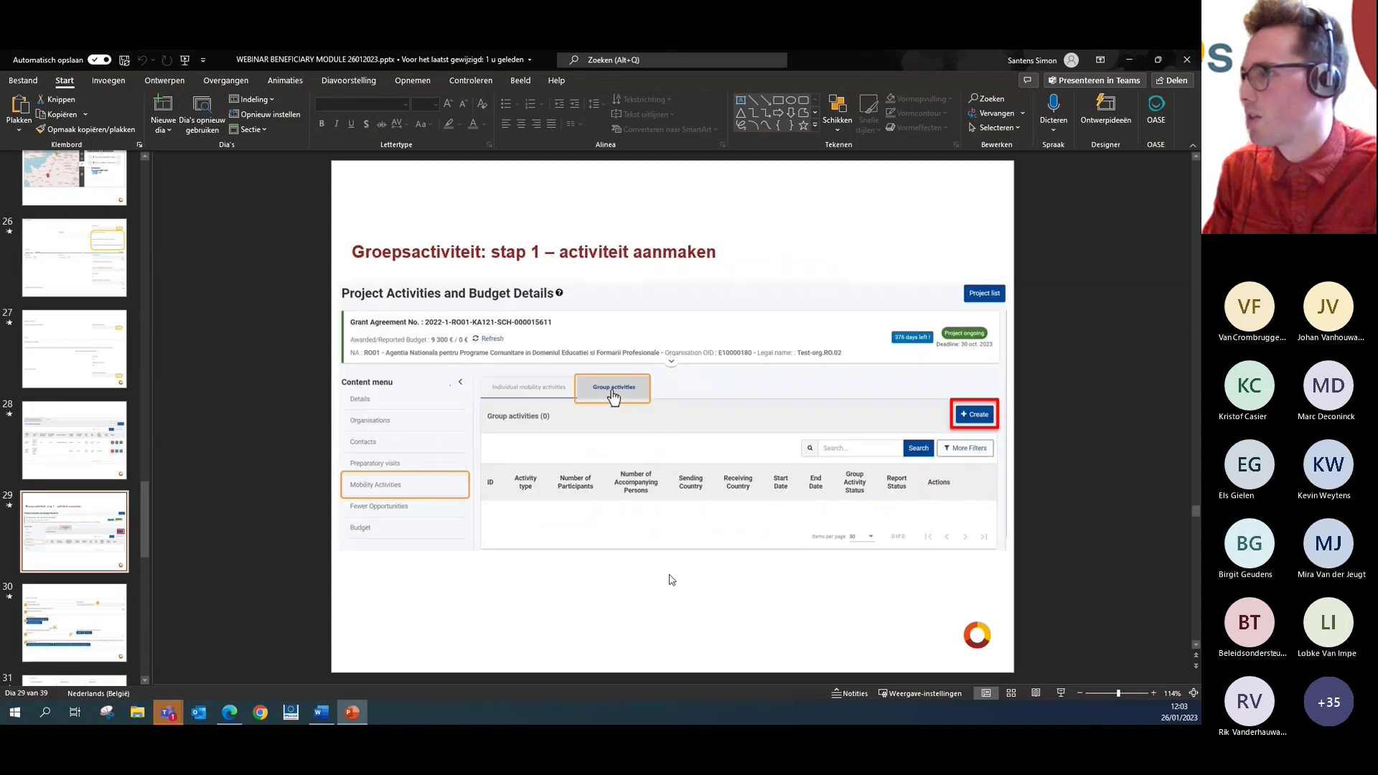
{"action": "left_click", "coordinate": [1059, 694]}
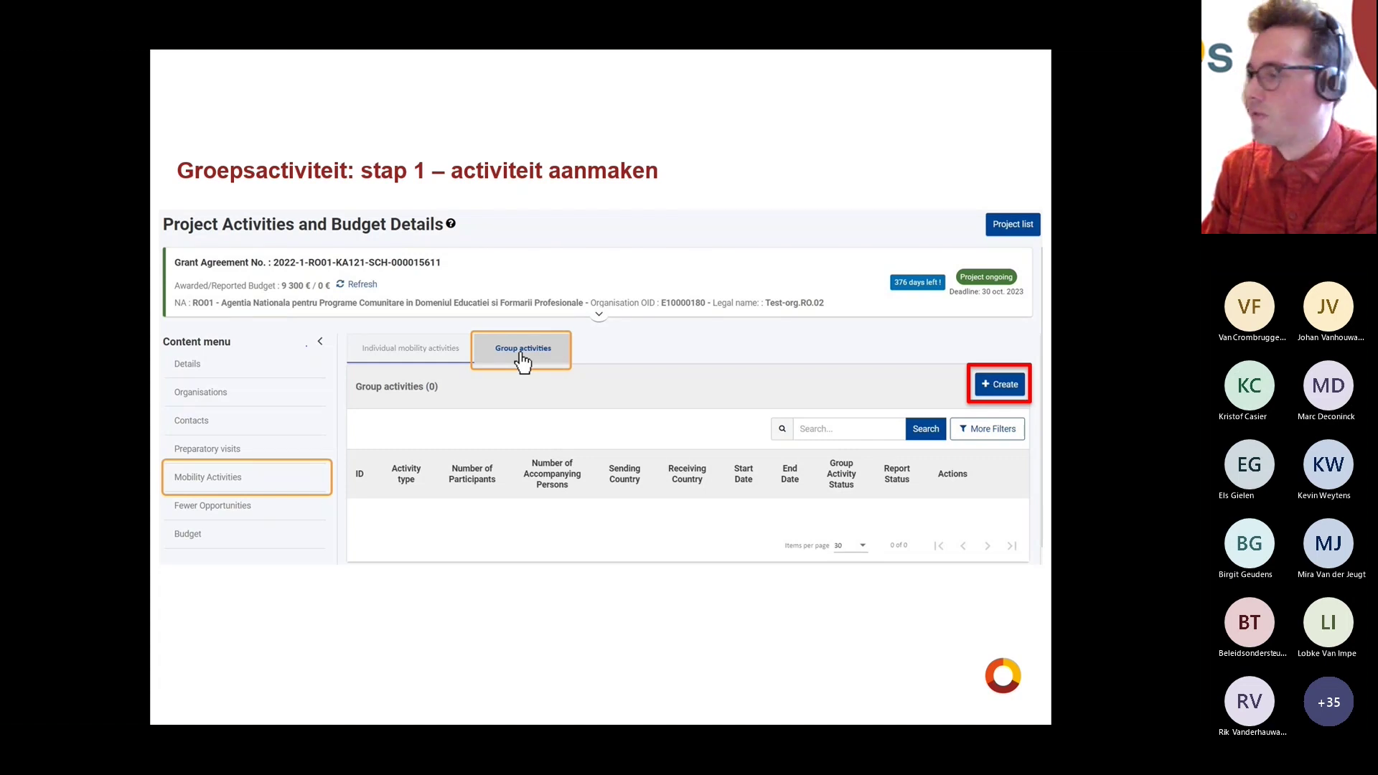
{"action": "key", "text": "Right"}
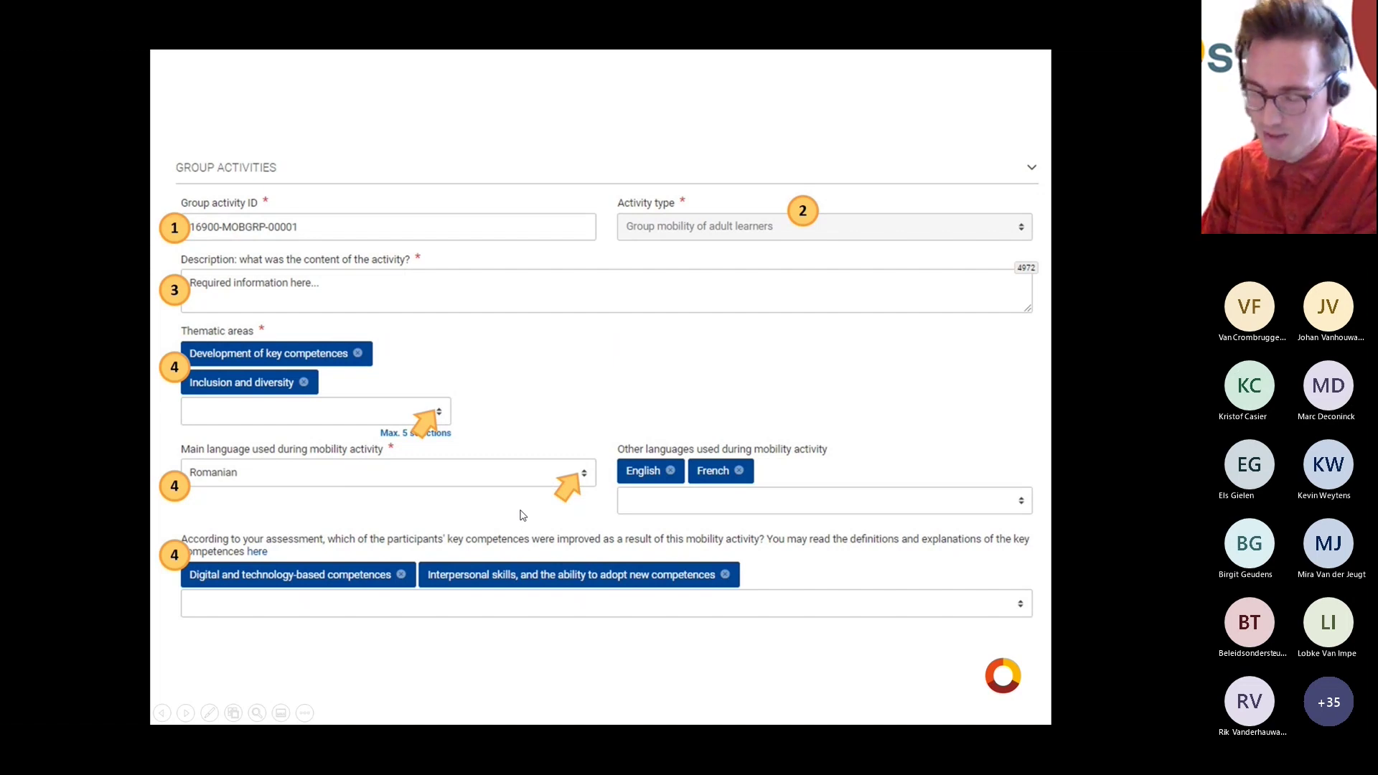
{"action": "key", "text": "Right"}
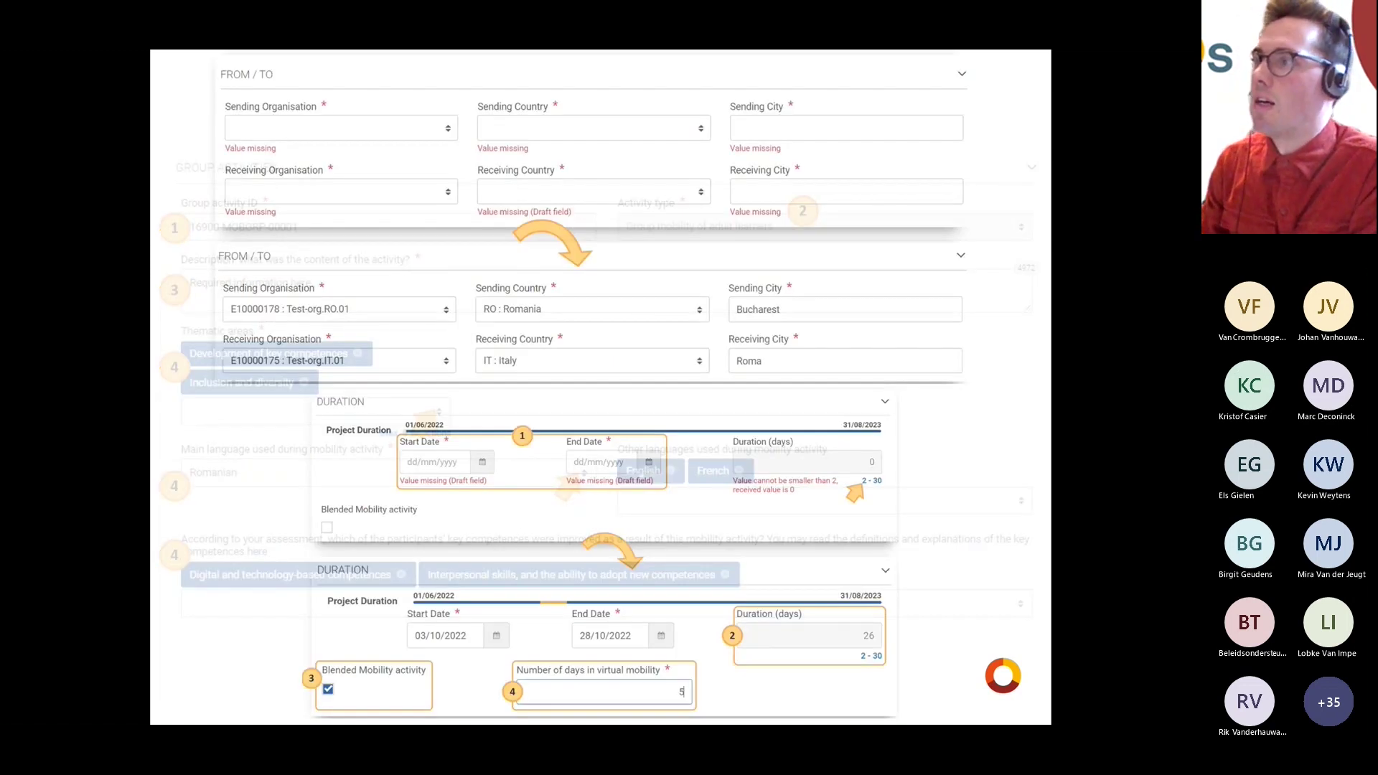